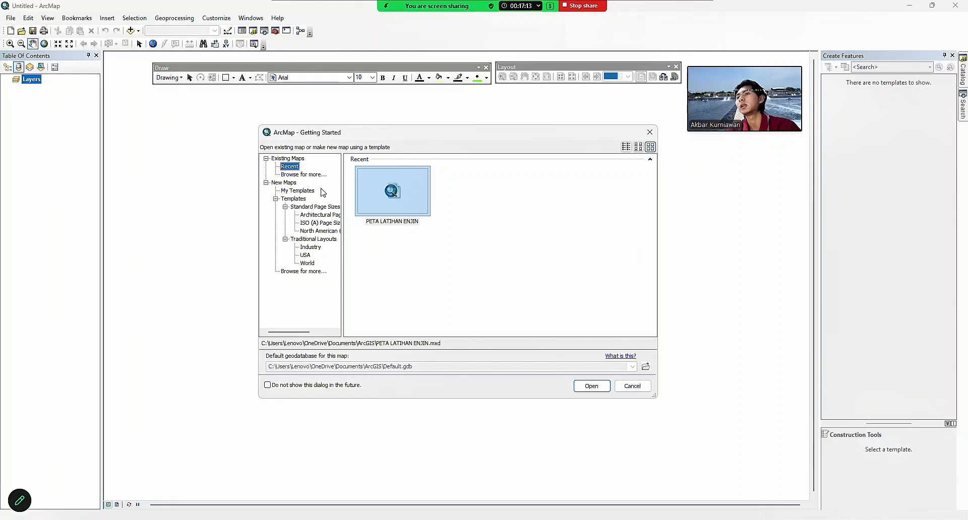
Start a new Blank Map and search the tools for 'EXCEL' to find Excel To Table.
click(297, 191)
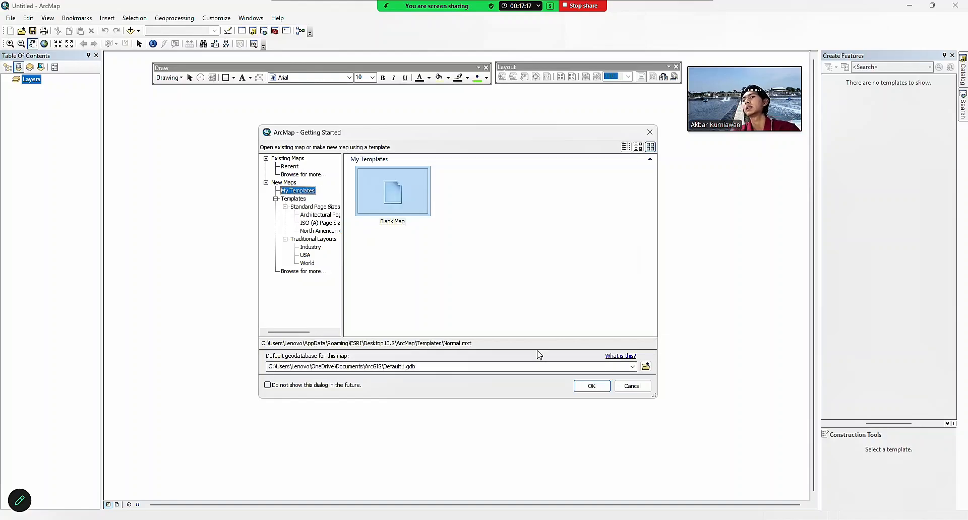
click(590, 387)
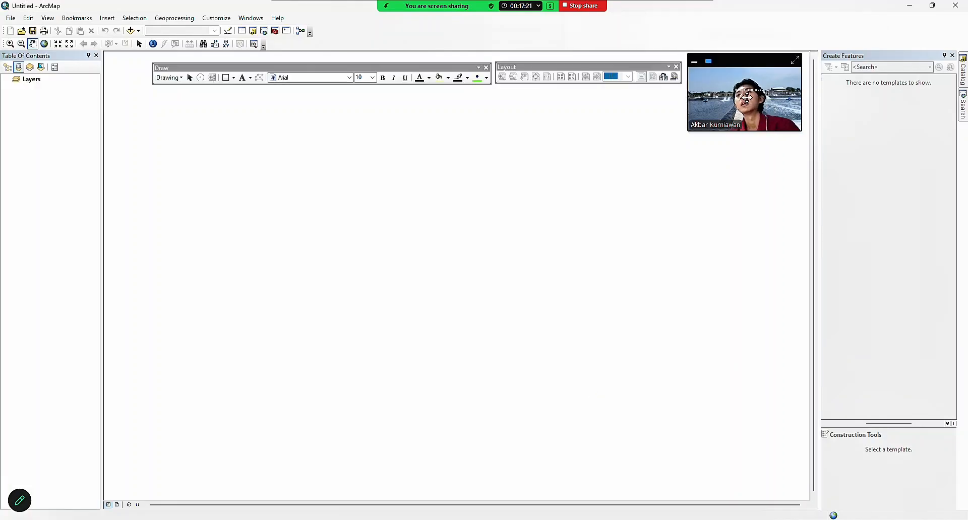
drag(748, 63, 742, 86)
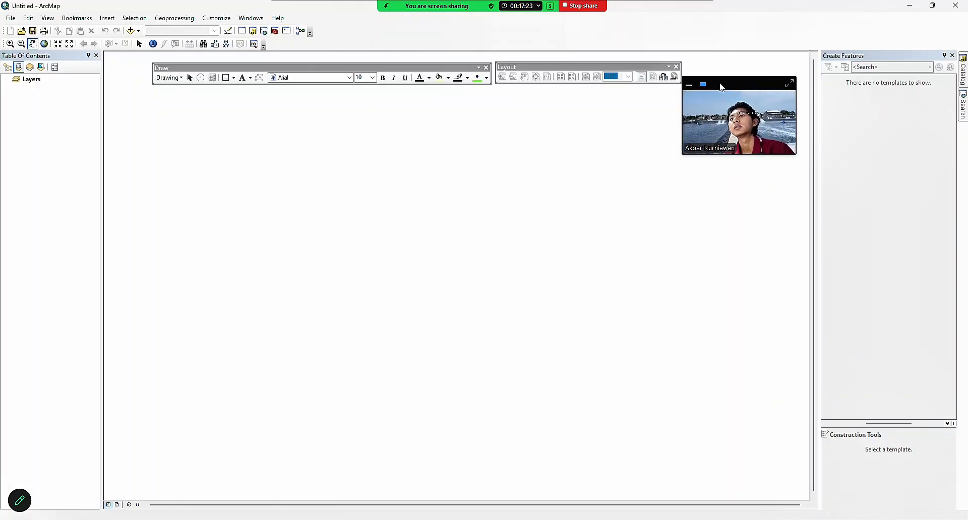
click(264, 31)
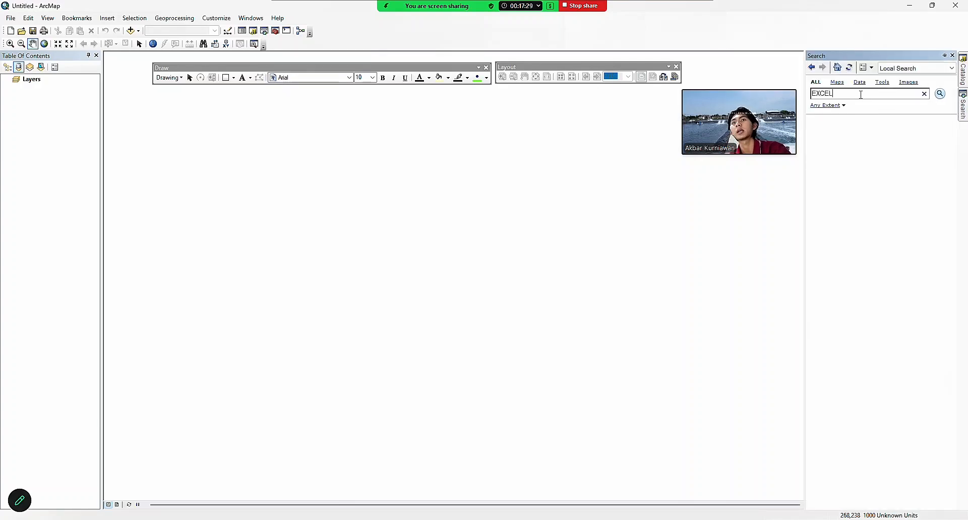
key(Return)
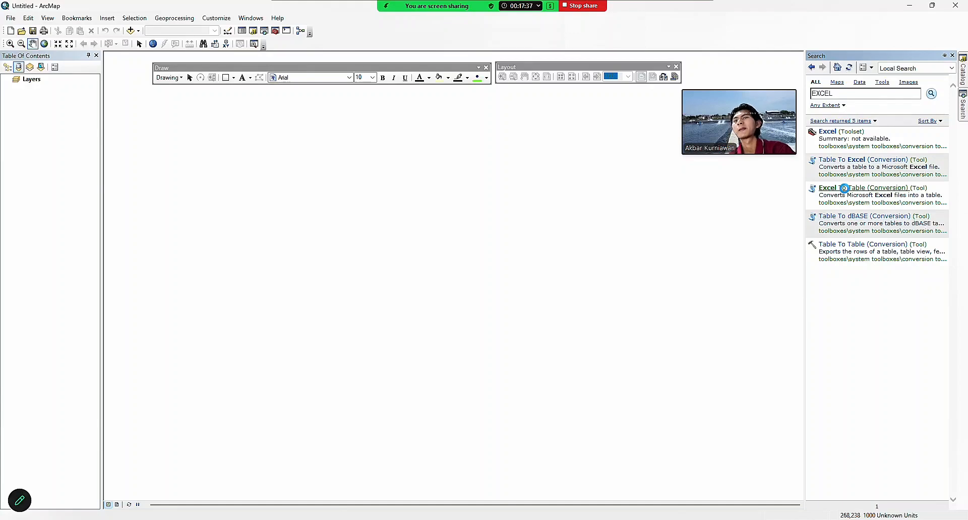
Convert sheet Lahan 1 of utm lahan 1.xlsx into table utmlahan1_ExcelToTable2 in Default1.gdb.
click(845, 188)
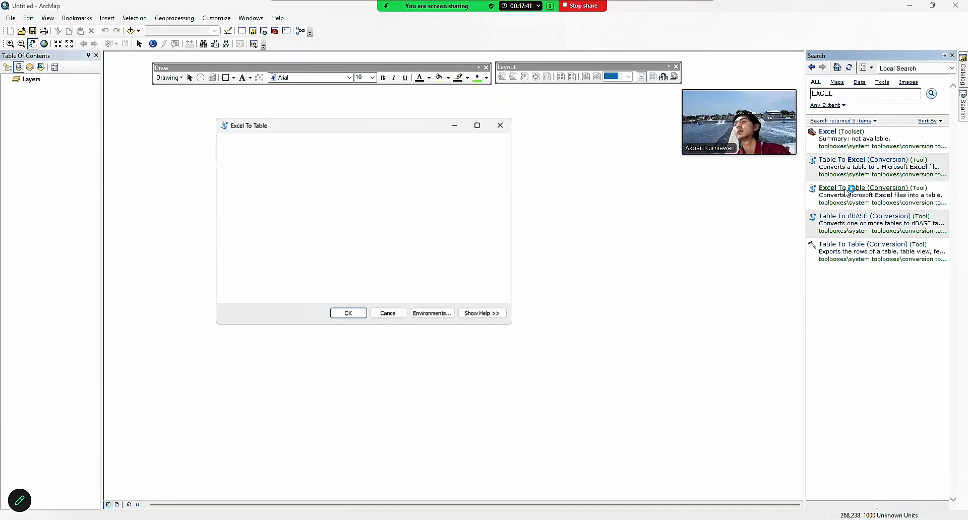
click(490, 155)
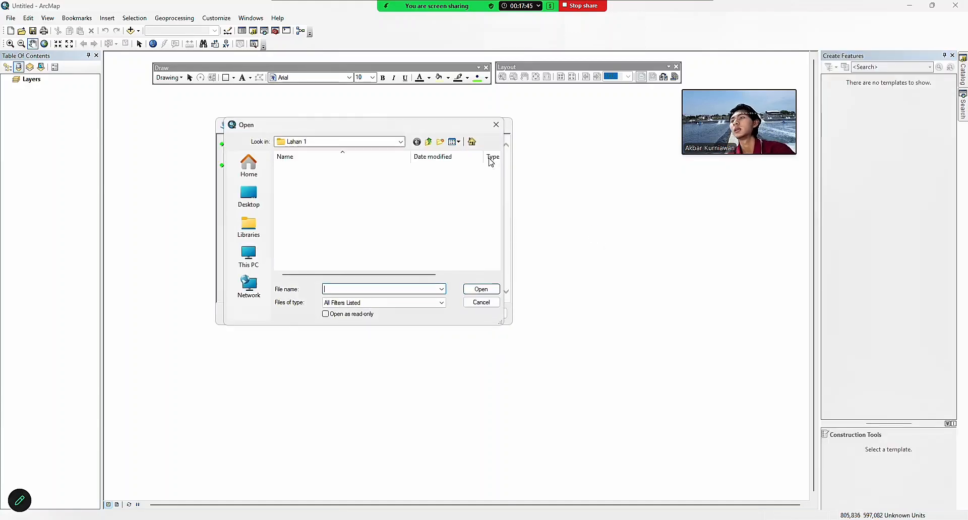
click(319, 169)
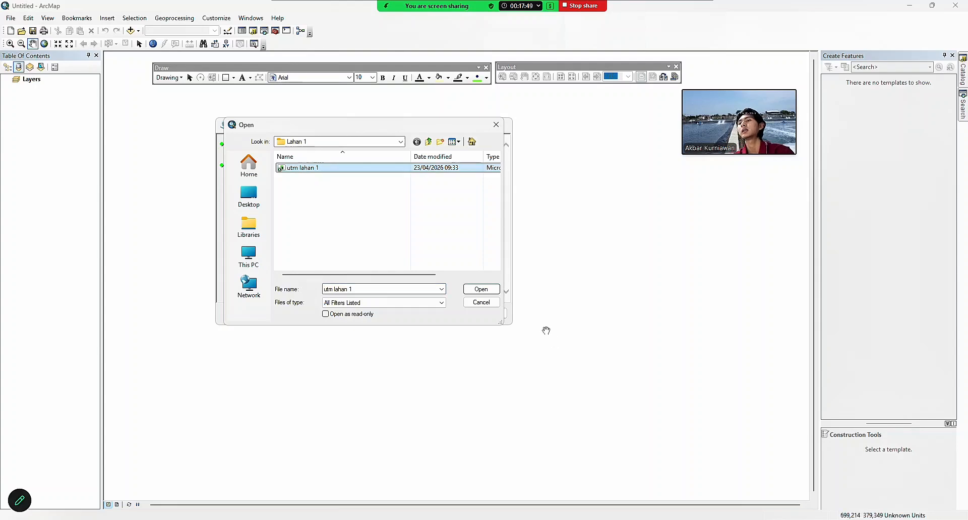
click(481, 289)
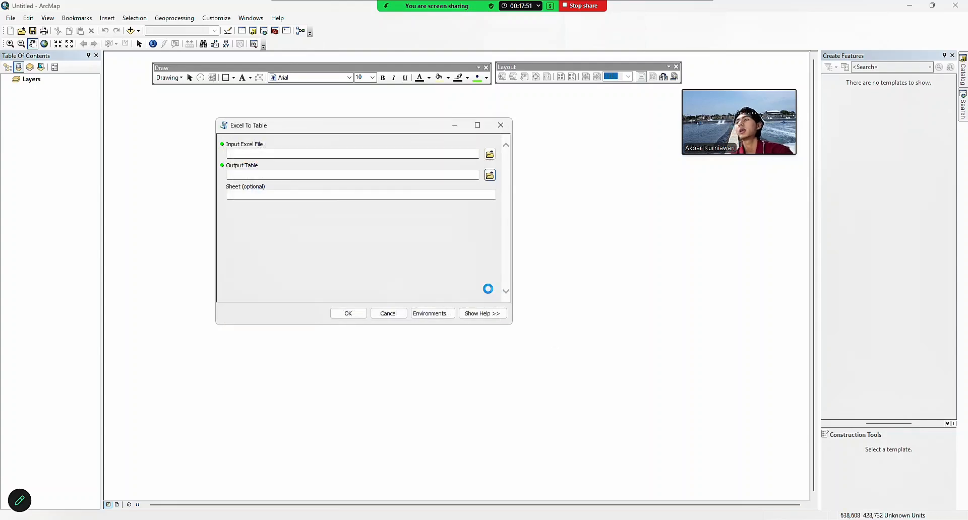
click(347, 313)
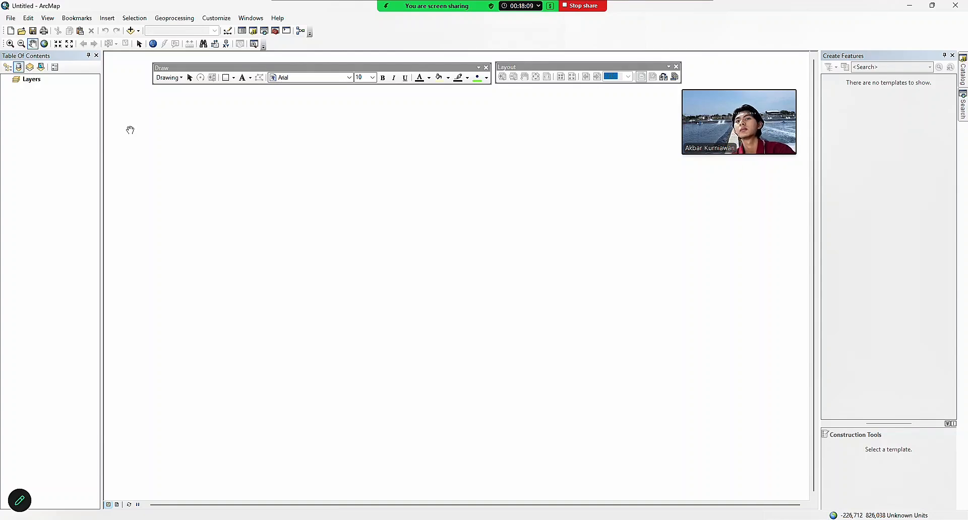
Add the drone orthophoto lahan ft 1.tif to the Layers data frame.
click(37, 79)
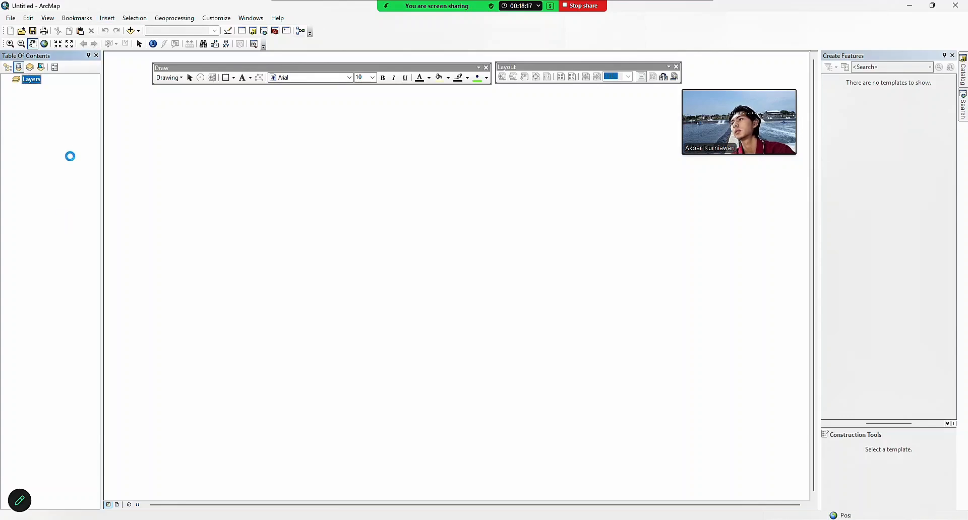
click(131, 31)
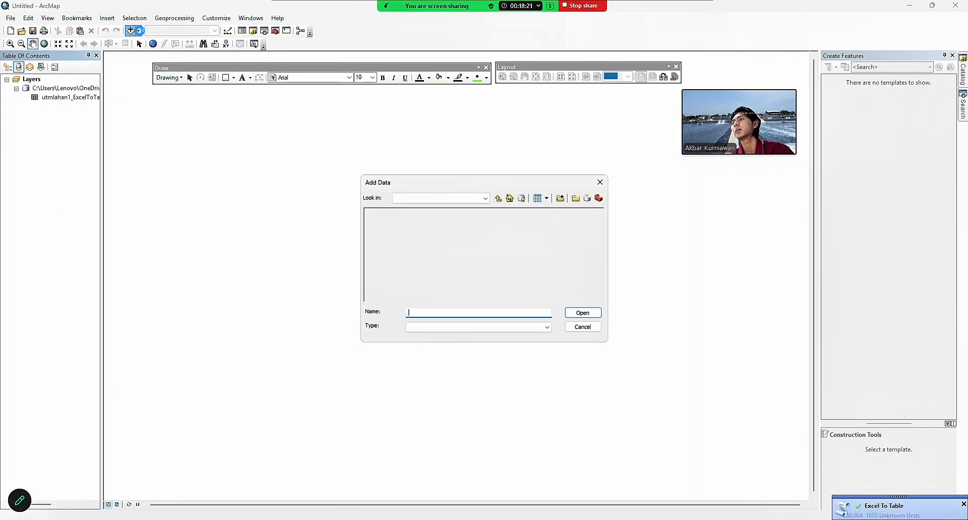
click(389, 213)
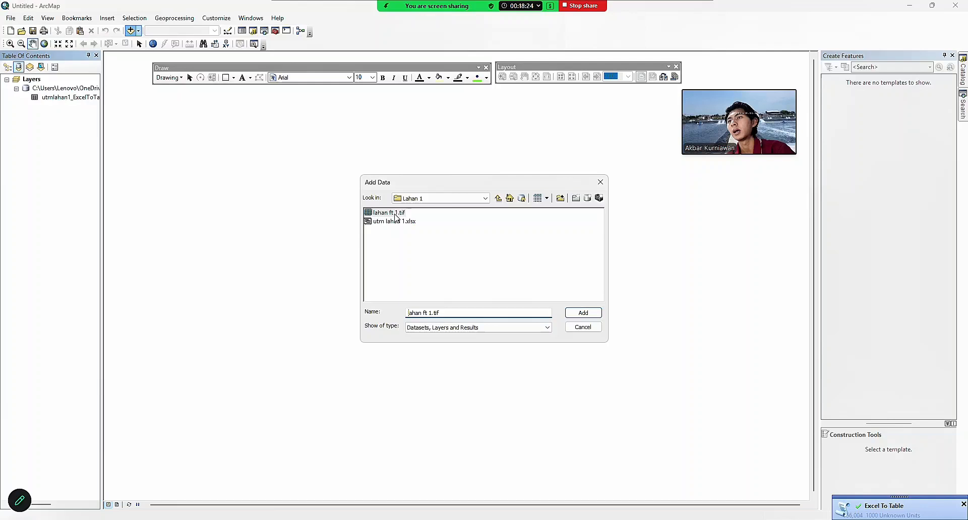
click(583, 313)
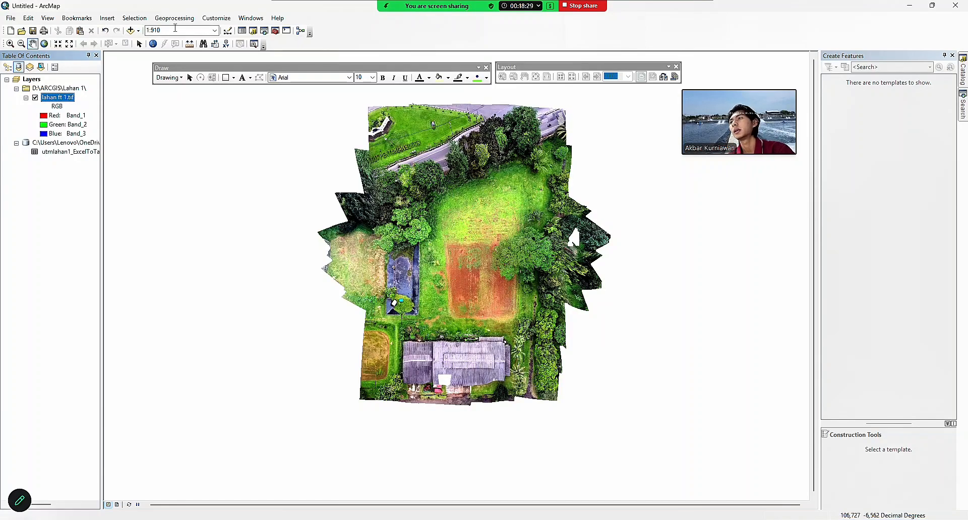
Set the map scale to 1:500 and pan to centre the field.
click(181, 31)
text(1:500)
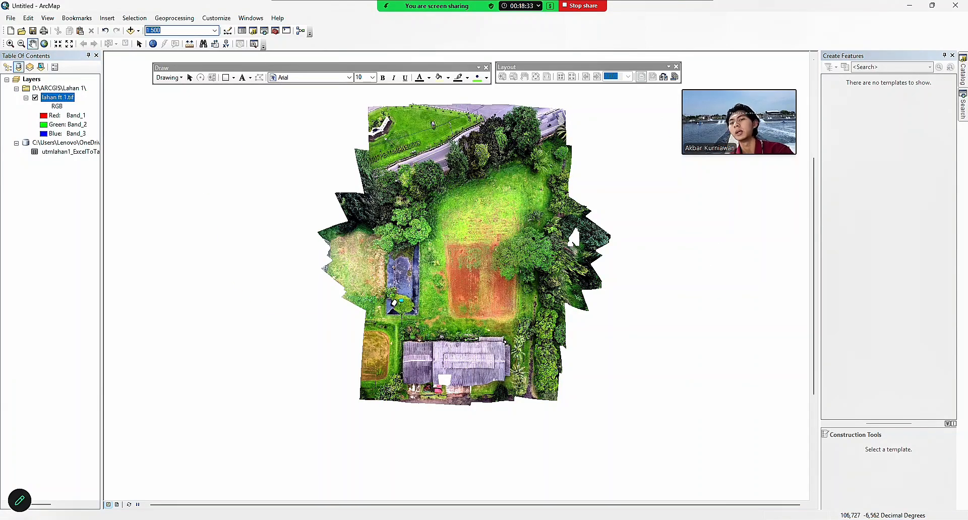
key(Return)
drag(764, 279, 726, 314)
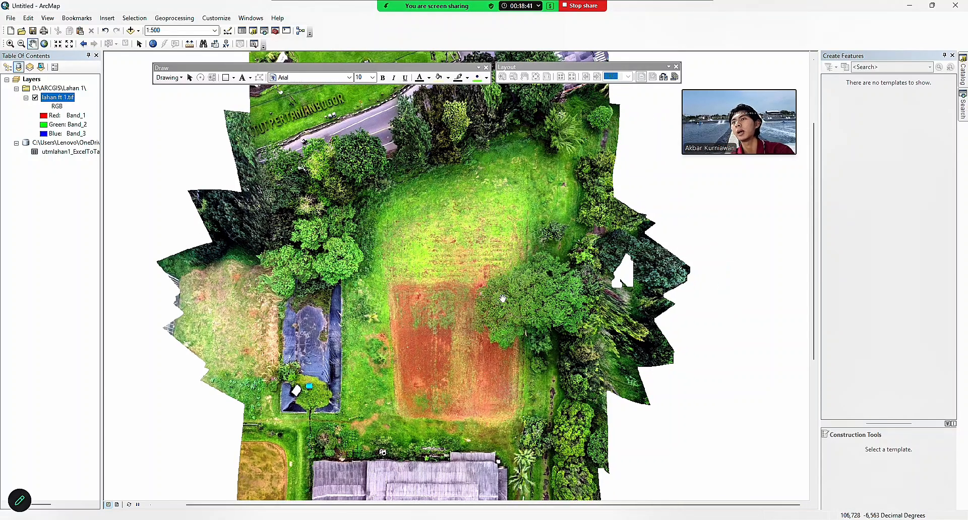
Display the table's XY data as points using WGS 1984 UTM Zone 48S.
right_click(41, 152)
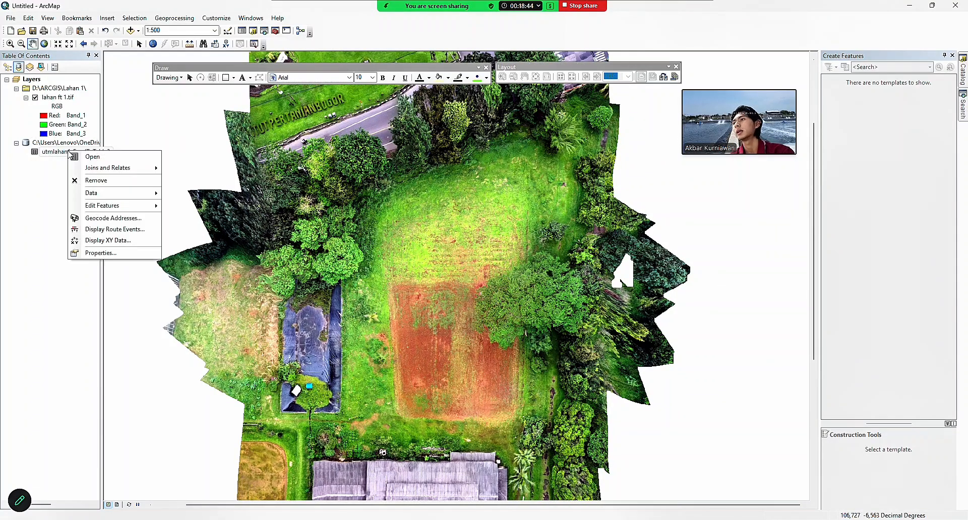
click(107, 247)
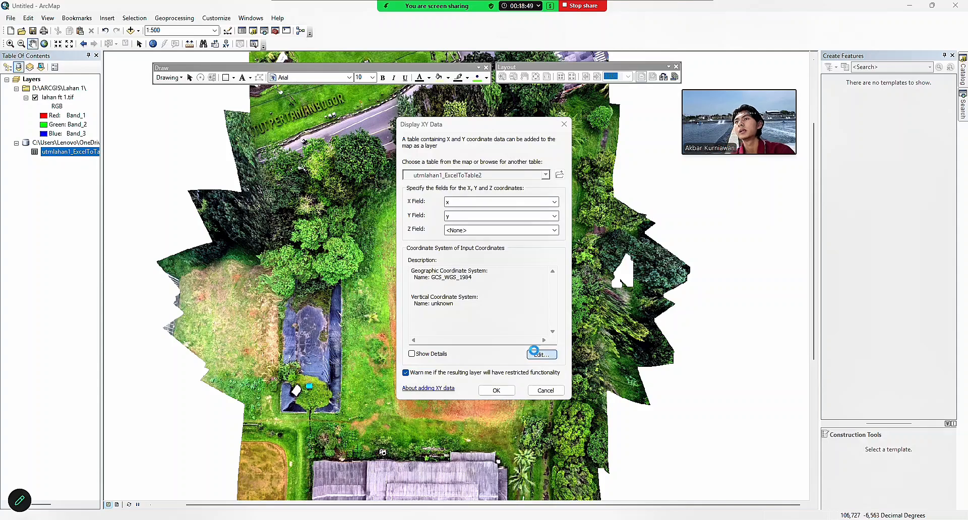
click(540, 354)
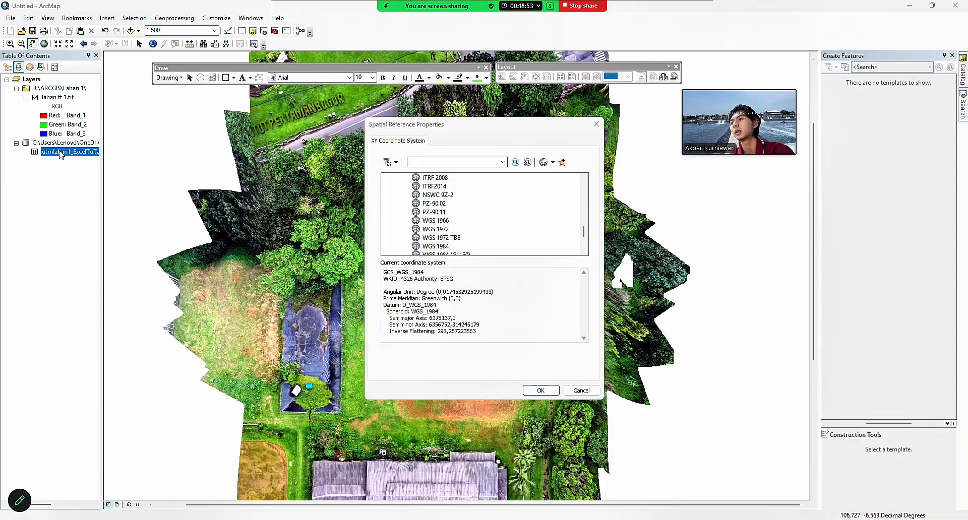
scroll(440, 218, down, 10)
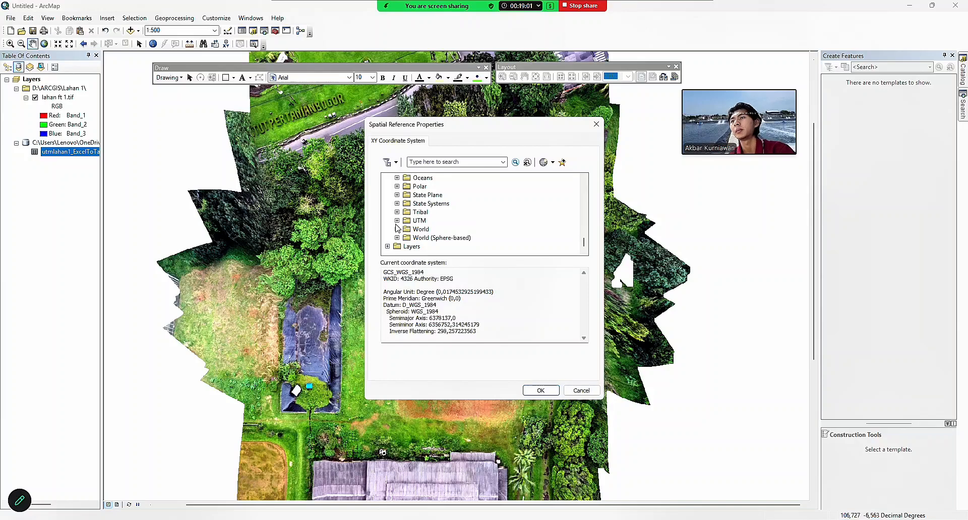
click(397, 220)
scroll(405, 222, down, 3)
click(407, 220)
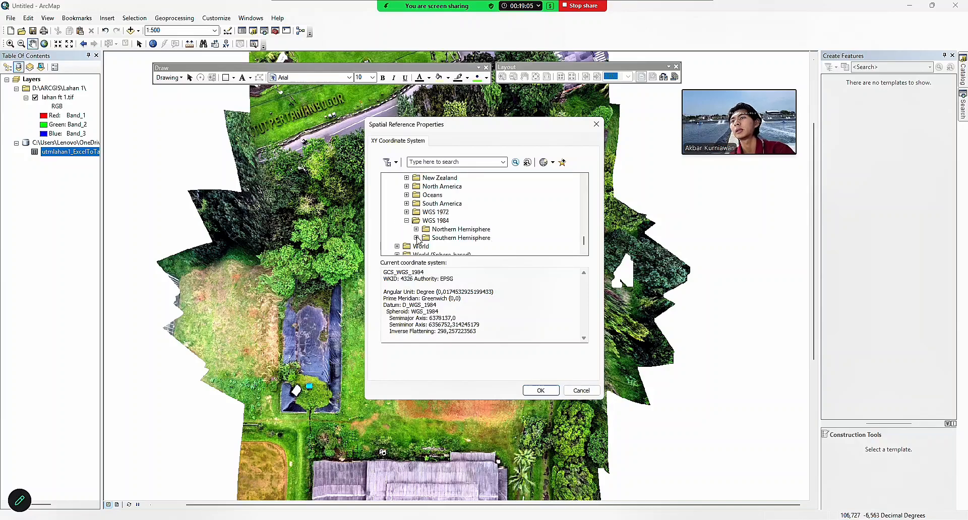
click(417, 238)
scroll(418, 239, down, 18)
scroll(417, 238, up, 4)
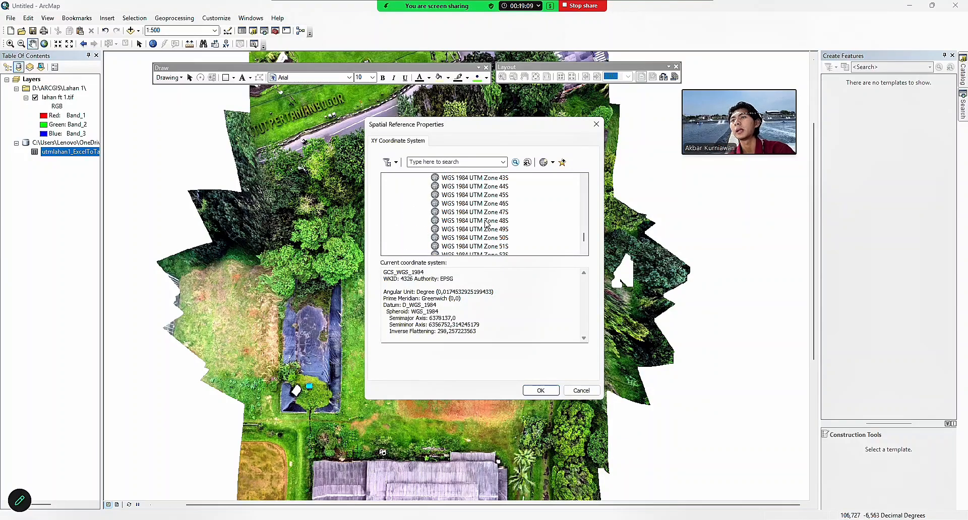
click(487, 221)
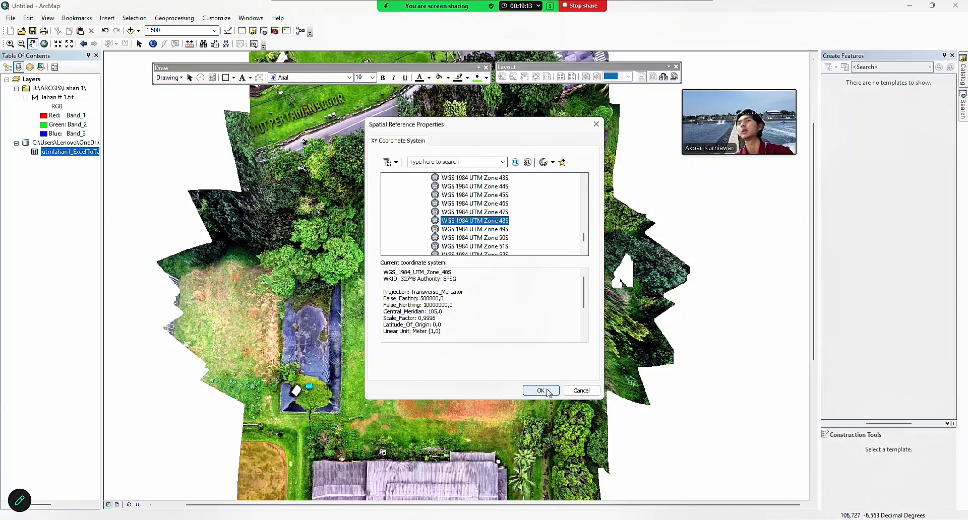
click(541, 391)
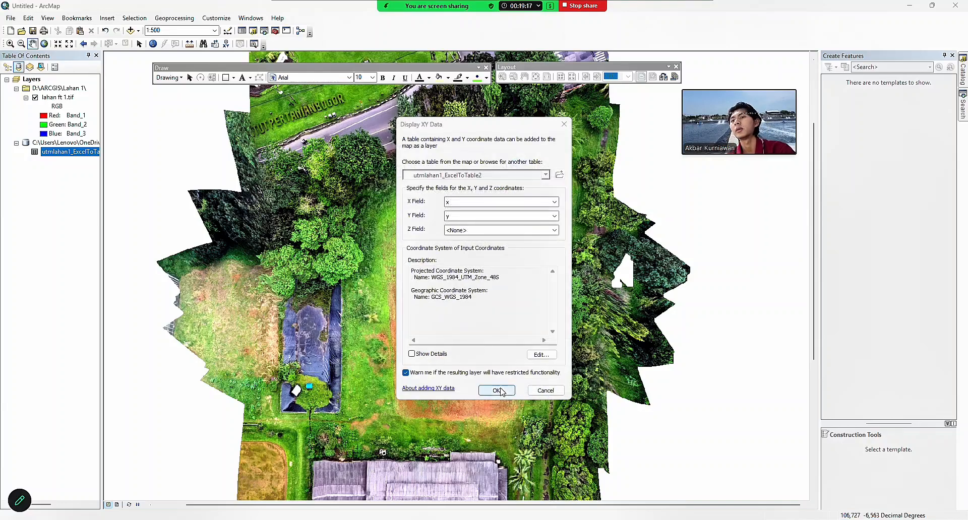
click(497, 390)
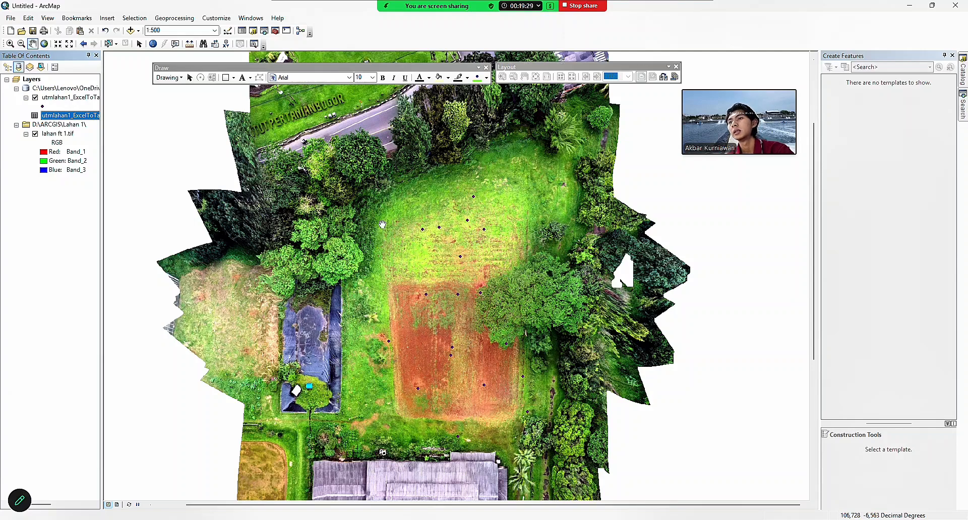
Symbolize the Events points as blue circle markers at size 17.
click(43, 106)
scroll(231, 242, down, 4)
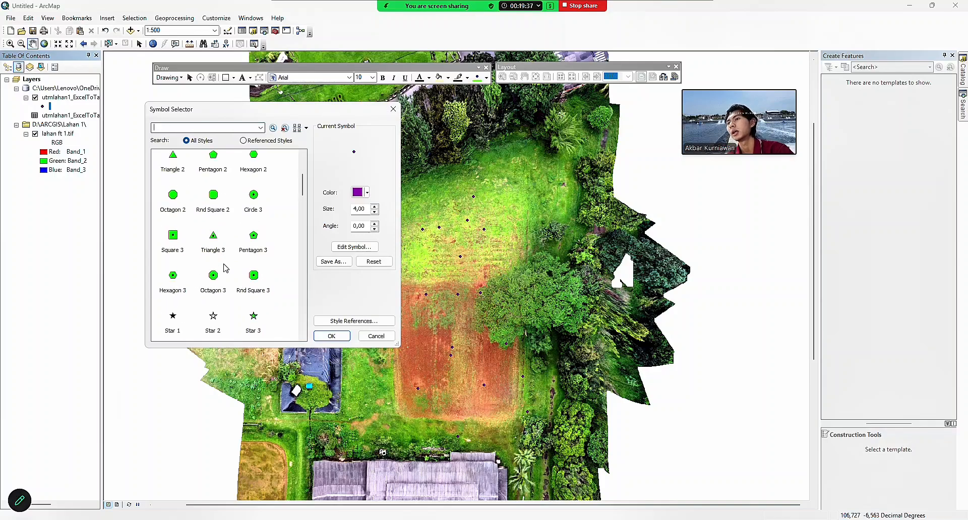
scroll(225, 223, up, 2)
click(173, 242)
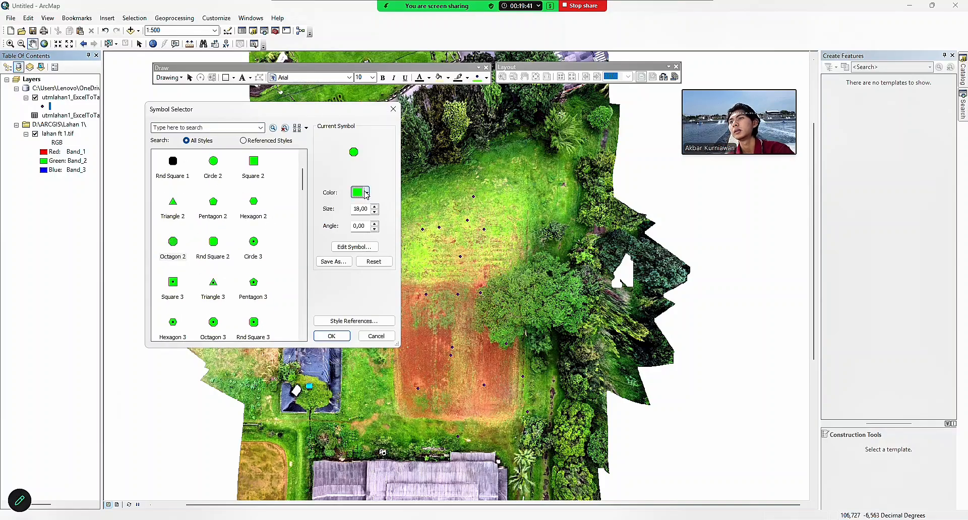
click(366, 192)
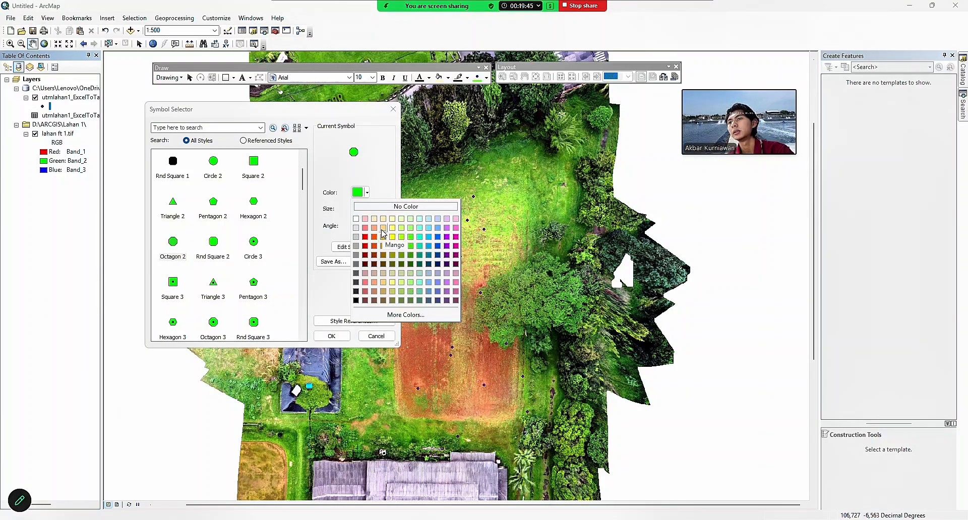
click(438, 230)
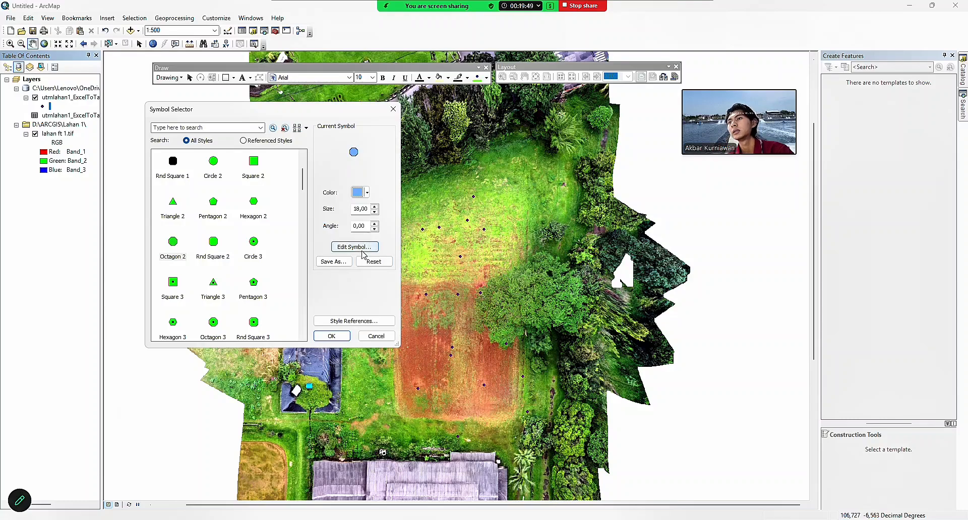
click(374, 212)
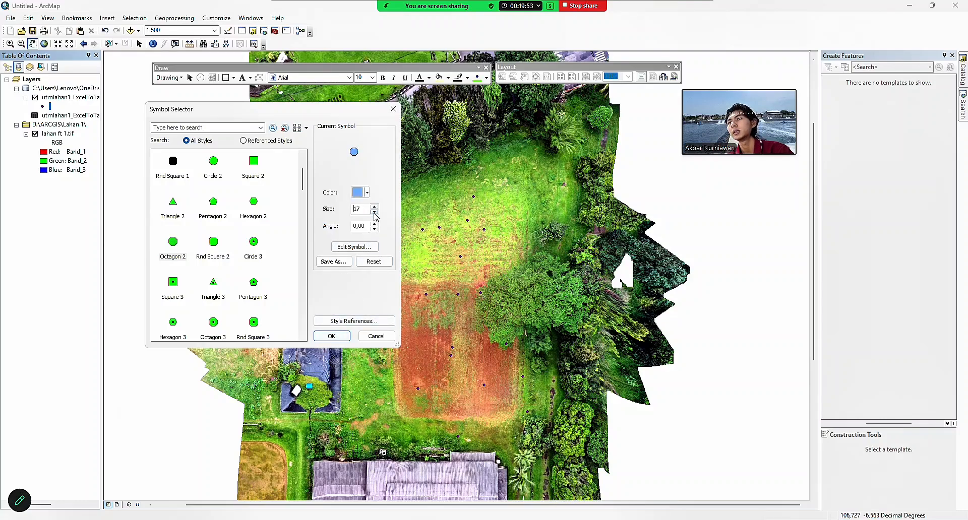
click(331, 336)
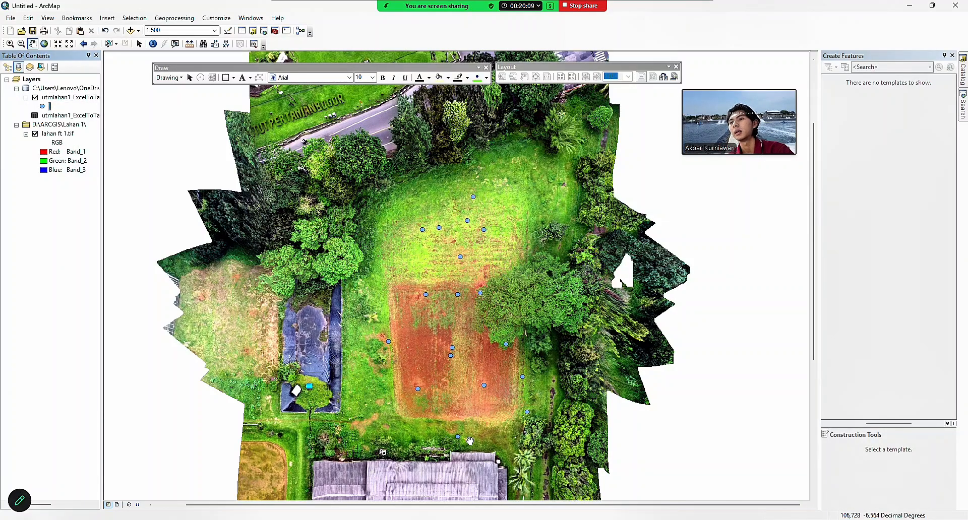
Set the point layer's labels to the Titik field in Times New Roman font.
right_click(57, 96)
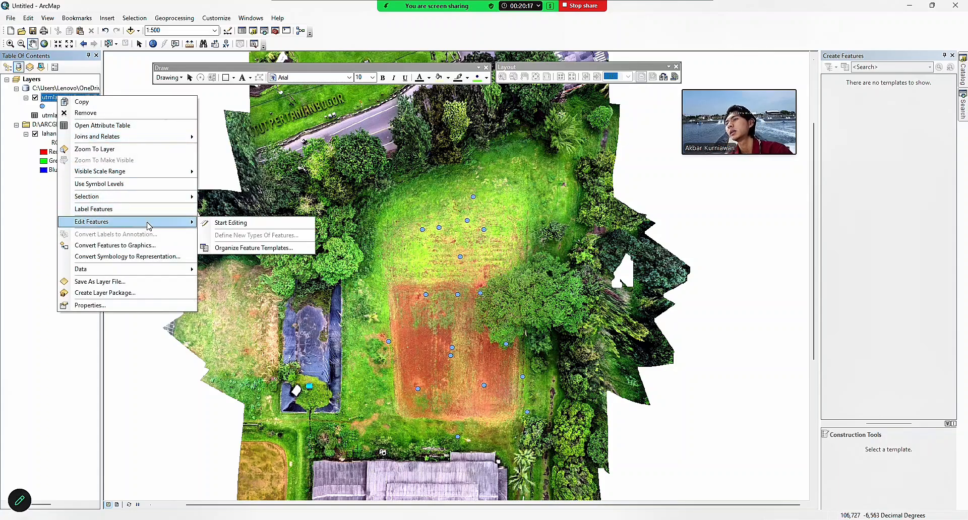
click(119, 303)
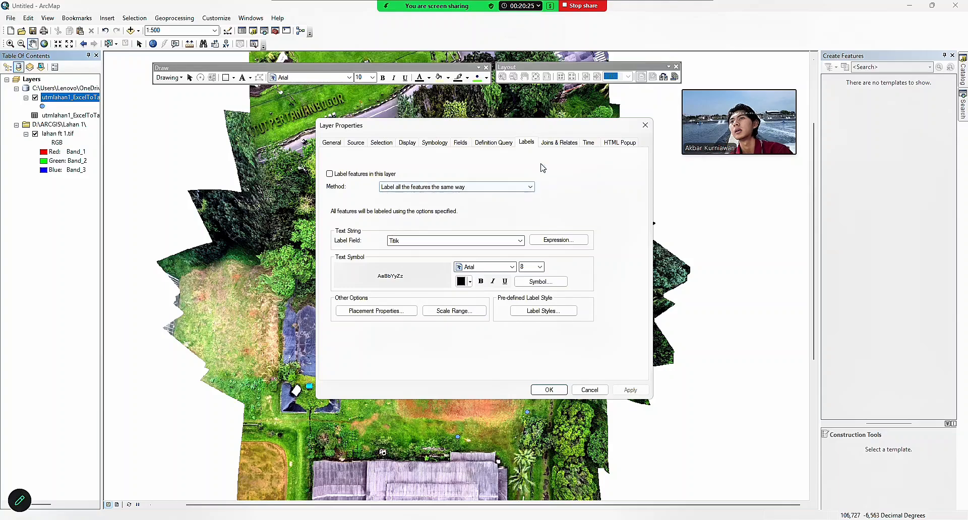
click(558, 241)
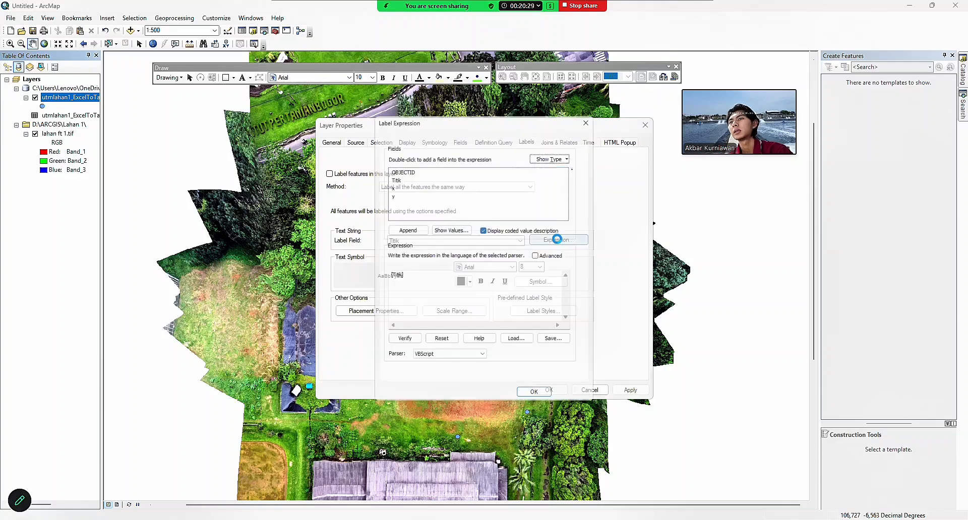
click(593, 113)
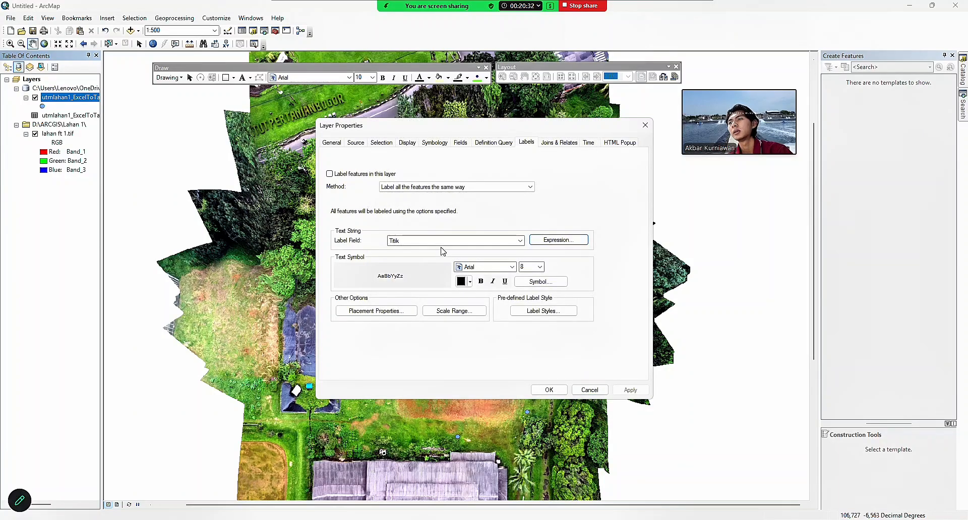
click(492, 267)
text(times)
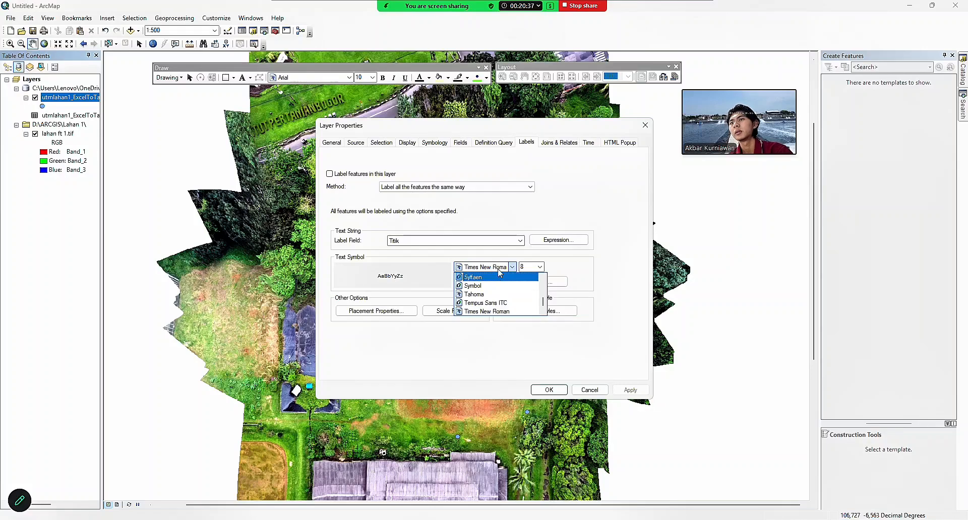
click(498, 268)
click(540, 267)
click(527, 292)
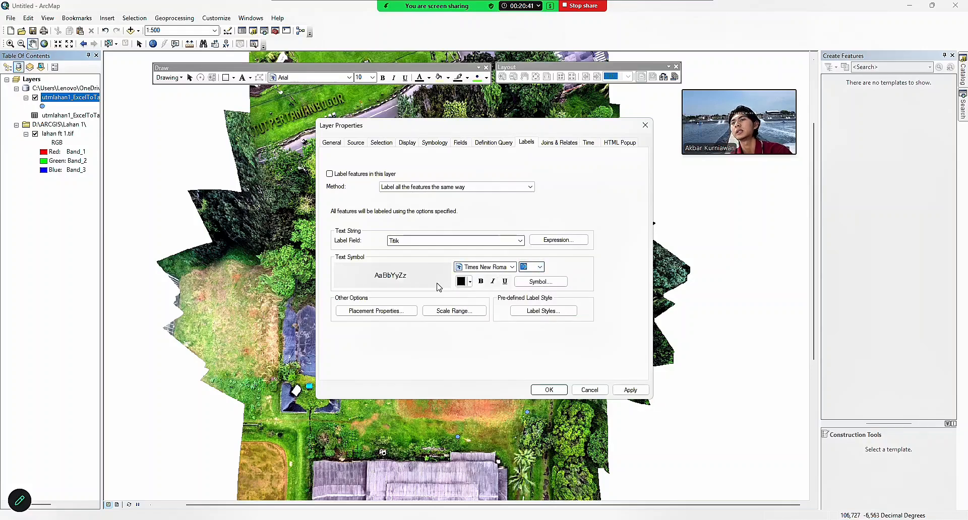
Apply the Country 1 label symbol with a halo mask and save the label settings.
click(559, 283)
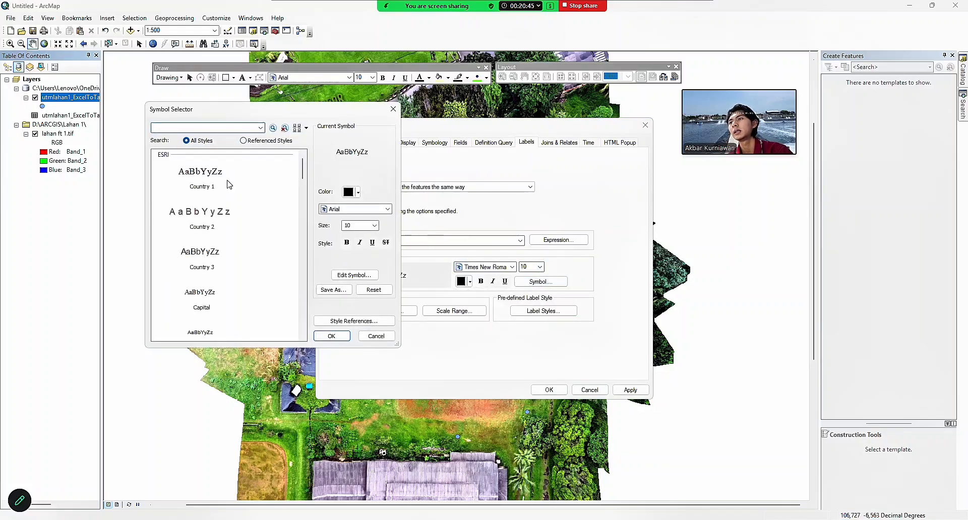
click(201, 179)
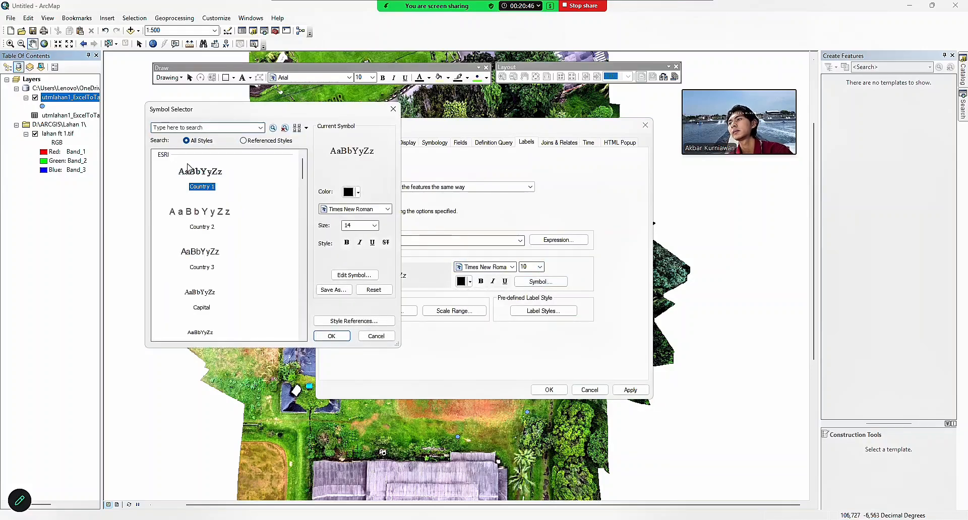
click(364, 276)
click(357, 154)
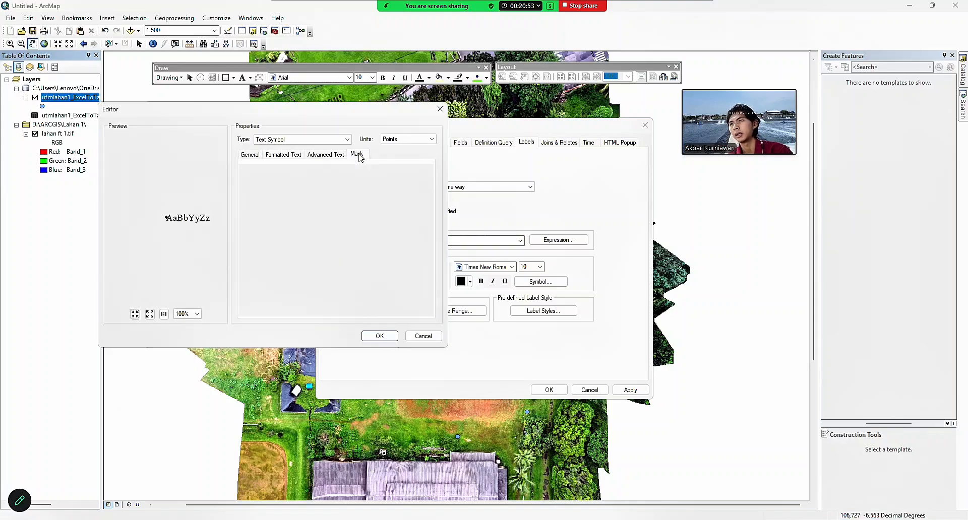
click(379, 336)
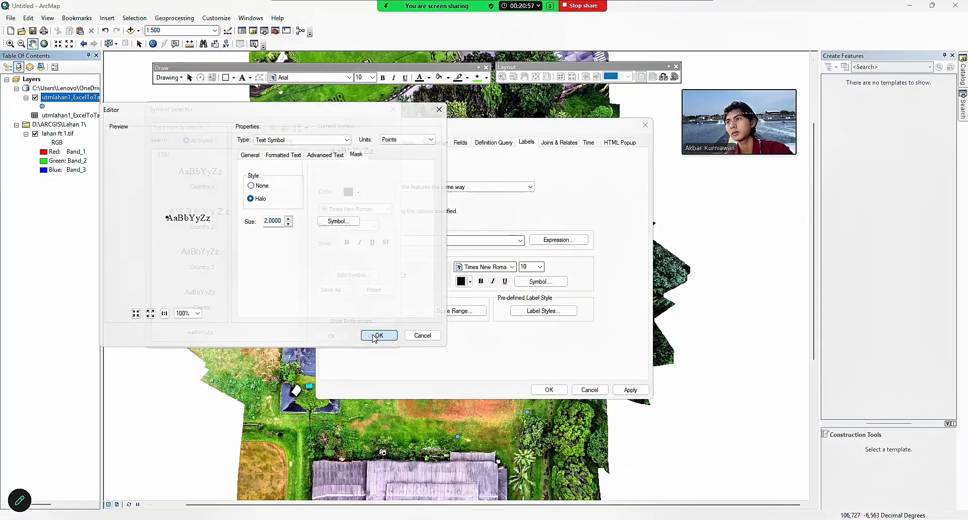
click(329, 336)
click(545, 389)
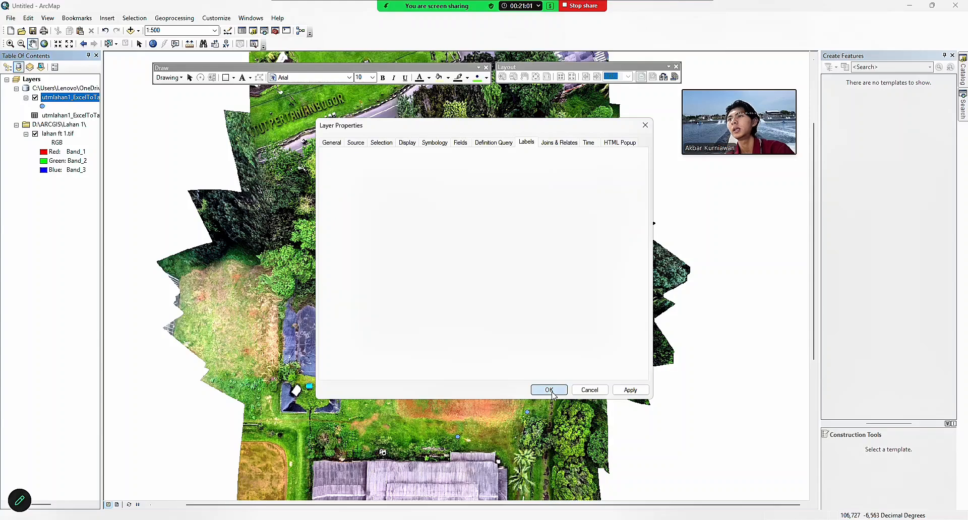
Turn on survey point labels and bring up the D:\ARCGIS\Lahan 1 folder menu in Catalog.
right_click(69, 100)
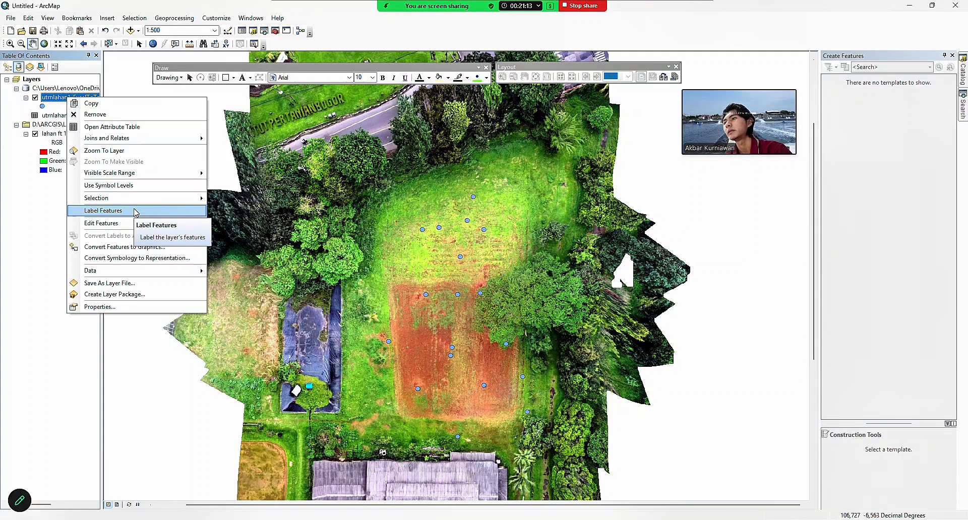
click(136, 211)
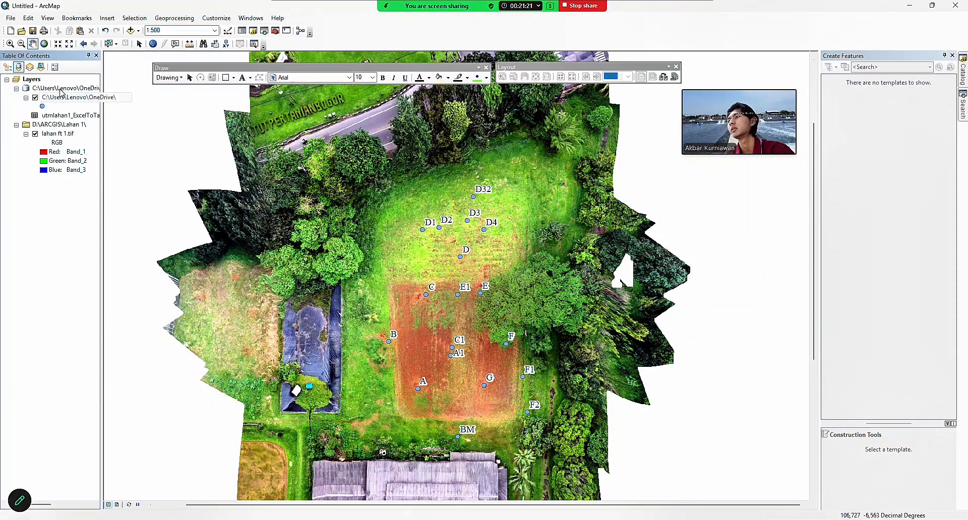
click(253, 30)
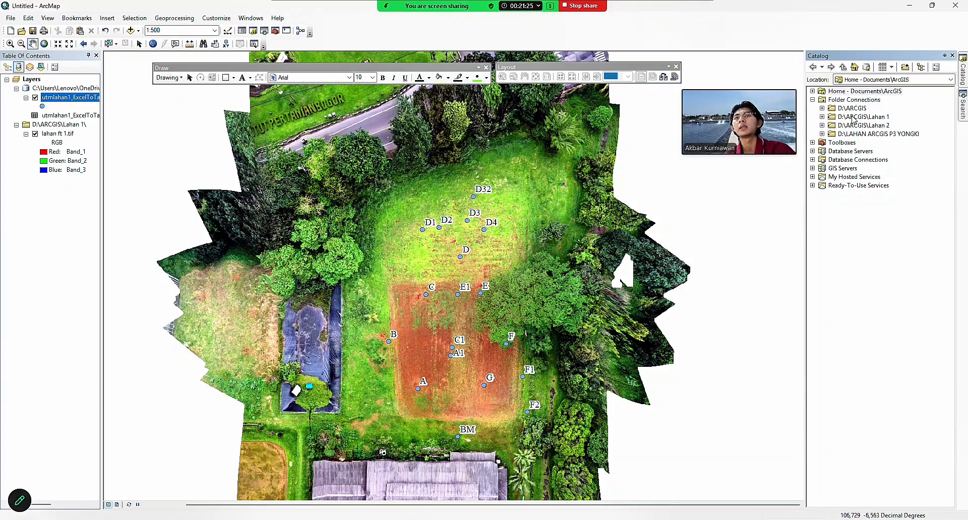
click(844, 118)
right_click(831, 121)
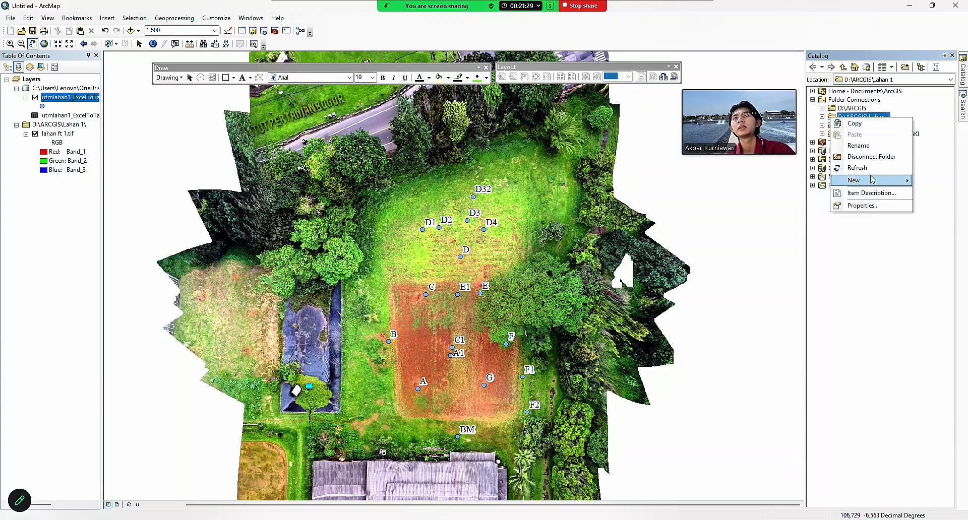
Start a new shapefile and a folder connection, cancel both, and reopen the Catalog.
mouse_move(878, 184)
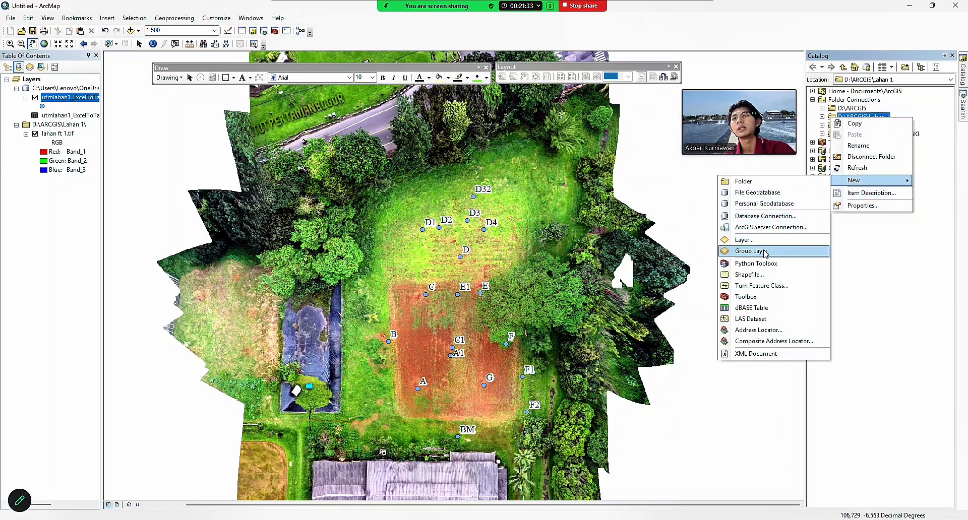
click(771, 277)
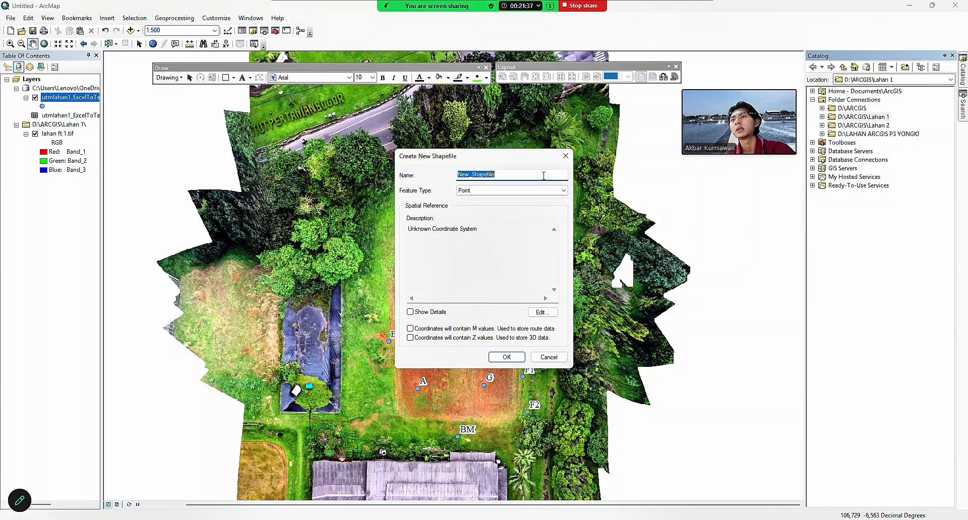
click(566, 156)
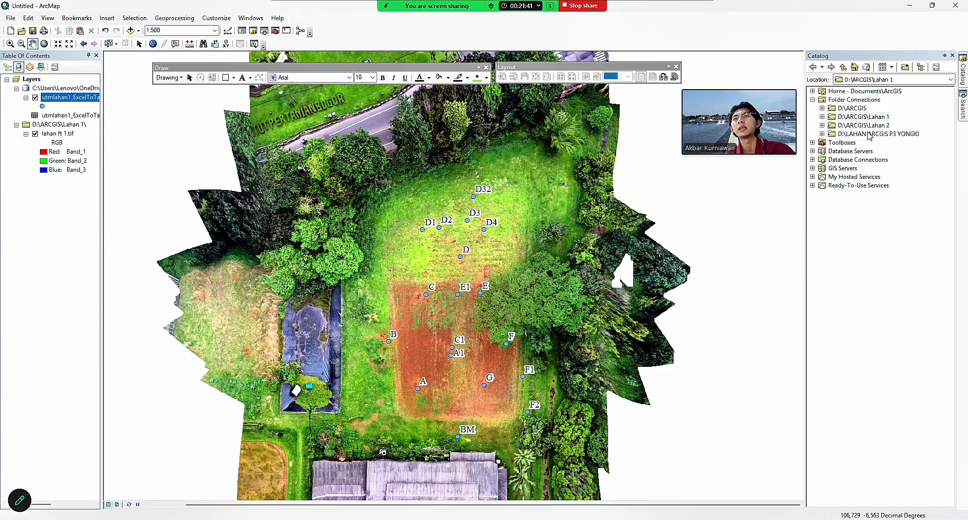
click(905, 67)
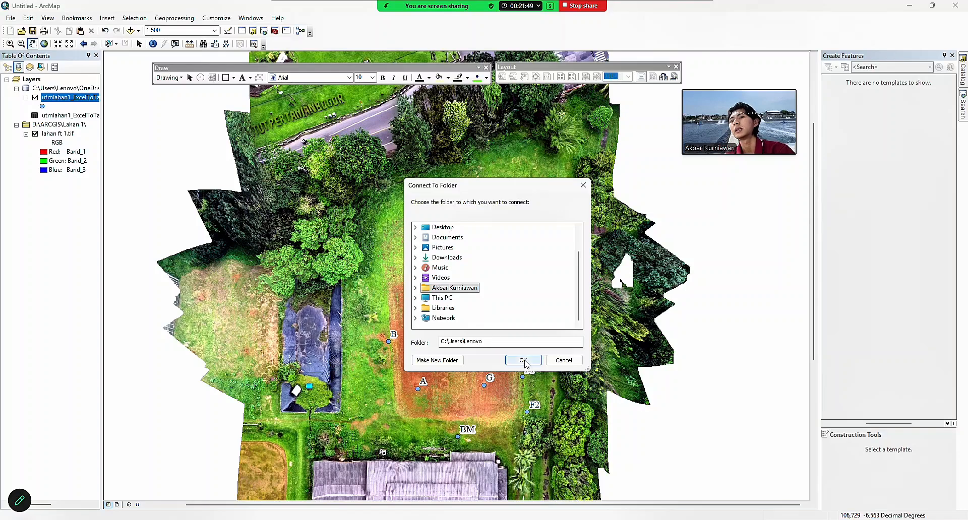
click(583, 186)
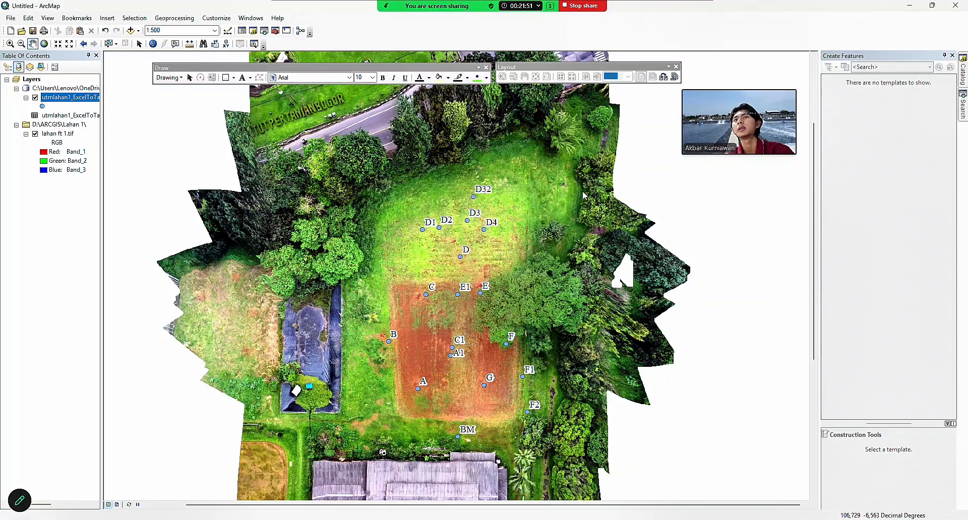
click(253, 31)
Begin a new polygon shapefile named BATAS LAHAN in the Lahan 1 folder.
right_click(852, 117)
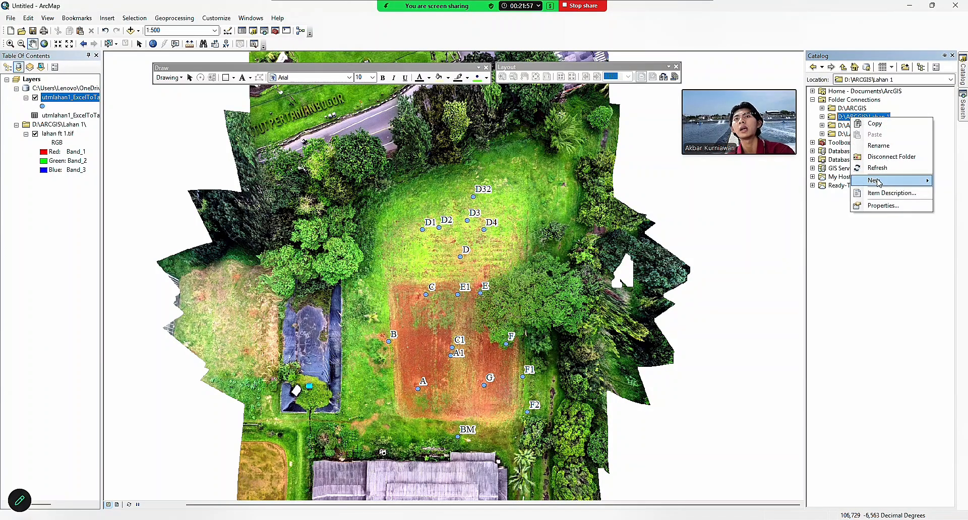
mouse_move(878, 181)
click(771, 281)
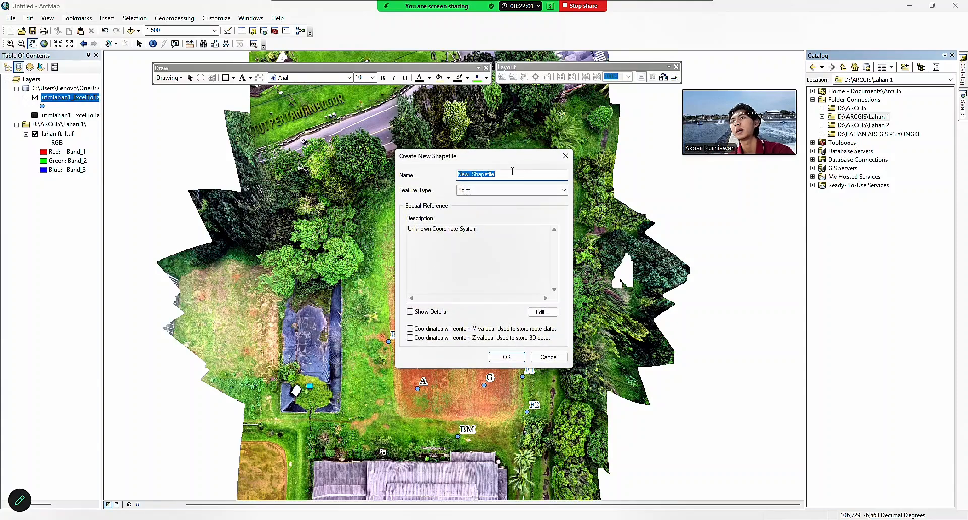
text(BATAS LAHAN)
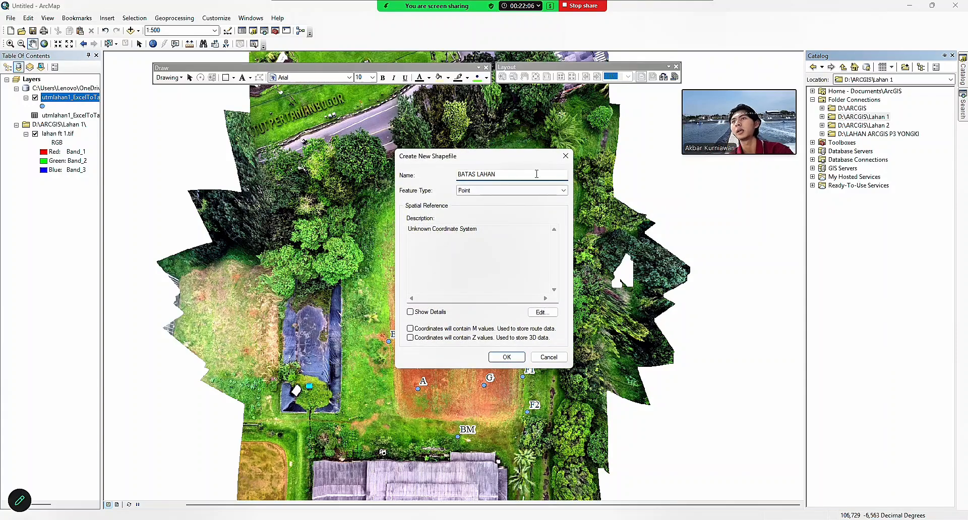
click(535, 191)
click(498, 210)
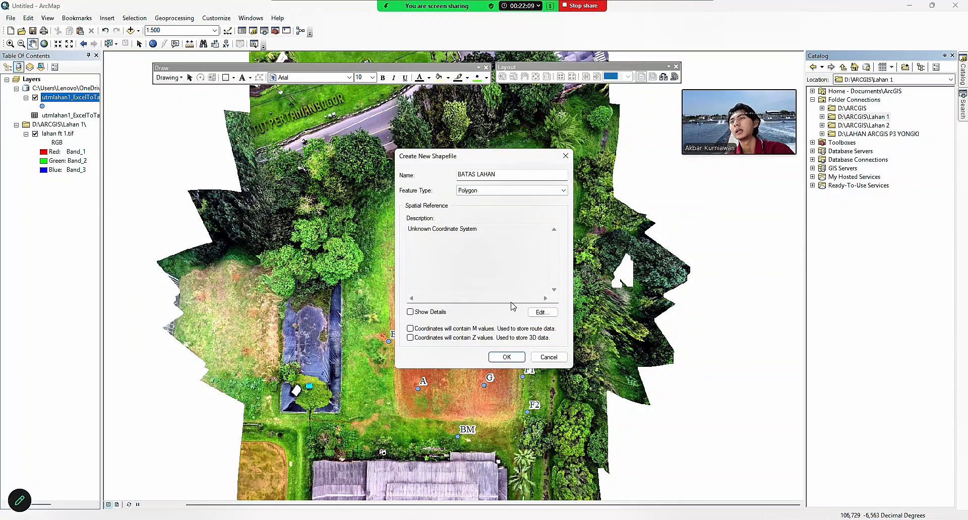
Assign WGS 1984 UTM Zone 48S and create the BATAS LAHAN shapefile.
click(541, 313)
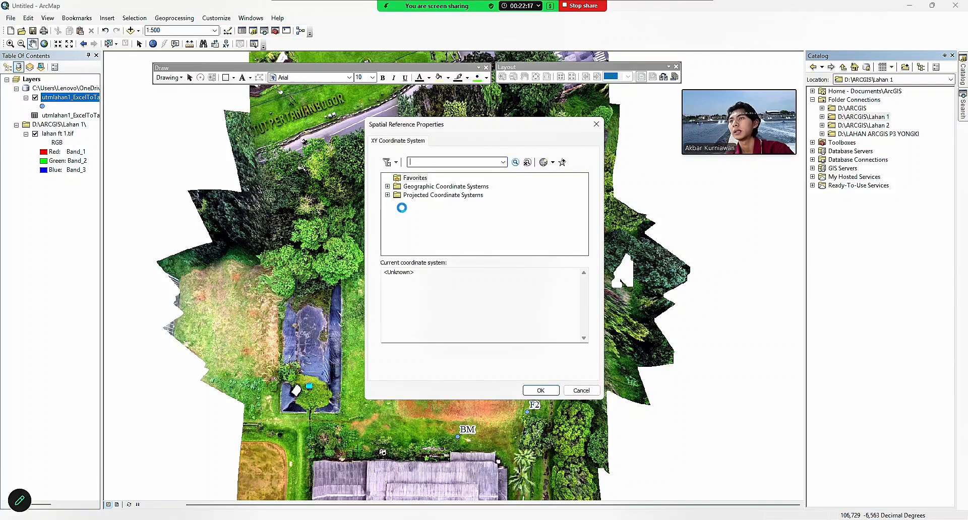
click(398, 229)
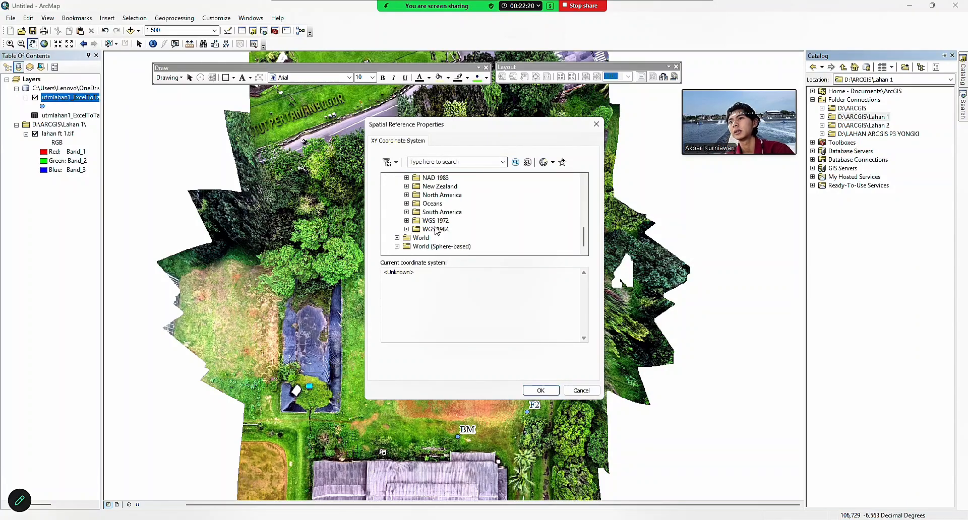
click(406, 229)
click(416, 238)
scroll(429, 233, down, 10)
click(492, 178)
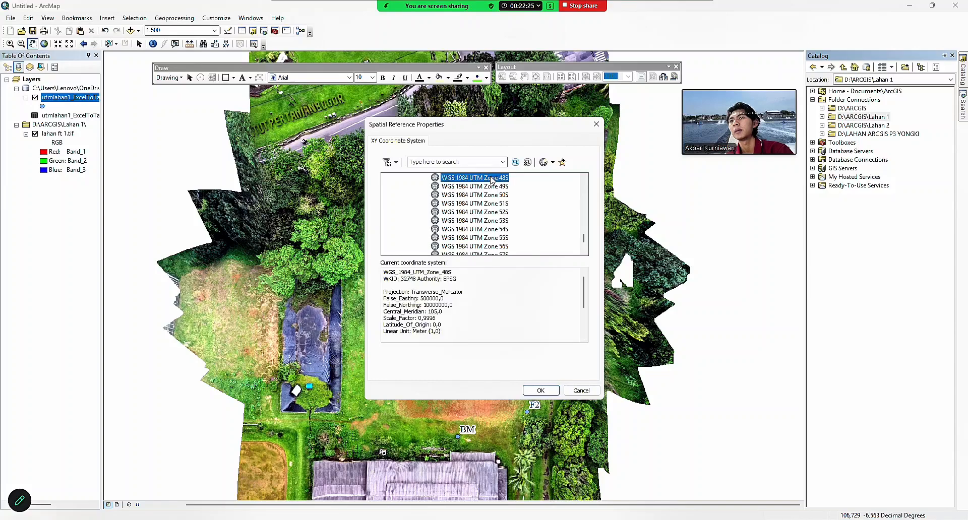
click(540, 391)
click(510, 377)
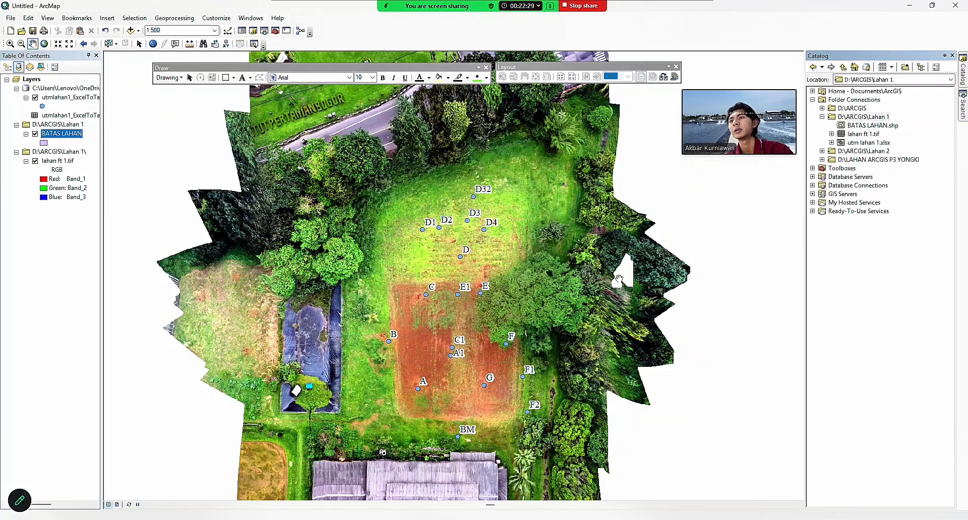
Begin a new Point shapefile named TITIK TENGAH in the Lahan 1 folder.
right_click(874, 119)
mouse_move(920, 184)
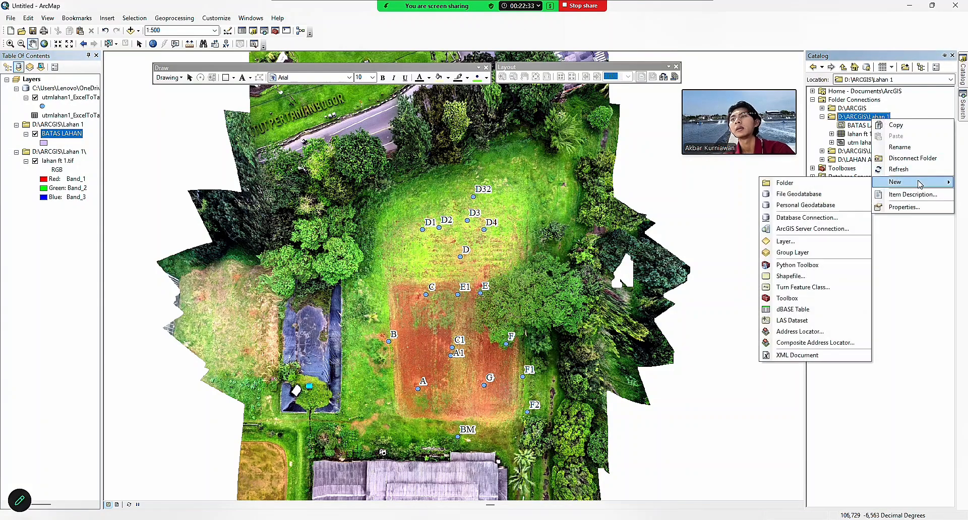
click(791, 276)
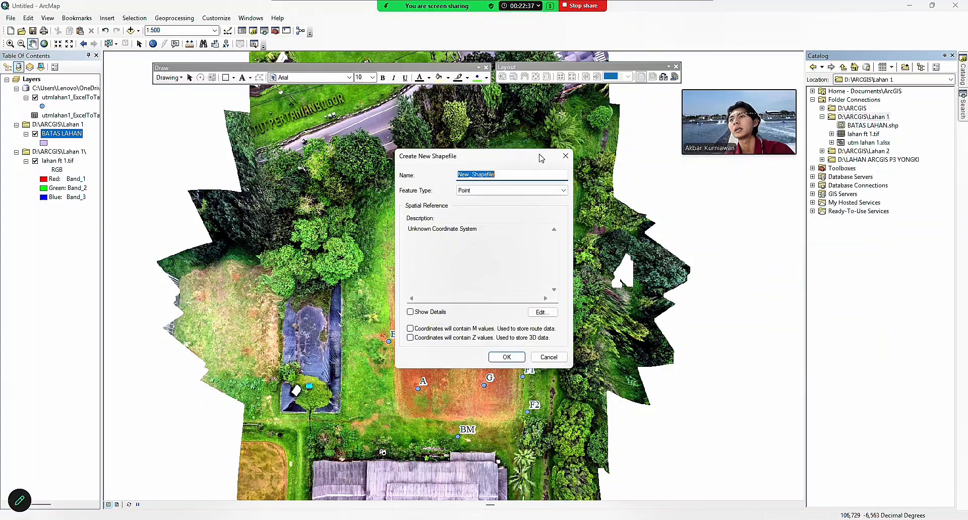
key(BackSpace)
text(TITIK TENGAH)
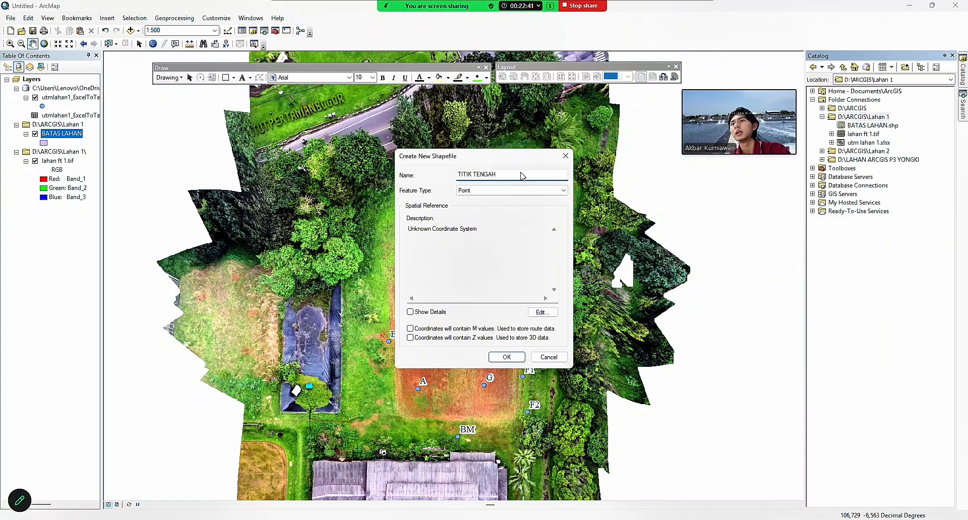
click(544, 192)
click(517, 200)
Assign WGS 1984 UTM Zone 48S and create the TITIK TENGAH shapefile.
click(542, 312)
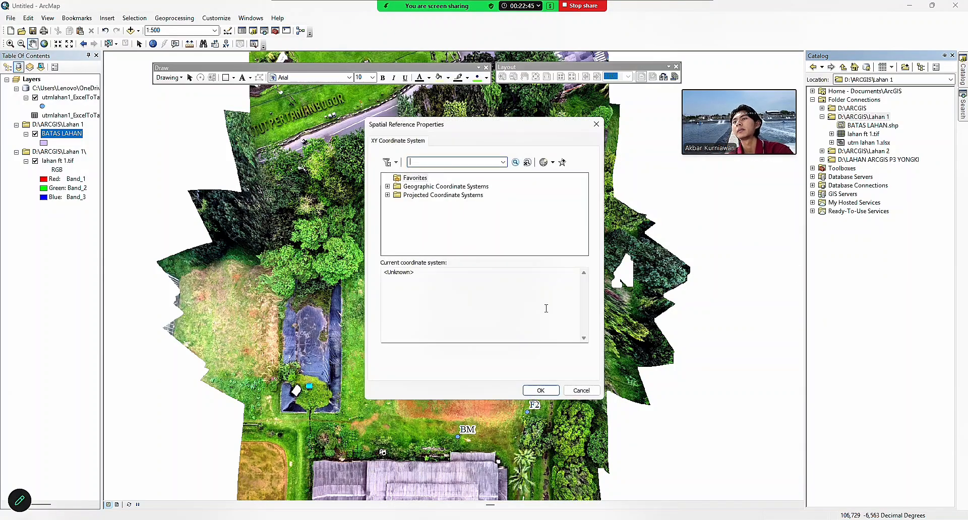
click(387, 195)
scroll(421, 214, down, 2)
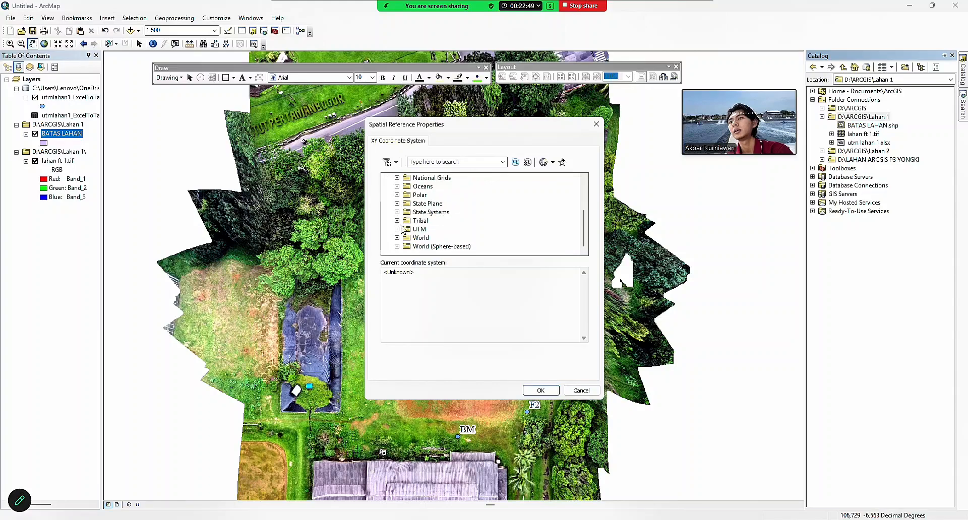
click(397, 229)
scroll(458, 226, down, 2)
click(406, 230)
scroll(414, 232, down, 1)
click(416, 229)
scroll(419, 231, down, 14)
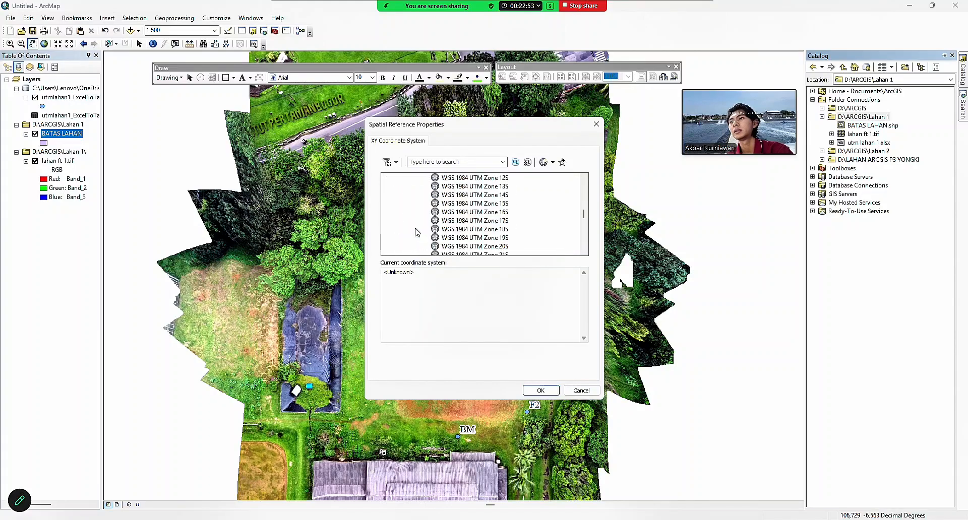
click(455, 230)
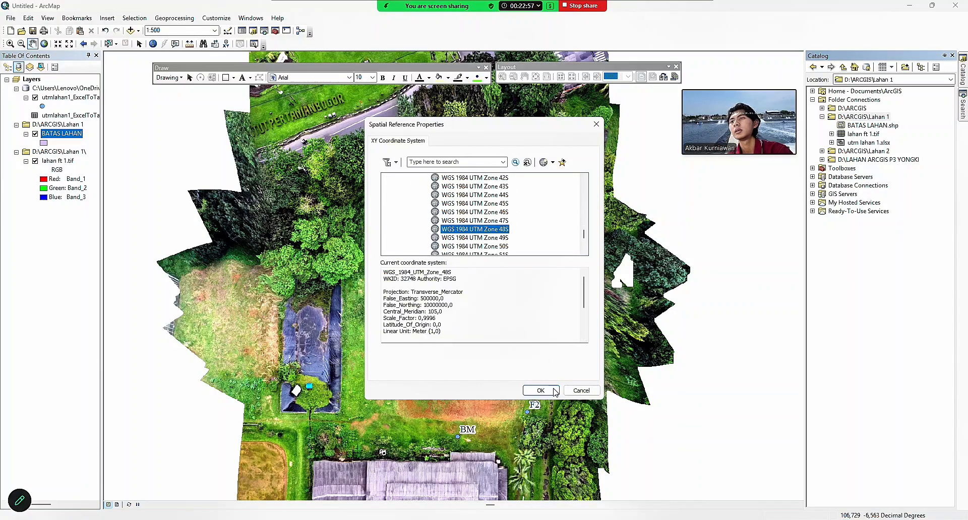
click(554, 392)
click(508, 358)
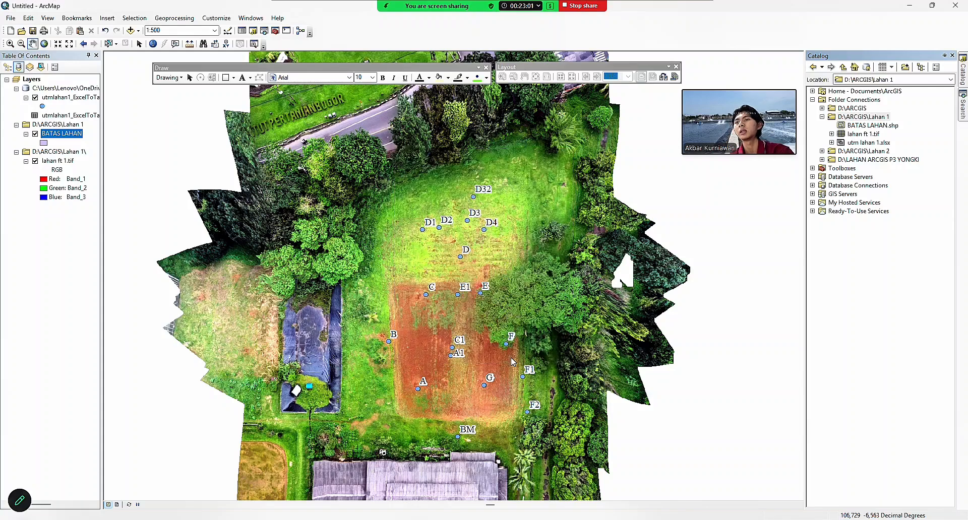
Inspect the BATAS LAHAN.shp properties from the Catalog and close them.
click(877, 126)
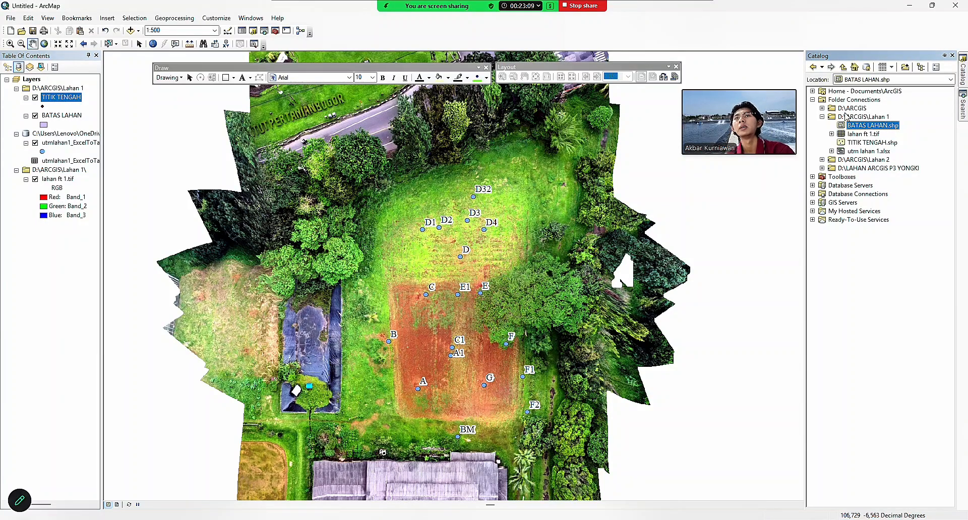
right_click(857, 126)
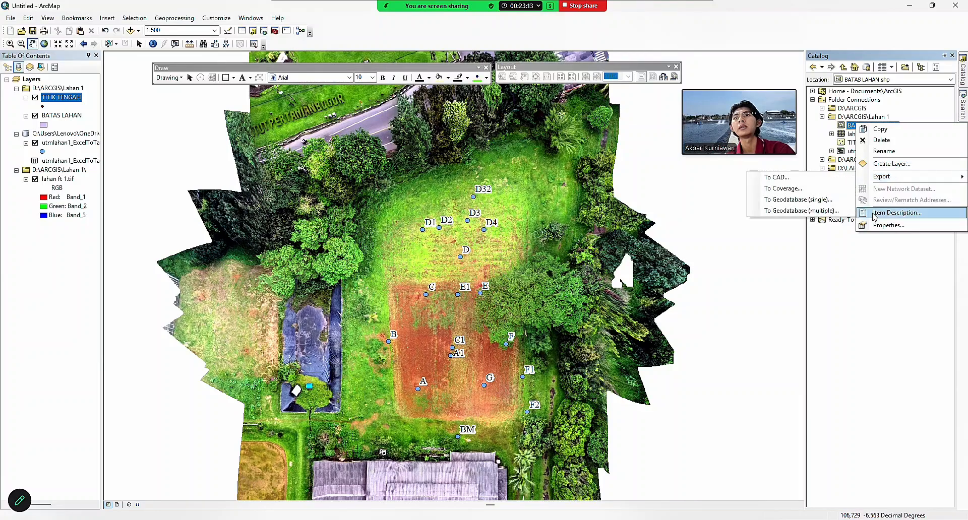
click(896, 247)
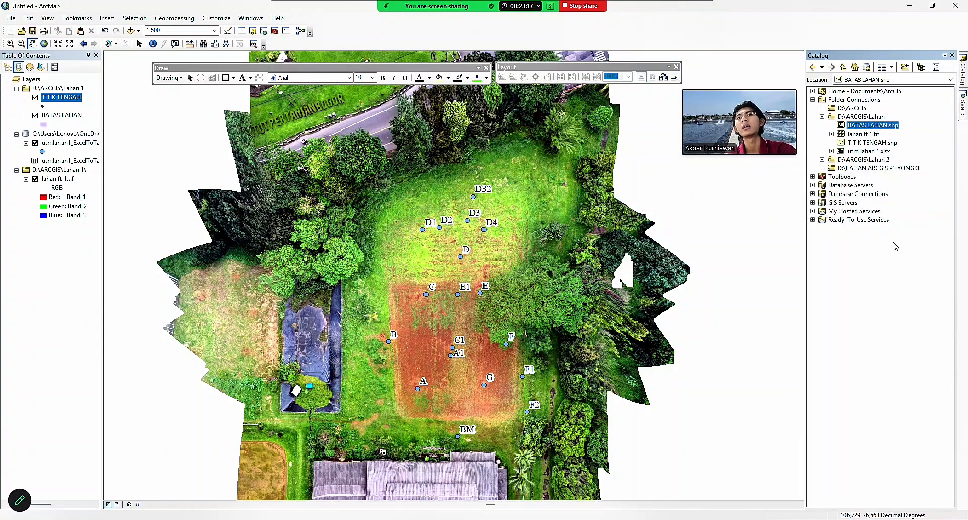
right_click(871, 127)
click(889, 224)
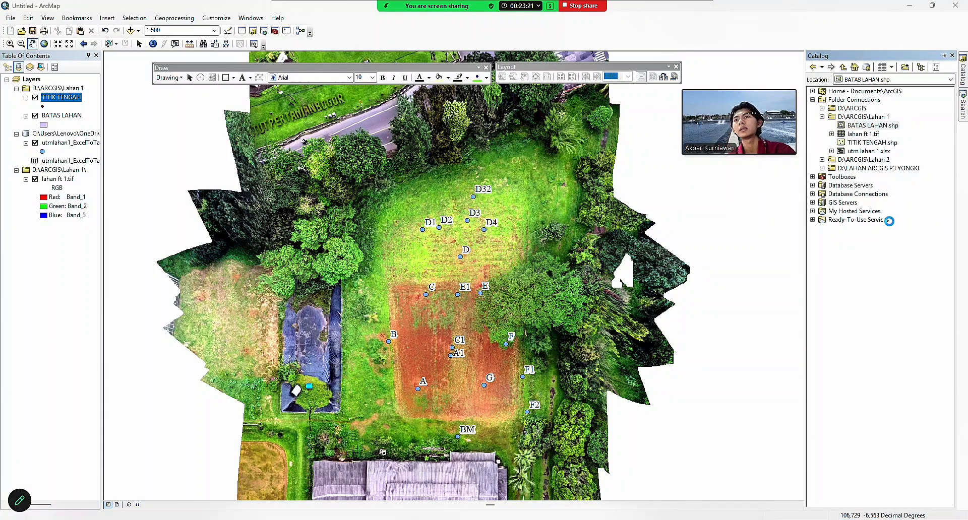
click(602, 114)
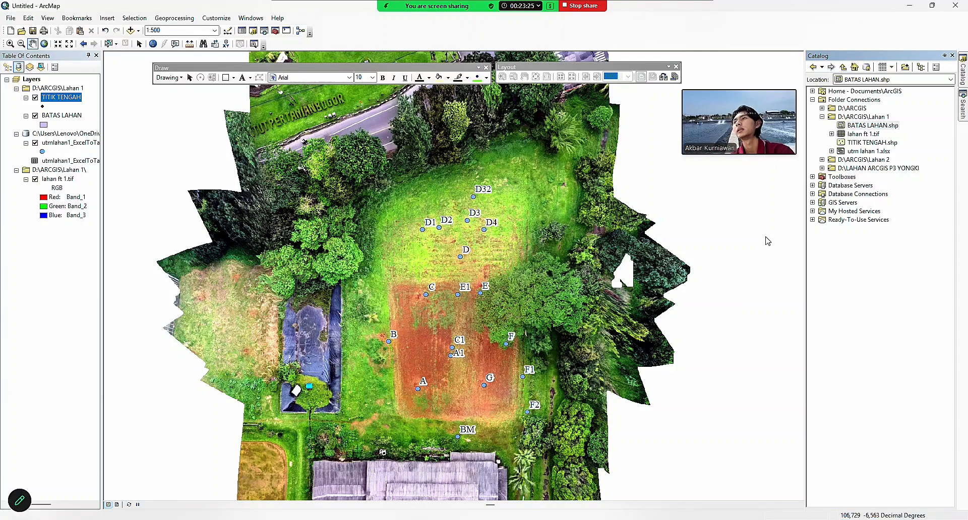
Select the BATAS LAHAN layer, recheck its properties in Catalog, and bring up its layer menu.
click(45, 116)
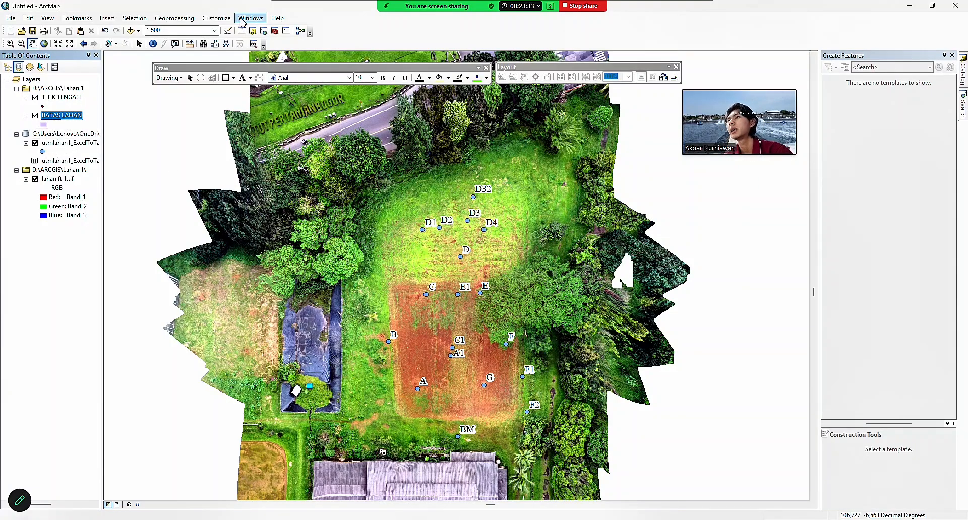
click(253, 31)
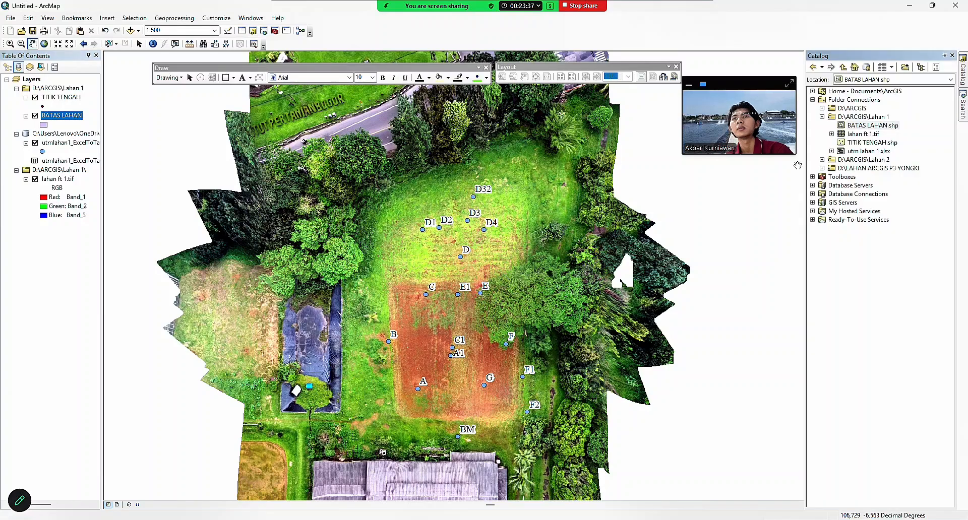
double_click(872, 126)
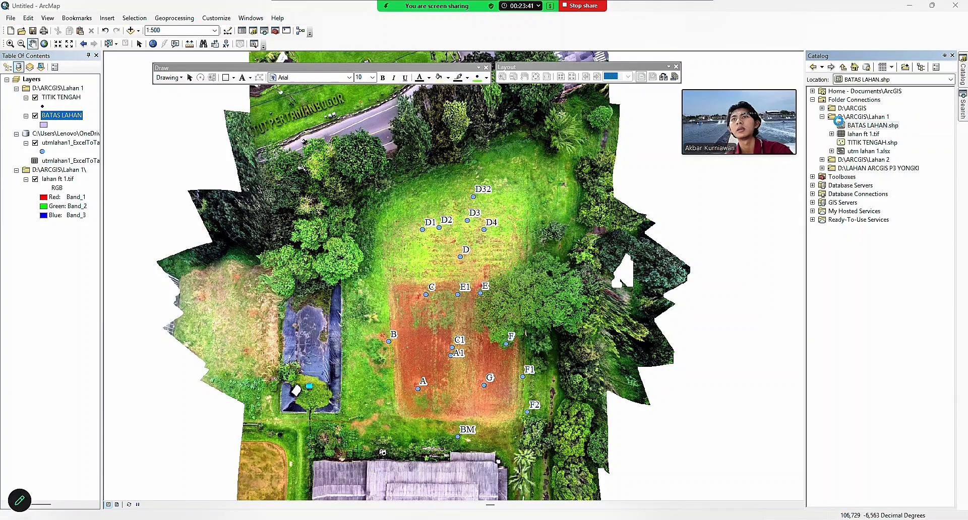
click(603, 114)
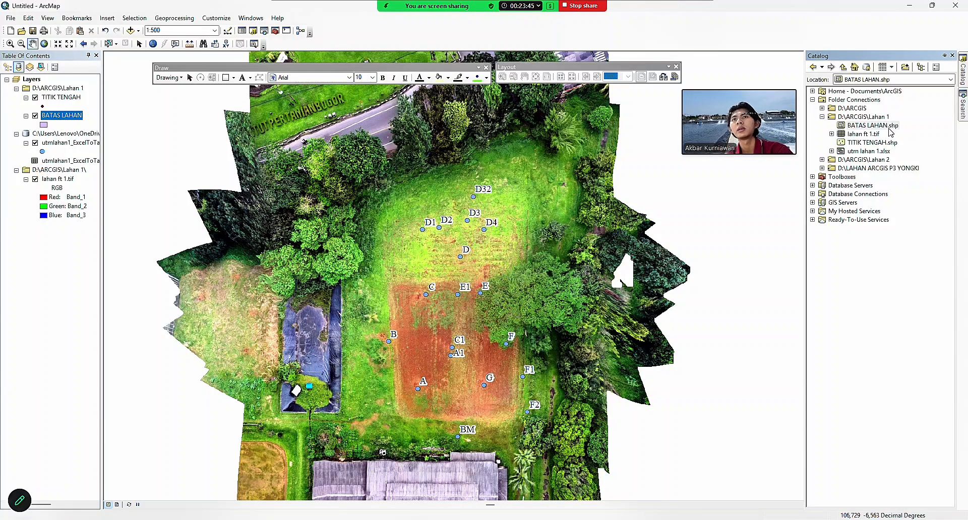
right_click(889, 126)
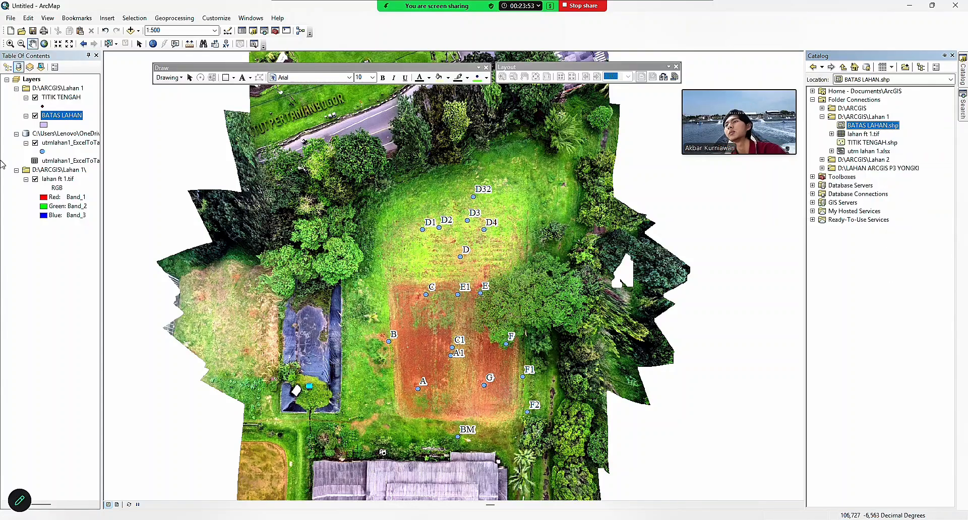
right_click(59, 119)
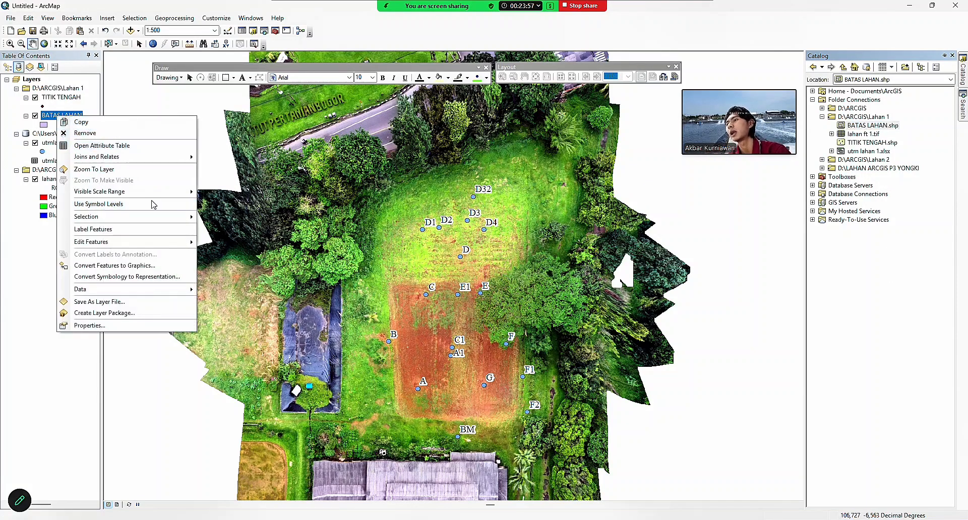
Start an editing session, accept the spatial reference warning, and pick the BATAS LAHAN template.
mouse_move(132, 243)
click(227, 241)
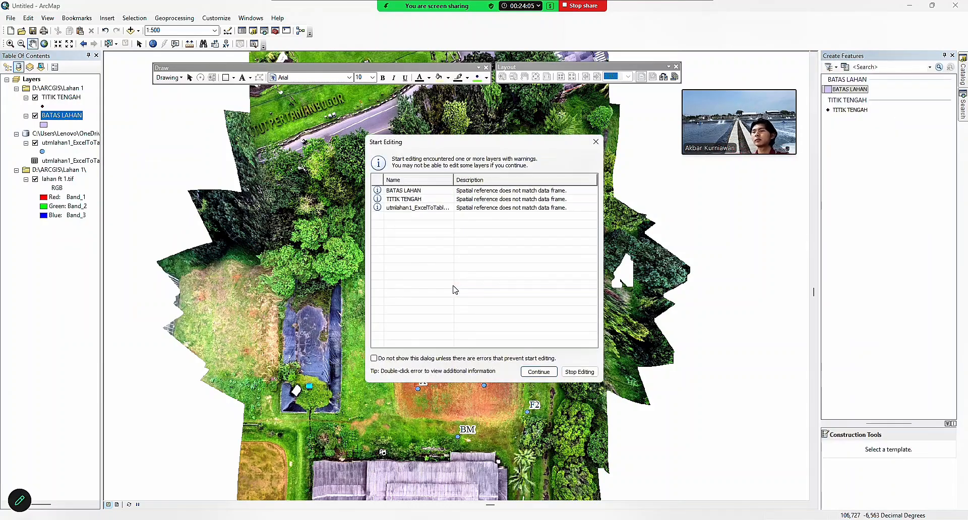
click(543, 372)
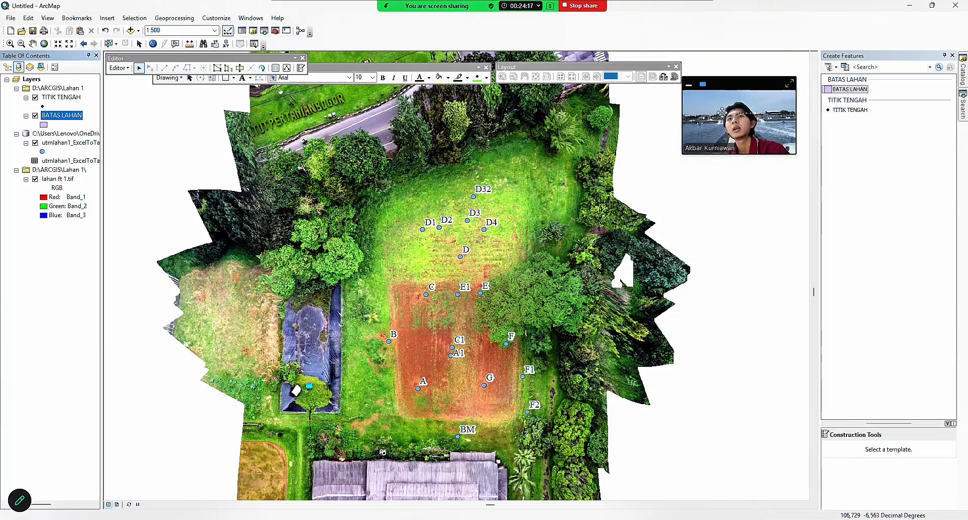
click(833, 90)
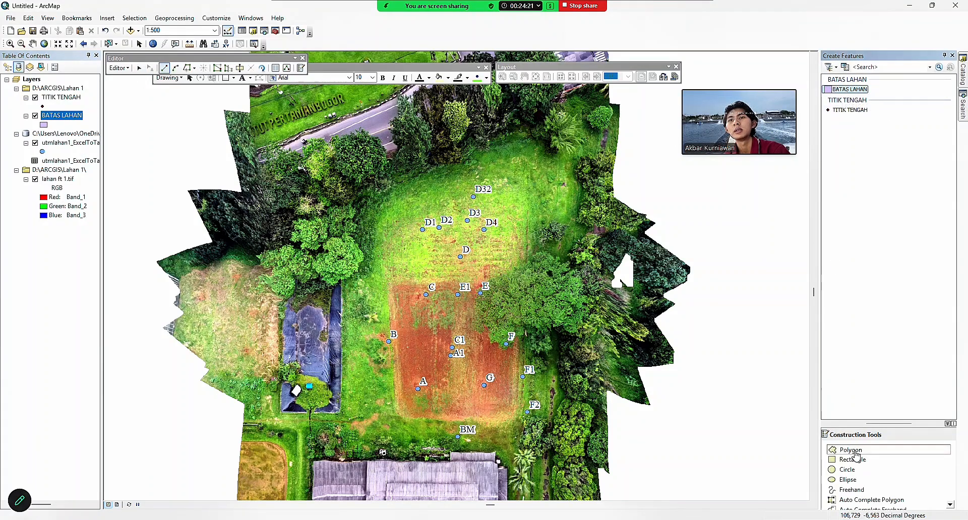
Trace the BATAS LAHAN boundary through BM, A, B, D1, D32, D4, F1, F2, closing at BM, then choose TITIK TENGAH.
click(458, 436)
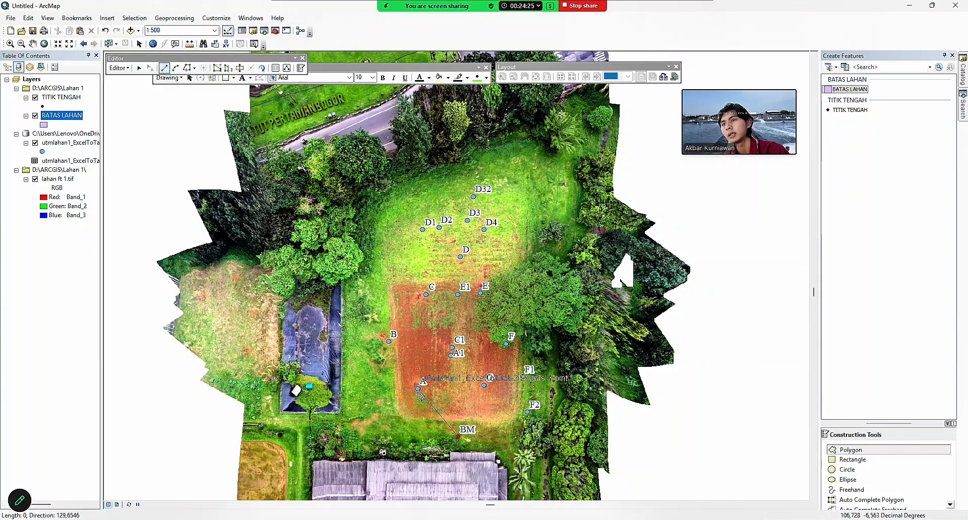
click(418, 389)
click(388, 341)
click(422, 230)
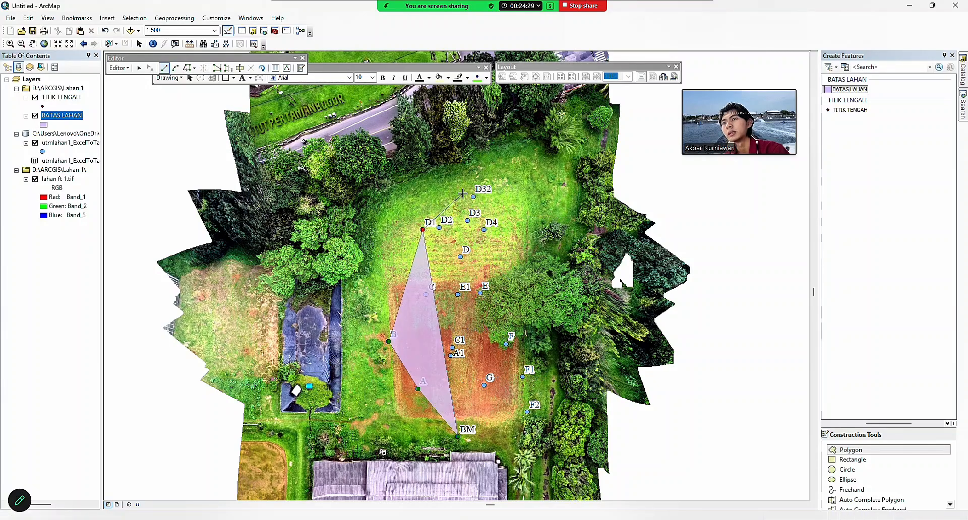
click(474, 197)
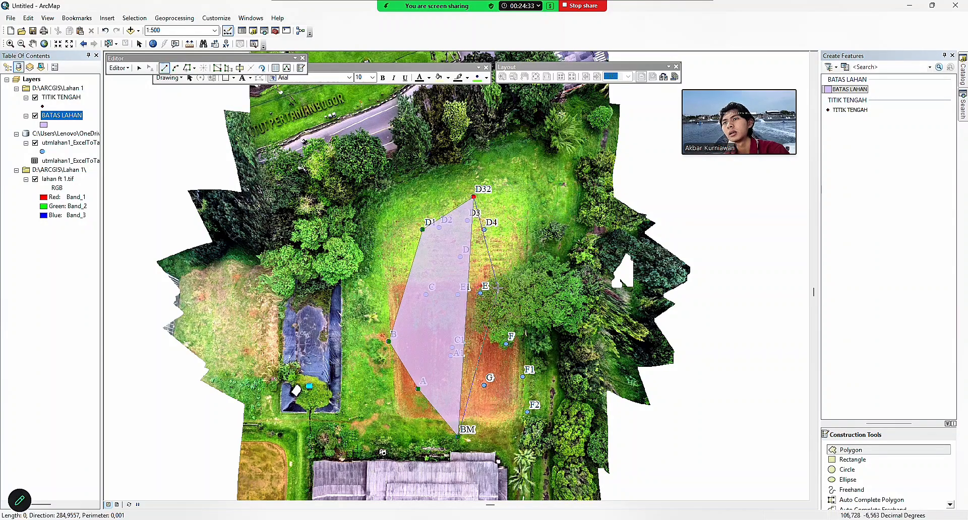
click(484, 230)
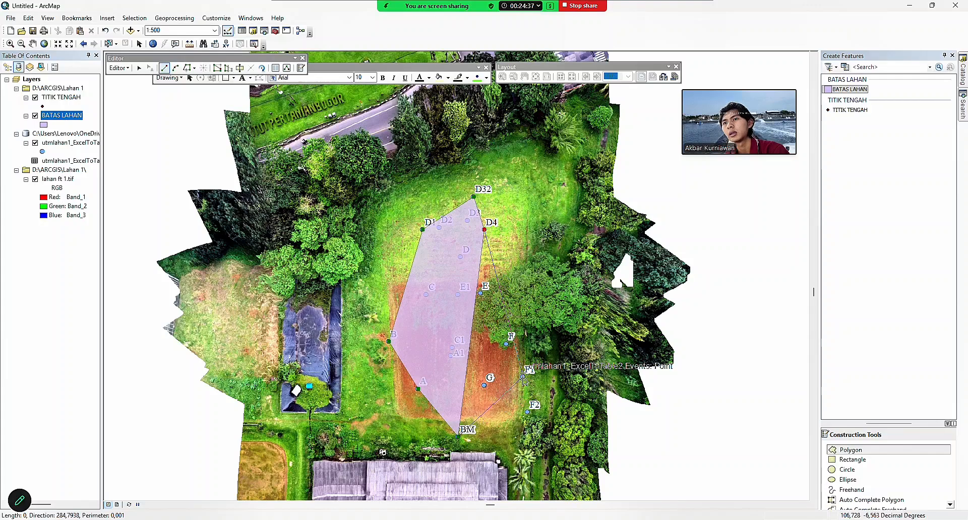
click(522, 377)
click(528, 412)
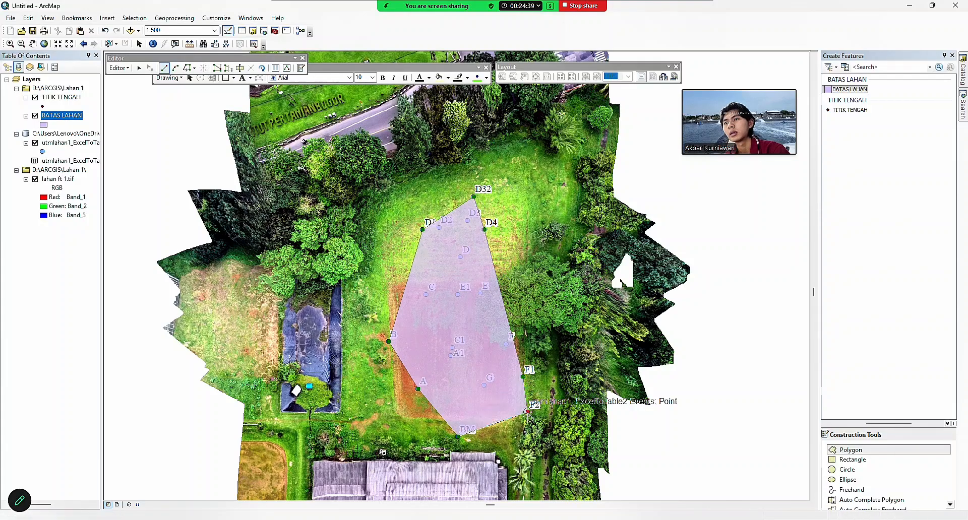
double_click(458, 435)
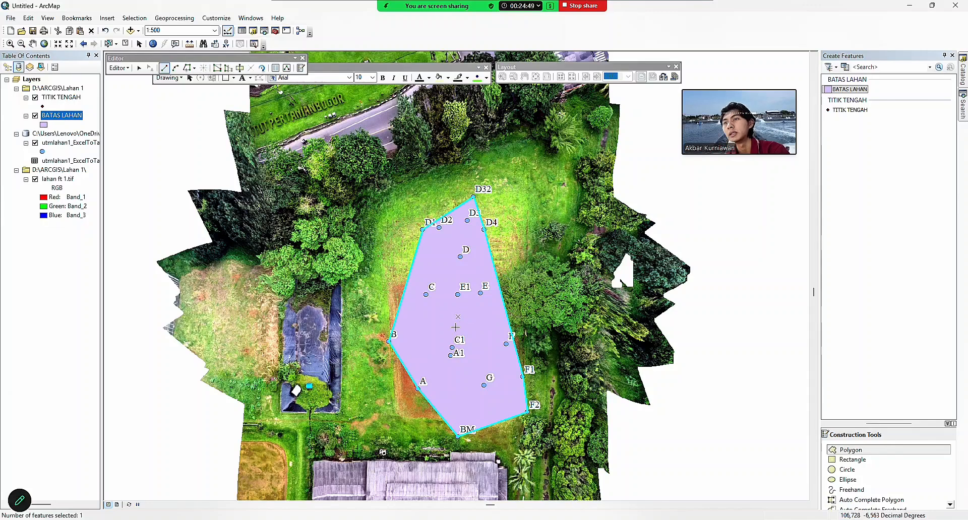
click(850, 110)
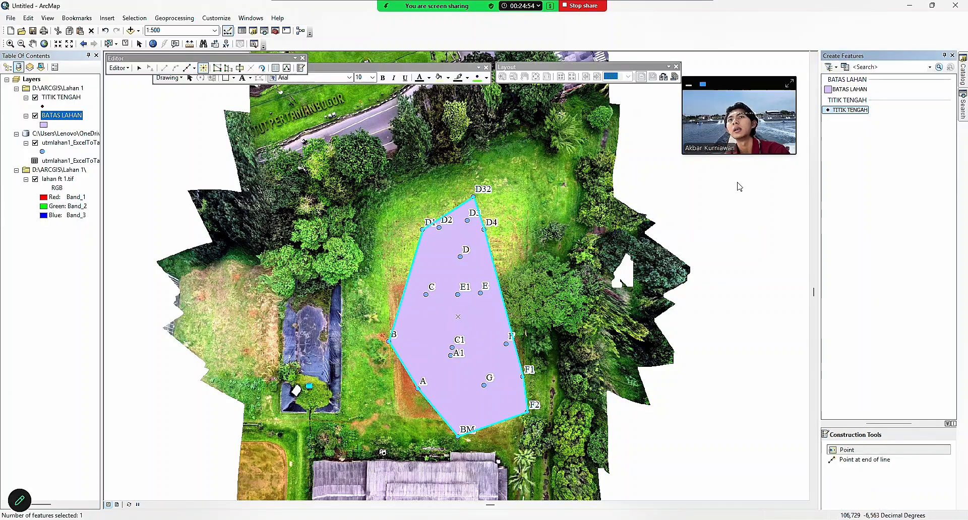
Place a TITIK TENGAH point in the middle of the field polygon and open its symbol choices.
click(459, 318)
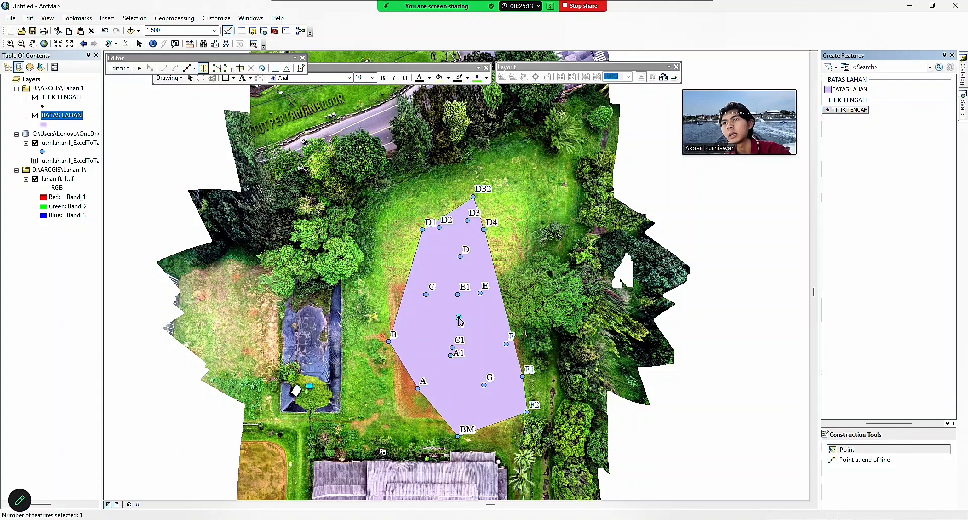
click(43, 106)
Symbolize the TITIK TENGAH point as an orange-red Cross 4 marker.
scroll(241, 248, down, 6)
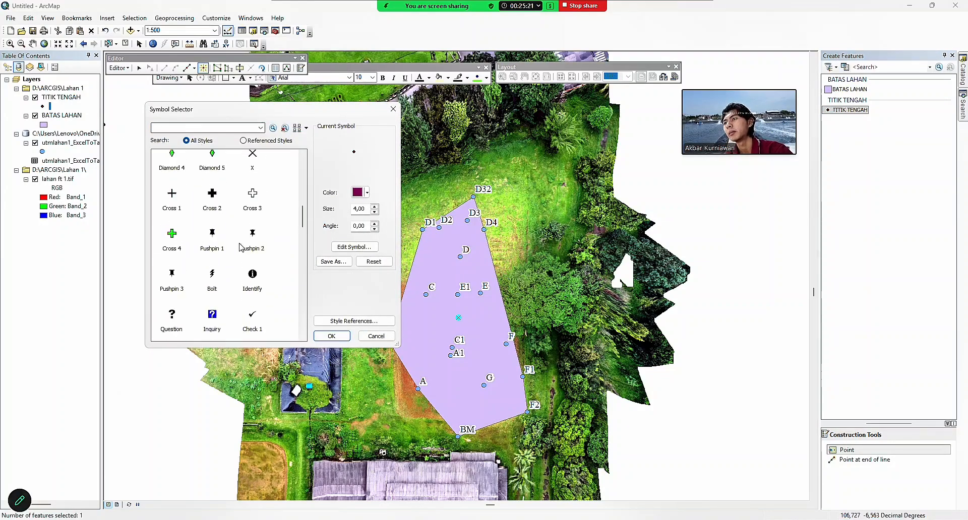
scroll(241, 247, up, 5)
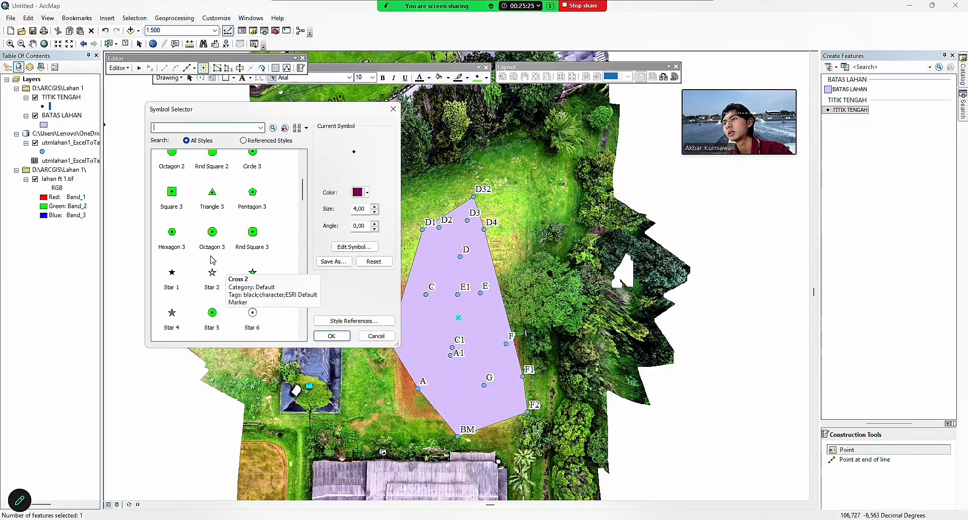
scroll(212, 260, down, 5)
click(172, 297)
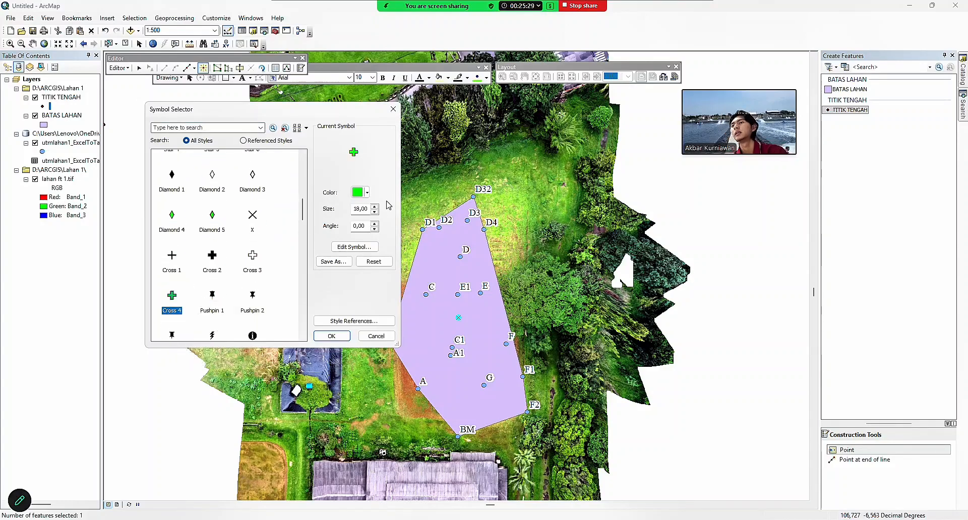
click(361, 192)
click(375, 239)
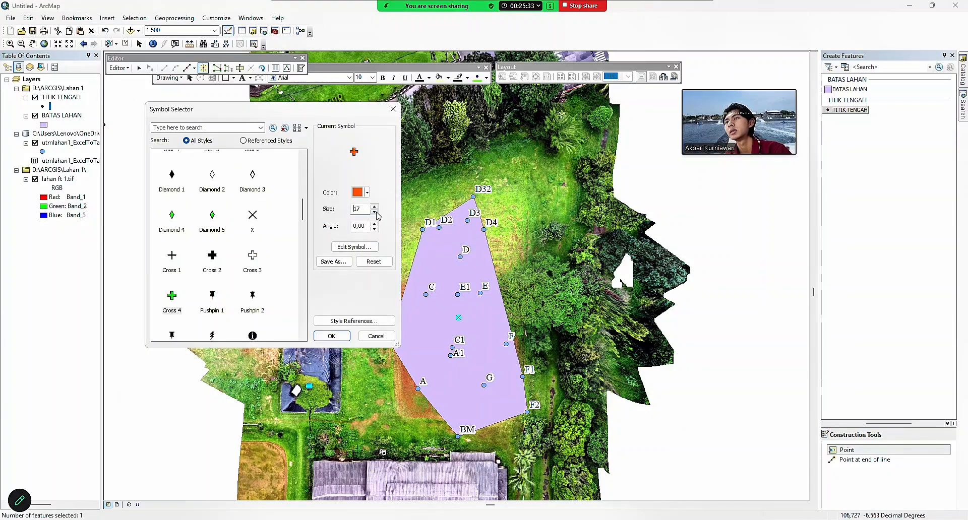
click(332, 336)
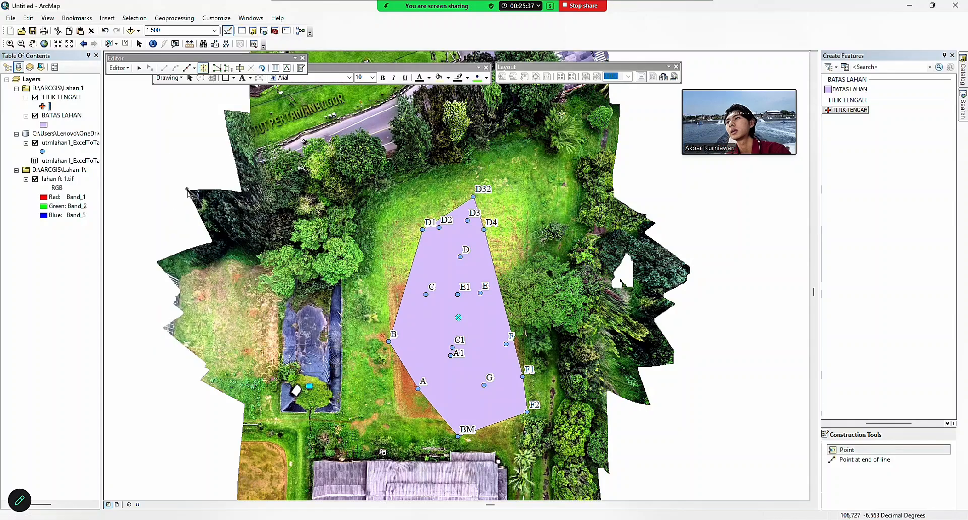
Stop editing and save the edits.
click(130, 71)
click(130, 70)
click(130, 70)
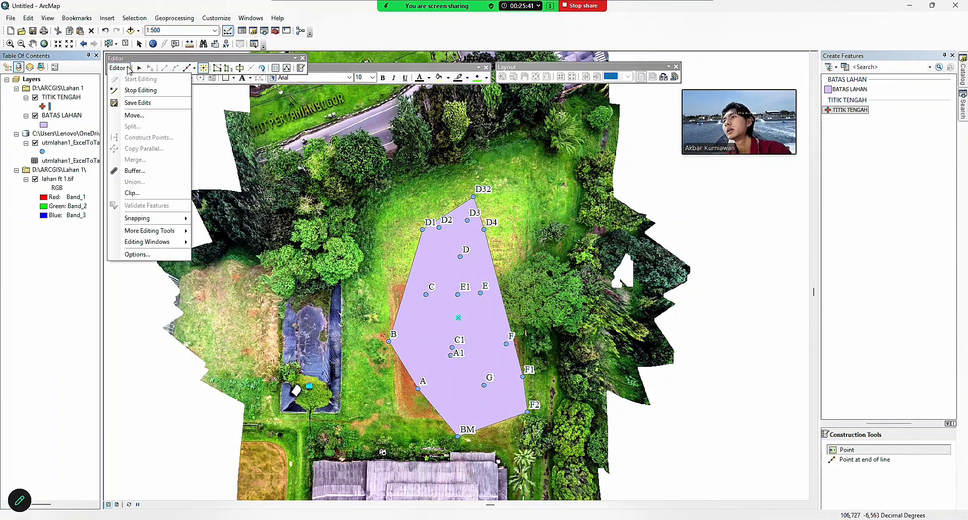
click(130, 70)
click(130, 70)
click(140, 91)
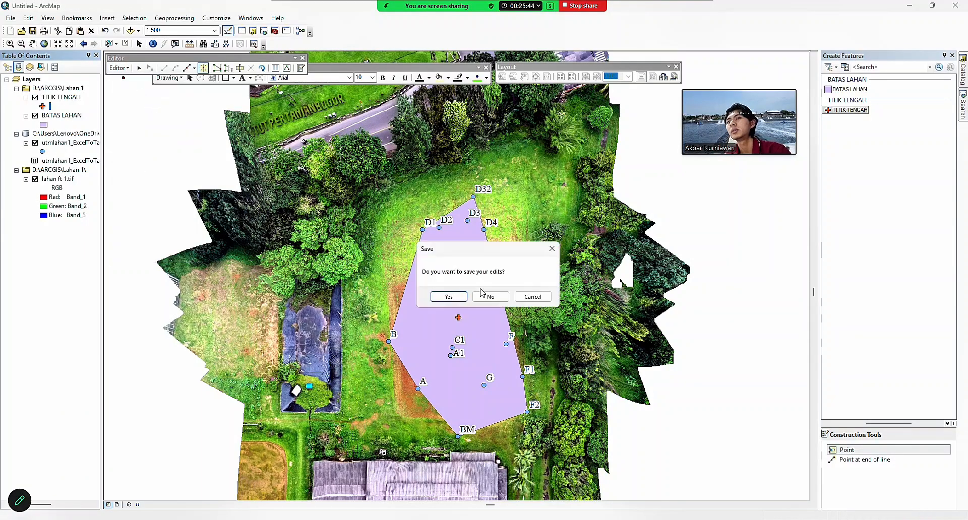
click(448, 297)
Set the BATAS LAHAN fill to No Color and review its layer properties without changes.
right_click(43, 126)
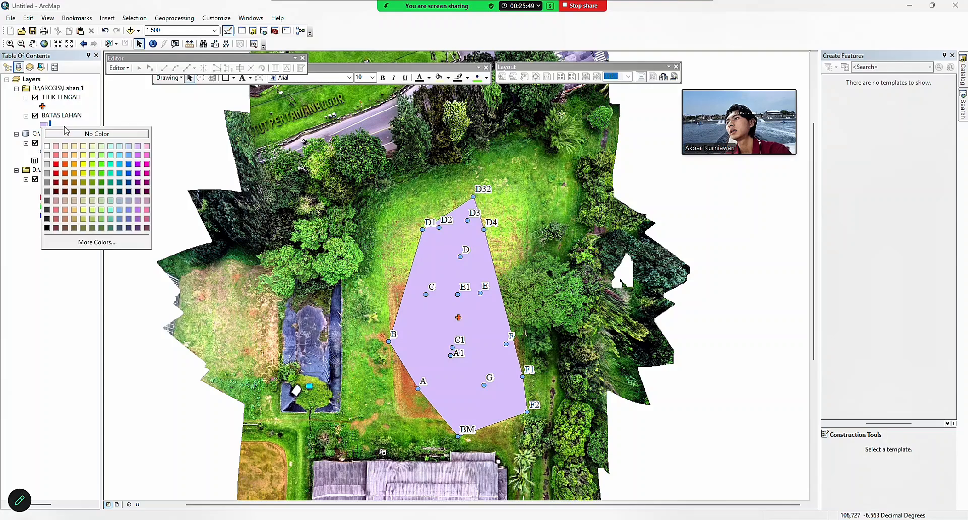
click(67, 130)
right_click(45, 125)
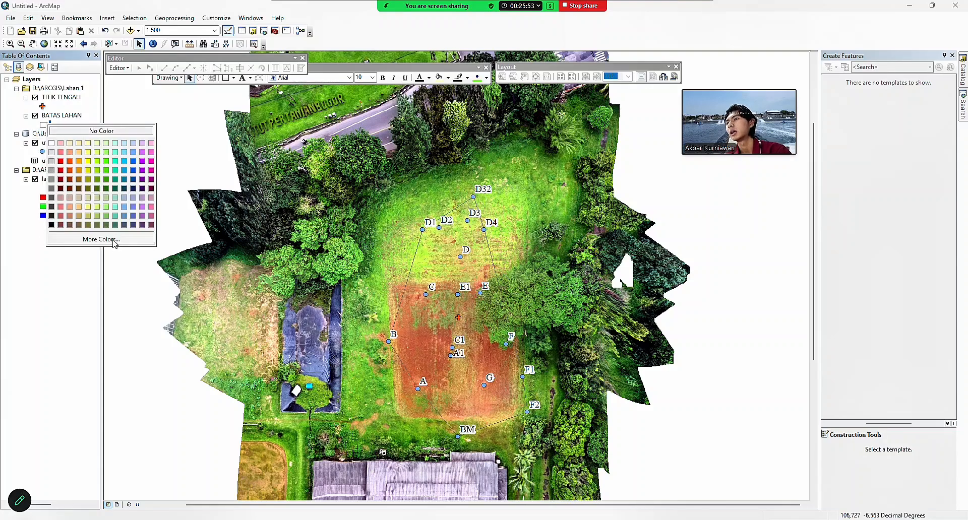
key(Escape)
right_click(57, 115)
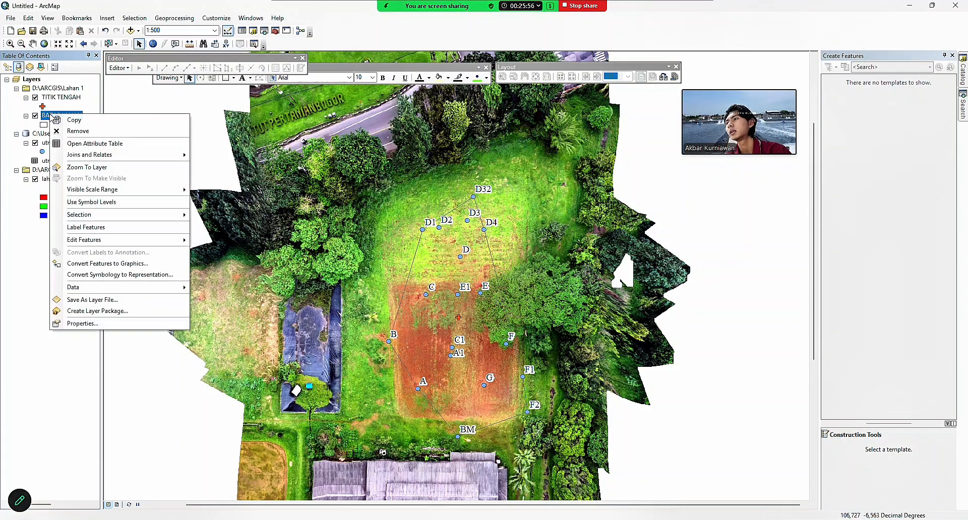
click(89, 321)
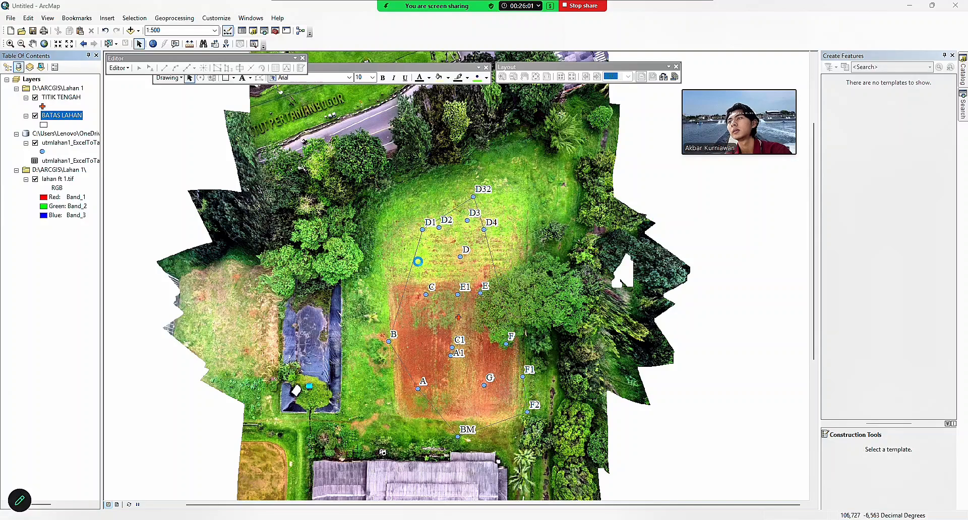
click(527, 143)
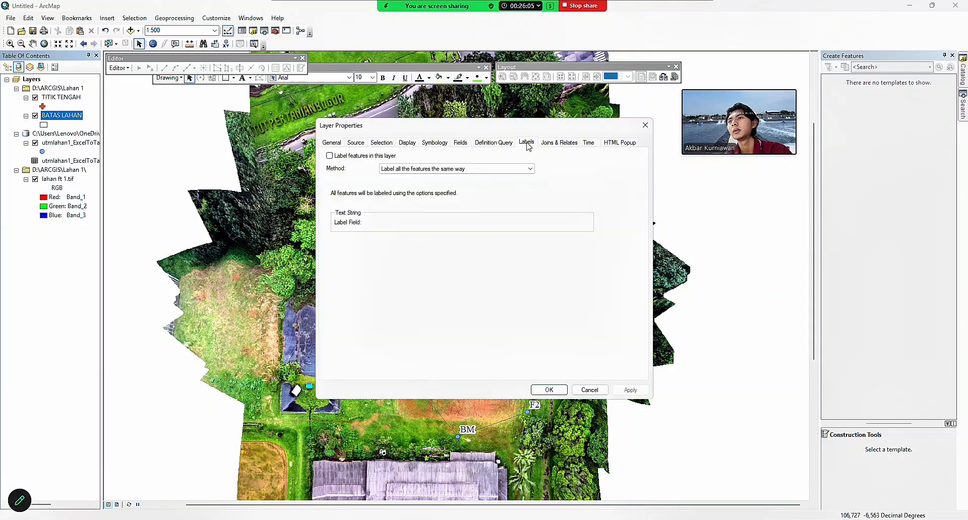
click(373, 143)
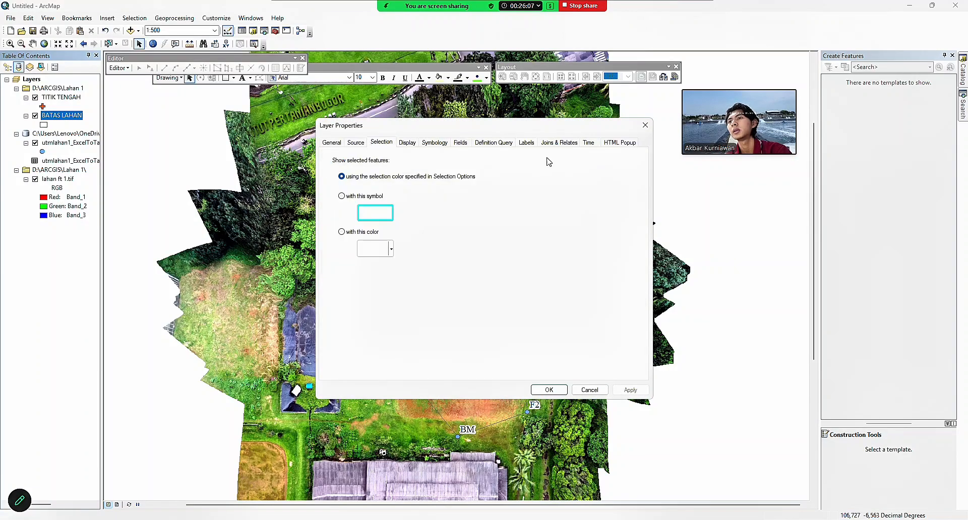
click(645, 125)
Give the BATAS LAHAN boundary a black outline of width 2.
click(44, 125)
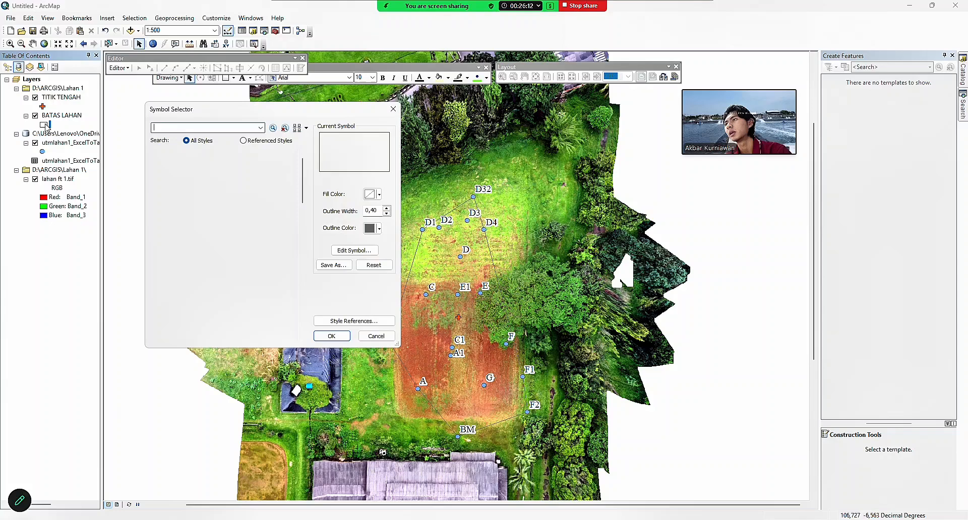
click(378, 228)
click(376, 211)
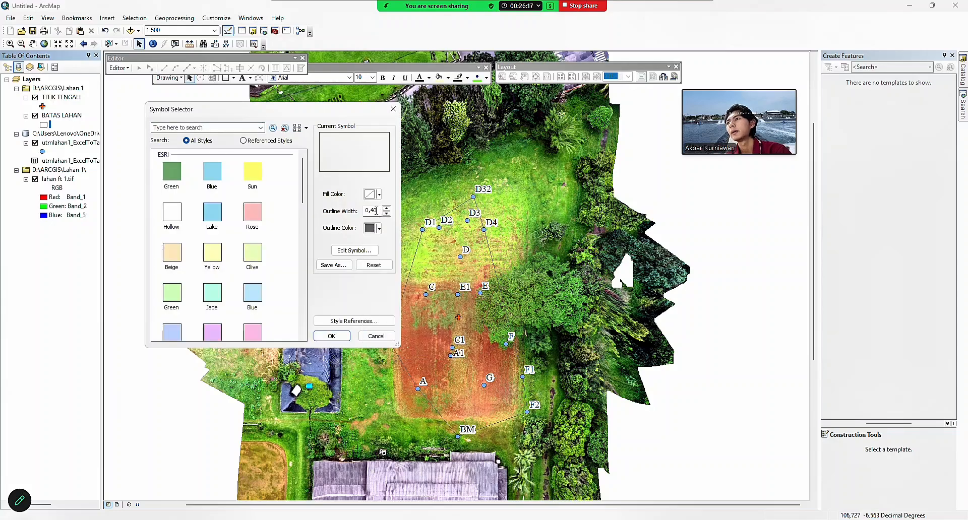
key(BackSpace)
key(BackSpace)
key(BackSpace)
key(BackSpace)
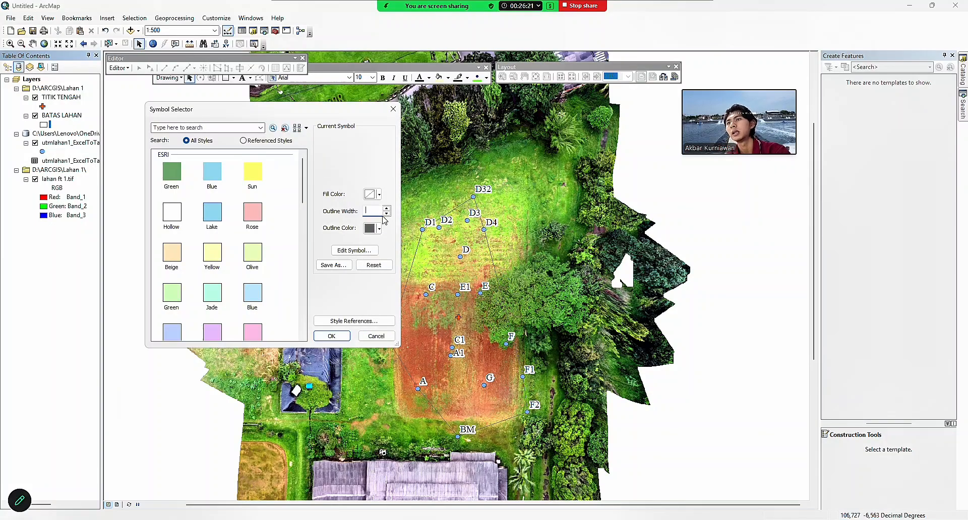
text(2)
click(373, 229)
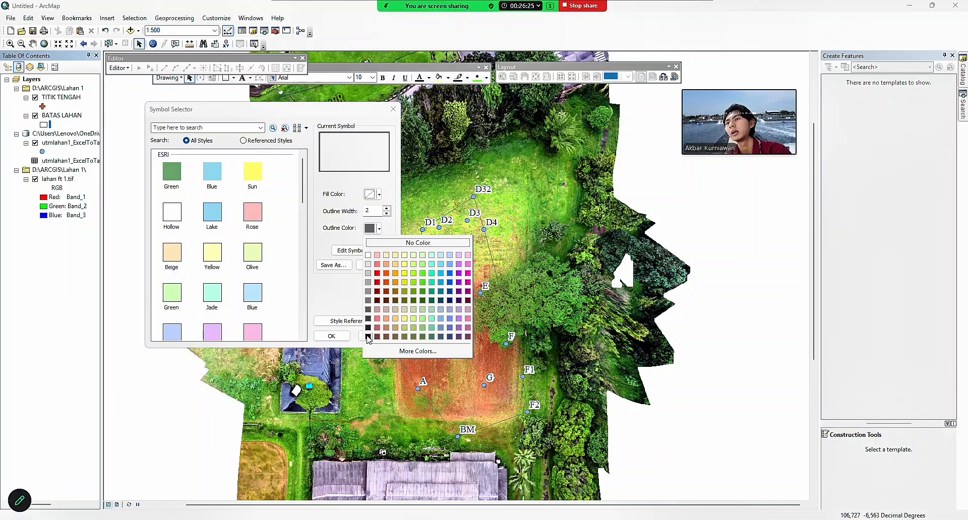
click(368, 336)
click(342, 337)
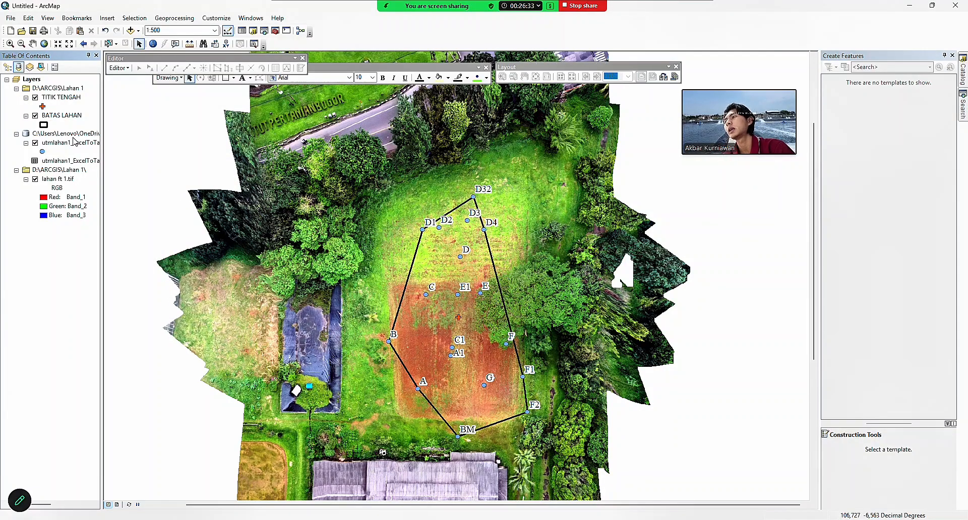
Open the BATAS LAHAN attribute table and add a Text field named LUAS.
right_click(67, 116)
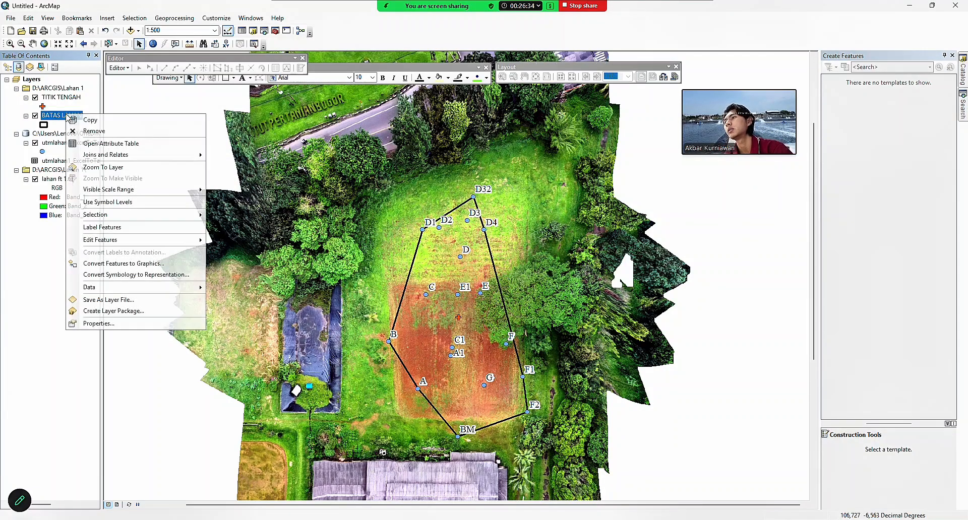
click(114, 144)
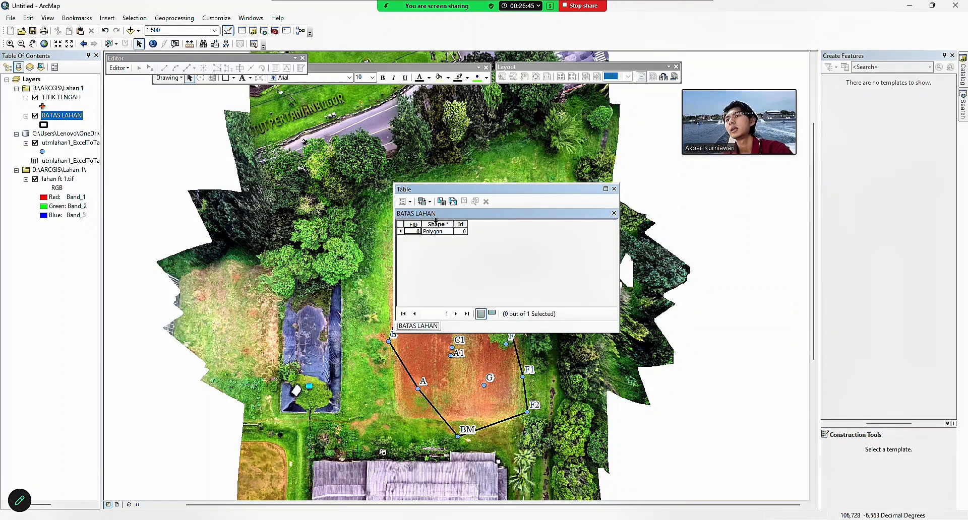
click(411, 202)
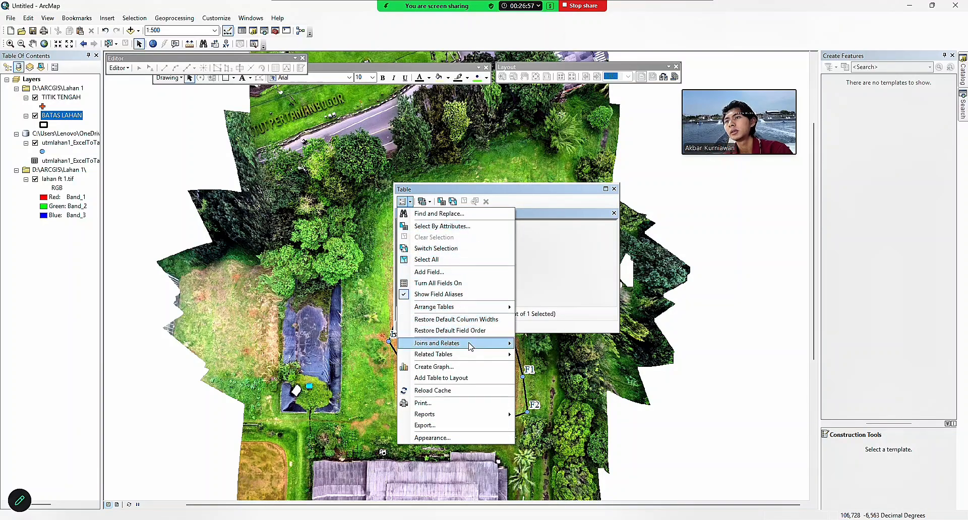
click(465, 273)
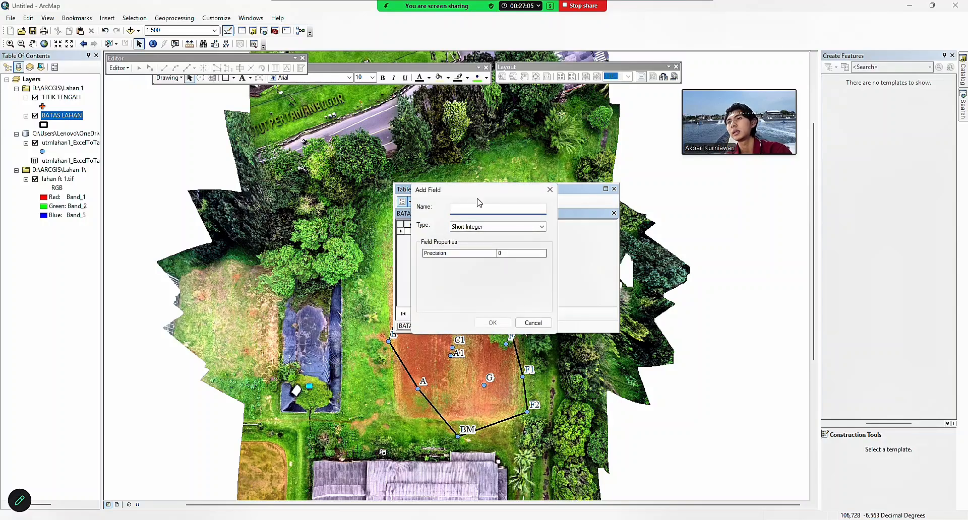
click(510, 227)
click(510, 266)
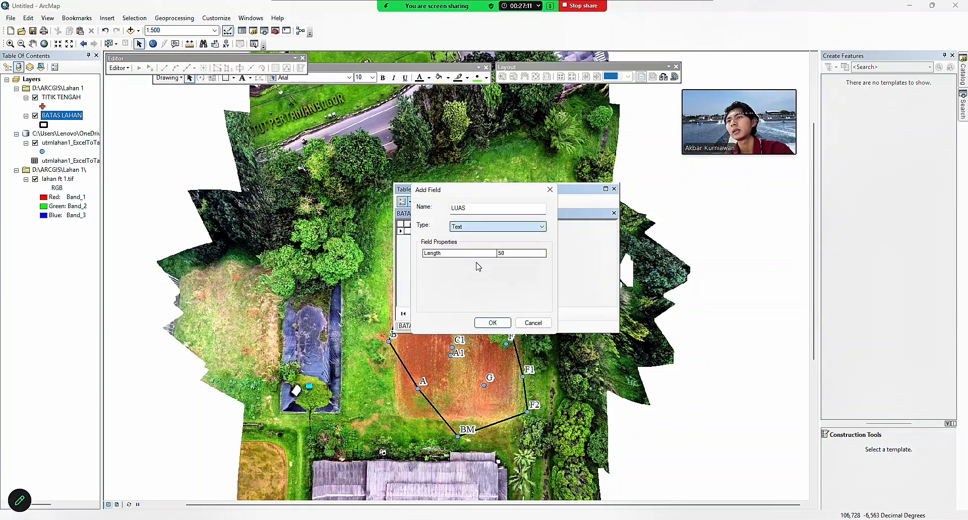
click(493, 323)
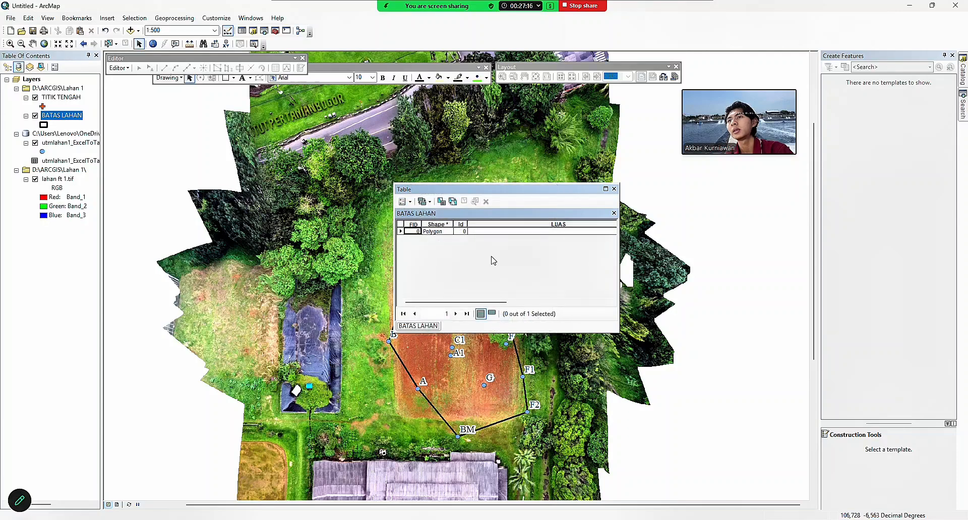
Add a numeric Double field named X to the table.
click(403, 201)
click(446, 272)
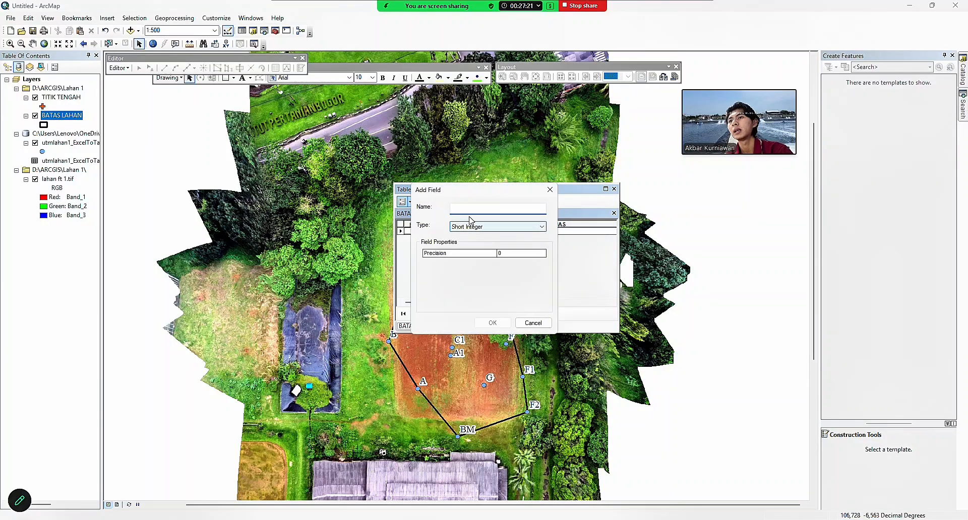
click(524, 227)
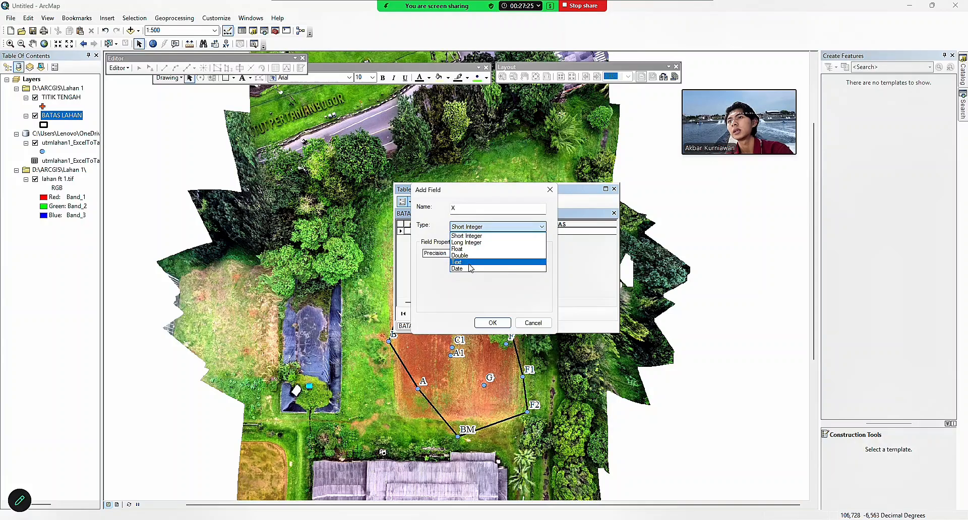
click(509, 259)
click(493, 322)
Add a Double field named Y to the table.
click(403, 201)
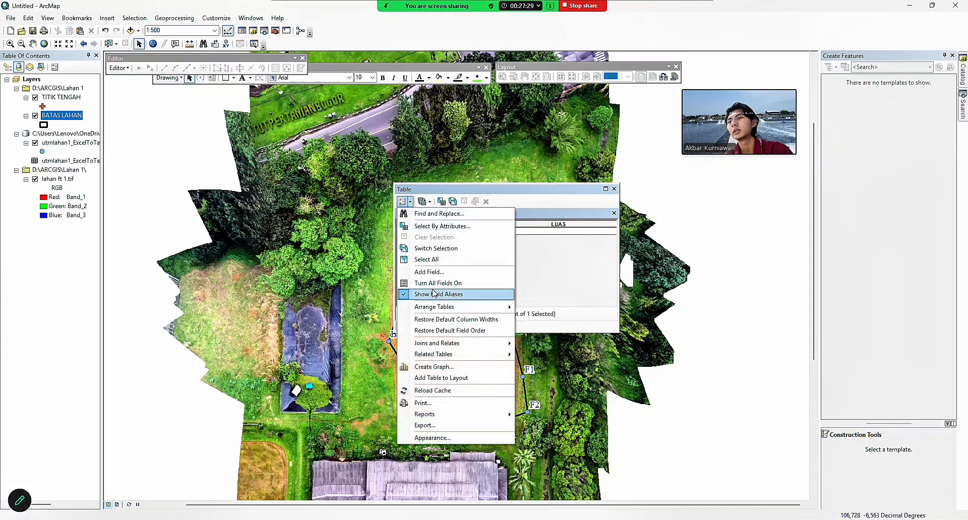
click(446, 272)
text(Y)
click(524, 227)
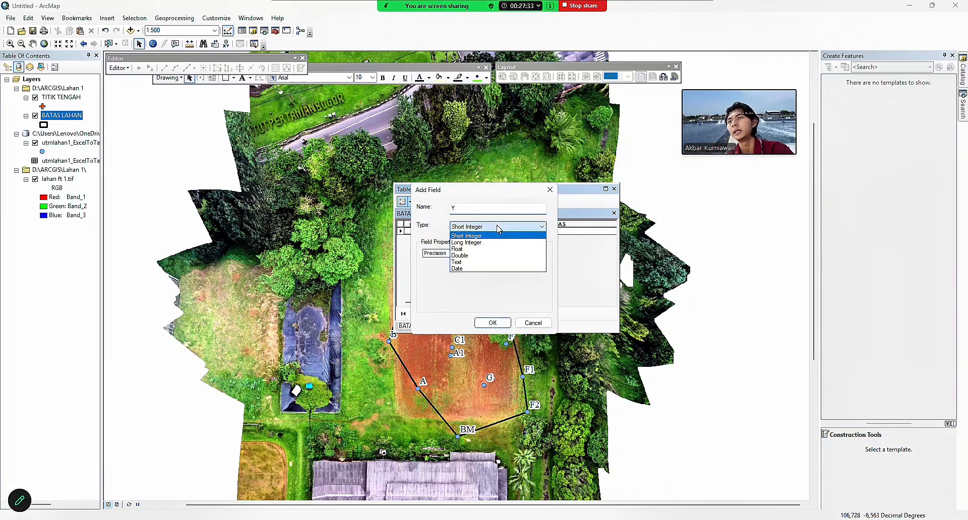
click(510, 256)
click(492, 322)
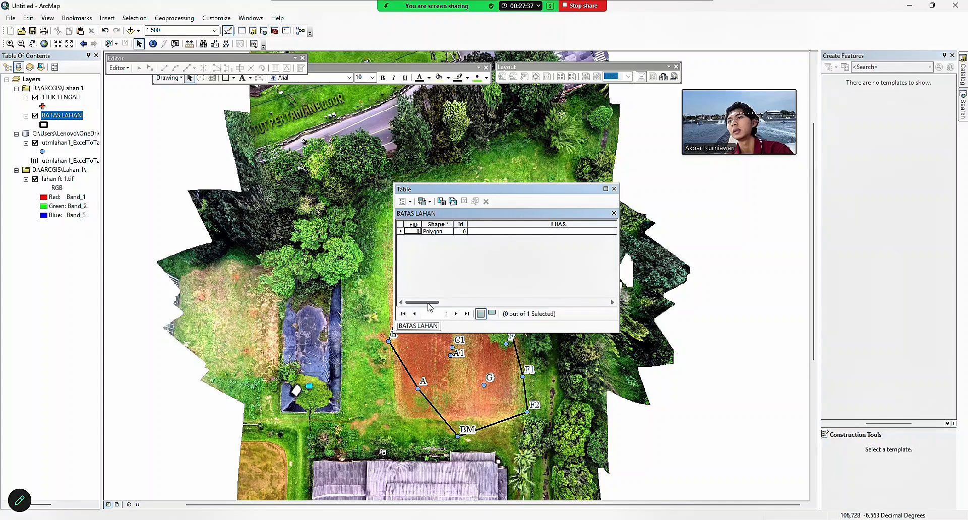
drag(429, 302, 462, 302)
click(533, 224)
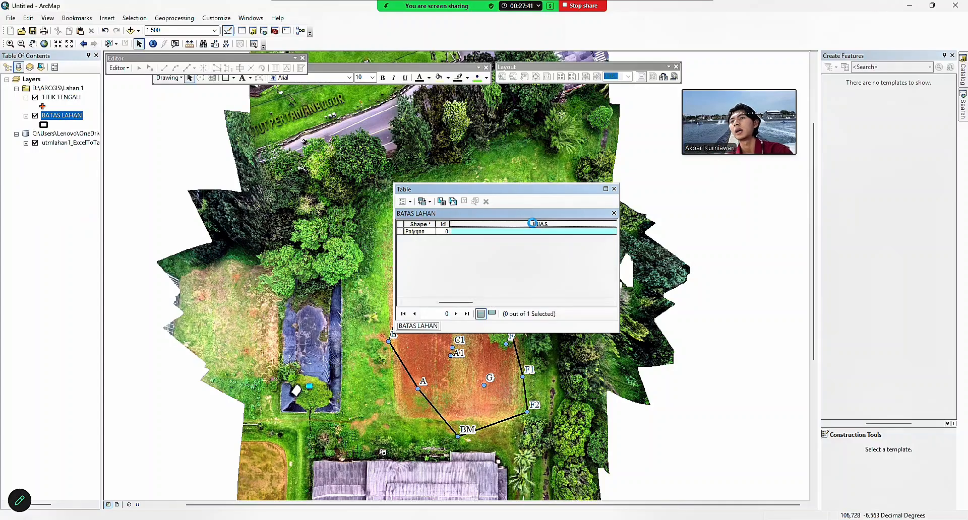
Calculate the polygon's area in hectares into the LUAS field.
right_click(508, 222)
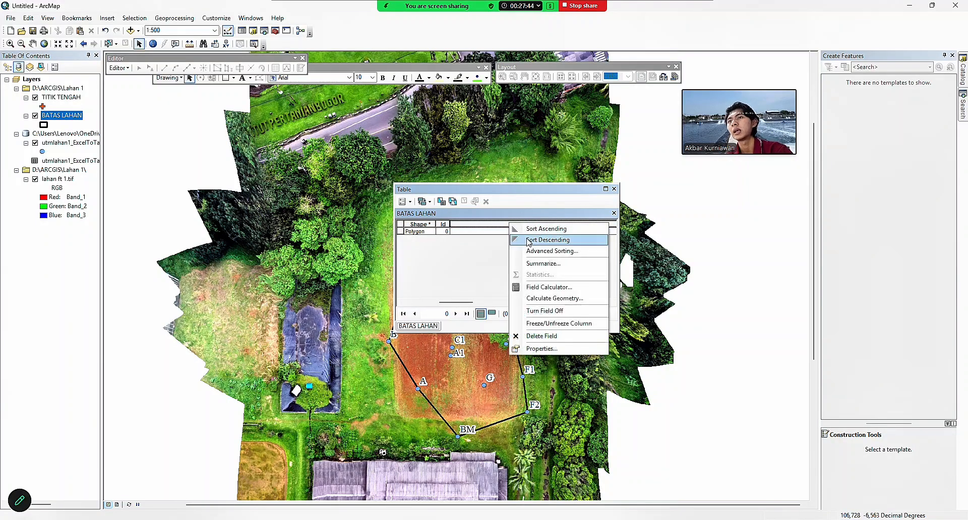
click(551, 298)
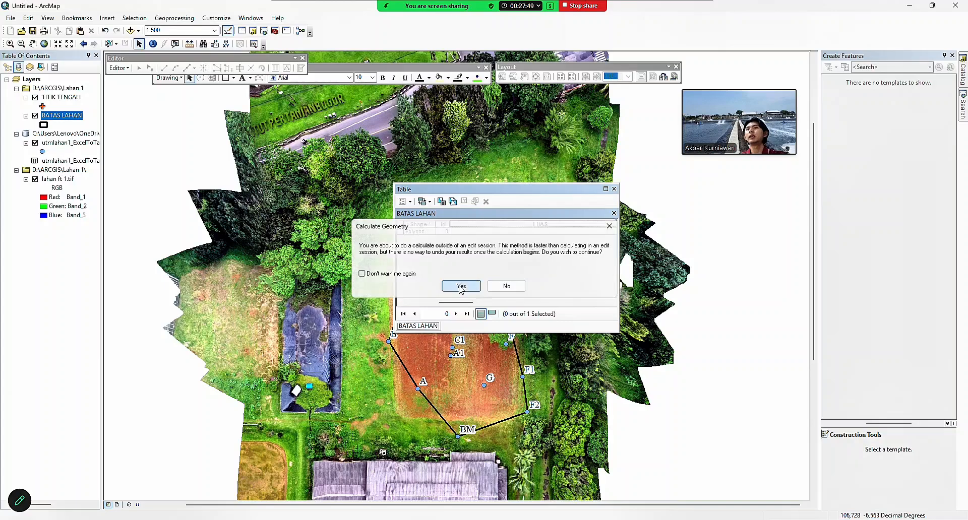
click(458, 286)
click(472, 212)
click(471, 208)
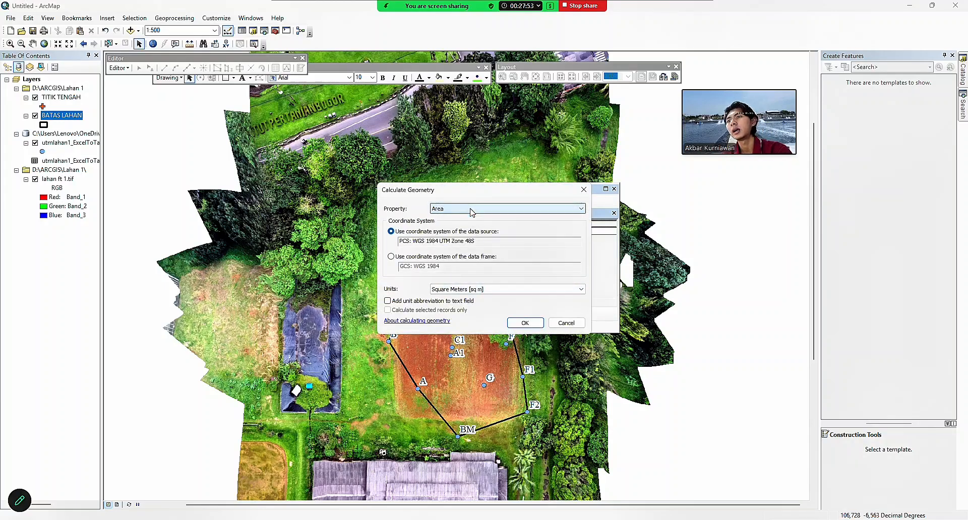
click(483, 292)
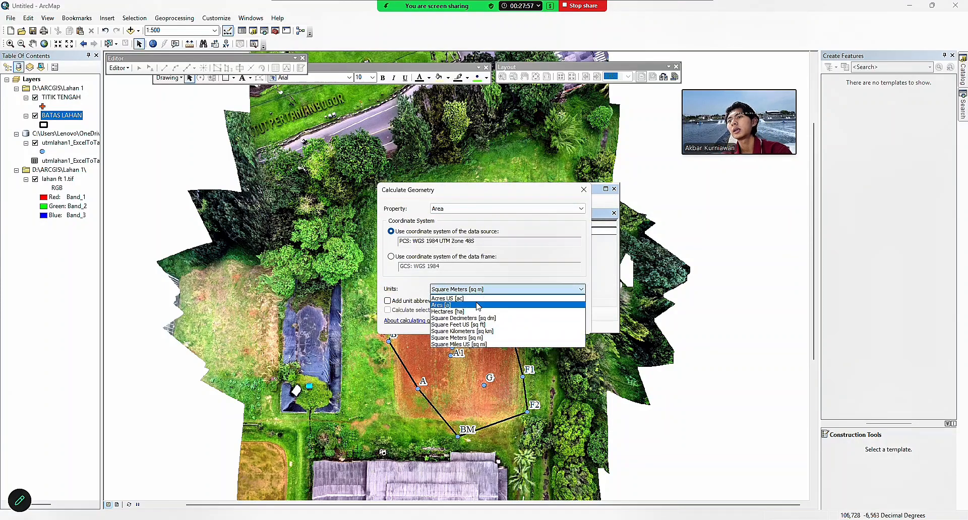
click(501, 315)
click(525, 323)
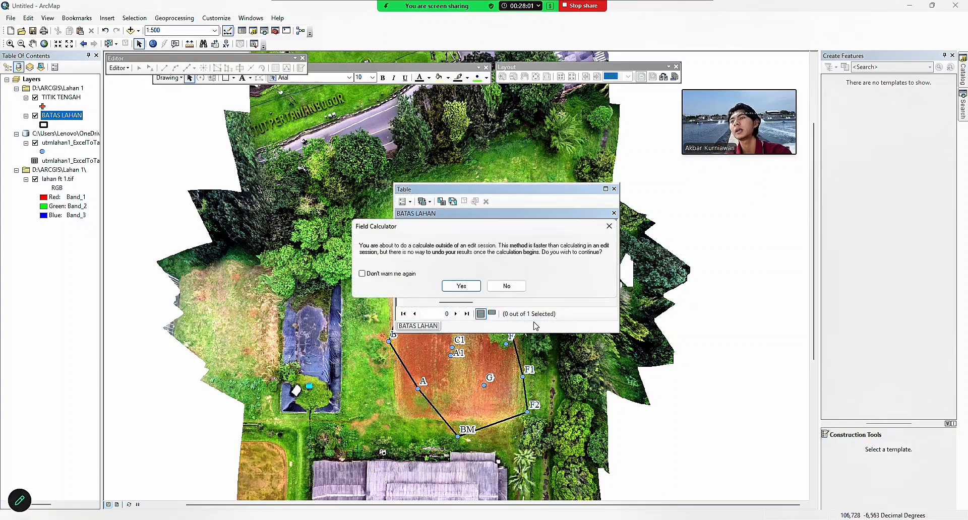
click(457, 286)
drag(484, 302, 557, 302)
Calculate the centroid's X coordinate into the X field.
right_click(503, 225)
click(553, 306)
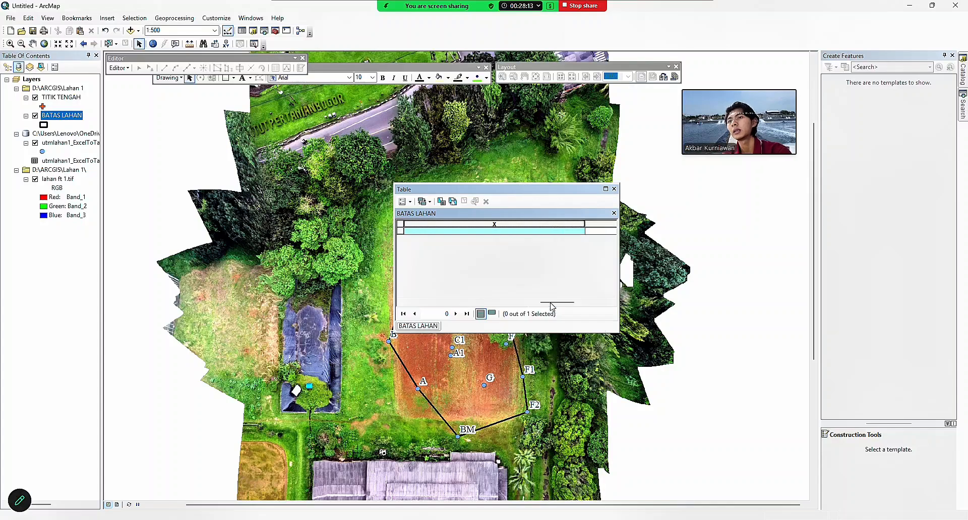
click(464, 282)
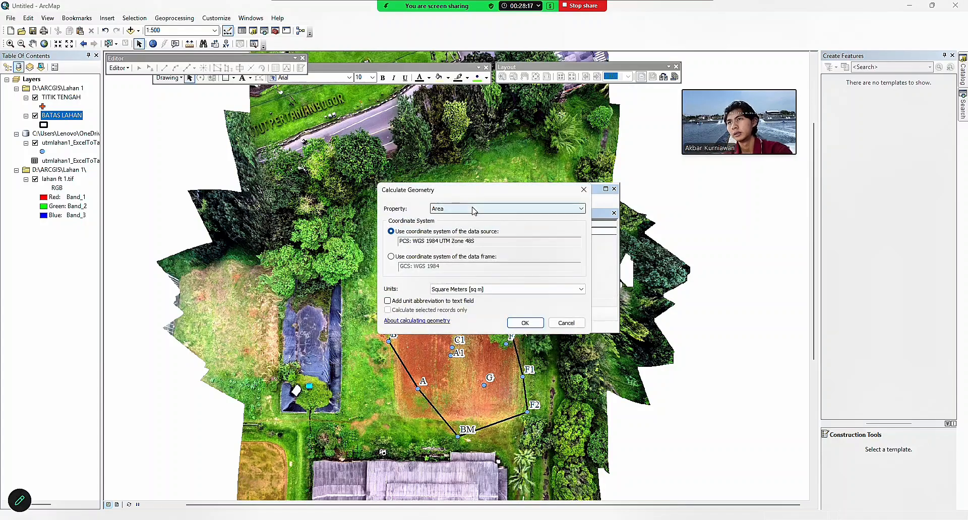
click(474, 211)
click(473, 231)
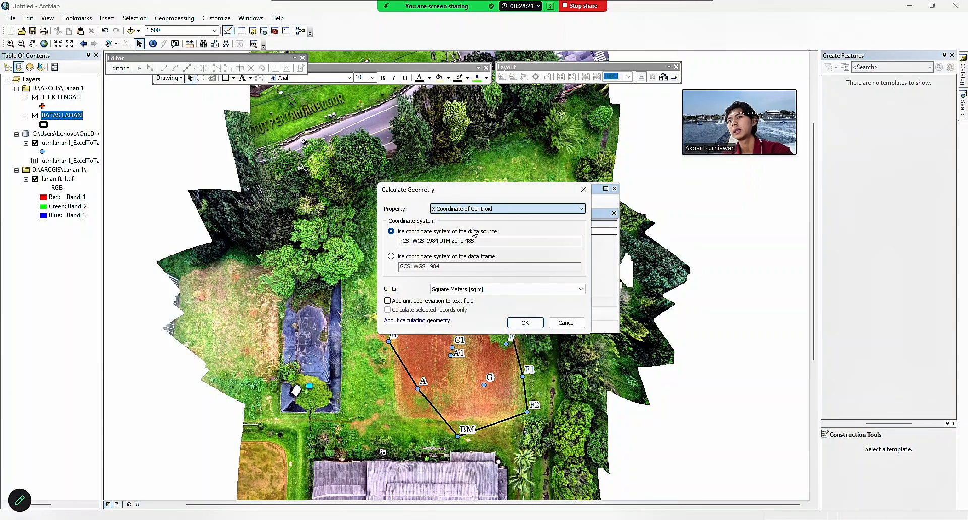
click(528, 324)
click(462, 283)
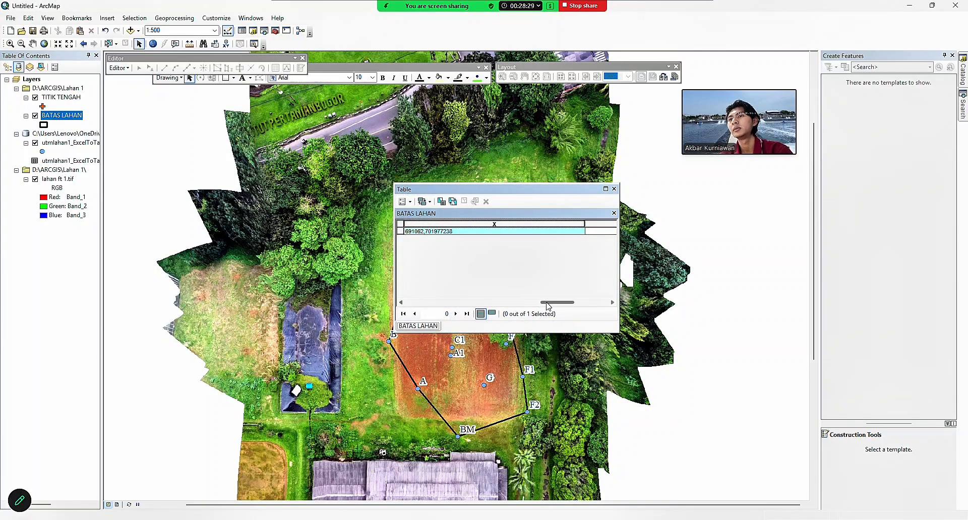
drag(548, 304, 582, 303)
Calculate the centroid's Y coordinate into the Y field.
right_click(505, 224)
click(555, 299)
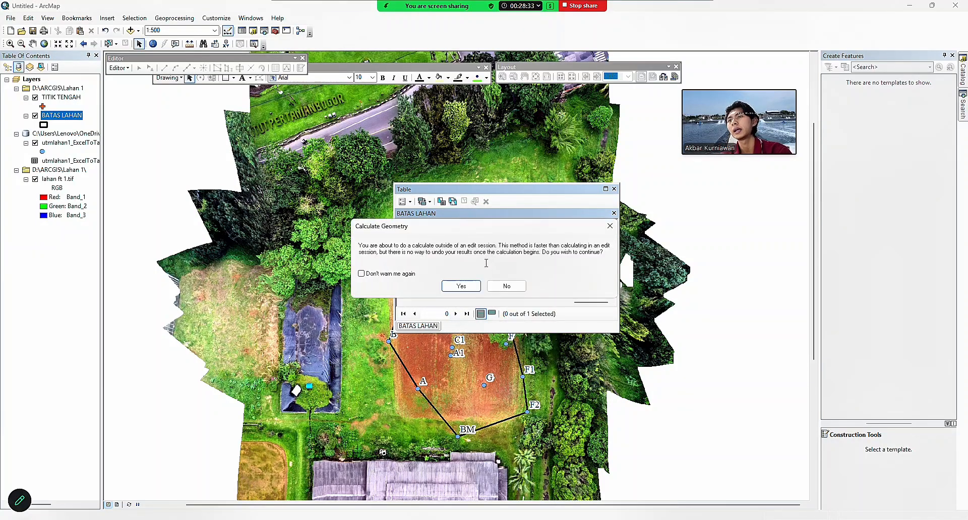
click(462, 286)
click(476, 208)
click(483, 241)
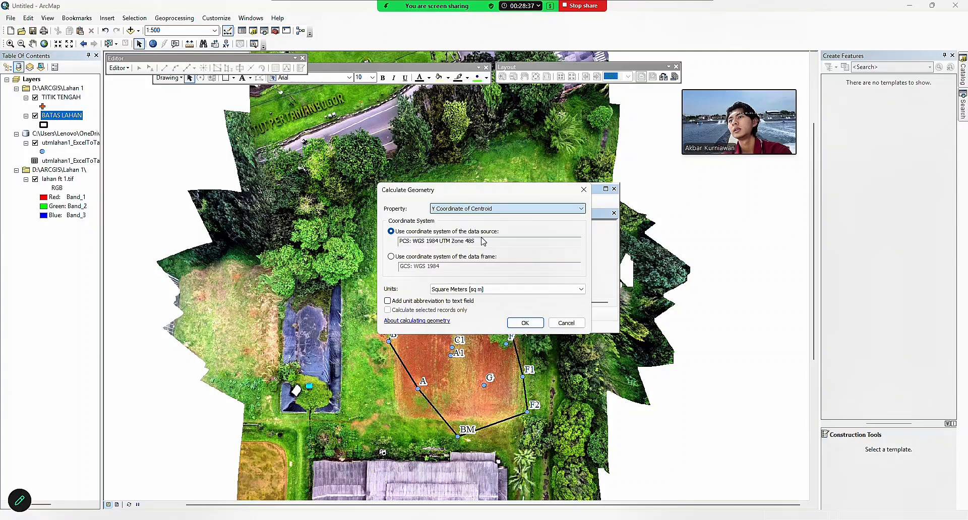
click(525, 323)
click(462, 286)
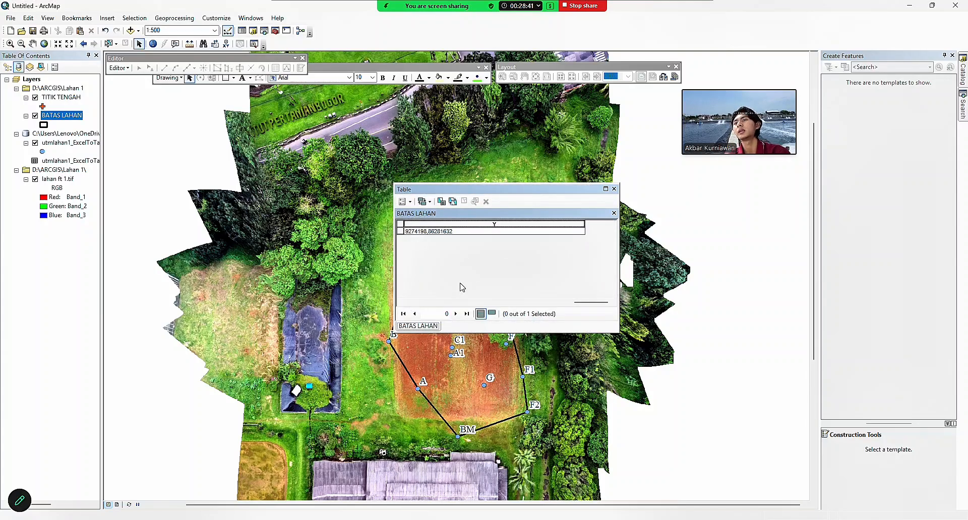
click(403, 201)
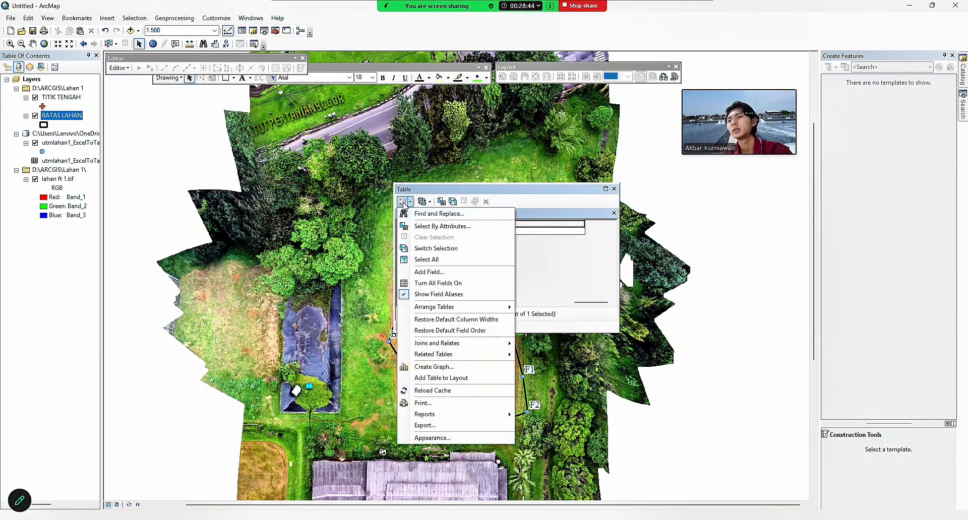
Export the attribute table as TITIK_KOORDINAT_LAHAN1, add it to the map, and close the table.
click(443, 427)
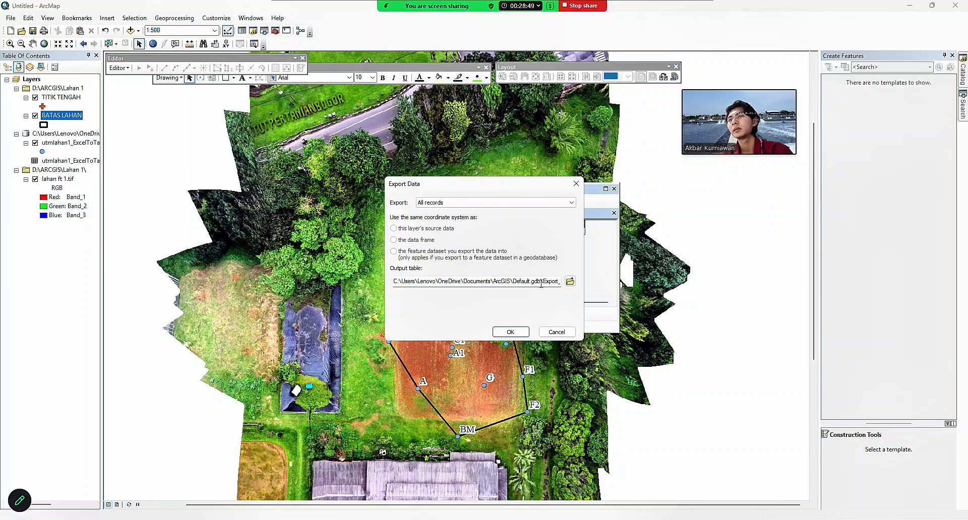
drag(555, 279, 574, 281)
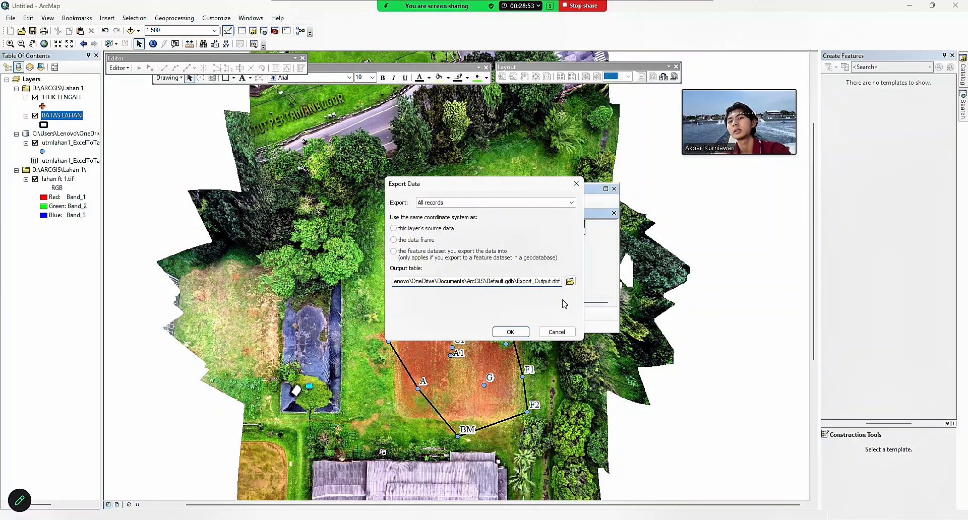
key(BackSpace)
text(TITI)
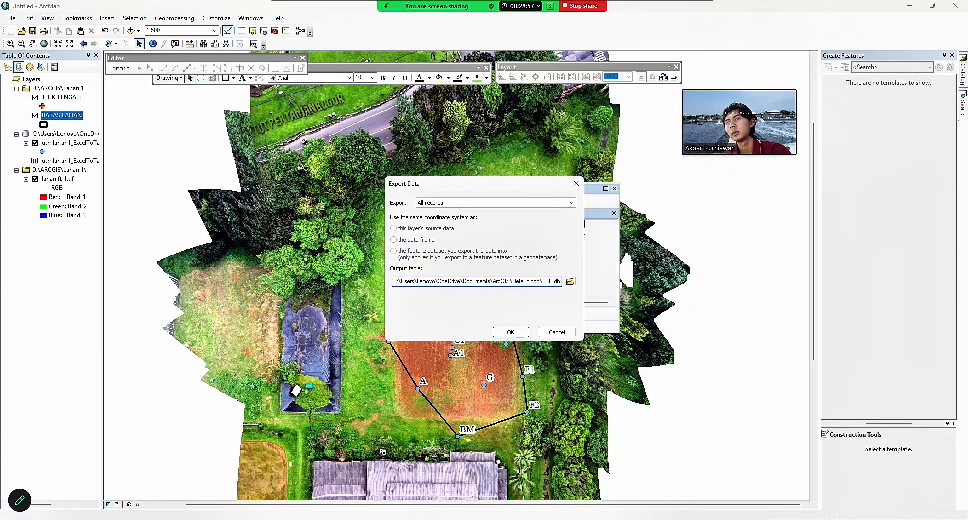
text(K_KOORD)
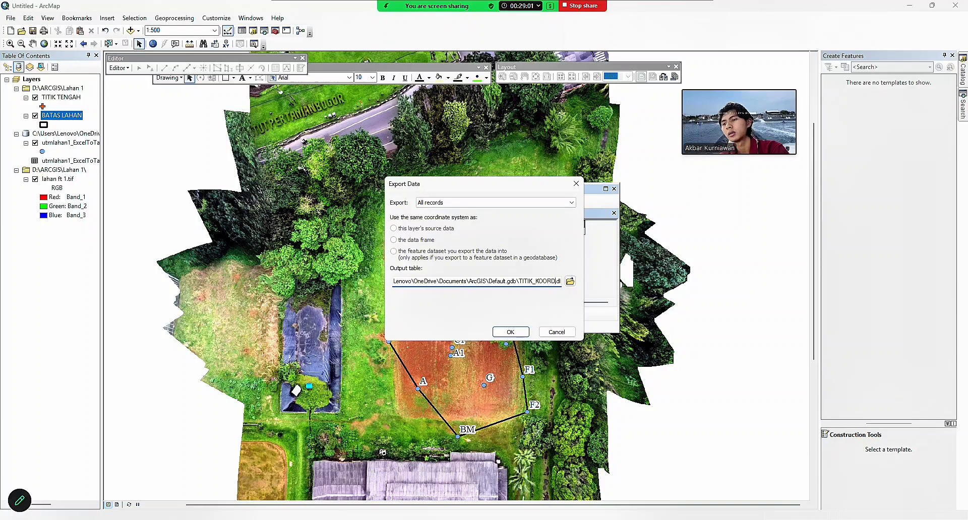
text(INAT_LAHAN1)
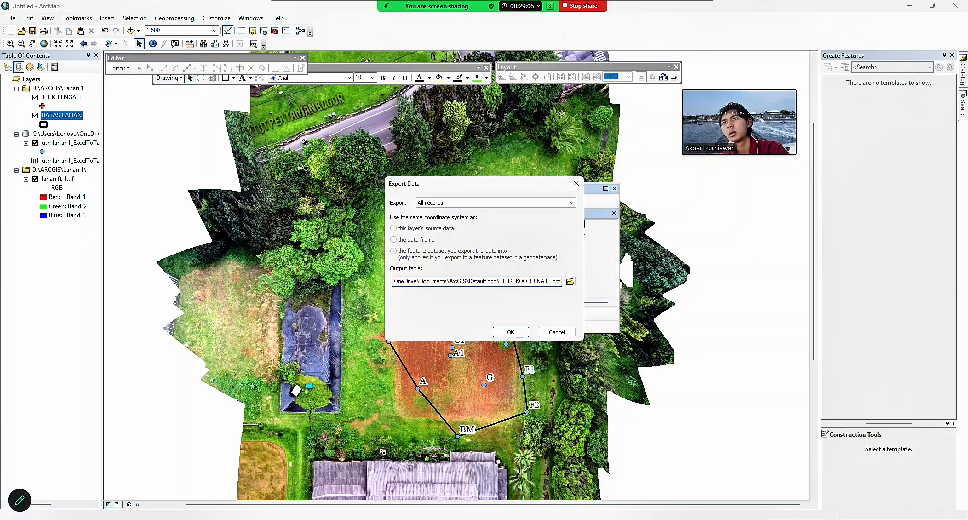
click(519, 331)
click(513, 301)
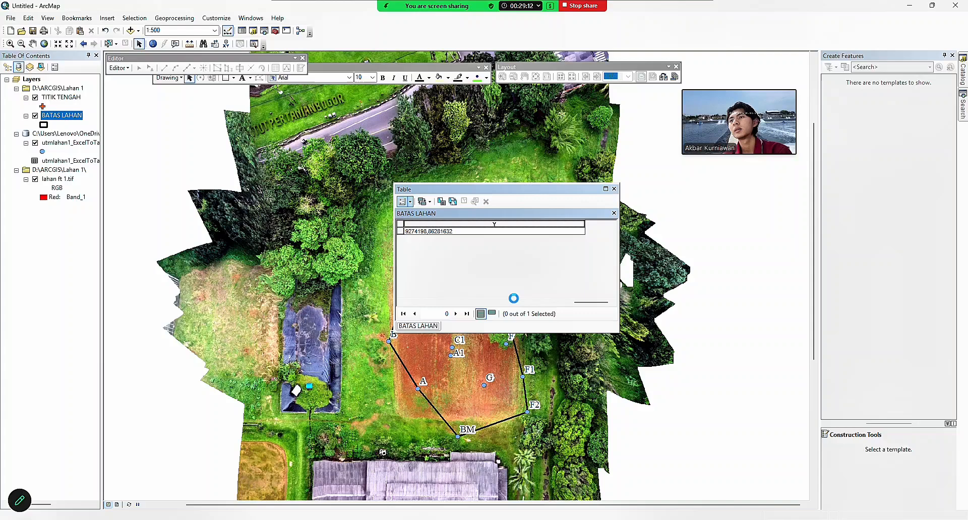
click(614, 190)
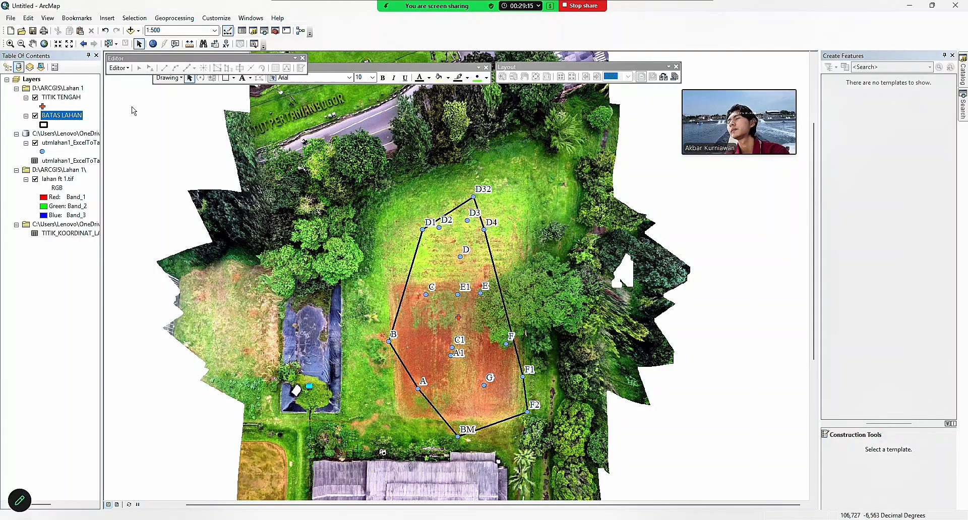
click(11, 19)
Set the page size to A4 in landscape orientation in Page and Print Setup.
mouse_move(10, 19)
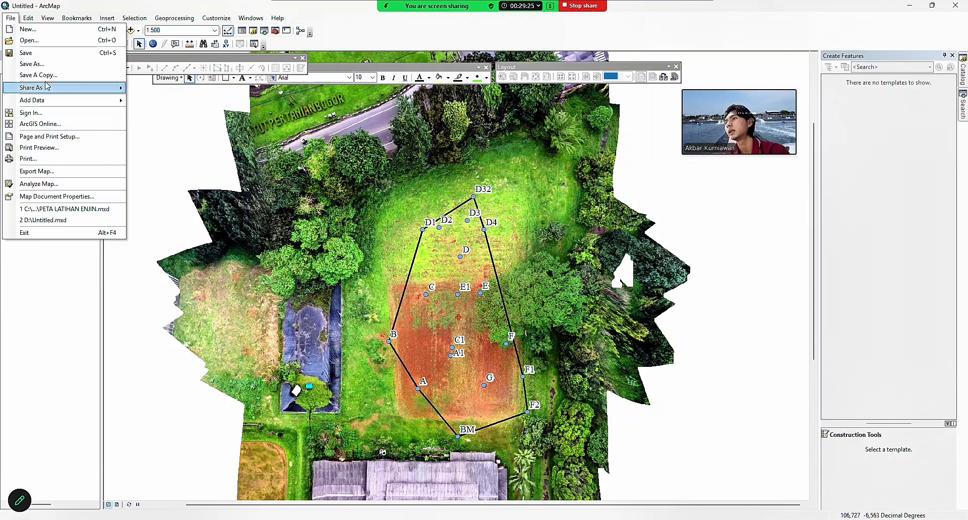
click(55, 138)
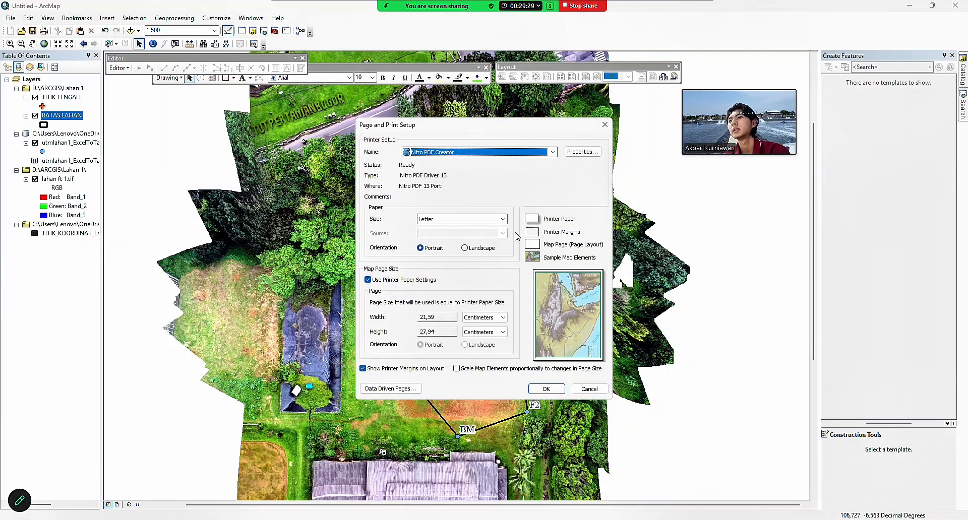
click(503, 219)
click(469, 221)
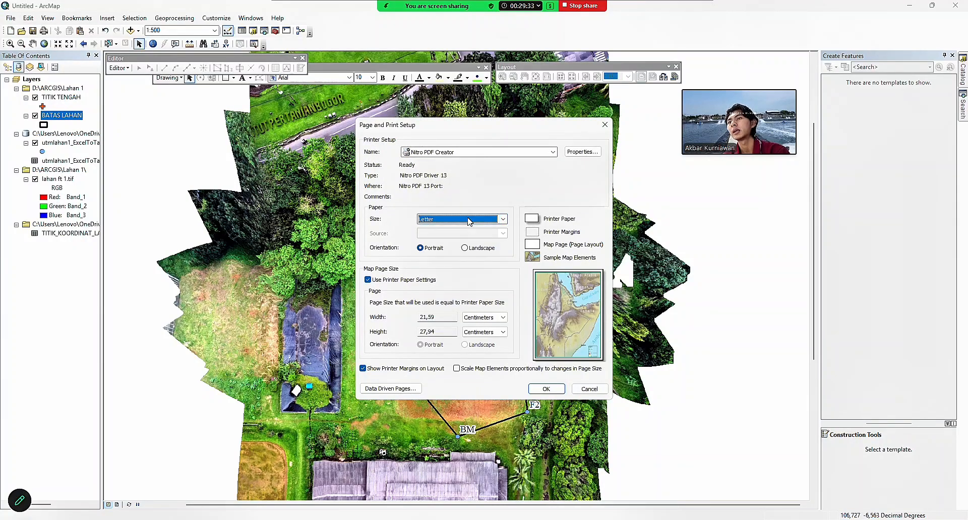
text(a4)
click(465, 248)
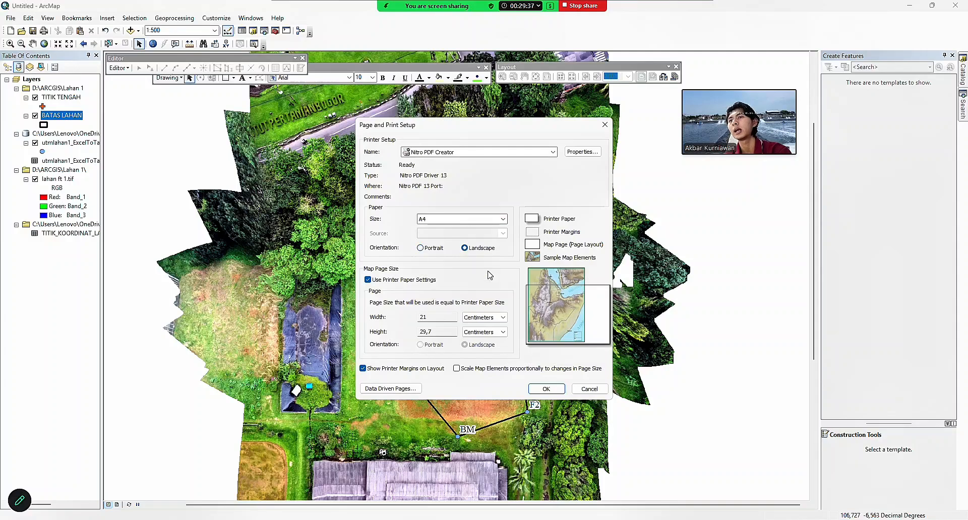
click(540, 389)
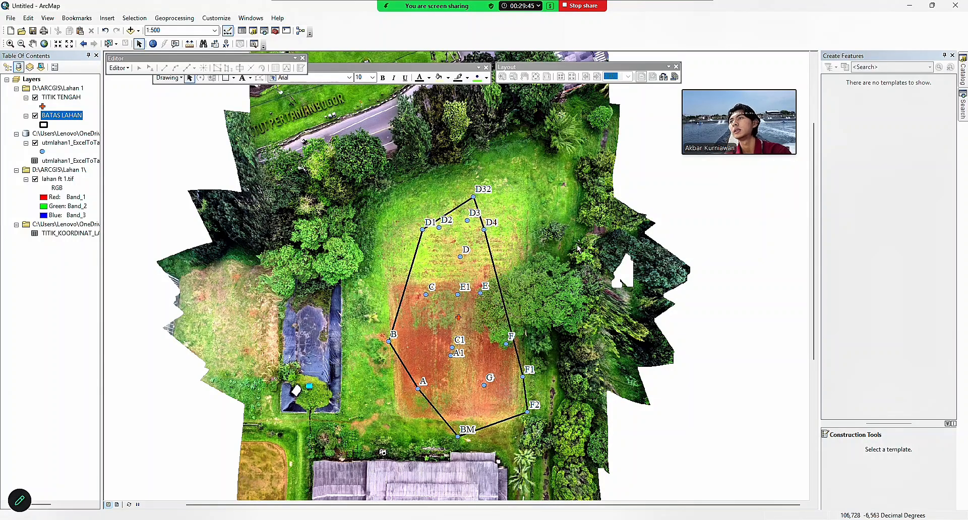
click(47, 18)
Switch to layout view and set the map scale to 1:500.
click(58, 41)
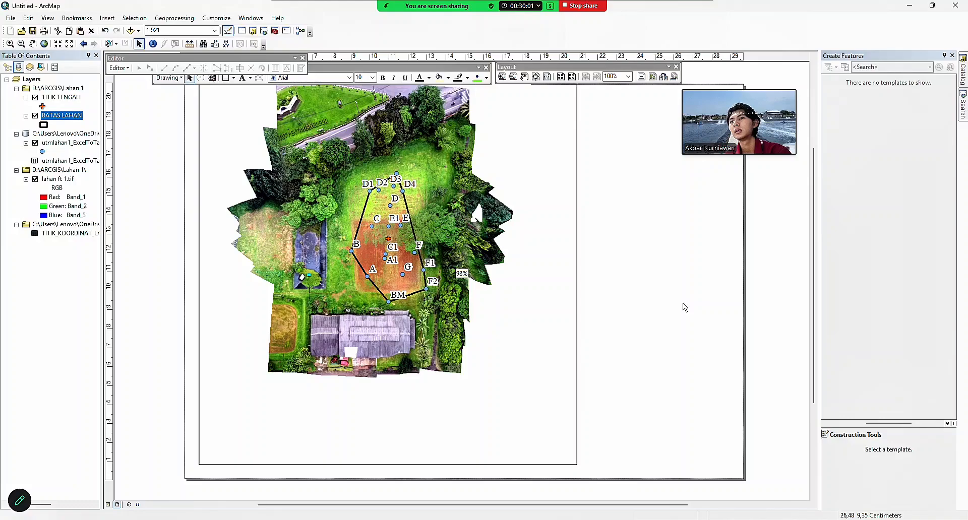
scroll(683, 304, up, 3)
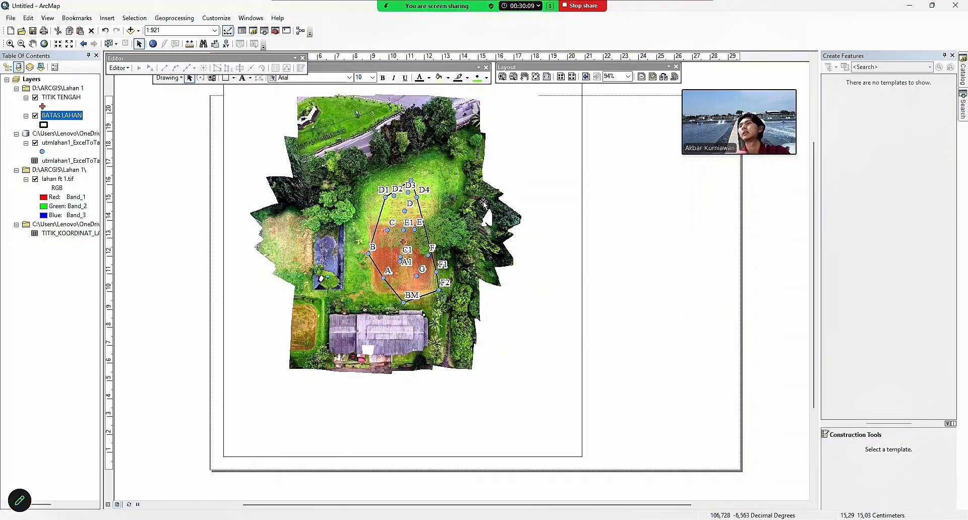
drag(453, 184, 438, 223)
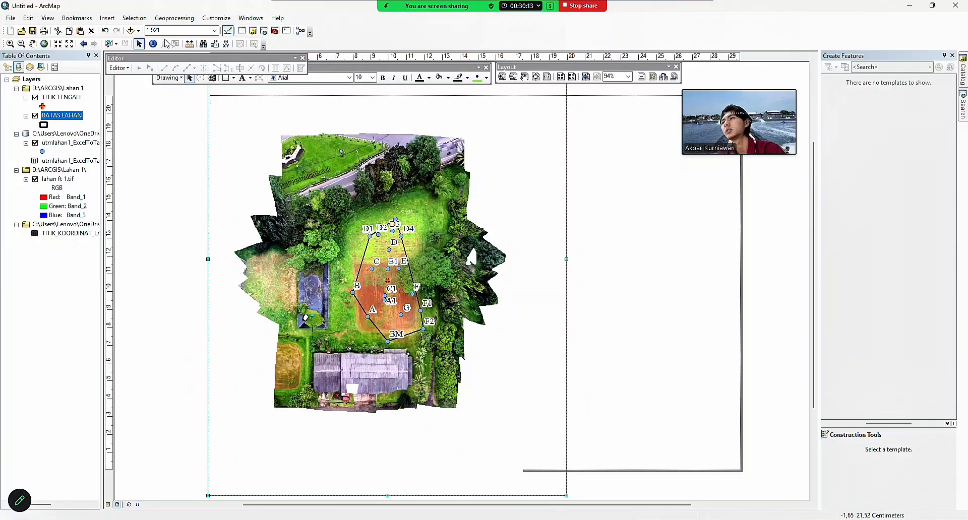
click(167, 31)
text(1:500)
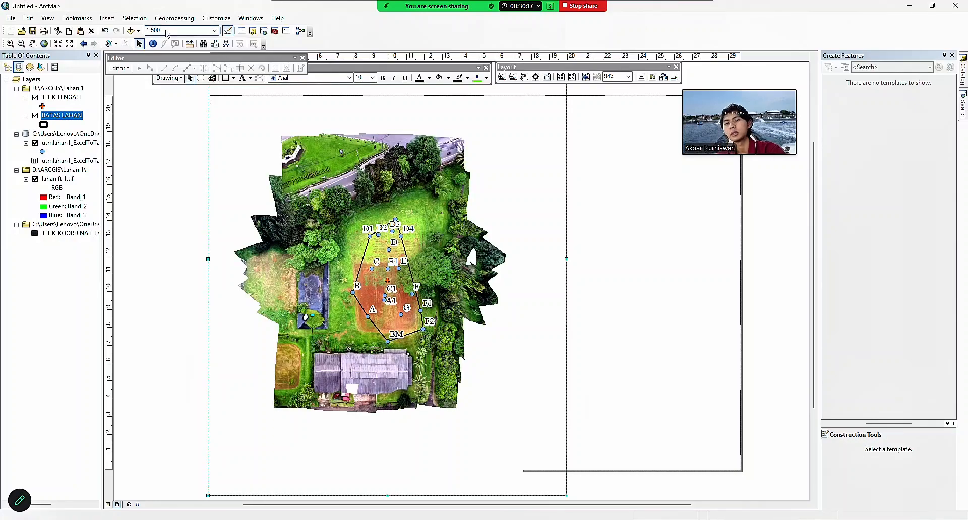
key(Return)
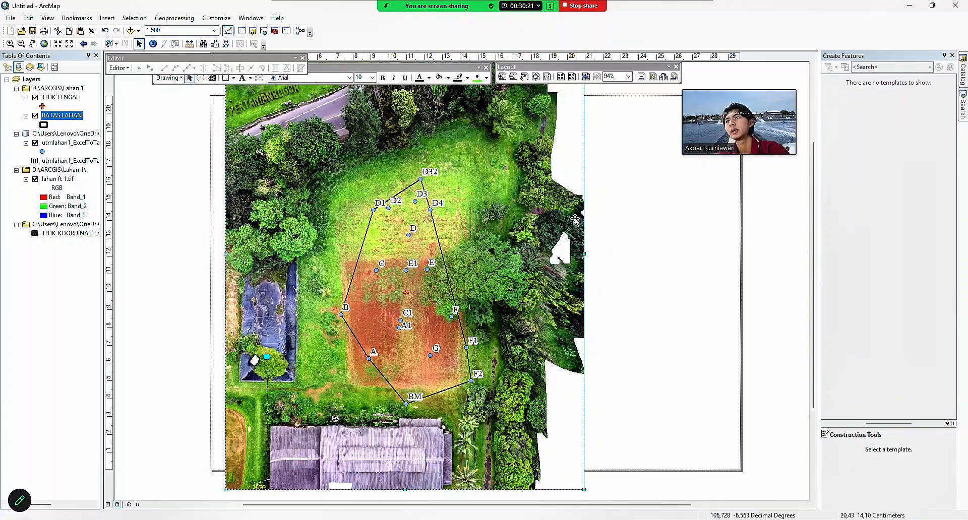
Resize and reposition the map frame into a tall frame on the page's left side.
drag(583, 491, 518, 417)
drag(406, 328, 430, 349)
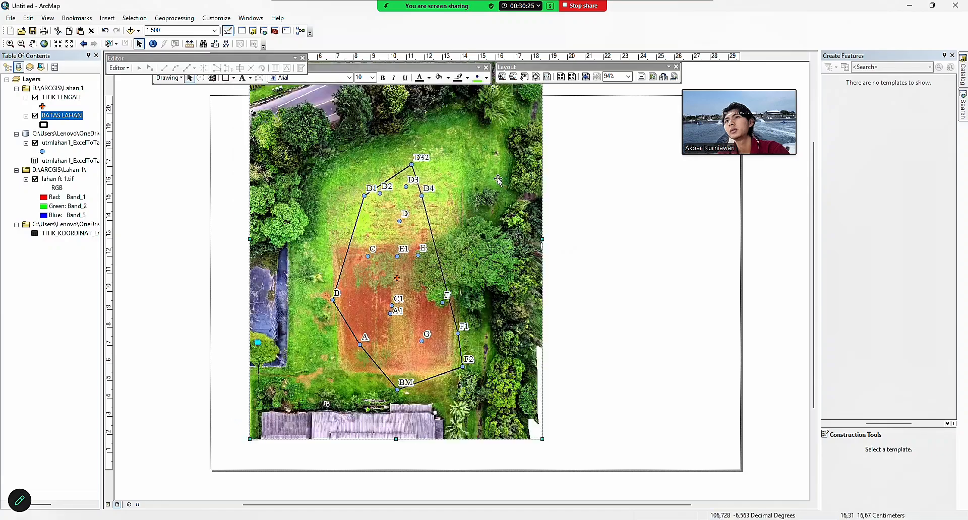
drag(423, 291, 409, 341)
drag(528, 88, 472, 206)
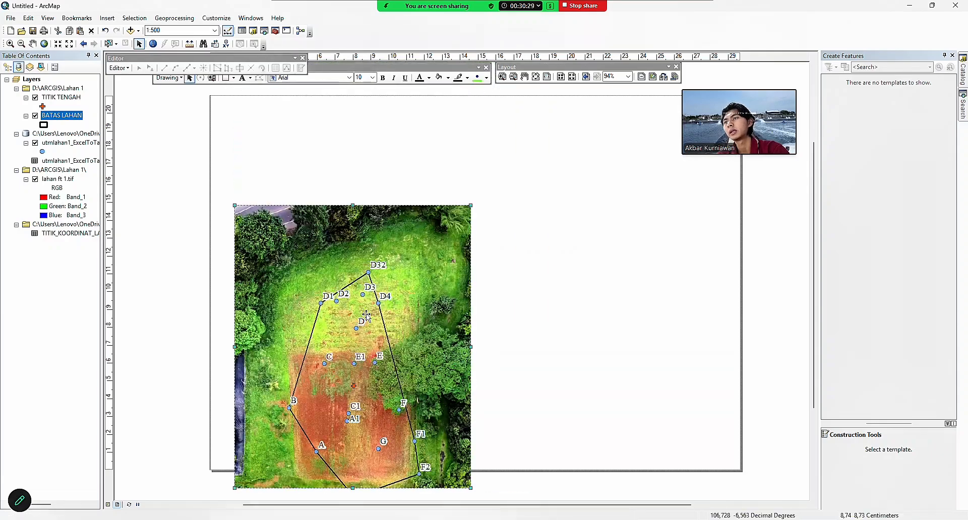
drag(368, 317, 388, 240)
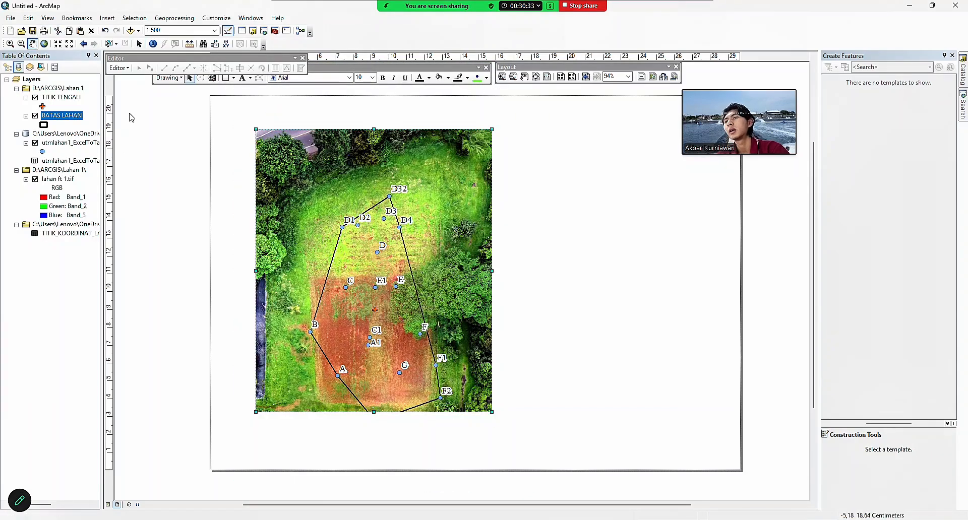
mouse_move(390, 276)
mouse_down()
mouse_move(394, 244)
mouse_move(396, 267)
mouse_up()
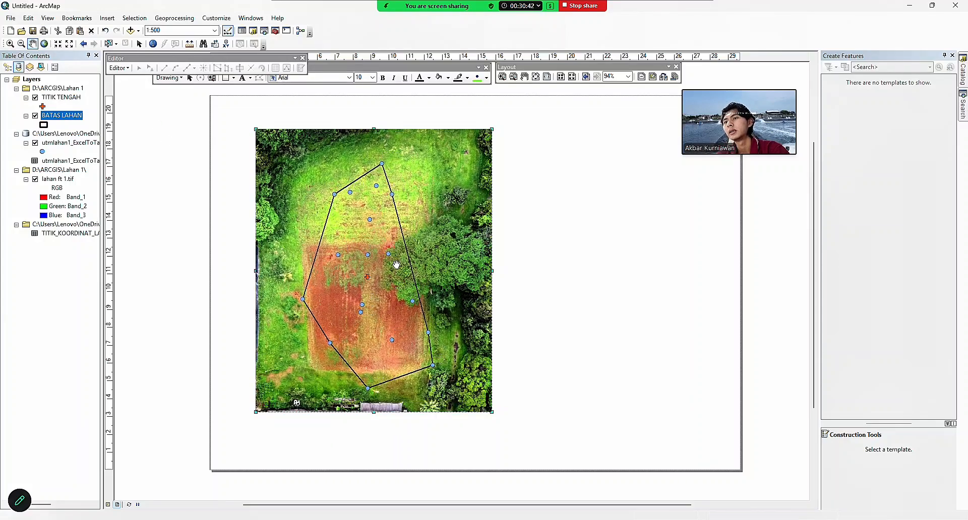
click(138, 44)
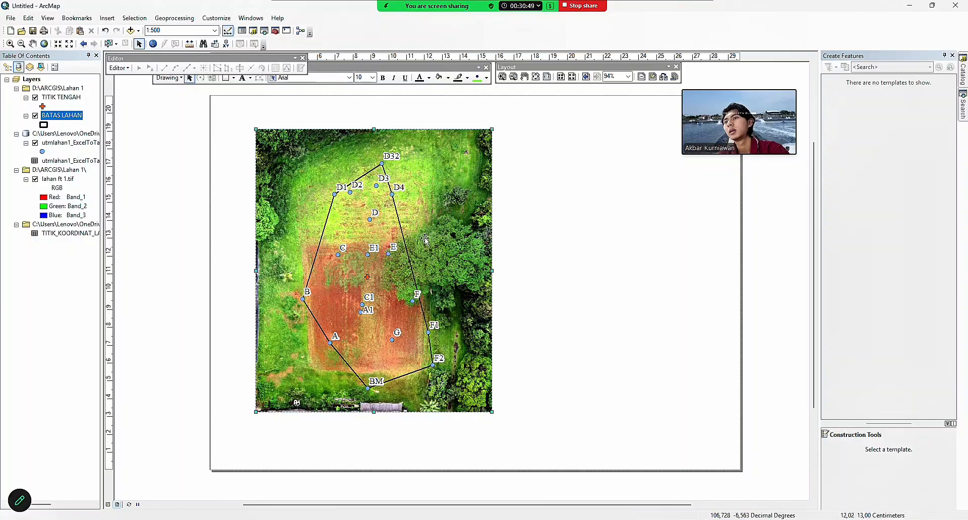
drag(425, 240, 405, 232)
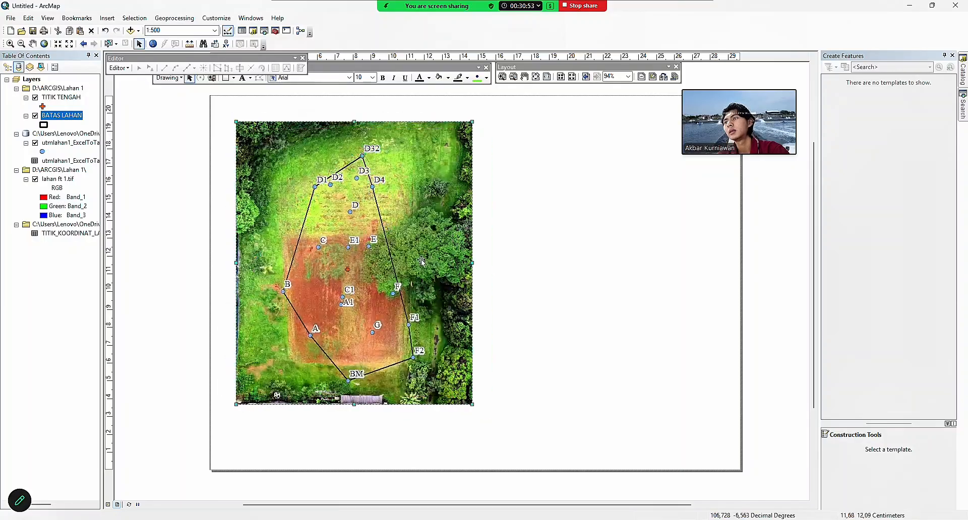
drag(471, 402, 506, 448)
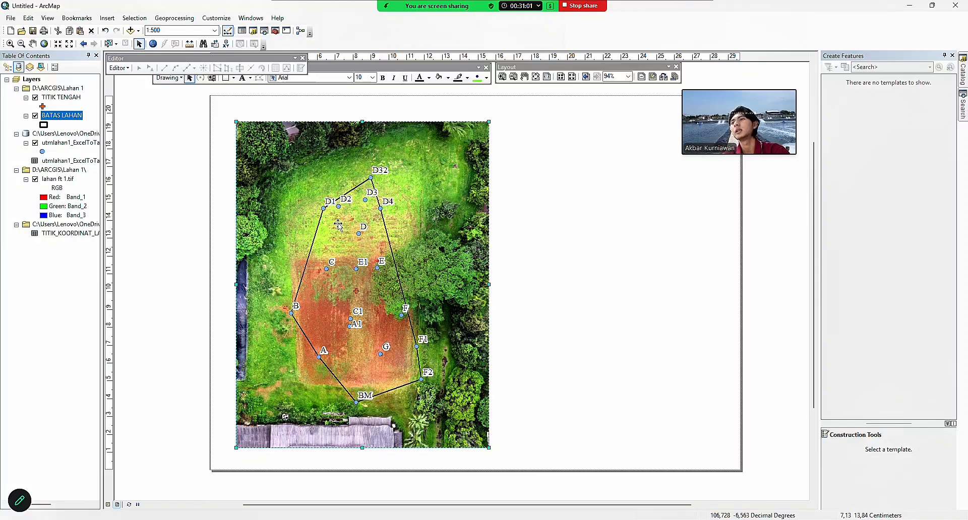
click(227, 78)
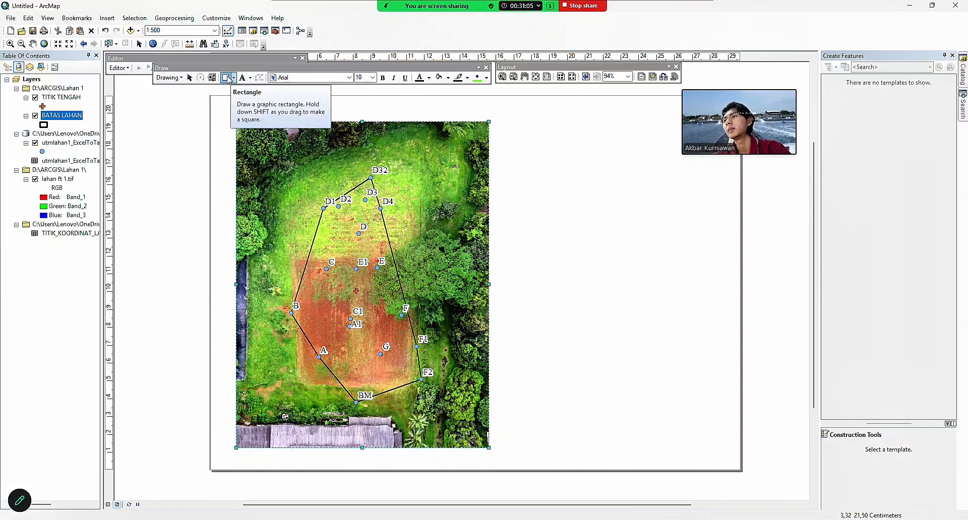
Draw a rectangle spanning the whole layout page.
click(236, 78)
click(228, 78)
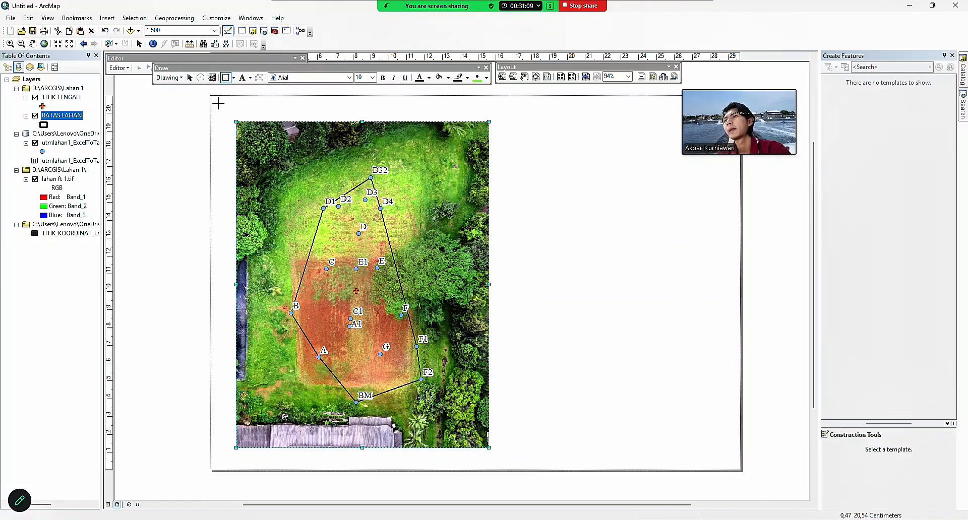
drag(217, 102, 735, 464)
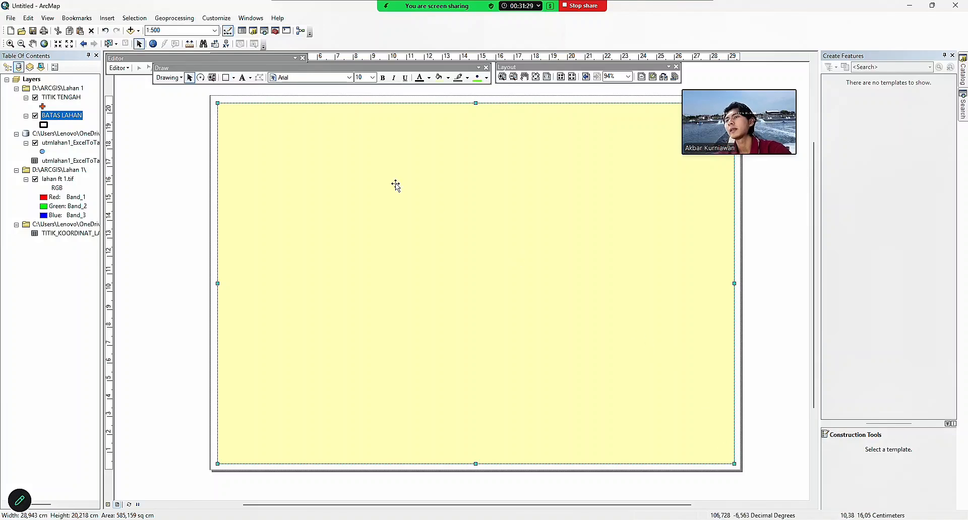
Give the rectangle no fill and a black outline of width 2.
right_click(310, 159)
click(353, 330)
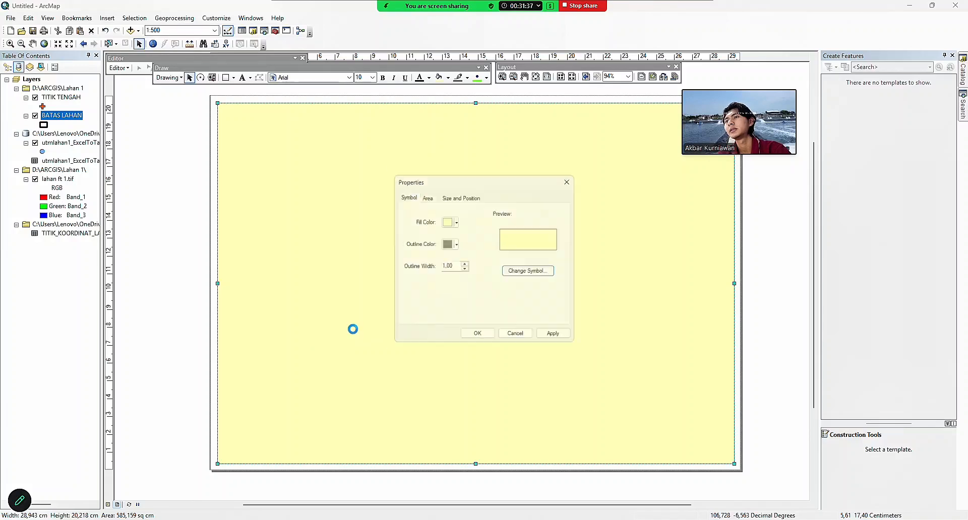
click(455, 219)
click(464, 234)
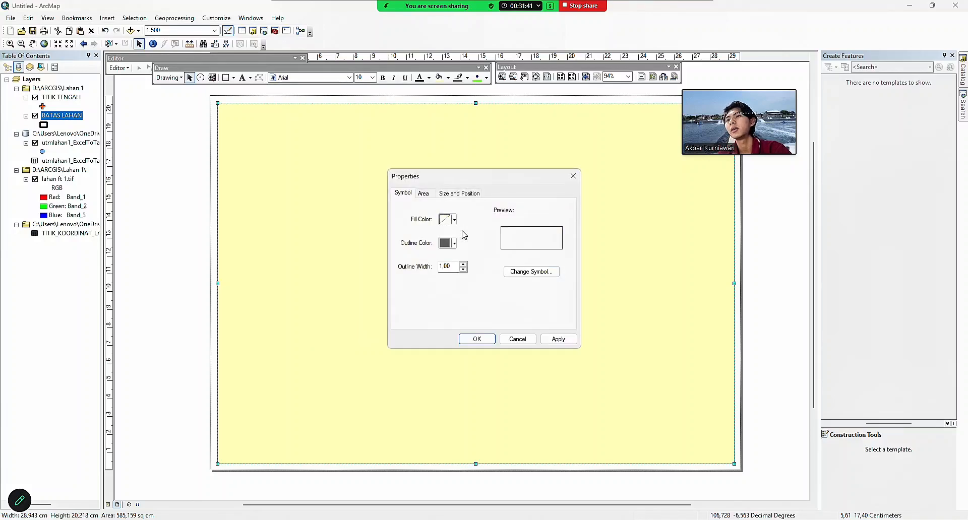
click(455, 243)
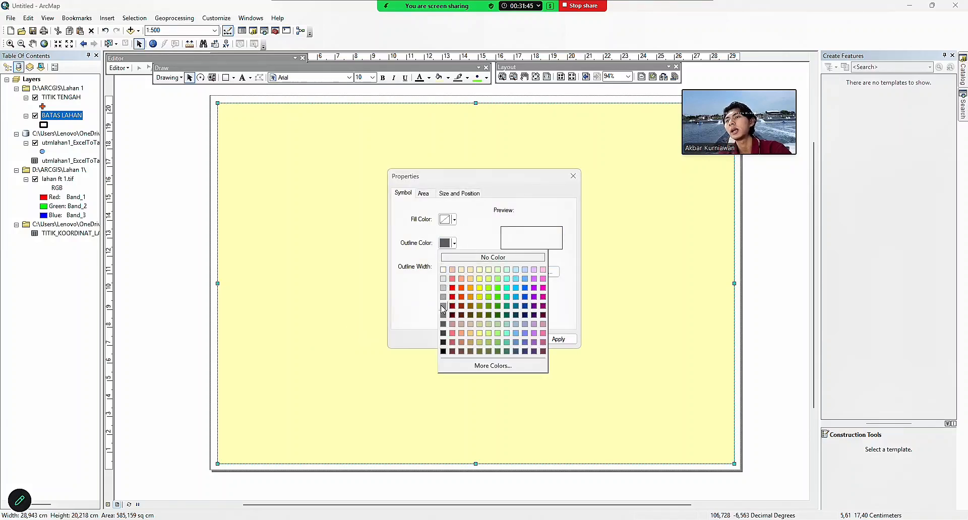
click(444, 352)
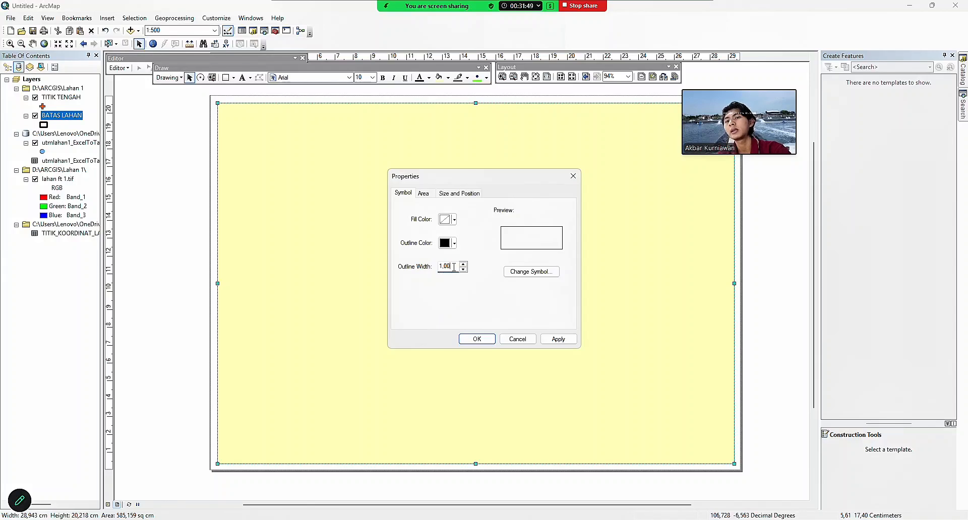
text(2)
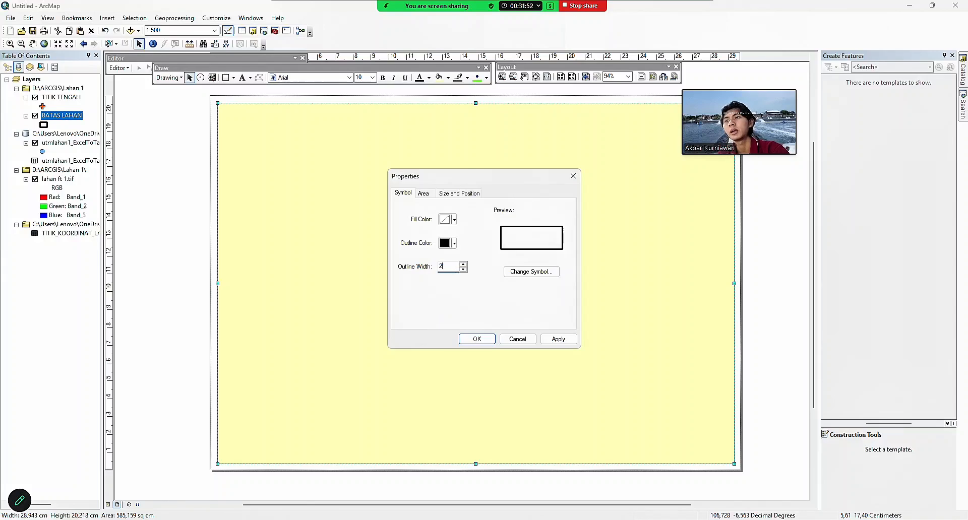
click(477, 339)
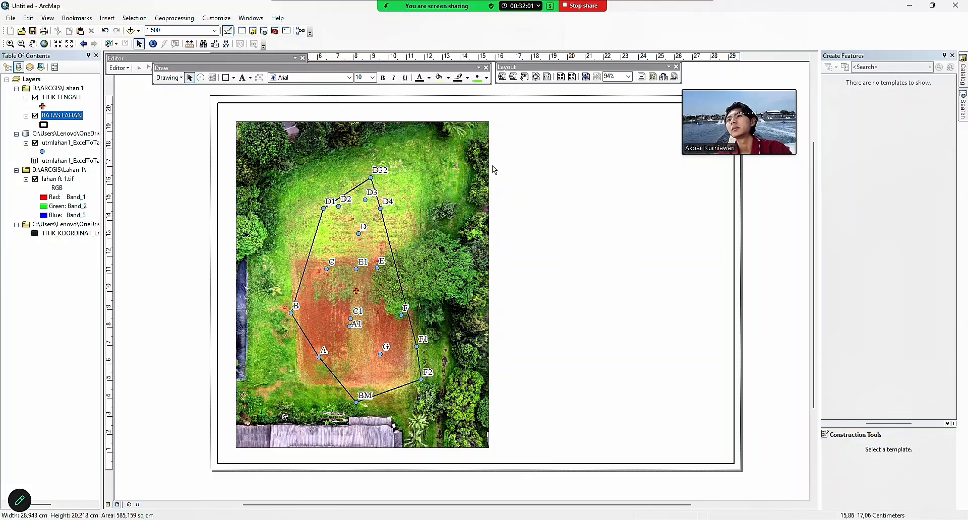
Add a vertical page guide at about 16 cm and select the orthophoto map frame.
click(496, 57)
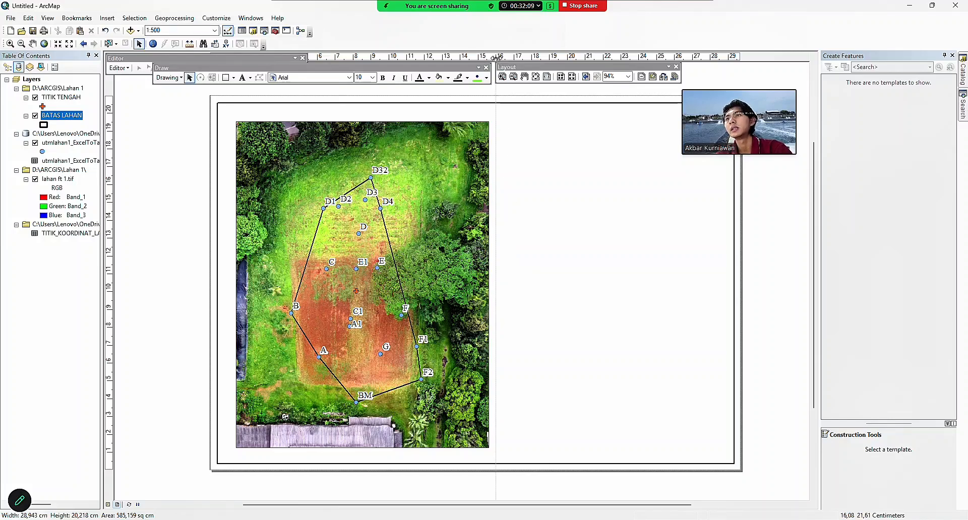
drag(496, 57, 506, 56)
click(383, 208)
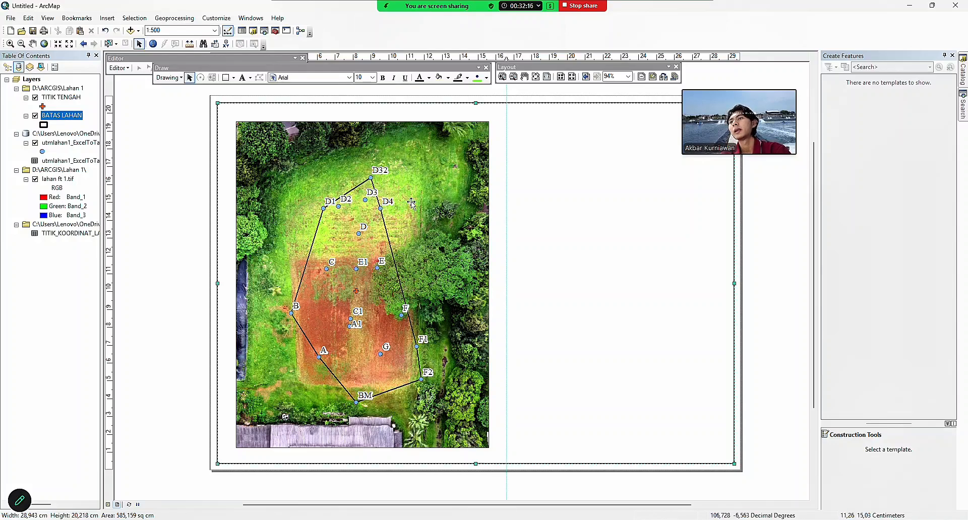
click(450, 201)
right_click(450, 201)
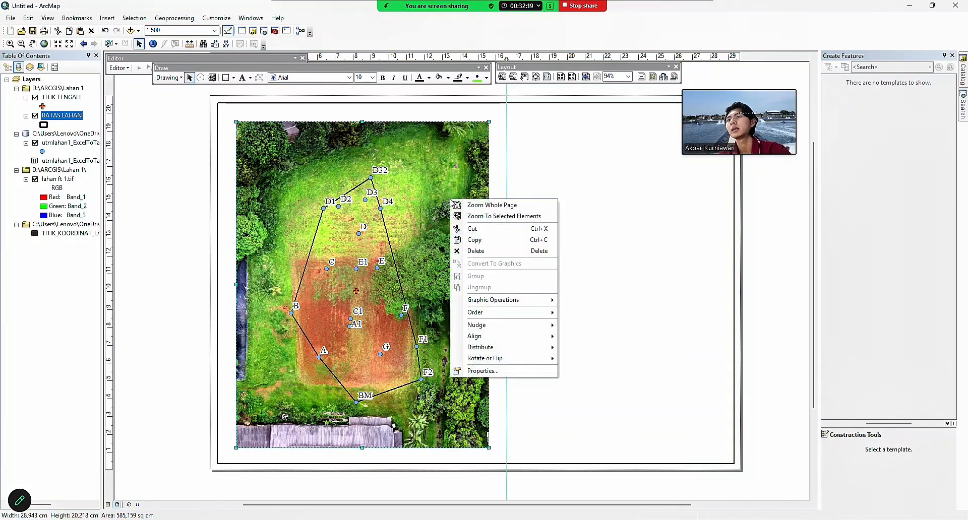
Give the orthophoto frame a labels-only measured grid at 0.000127 by 0.000164 decimal-degree intervals.
click(492, 370)
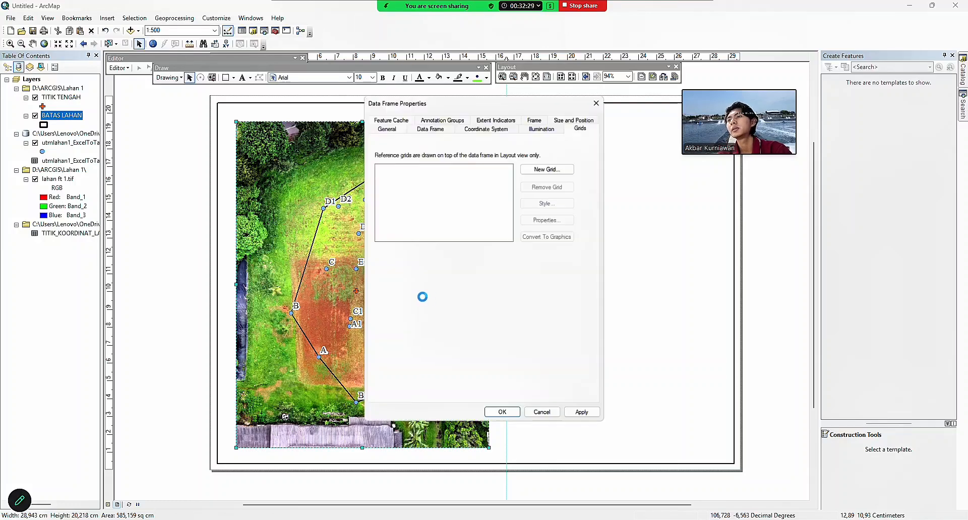
click(566, 127)
click(581, 126)
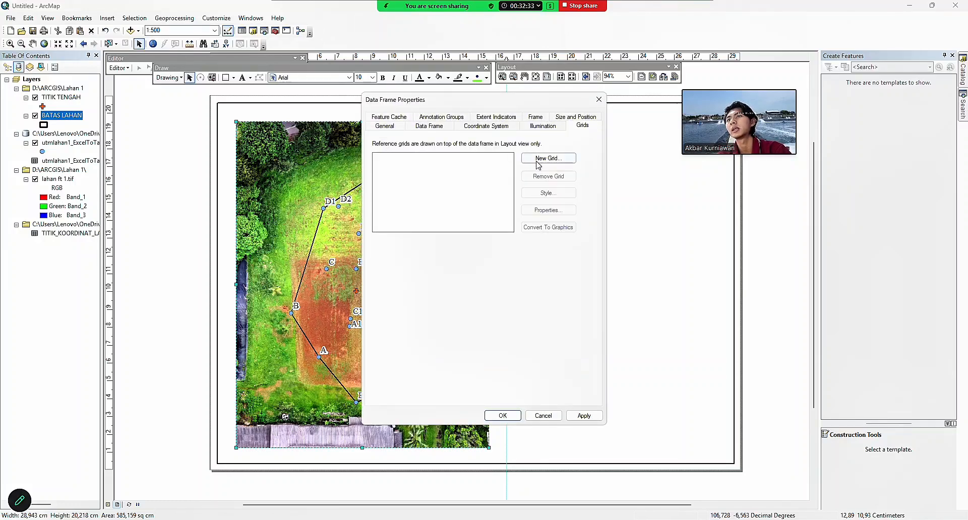
click(548, 160)
click(472, 231)
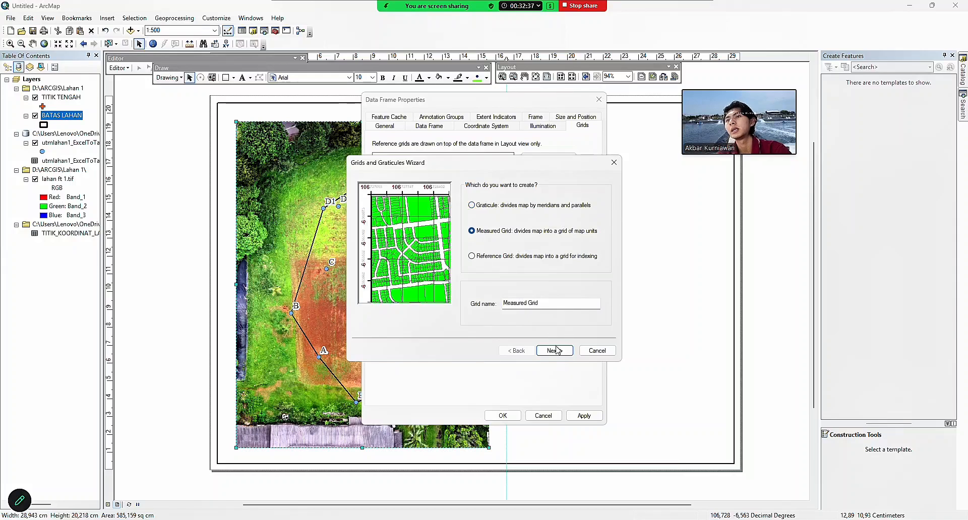
click(554, 351)
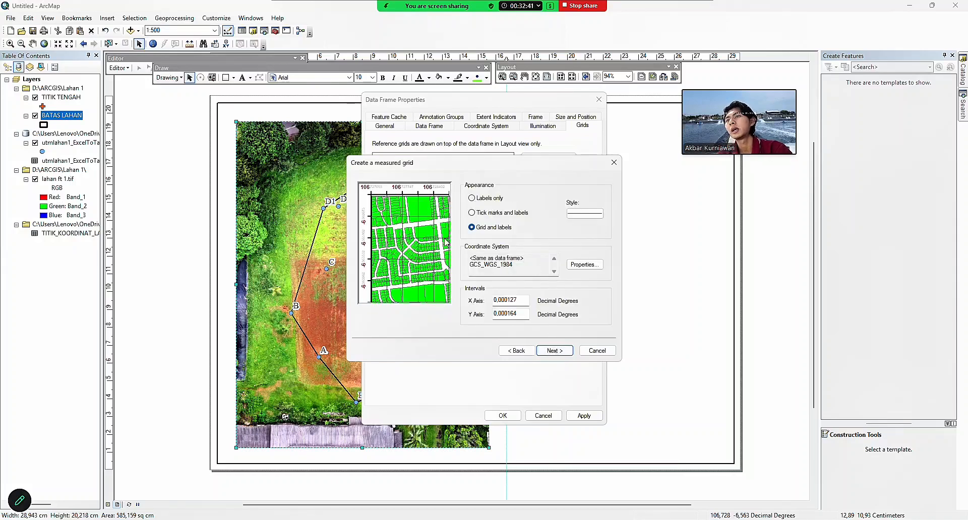
click(472, 198)
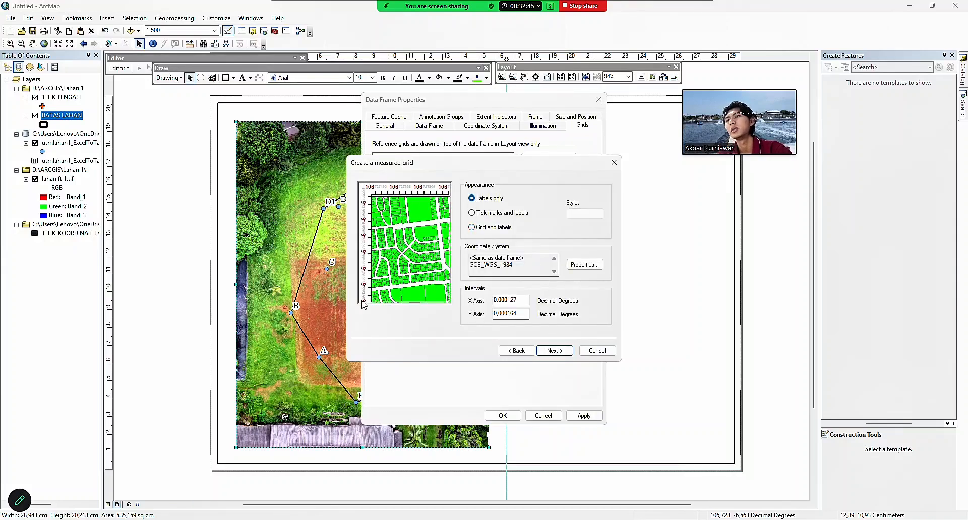
click(555, 355)
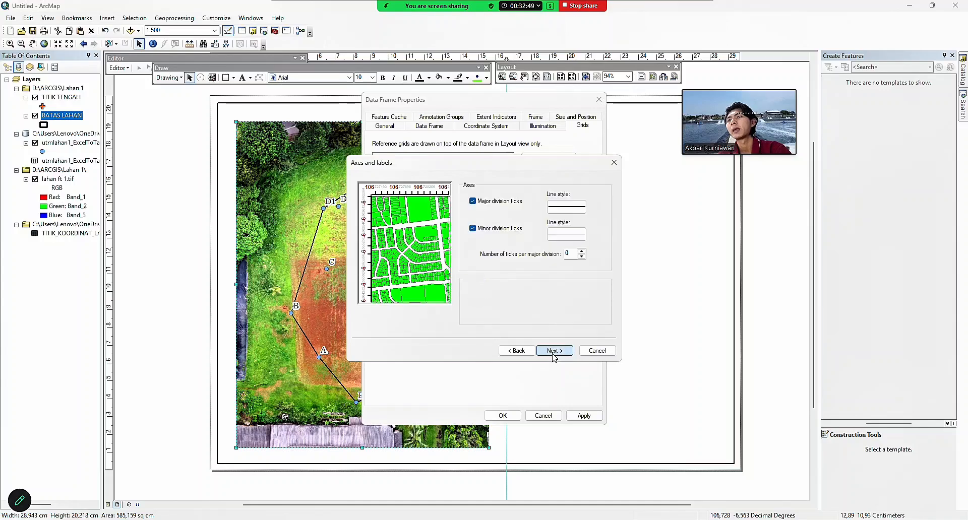
click(555, 353)
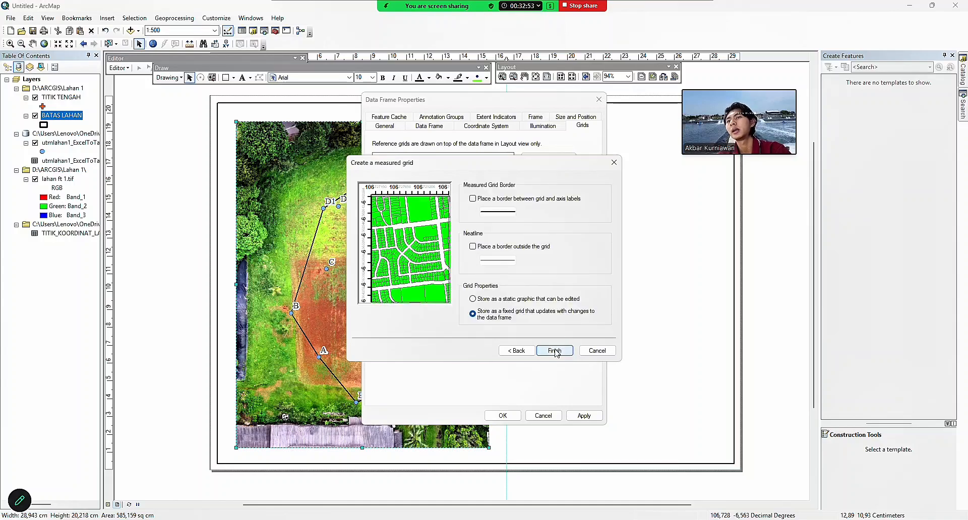
click(554, 351)
click(503, 416)
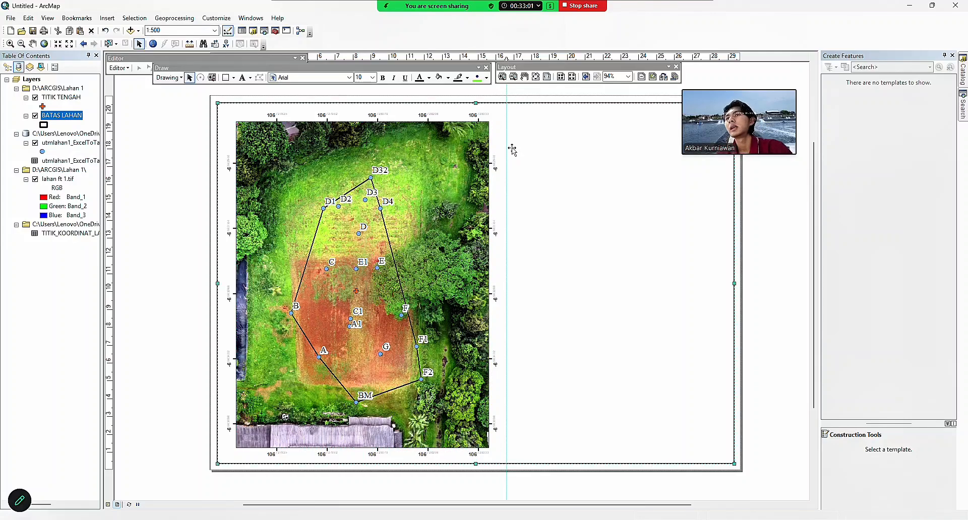
click(532, 58)
right_click(532, 58)
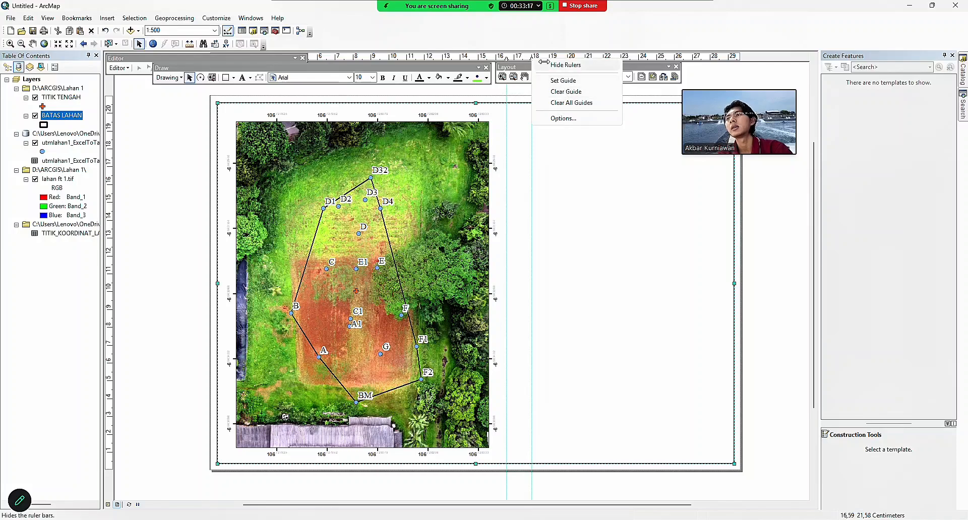
click(571, 92)
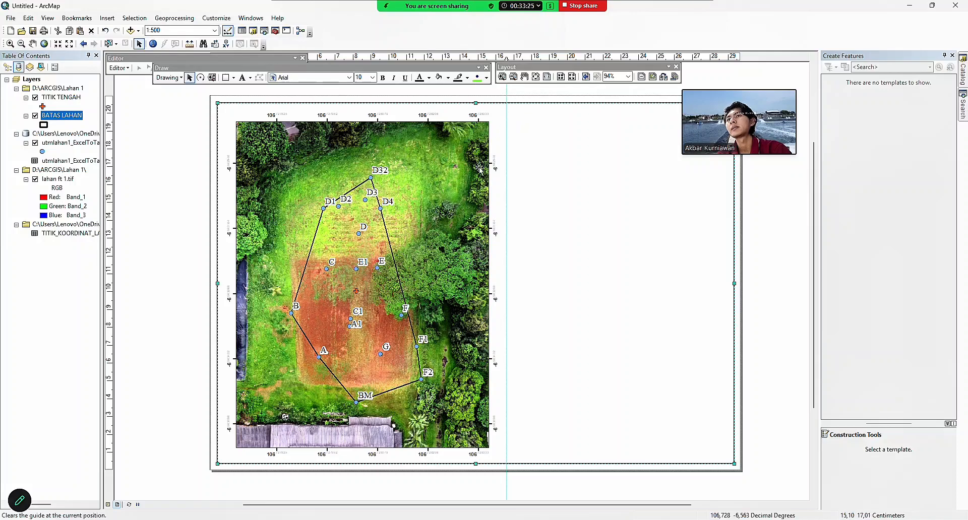
right_click(525, 56)
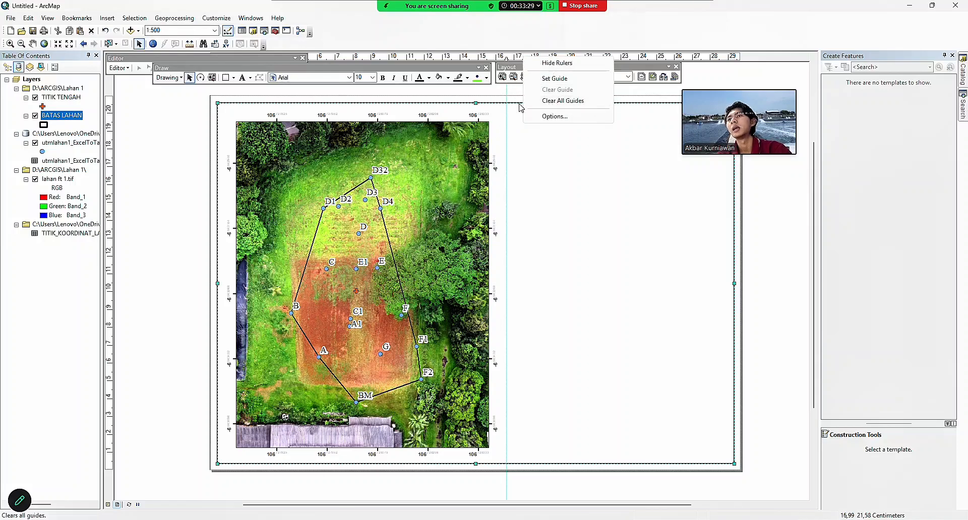
click(600, 185)
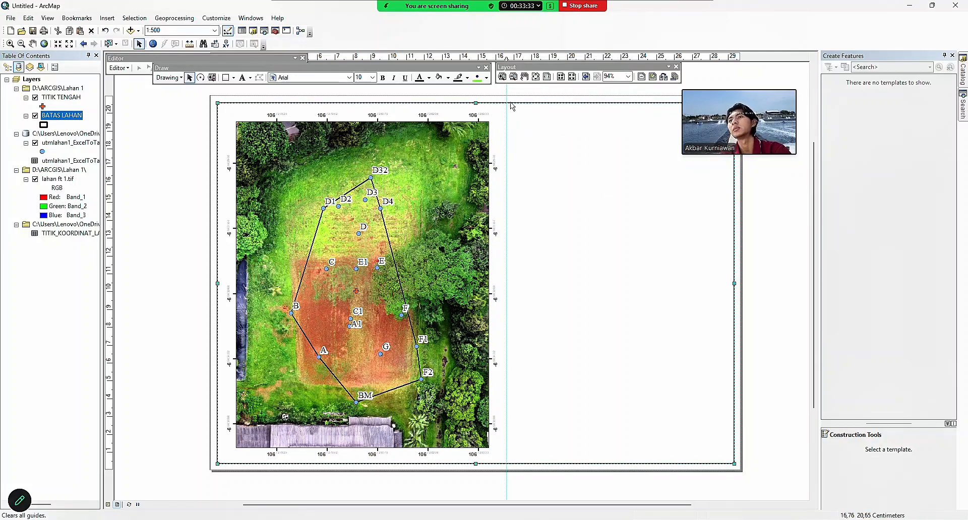
right_click(508, 59)
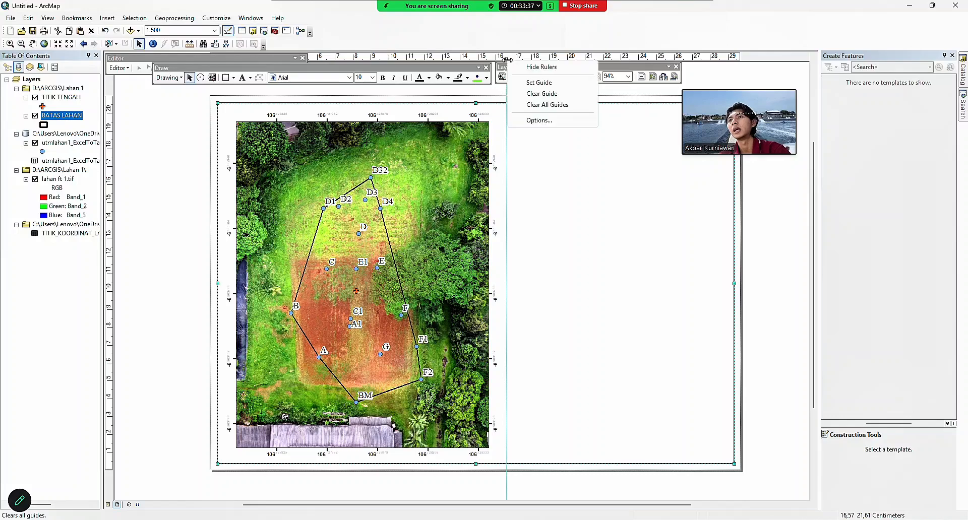
click(544, 215)
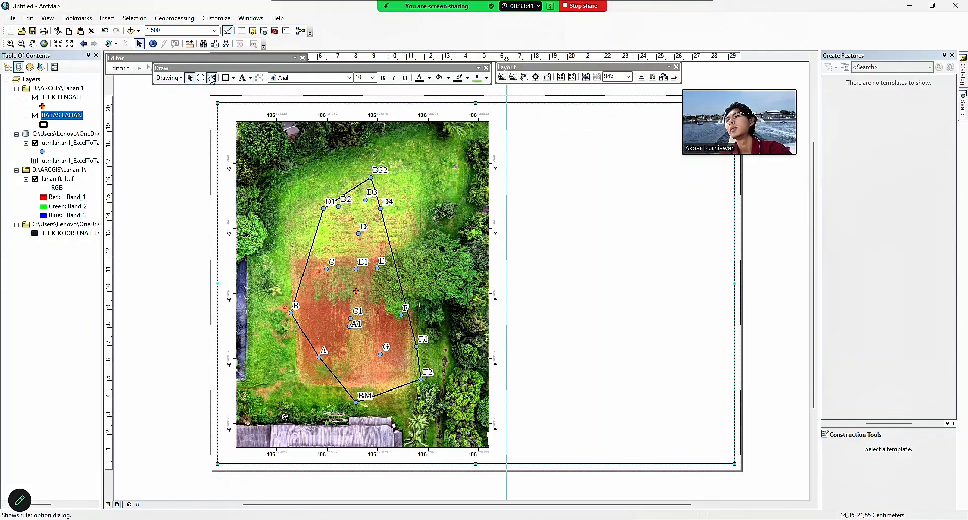
right_click(510, 106)
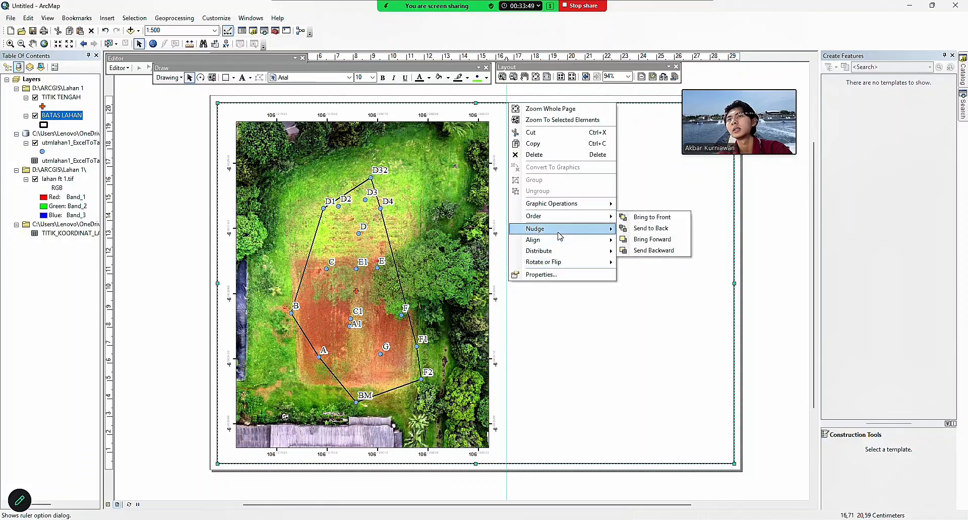
click(672, 272)
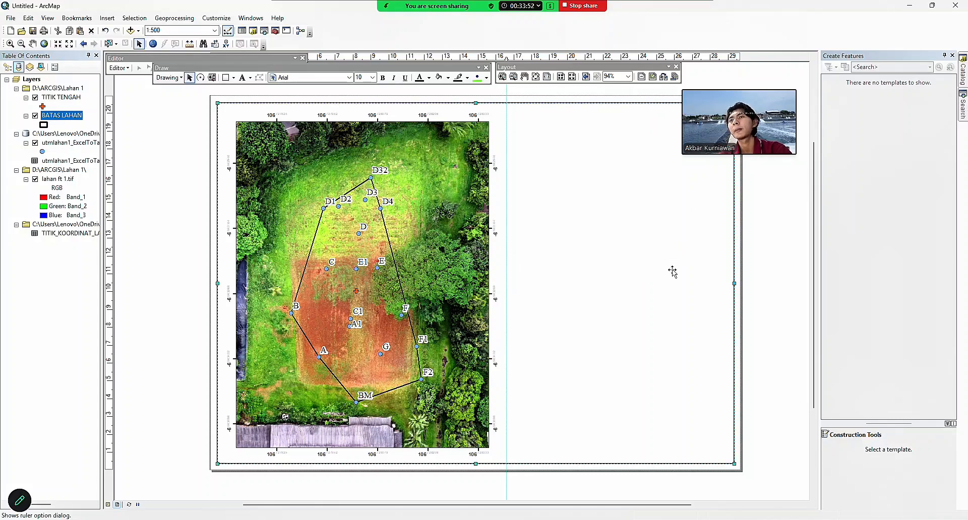
right_click(507, 106)
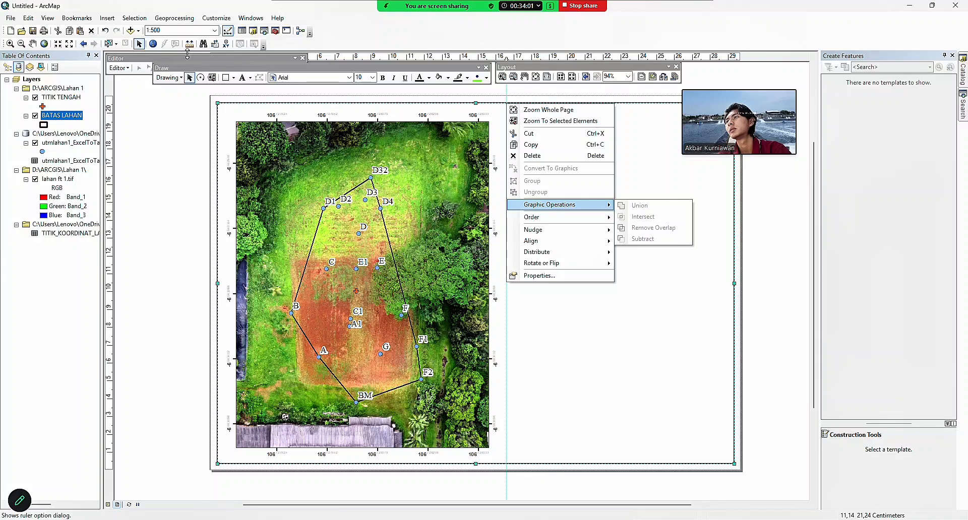
click(157, 117)
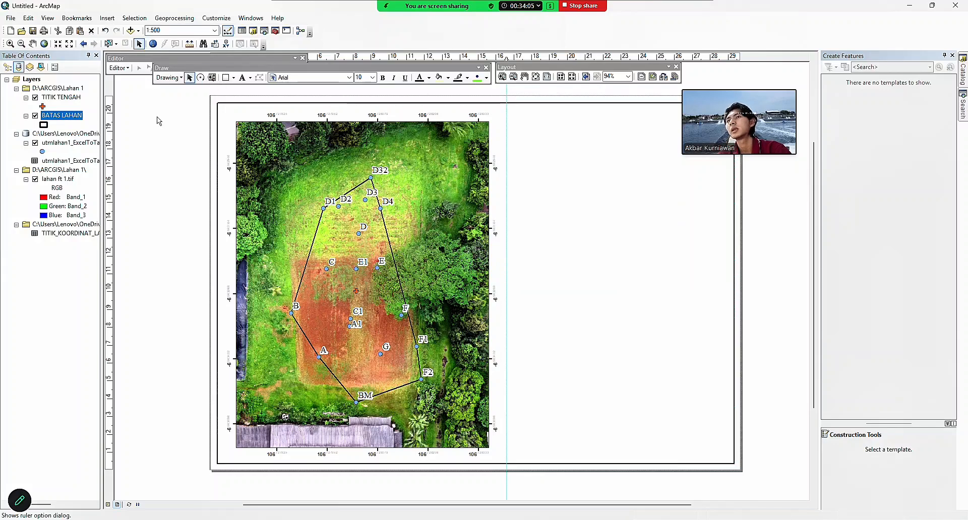
right_click(506, 56)
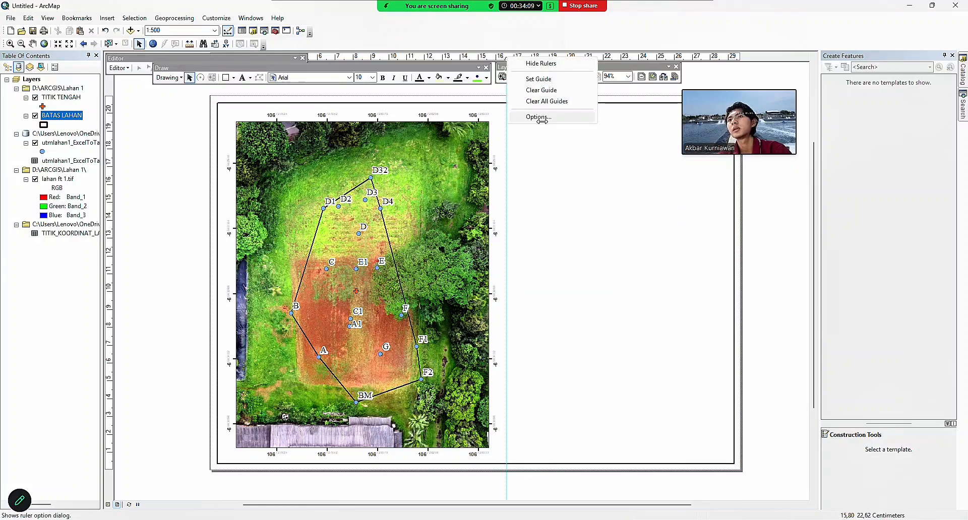
click(541, 137)
click(117, 19)
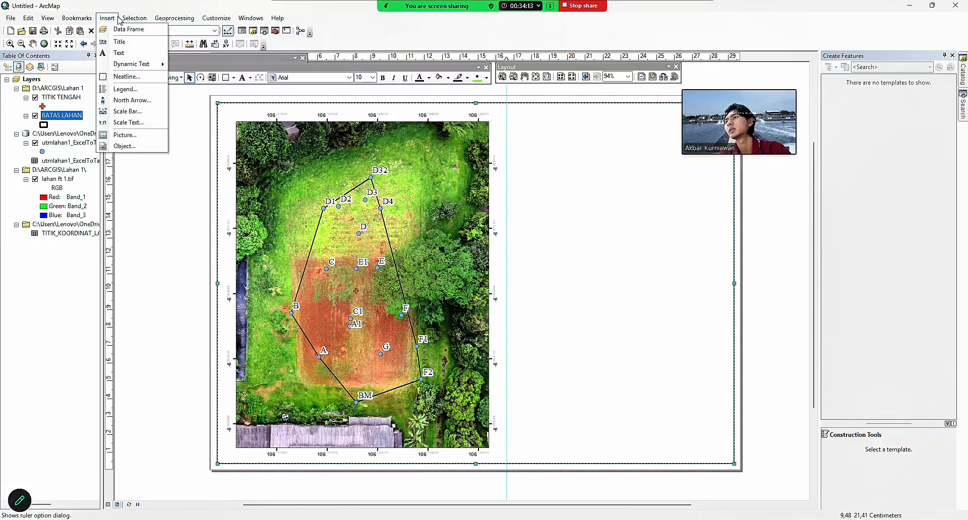
click(201, 19)
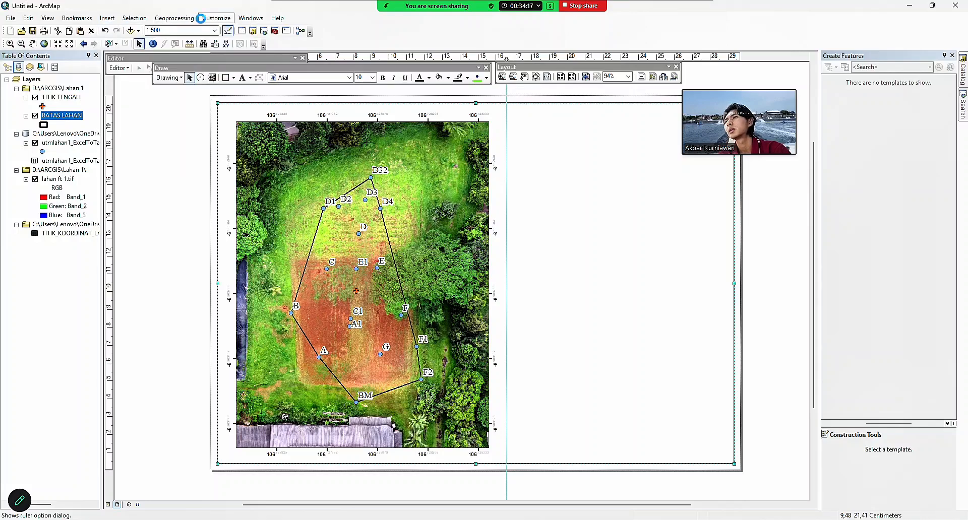
click(220, 22)
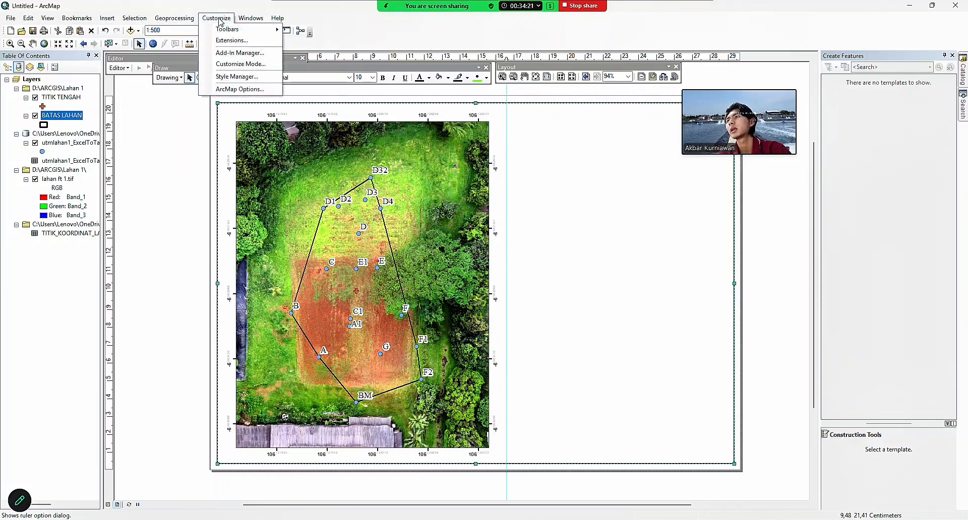
mouse_move(240, 31)
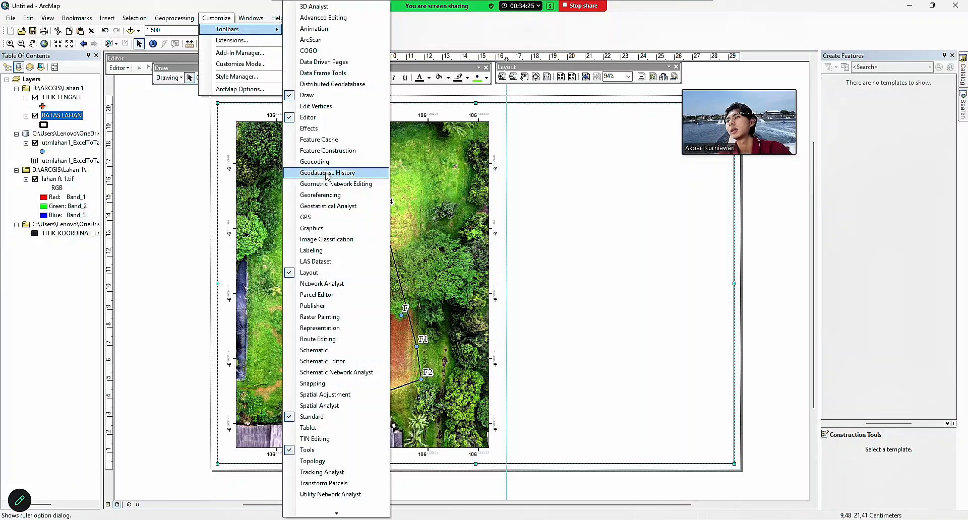
click(319, 96)
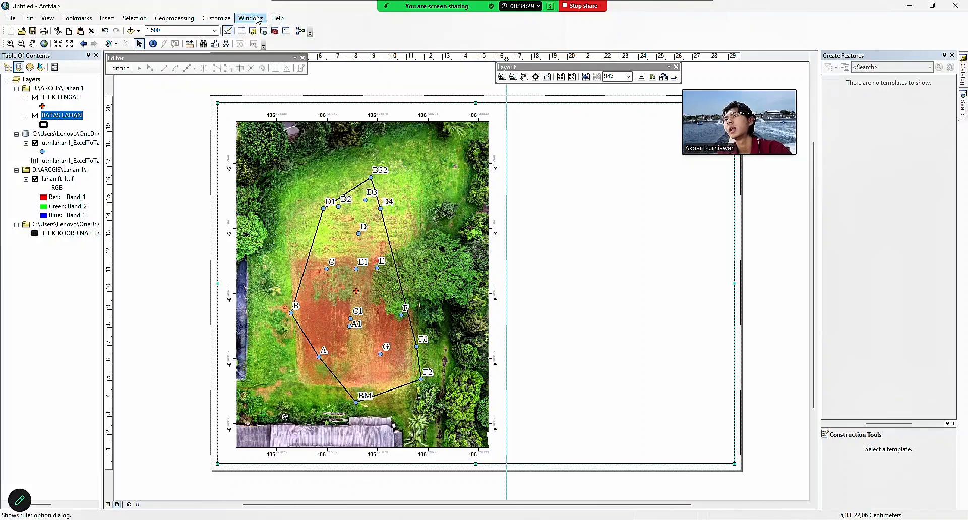
click(228, 20)
mouse_move(237, 30)
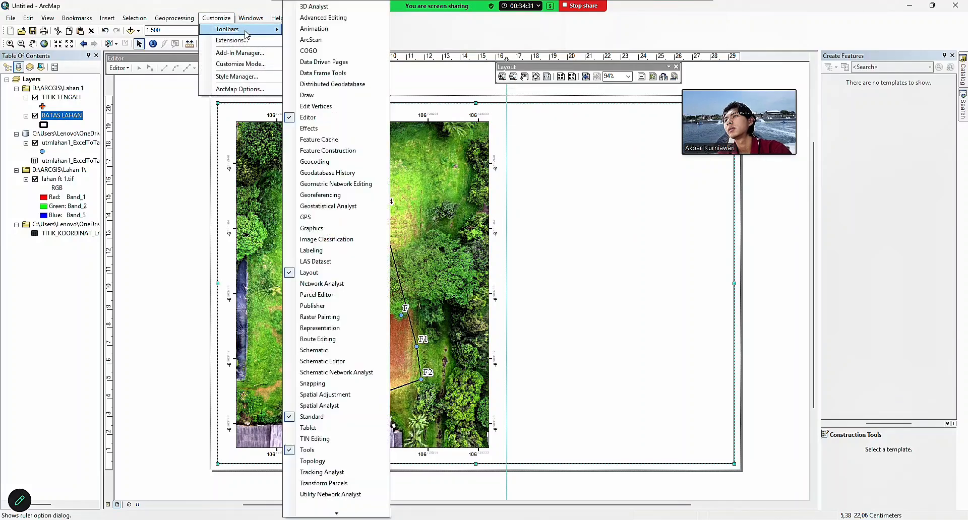
click(311, 96)
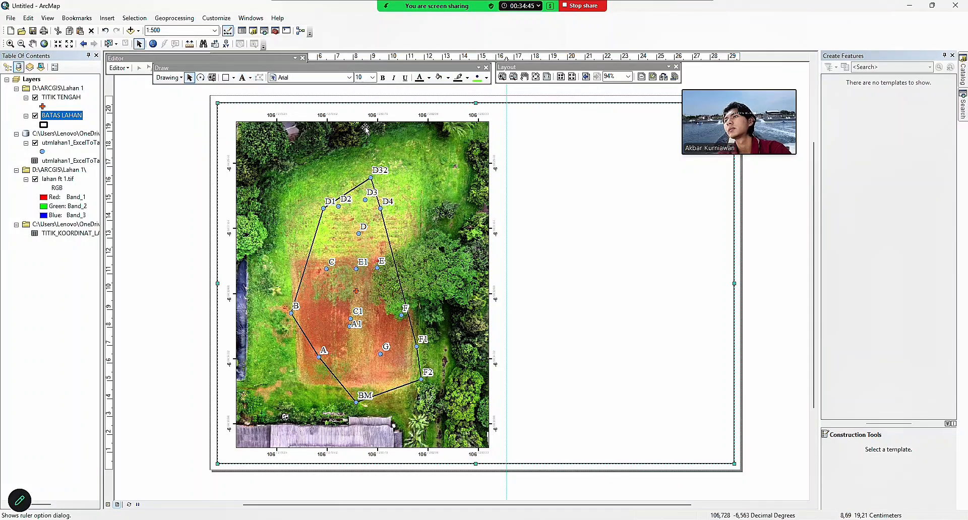
Undo the accidental map frame move and clear the drawing and layout toolbars off the grid labels.
drag(507, 125, 507, 161)
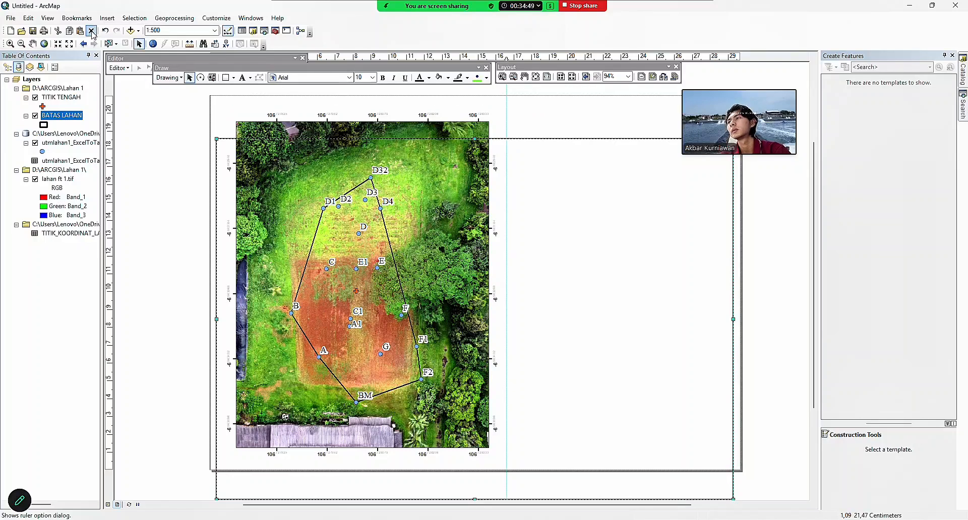
click(105, 30)
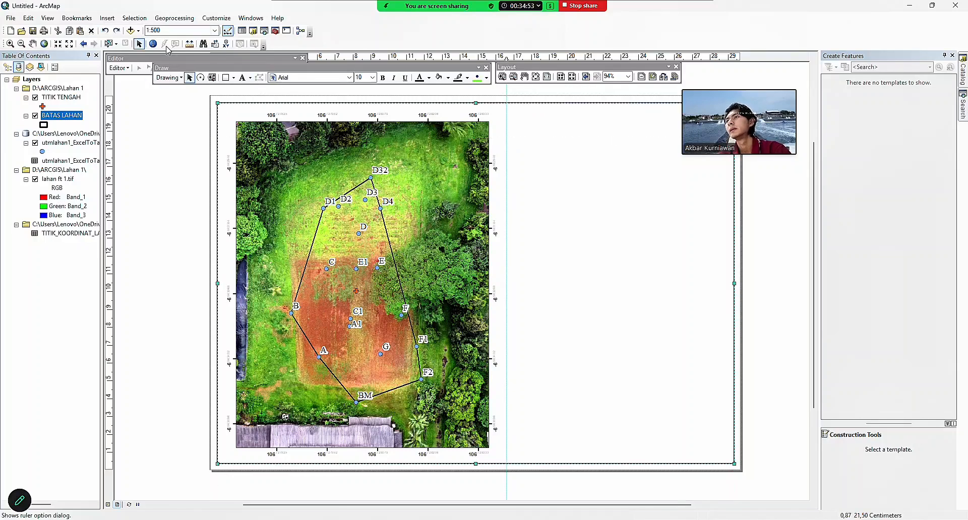
drag(253, 70, 250, 108)
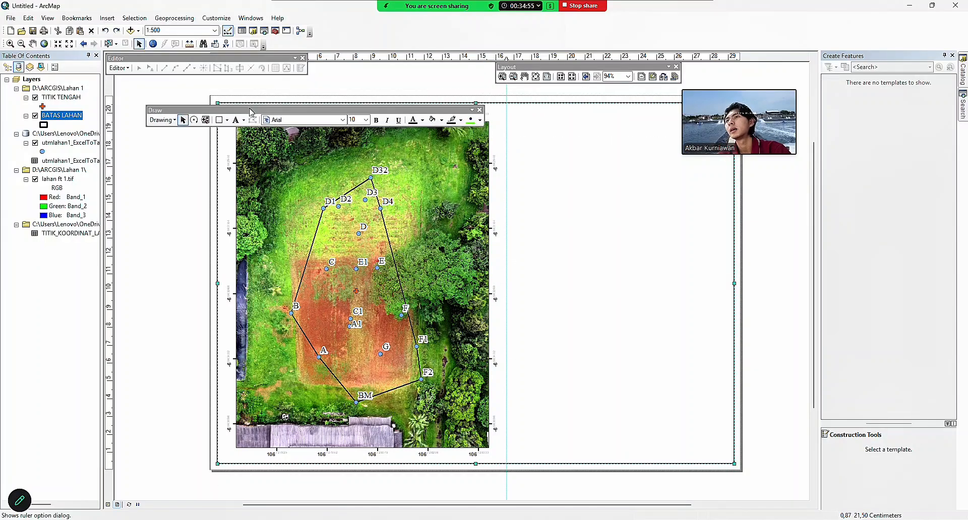
click(302, 58)
drag(261, 111, 250, 74)
drag(626, 64, 608, 69)
click(658, 71)
Draw a vertical divider line from page top to bottom along the guide, width 2.
click(217, 82)
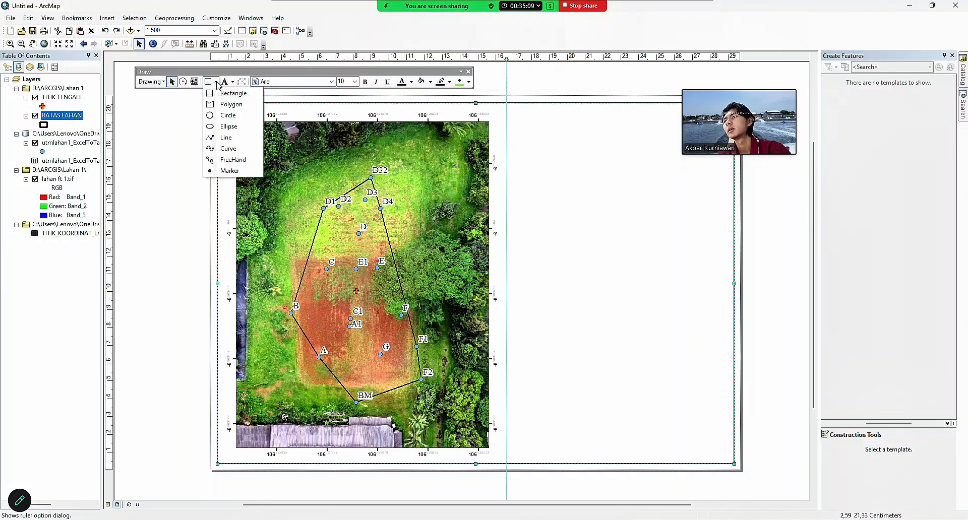
click(226, 141)
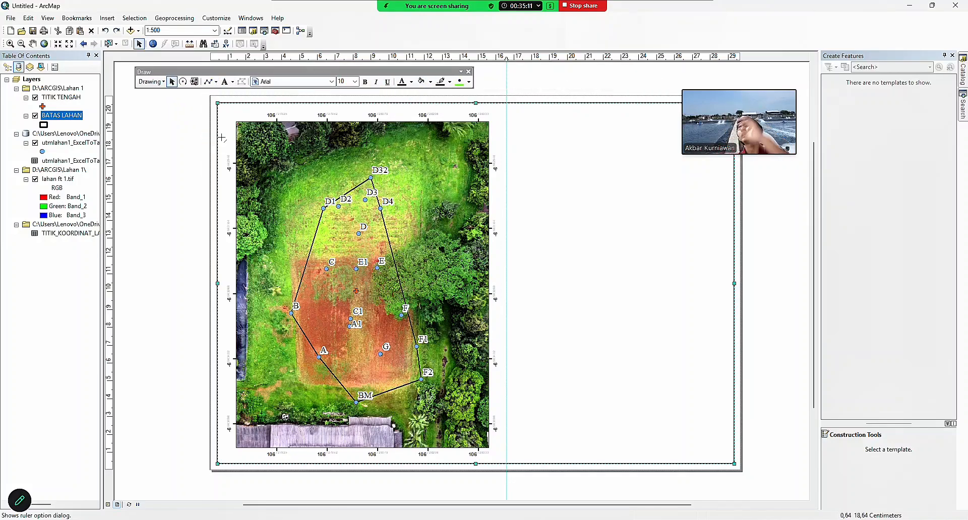
click(507, 103)
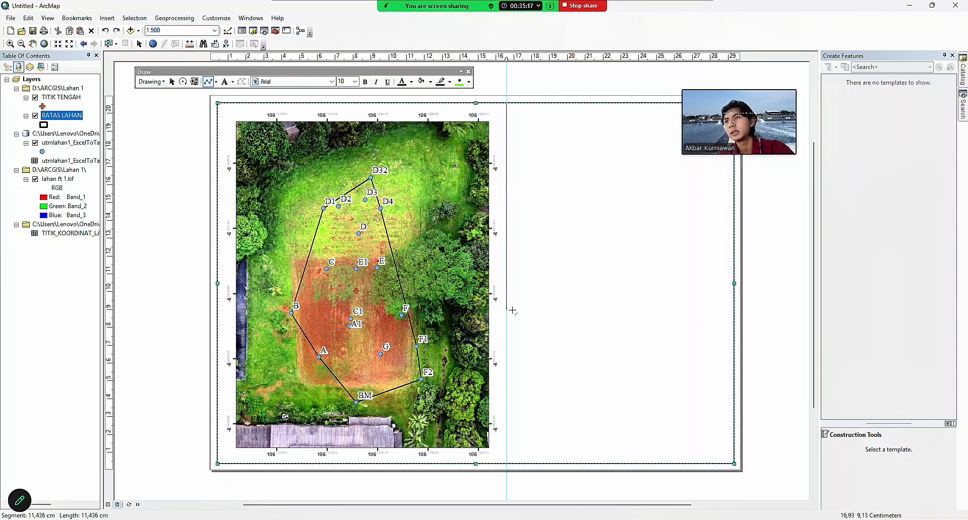
double_click(507, 464)
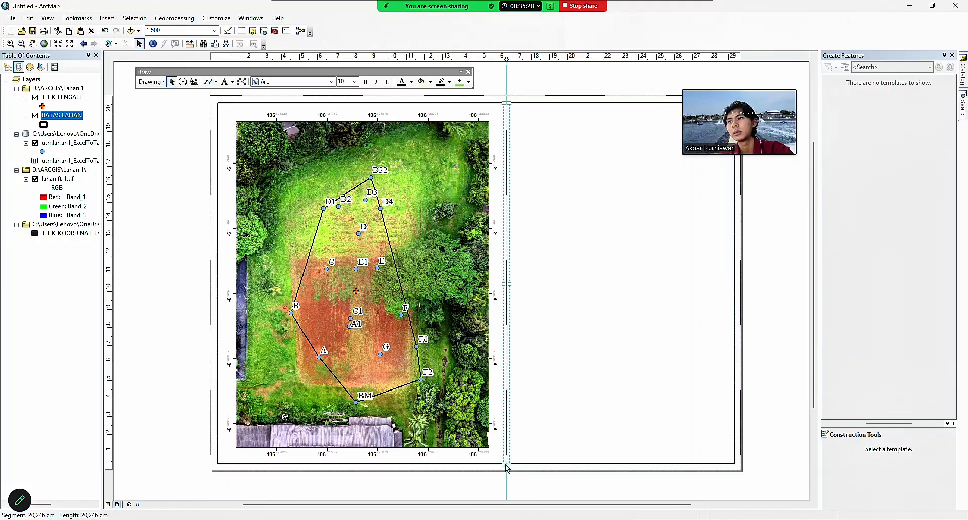
right_click(507, 208)
click(539, 378)
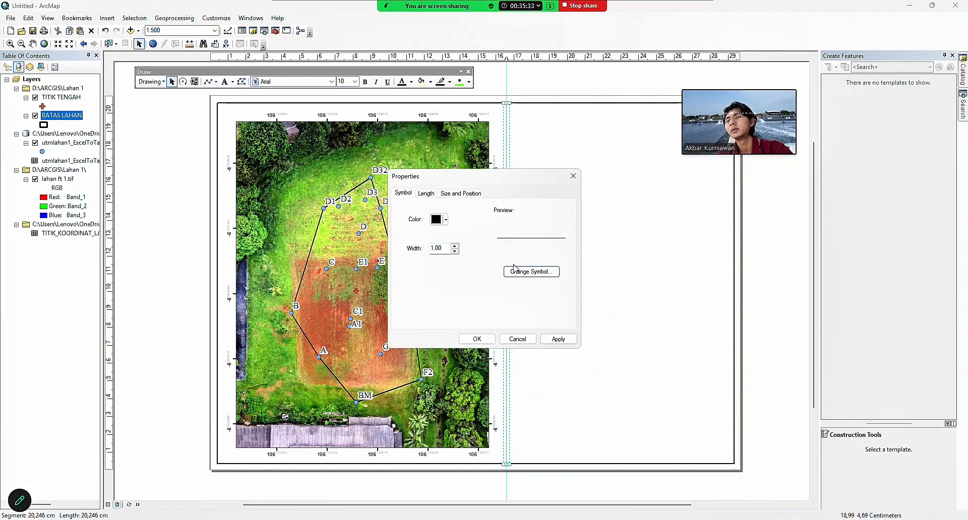
click(443, 248)
text(2)
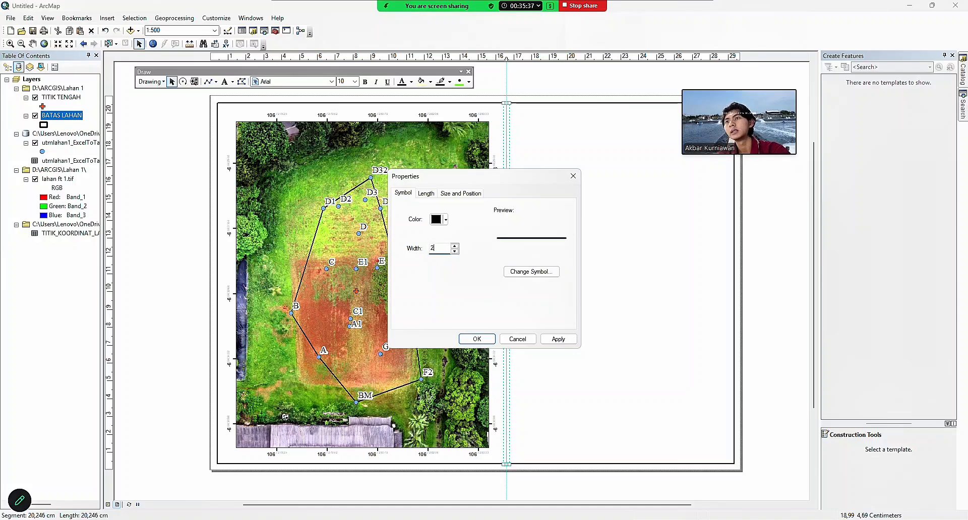
key(Return)
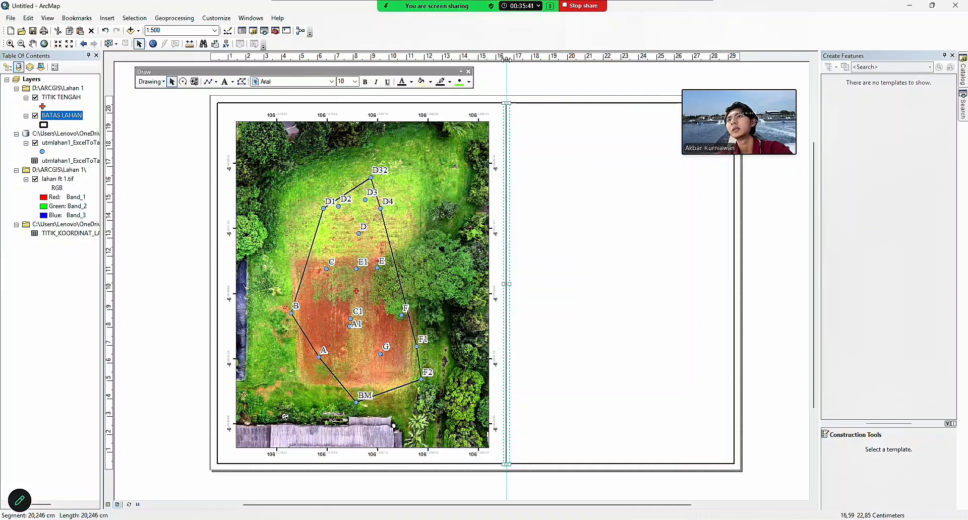
Clear all layout guides and copy the IPB University logo from the PowerPoint slide.
right_click(506, 59)
click(550, 103)
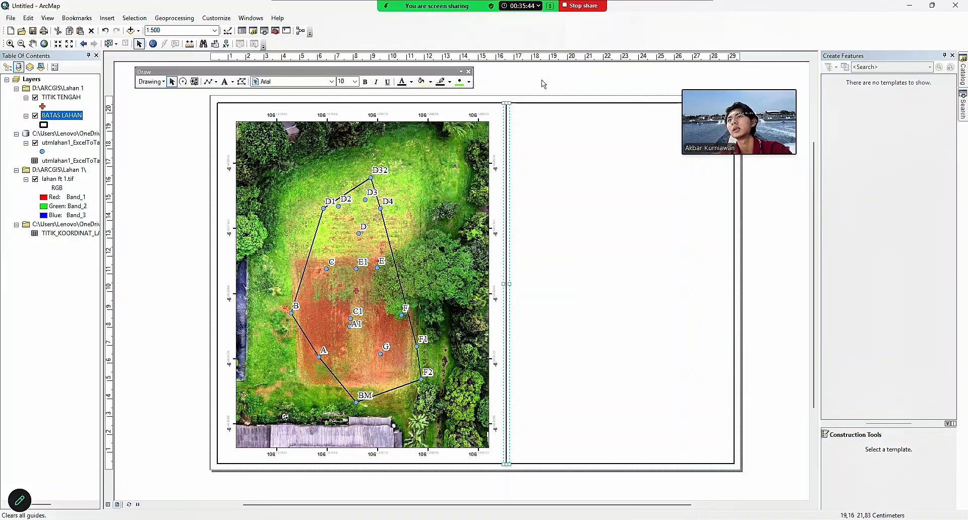
click(554, 165)
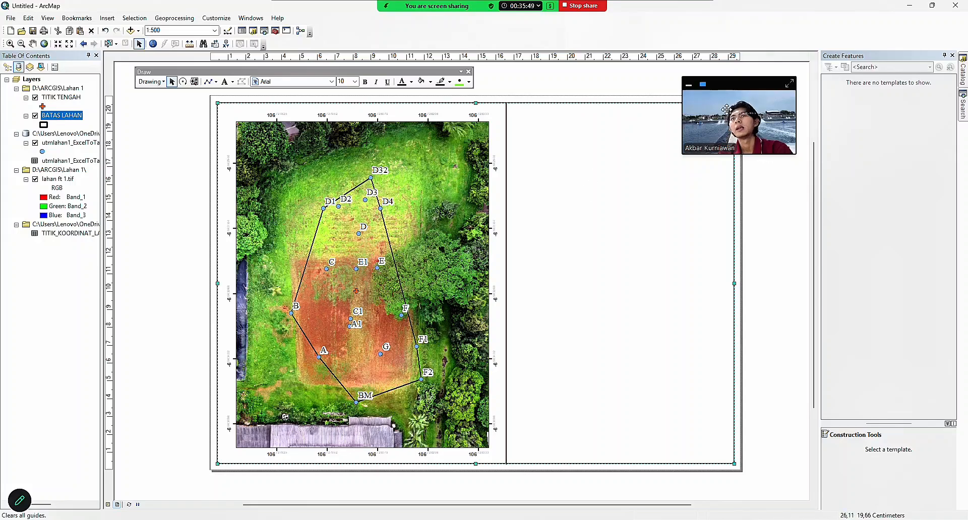
drag(726, 110, 818, 75)
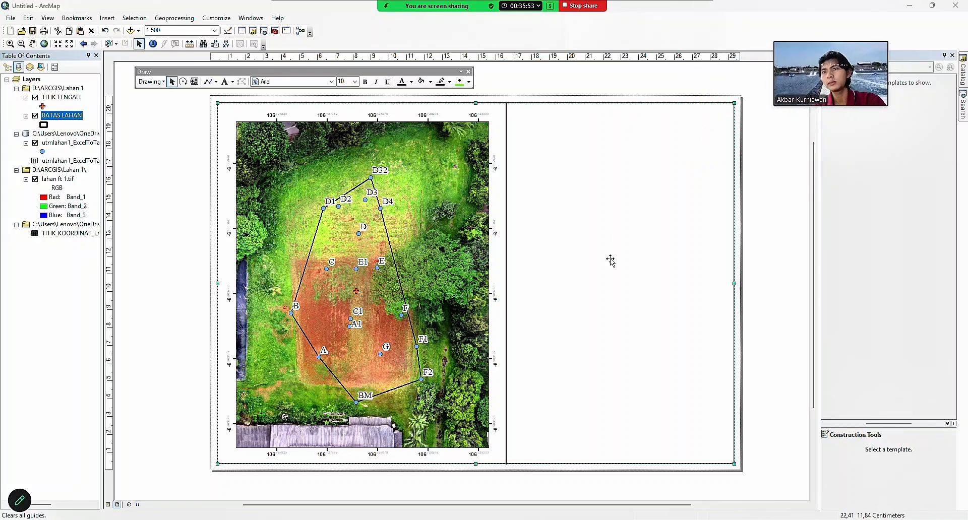
click(605, 482)
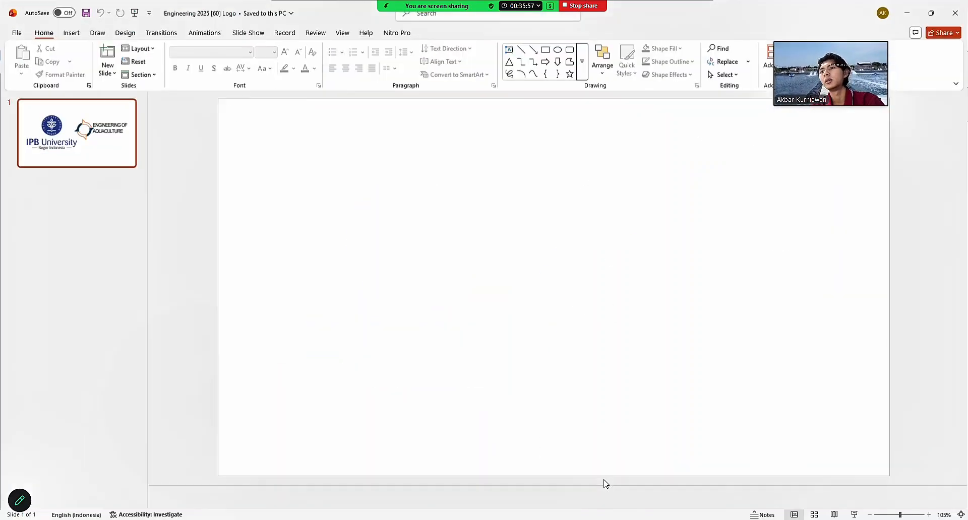
click(438, 229)
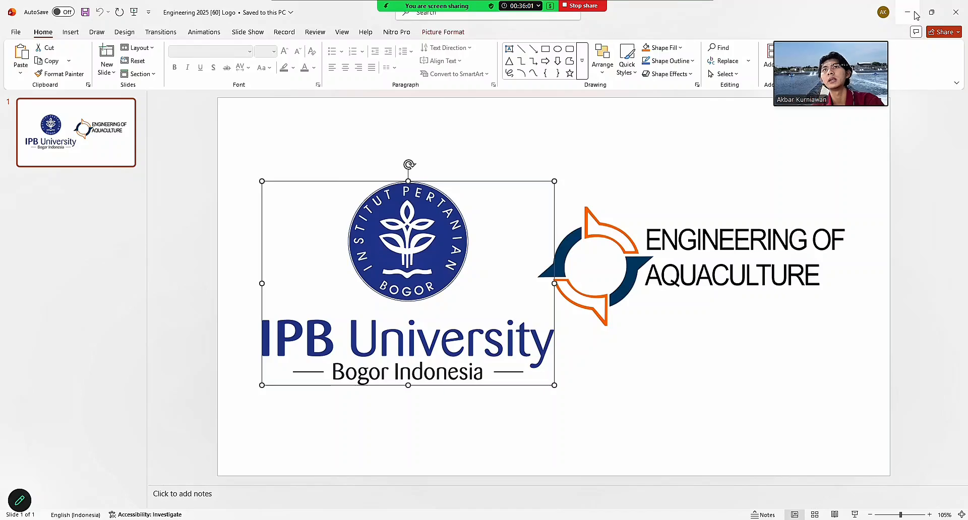
click(916, 16)
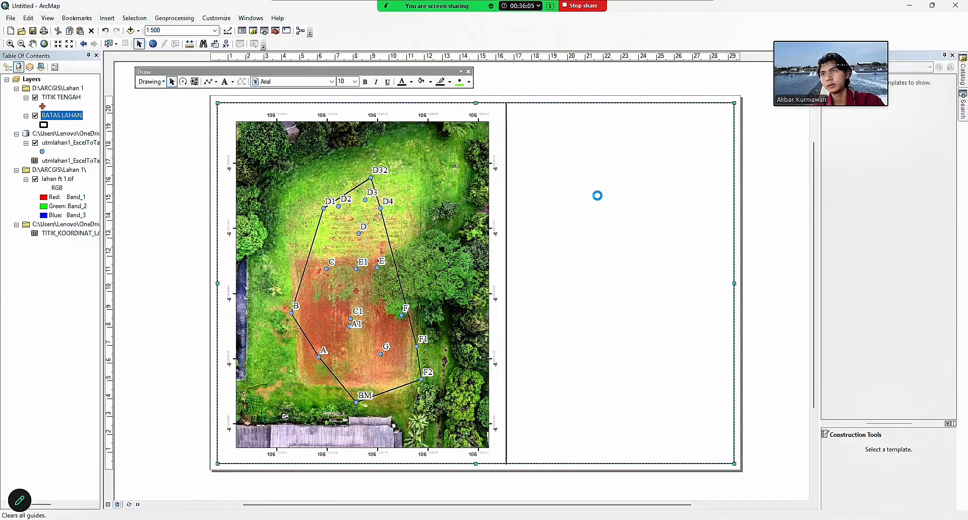
Paste the IPB logo, shrink it at the top of the right panel, then copy the aquaculture logo.
key(ctrl+v)
drag(526, 261, 623, 162)
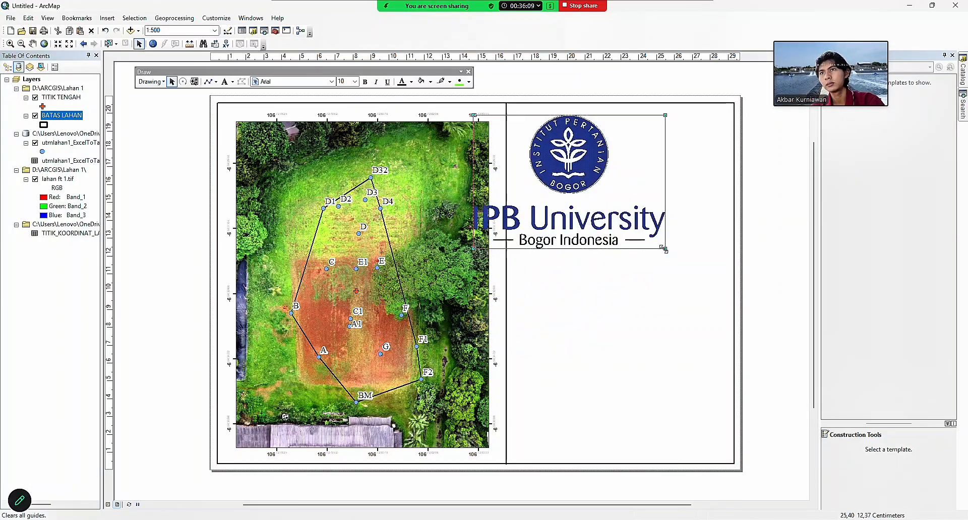
drag(664, 248, 593, 135)
click(676, 150)
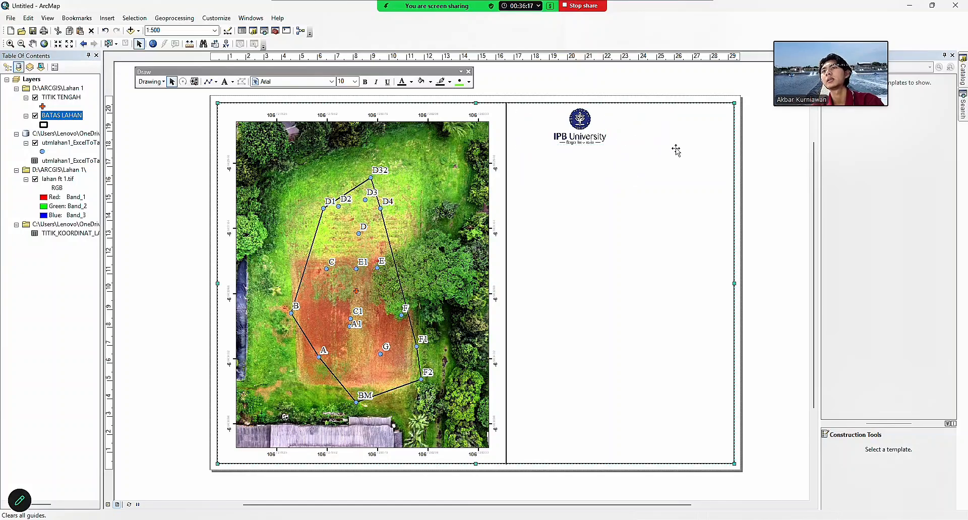
click(598, 482)
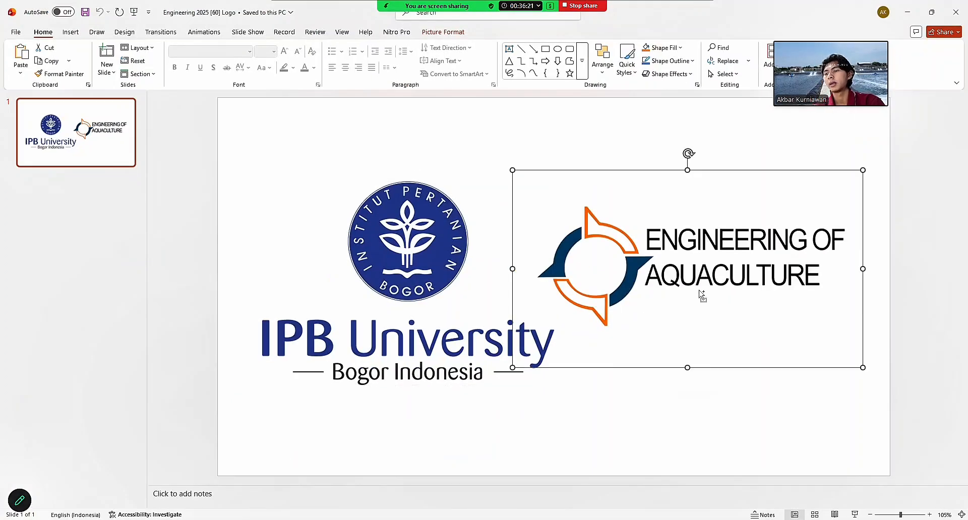
click(913, 6)
Paste the Engineering of Aquaculture logo, shrink it beside the IPB logo, and add a horizontal guide below.
key(ctrl+v)
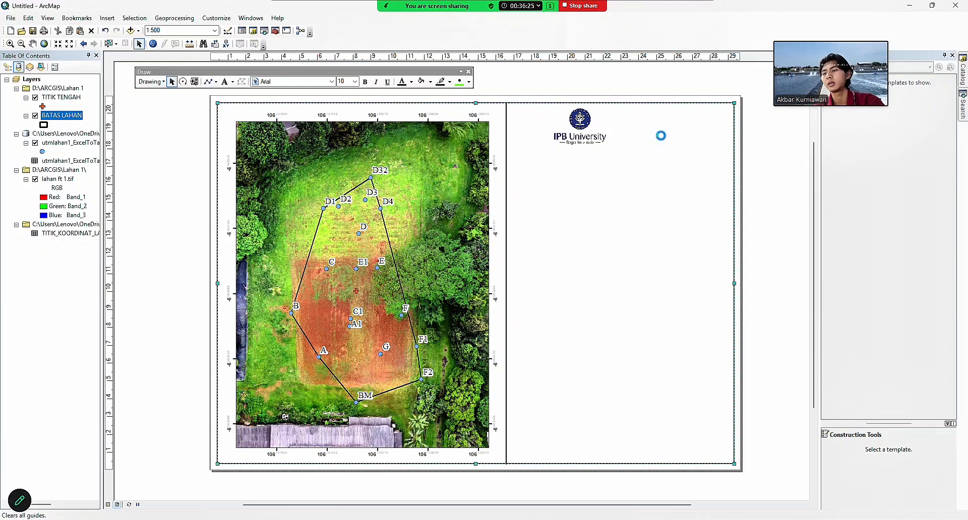
drag(519, 254, 670, 128)
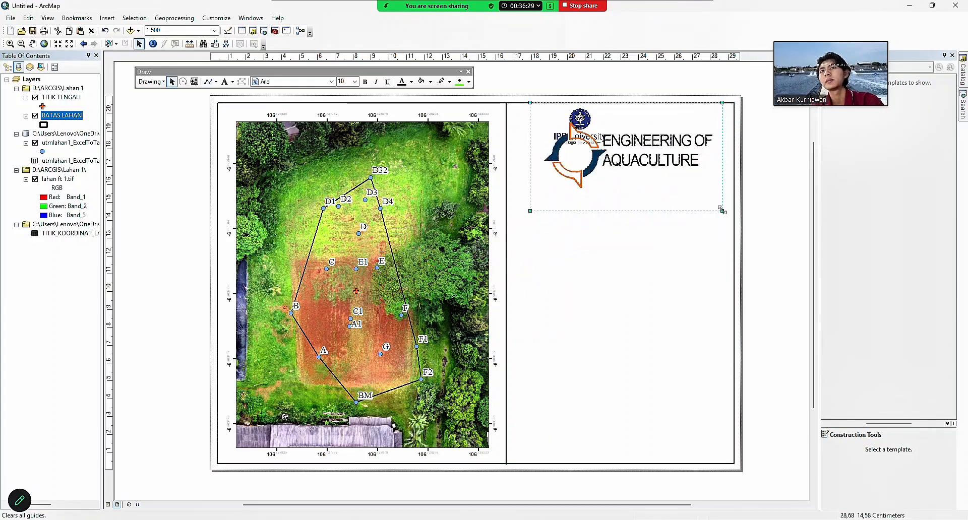
double_click(604, 188)
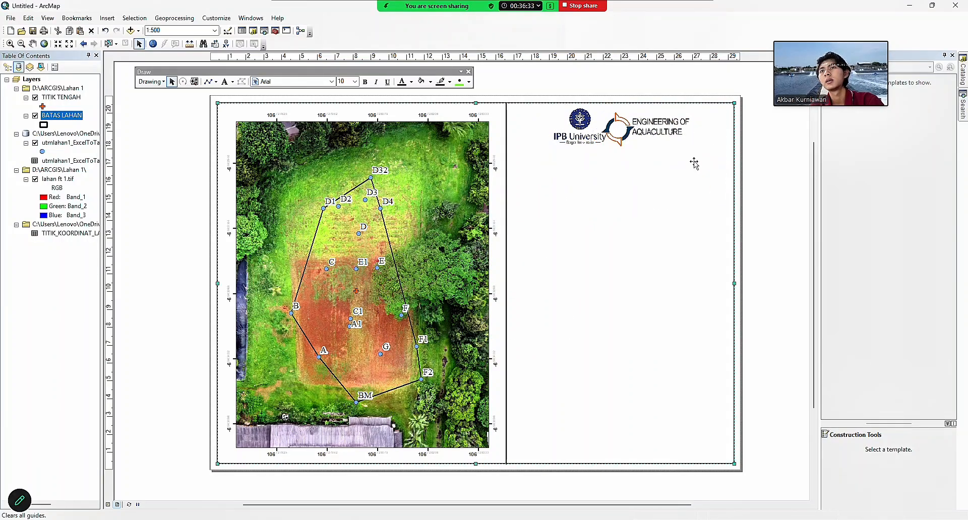
click(573, 177)
click(656, 131)
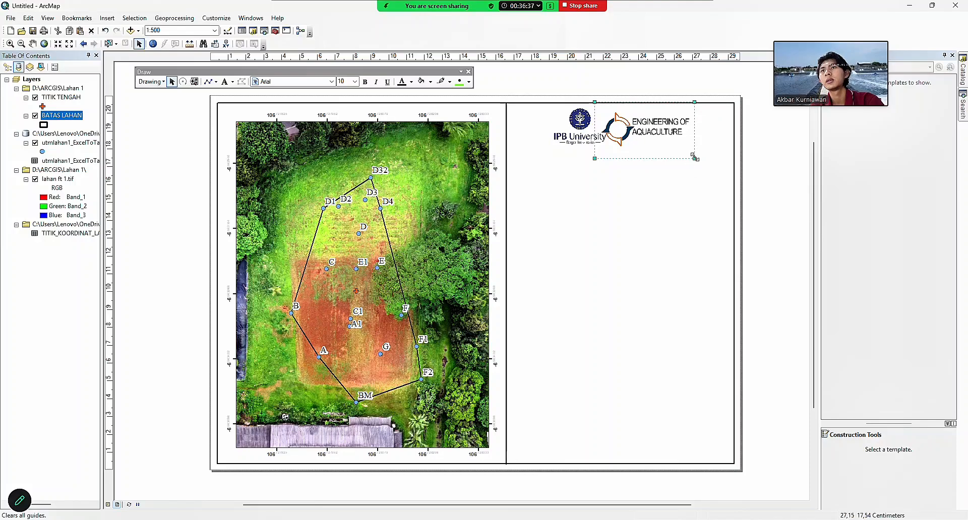
drag(695, 157, 648, 132)
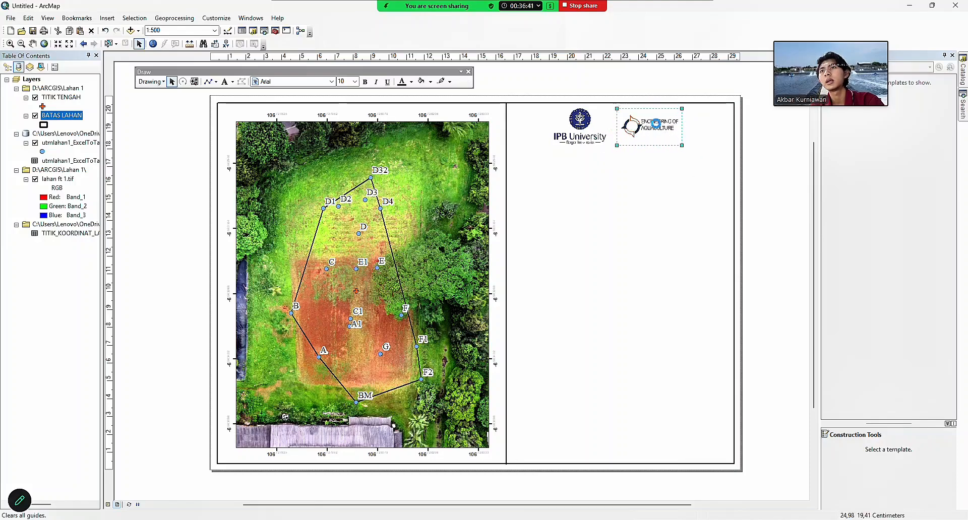
click(665, 181)
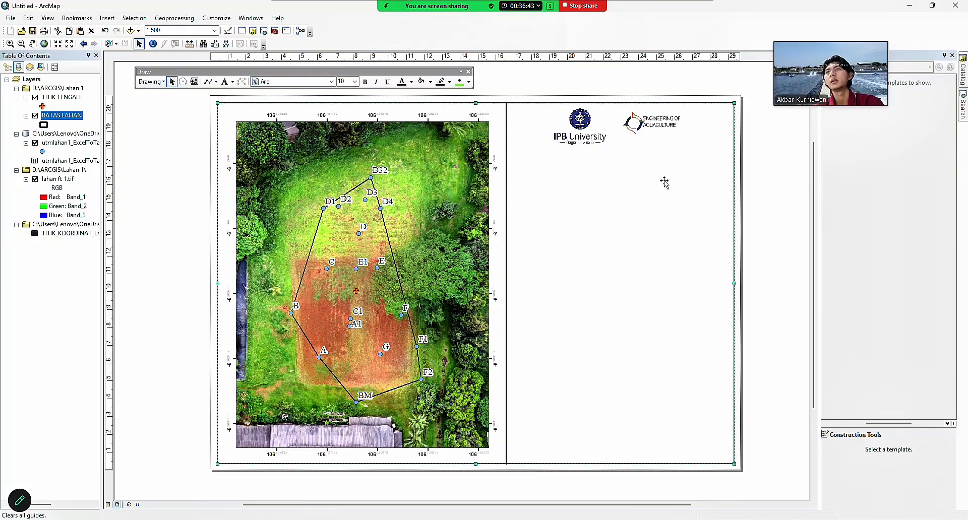
click(111, 149)
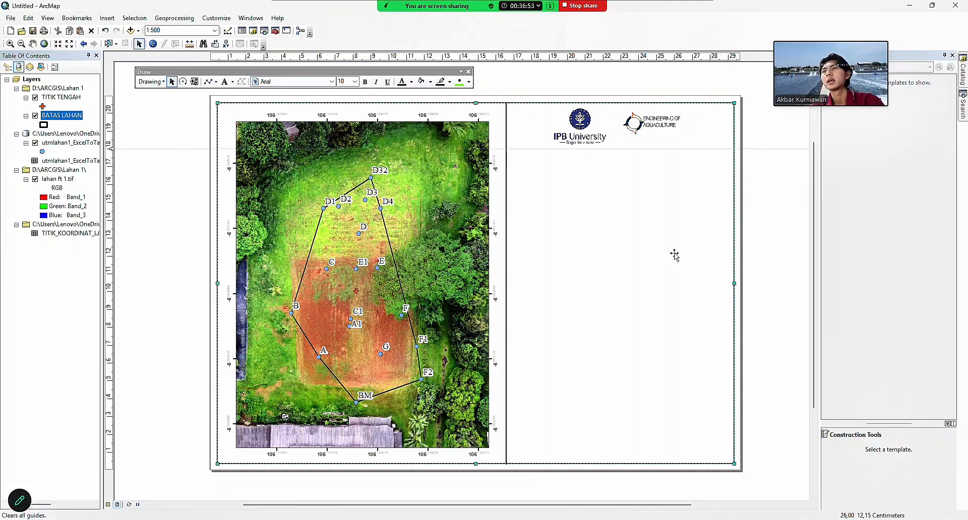
Draw a horizontal line below the logos from the panel divider to the page's right edge.
click(209, 82)
click(506, 149)
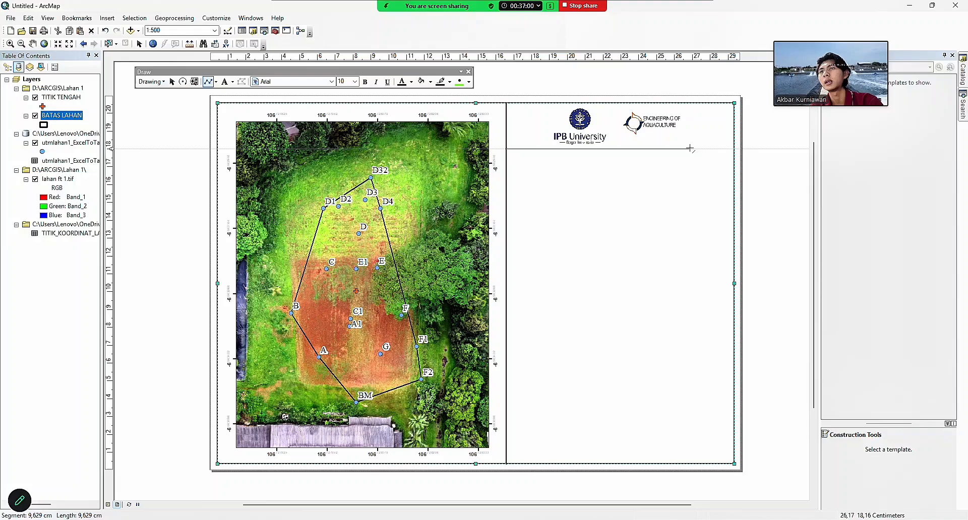
double_click(735, 149)
right_click(604, 152)
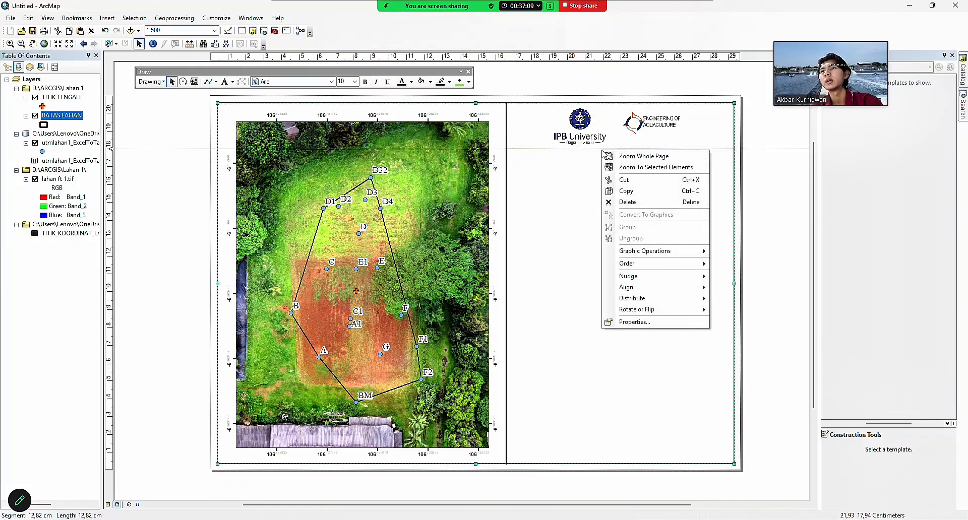
click(633, 321)
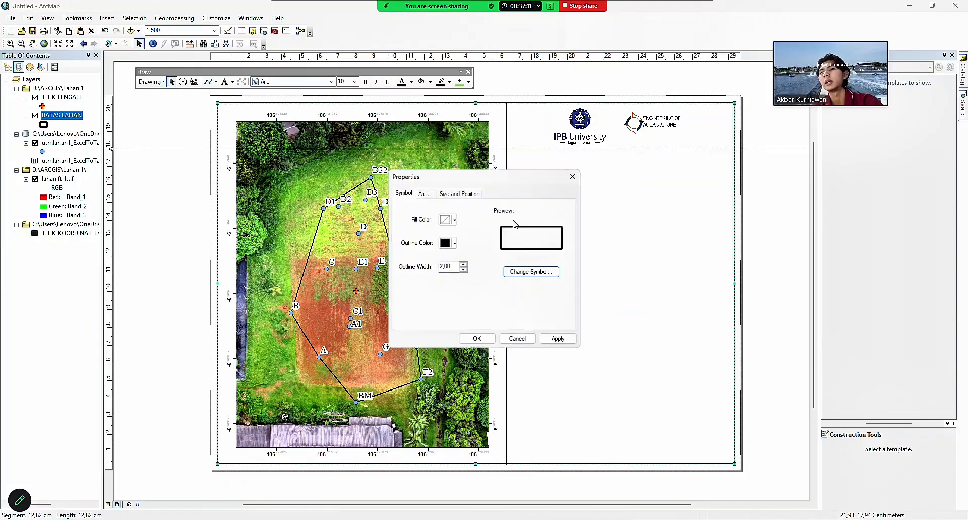
click(454, 243)
click(571, 268)
click(469, 339)
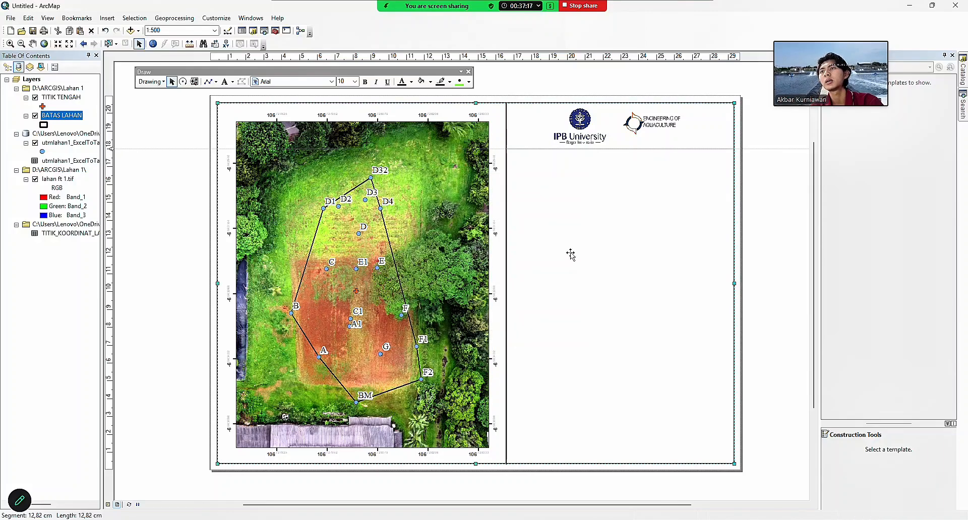
Clear all guides, set the horizontal line's width to 2, and open PETA LATIHAN ENJIN.png.
right_click(109, 149)
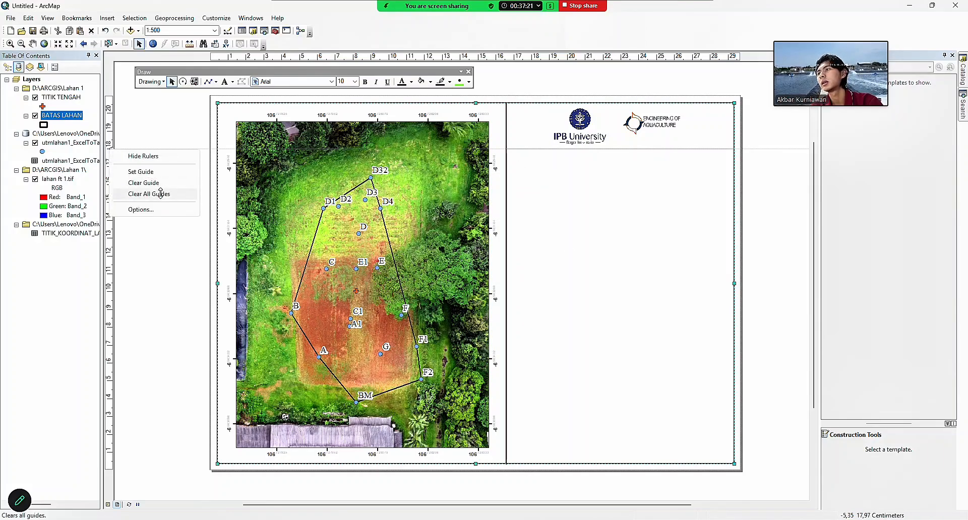
click(156, 194)
right_click(533, 151)
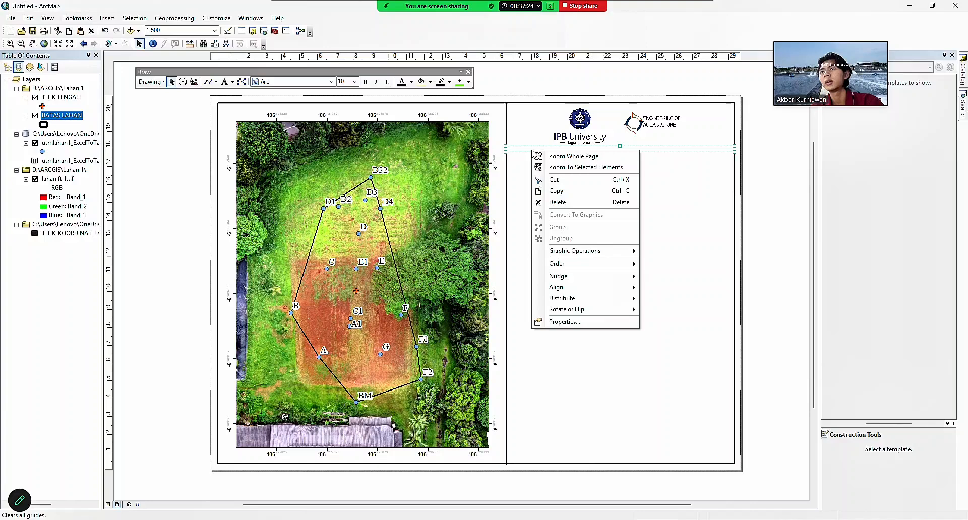
click(565, 321)
text(2)
key(Return)
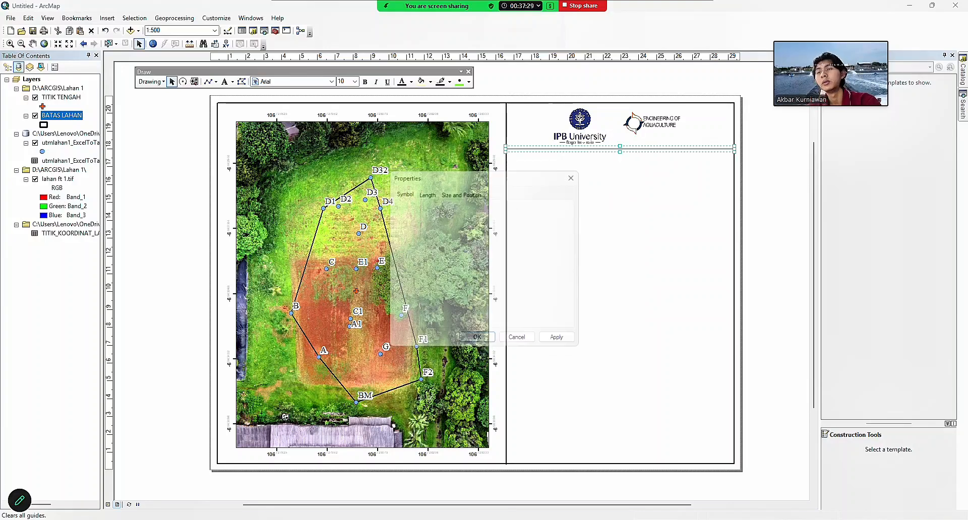
click(592, 238)
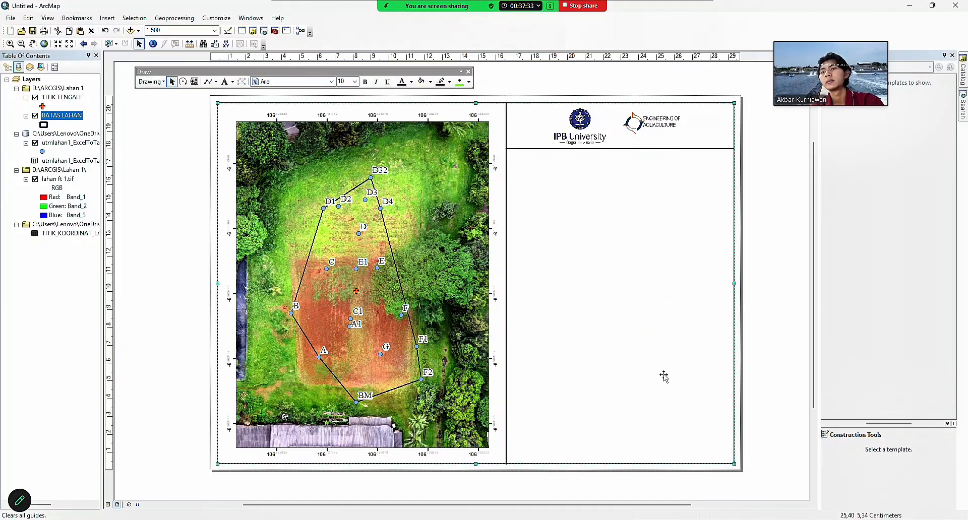
click(583, 486)
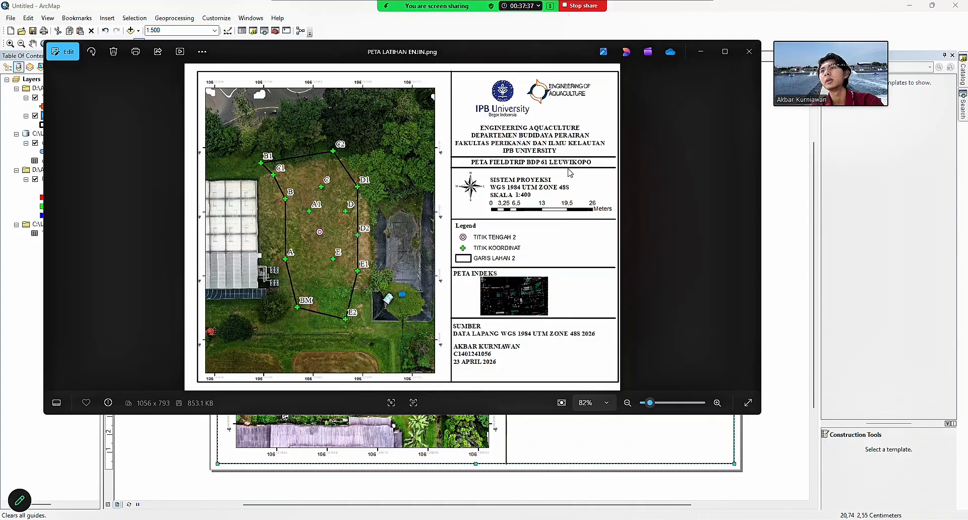
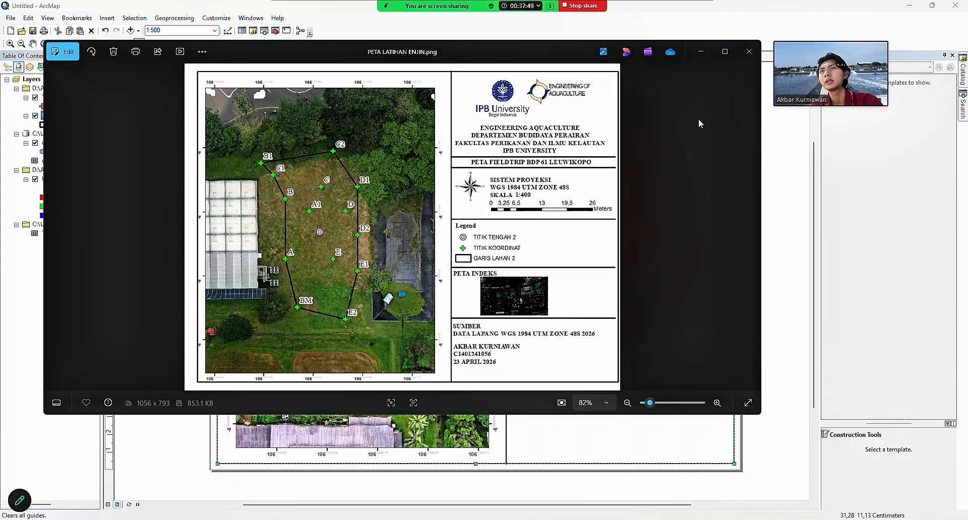
Shrink the Photos window showing PETA LATIHAN ENJIN.png and move it left, beside the layout.
drag(577, 47, 607, 94)
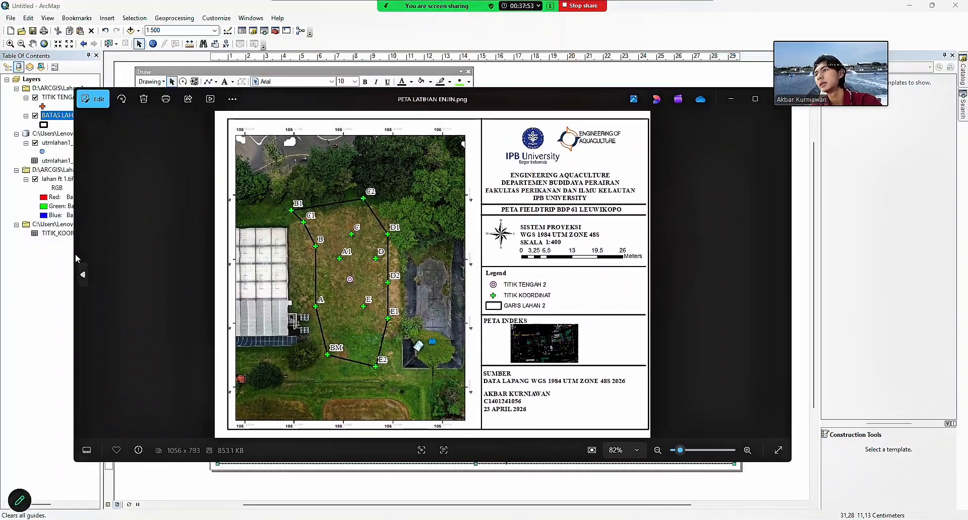
drag(86, 251, 368, 251)
mouse_move(646, 97)
mouse_down()
mouse_move(327, 132)
mouse_move(321, 112)
mouse_up()
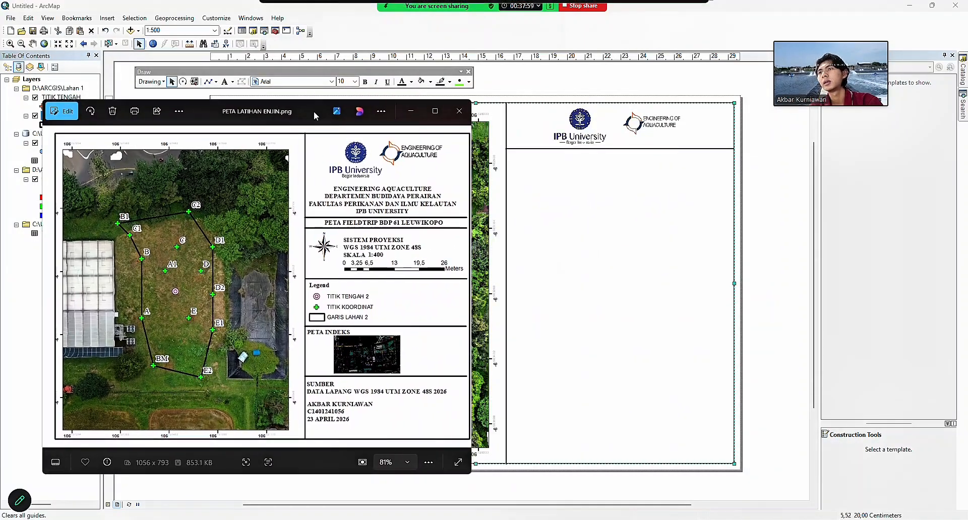
Add a new plain text element in the layout's right panel.
click(226, 83)
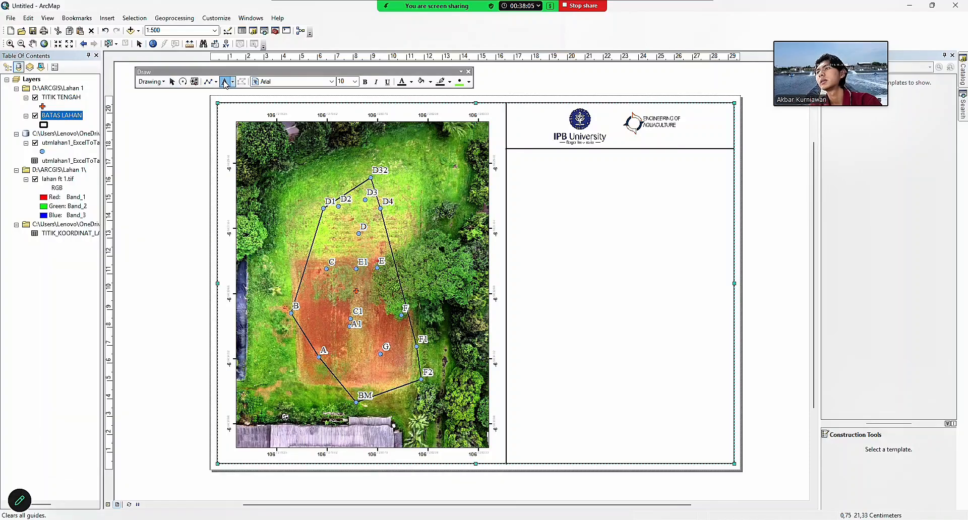
click(232, 82)
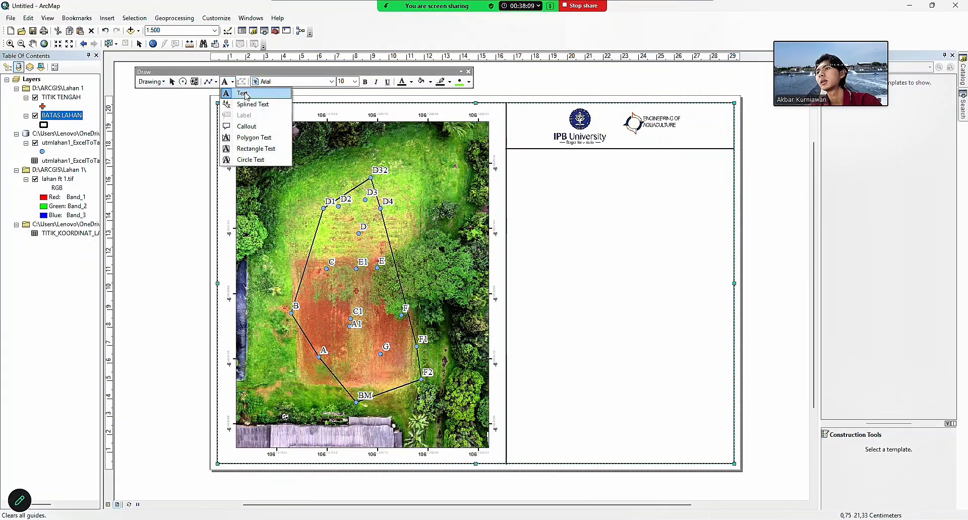
click(245, 93)
click(577, 183)
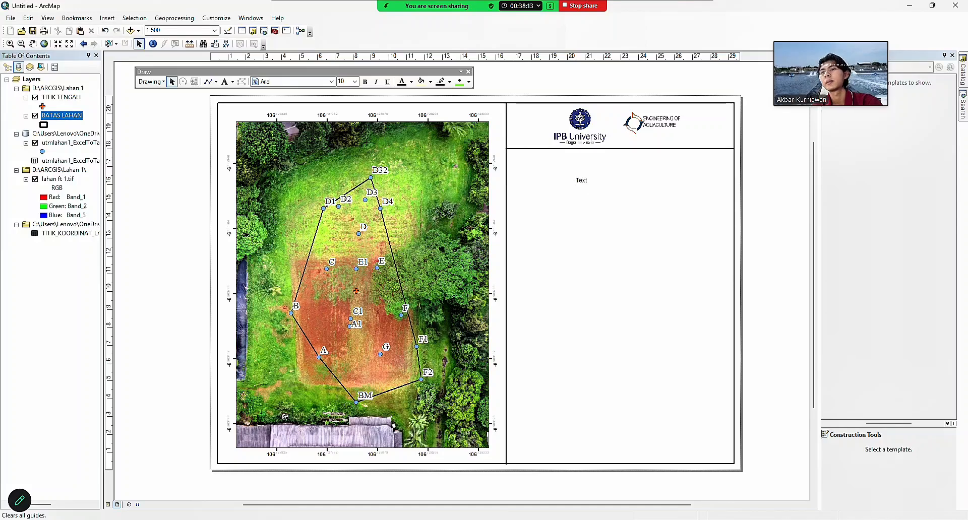
mouse_move(574, 519)
click(577, 485)
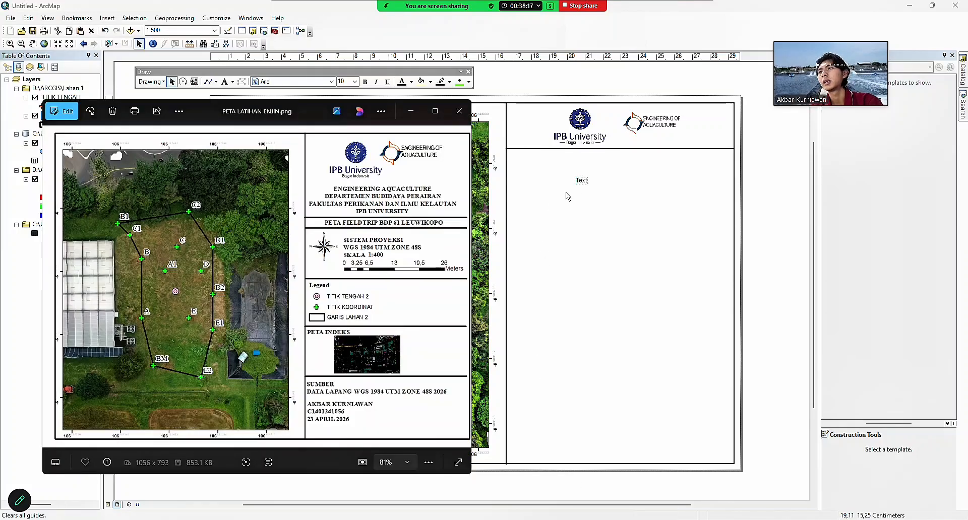
Type the four title lines, ENGINEERING AQUACULTURE to IPB UNIVERSITY, and centre-align them.
double_click(582, 182)
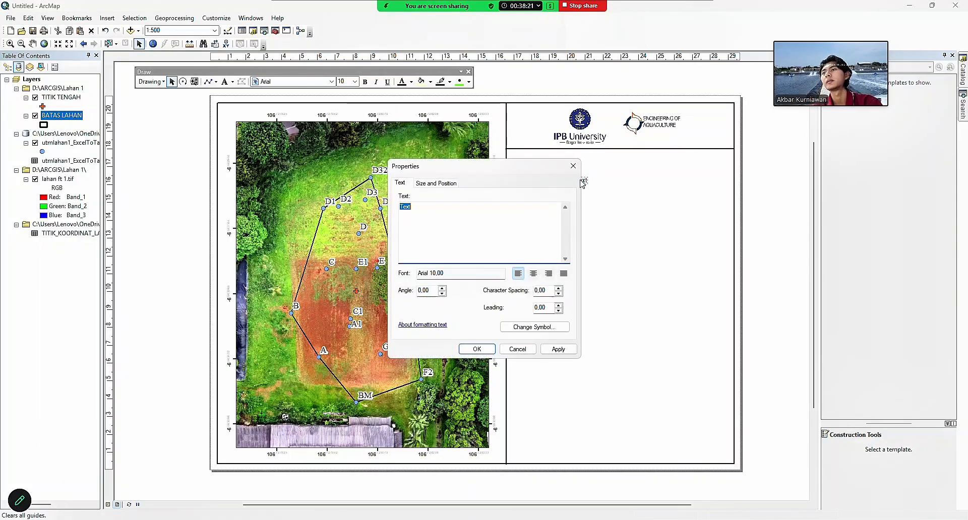
text(ENGINEERING A)
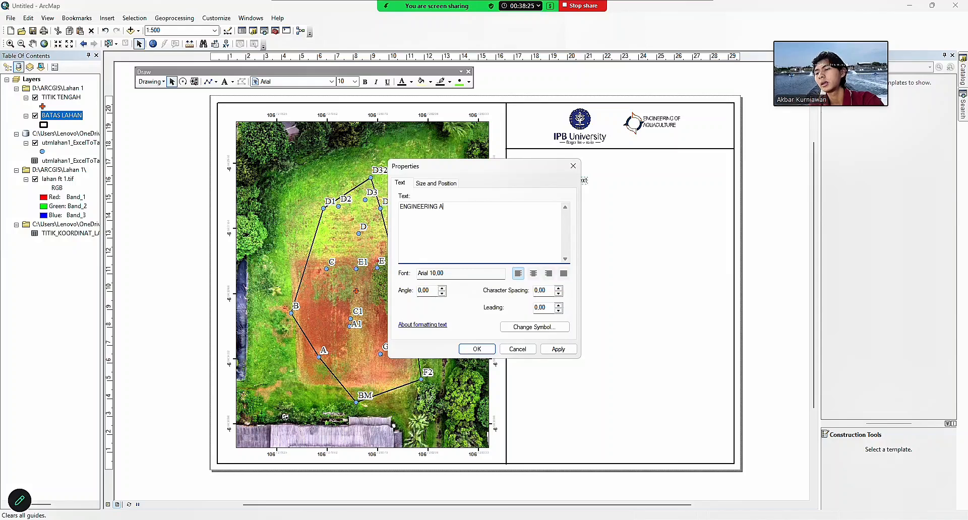
text(QUACULTURE DEP)
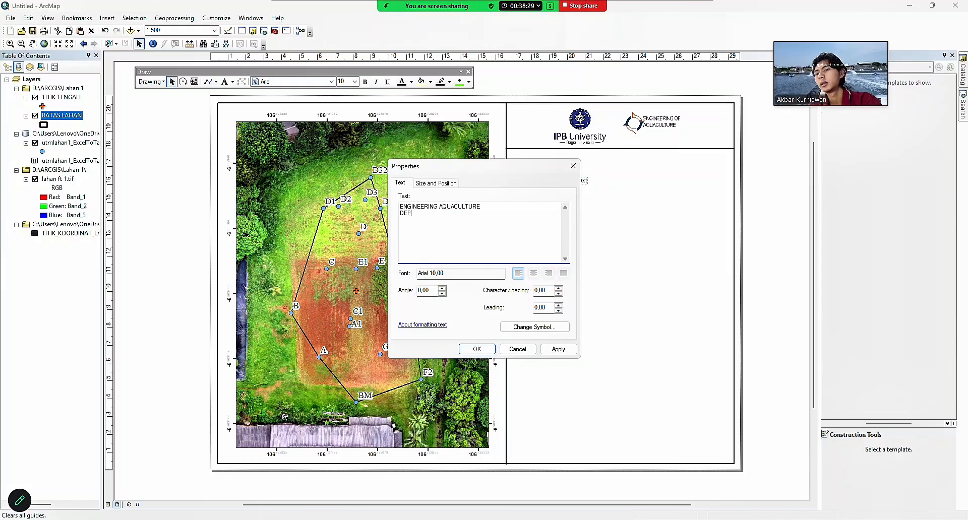
text(ARTEMEN B)
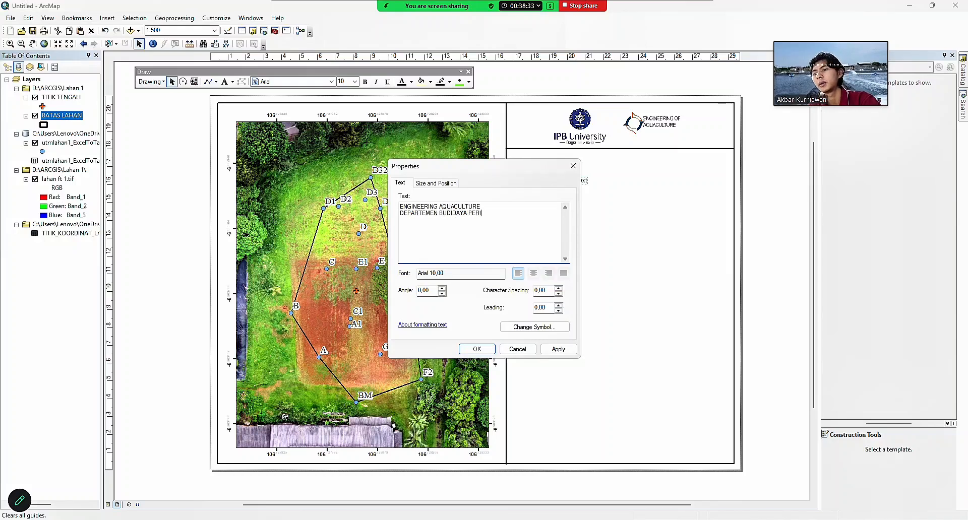
text(UDIDAYA PERAIRAN)
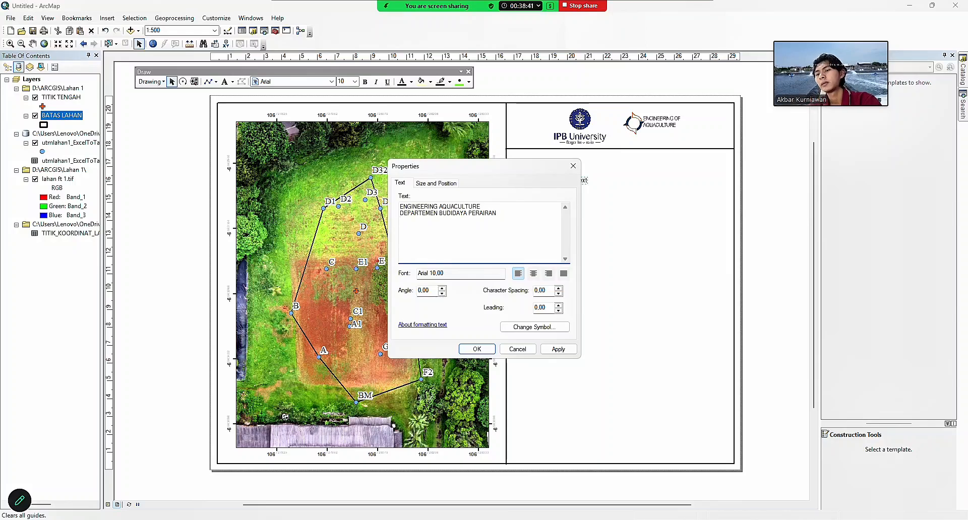
mouse_move(578, 519)
click(584, 486)
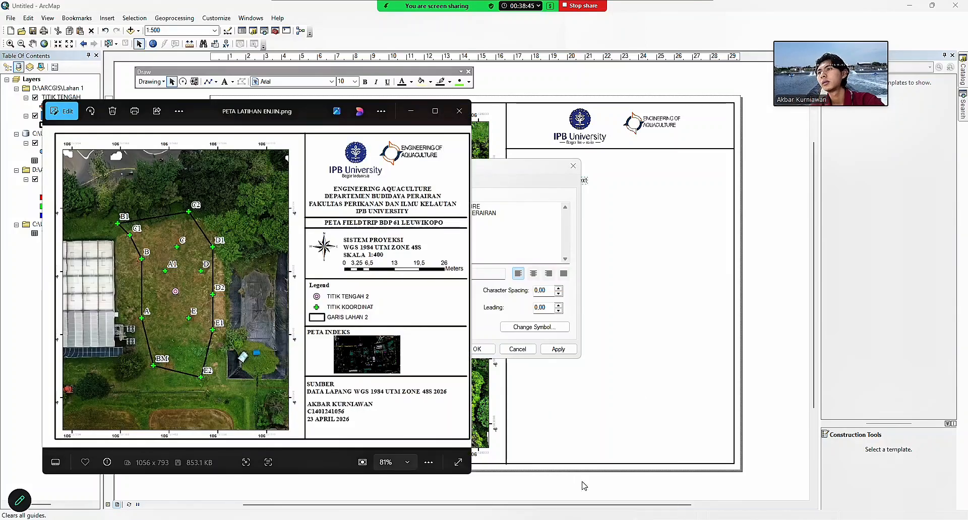
click(411, 111)
click(455, 221)
text(FAKU)
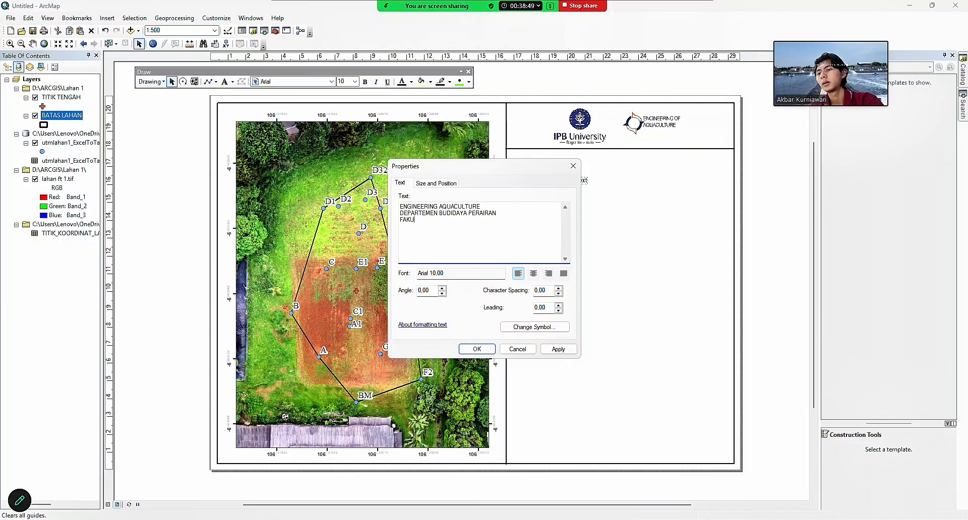
text(LTAS PERIKANAN DAN IL)
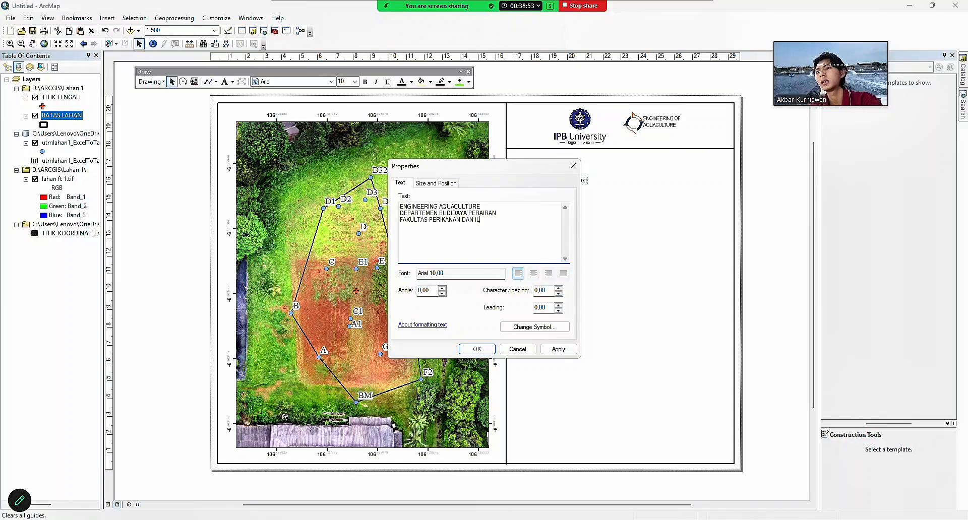
text(MU KELAURA)
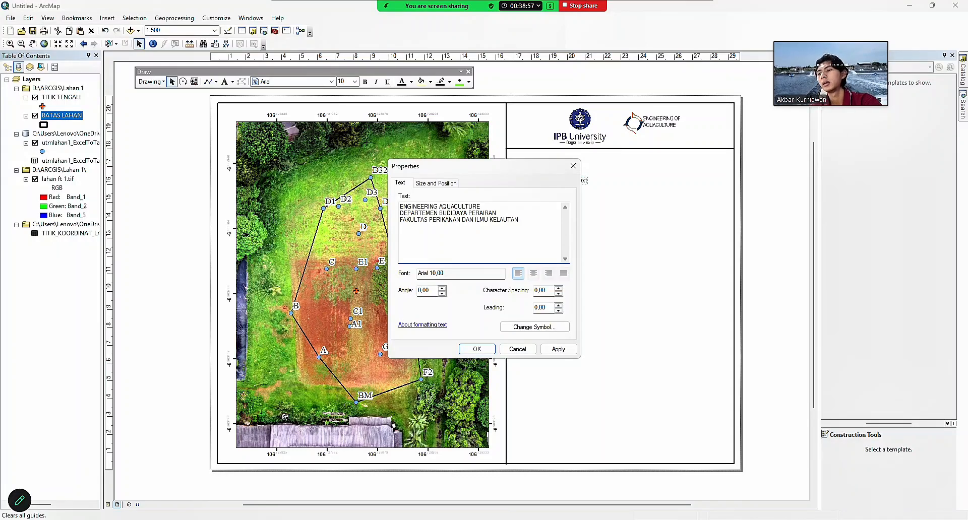
text(IPB UNIVERSITU)
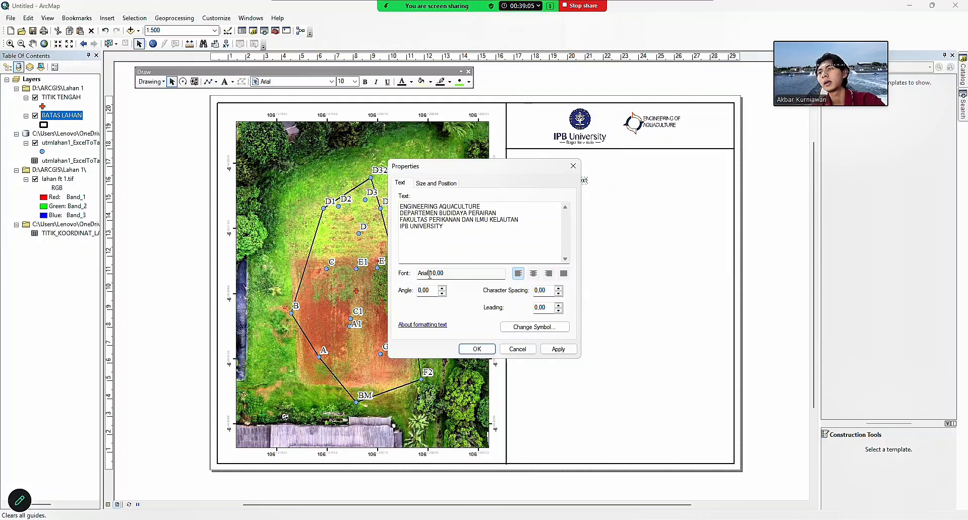
click(534, 275)
click(435, 182)
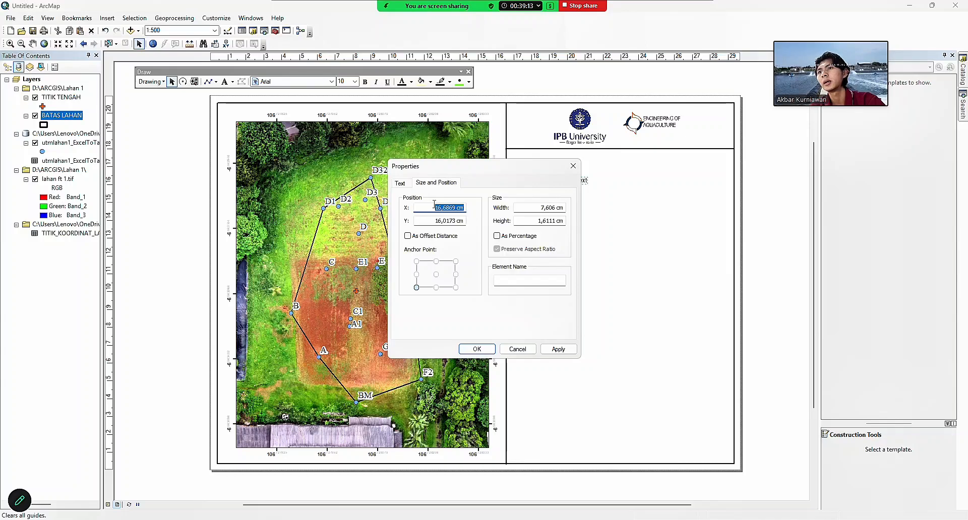
Set the title's font to Times New Roman, size 12.
click(408, 185)
click(470, 274)
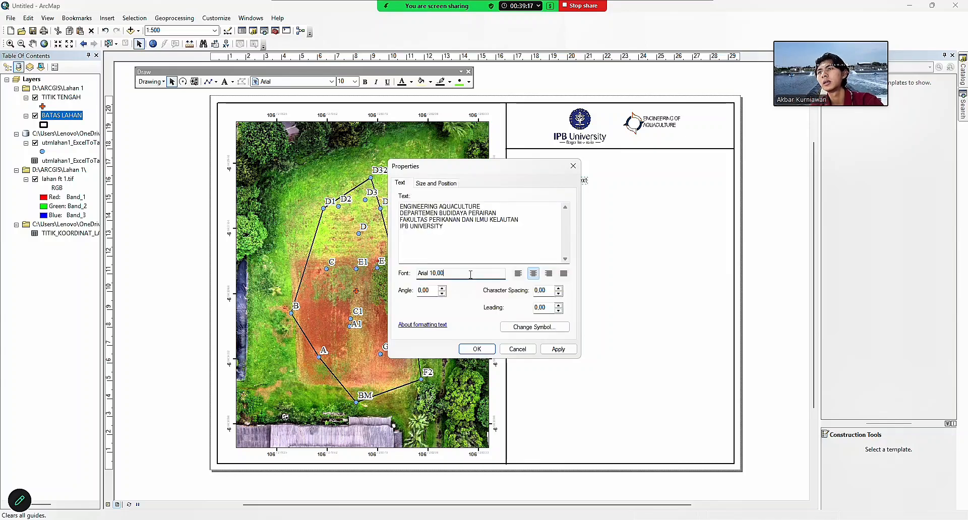
click(530, 327)
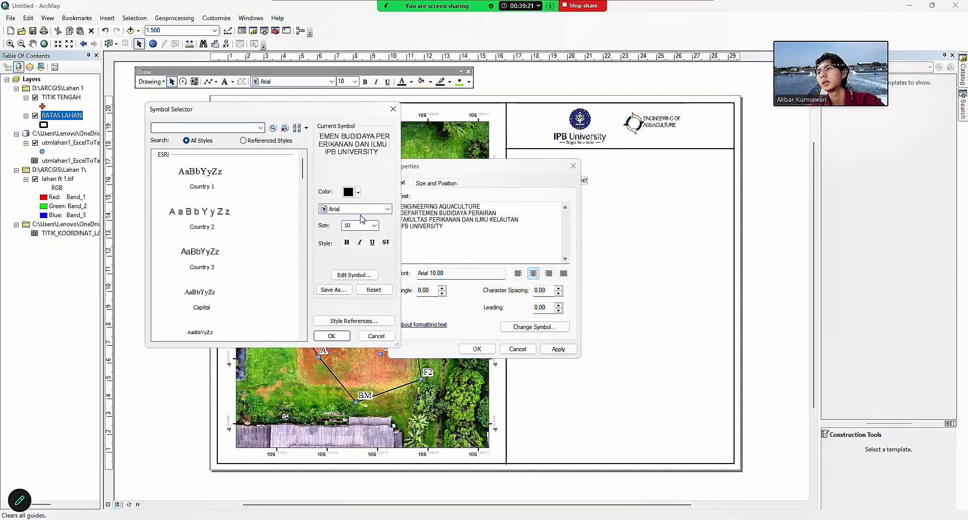
click(386, 209)
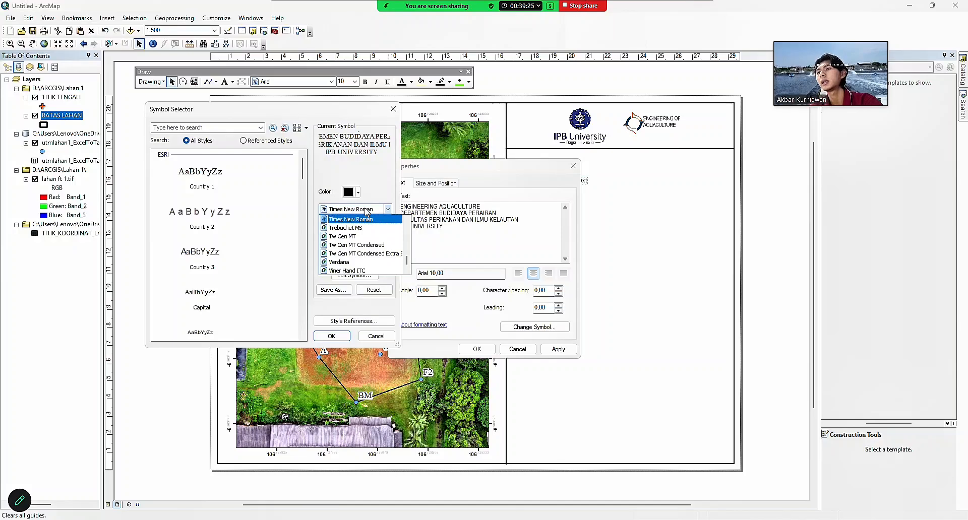
click(364, 217)
click(374, 226)
click(358, 249)
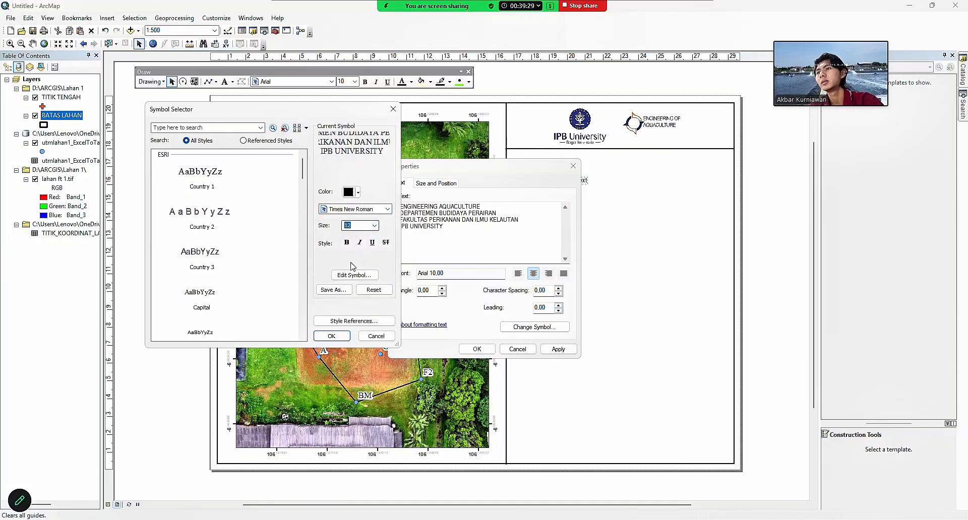
click(330, 336)
click(477, 349)
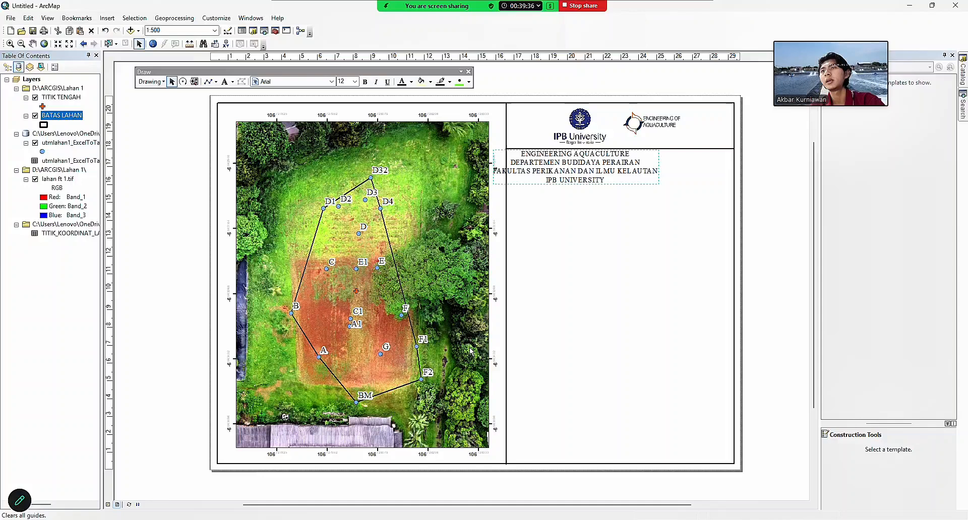
Make the institution title bold.
right_click(586, 171)
click(605, 342)
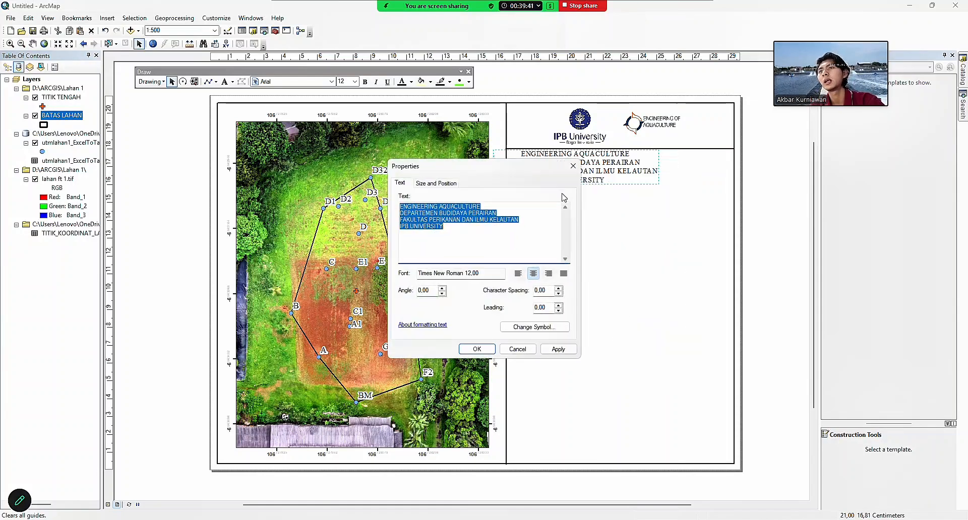
click(533, 327)
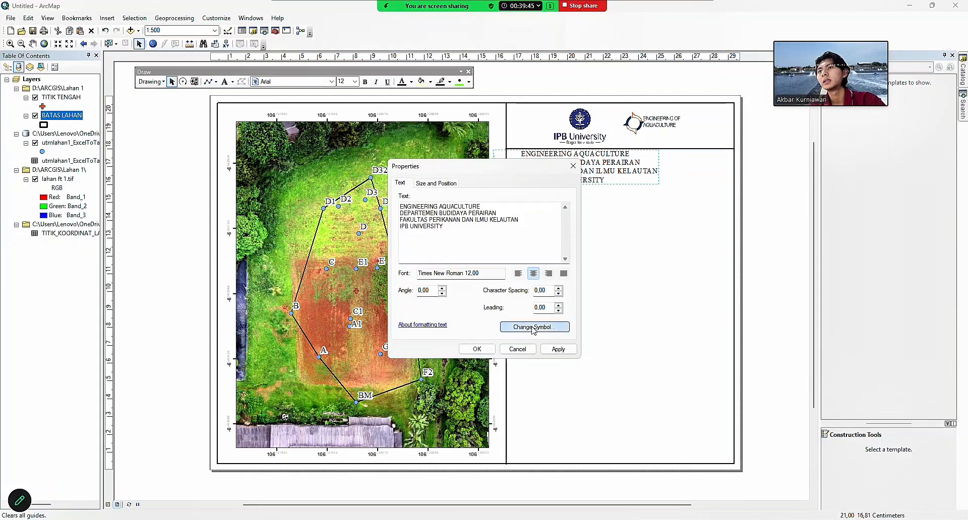
click(348, 244)
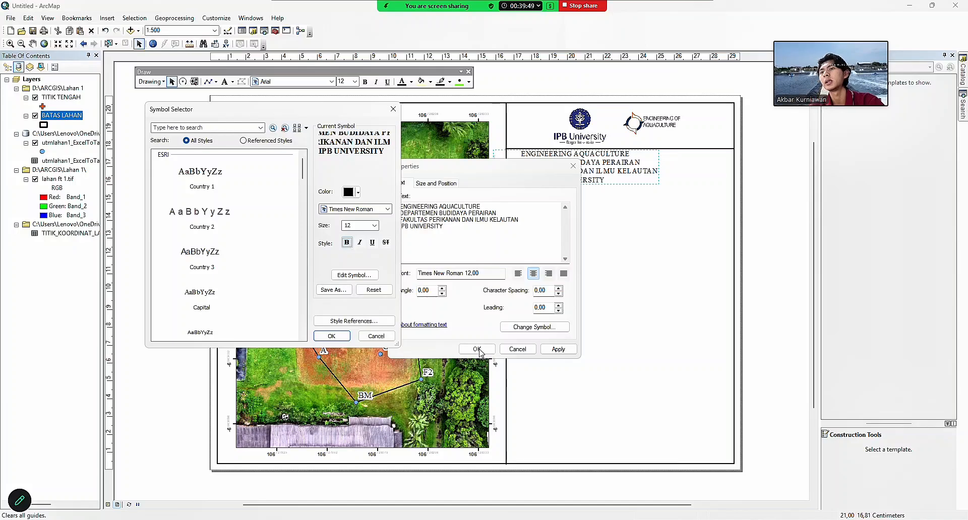
click(331, 336)
click(477, 349)
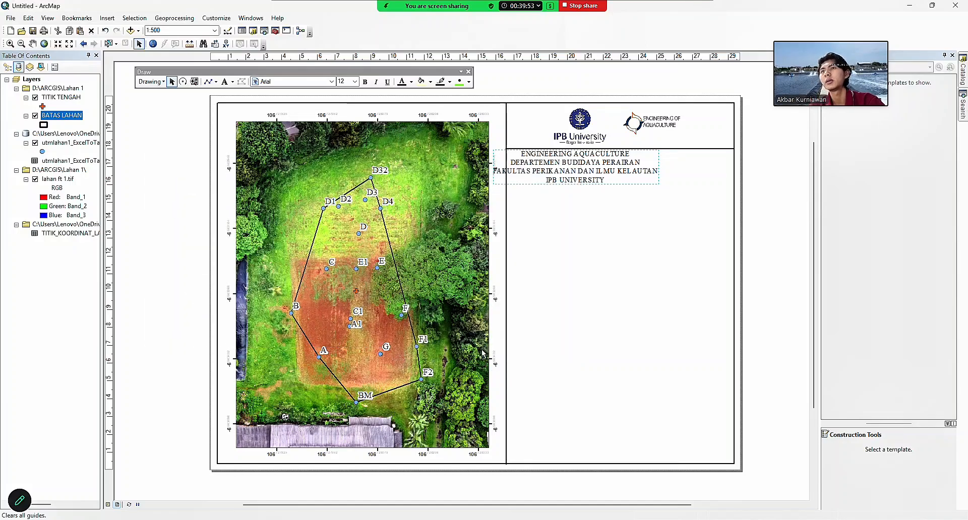
Move the institution title higher and place the divider line directly beneath it.
drag(593, 165, 640, 194)
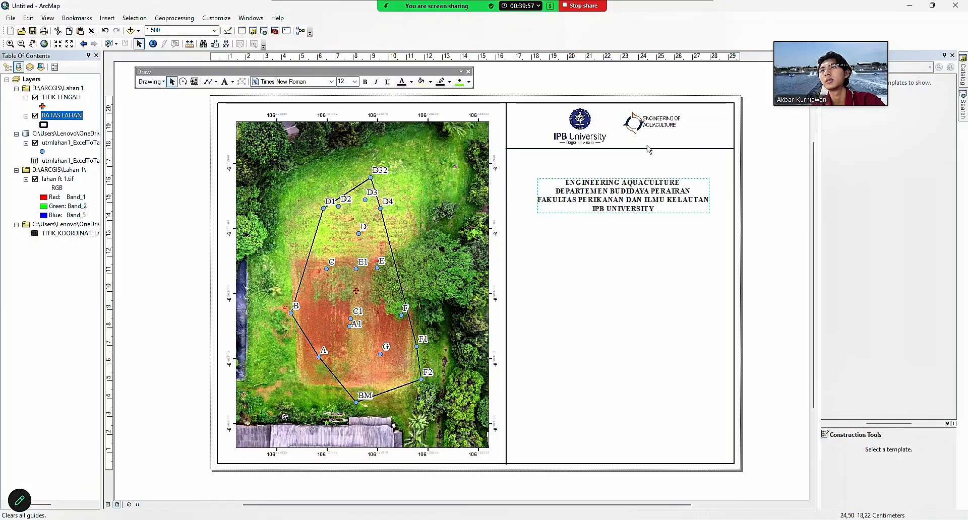
click(645, 148)
drag(645, 149, 646, 241)
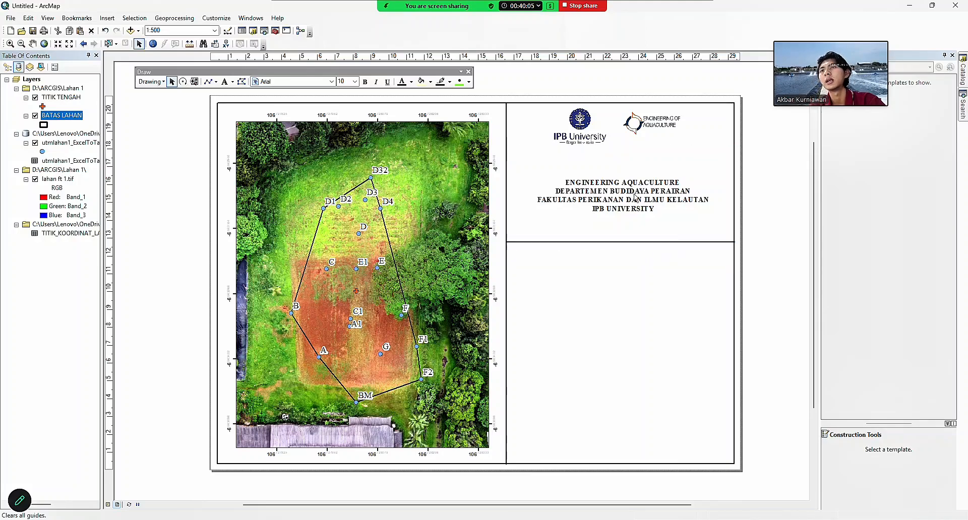
drag(628, 207, 628, 177)
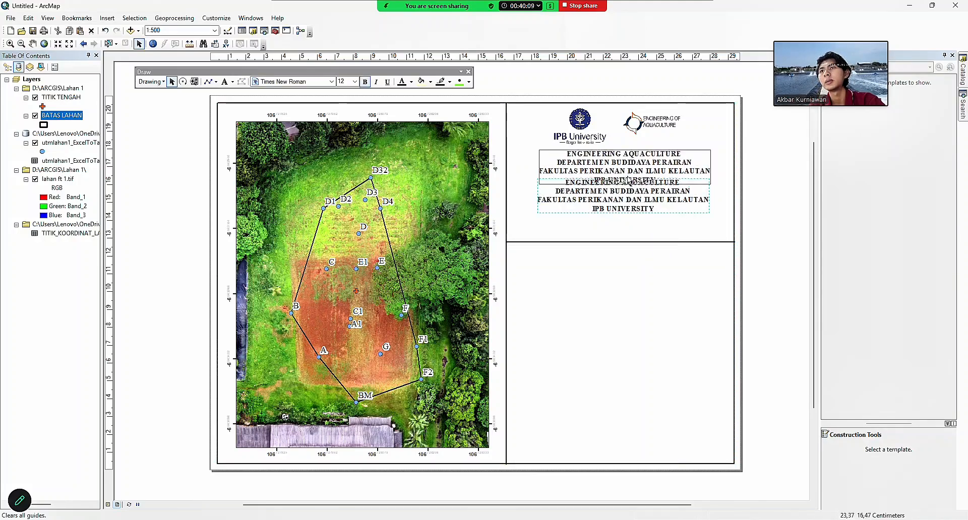
click(613, 519)
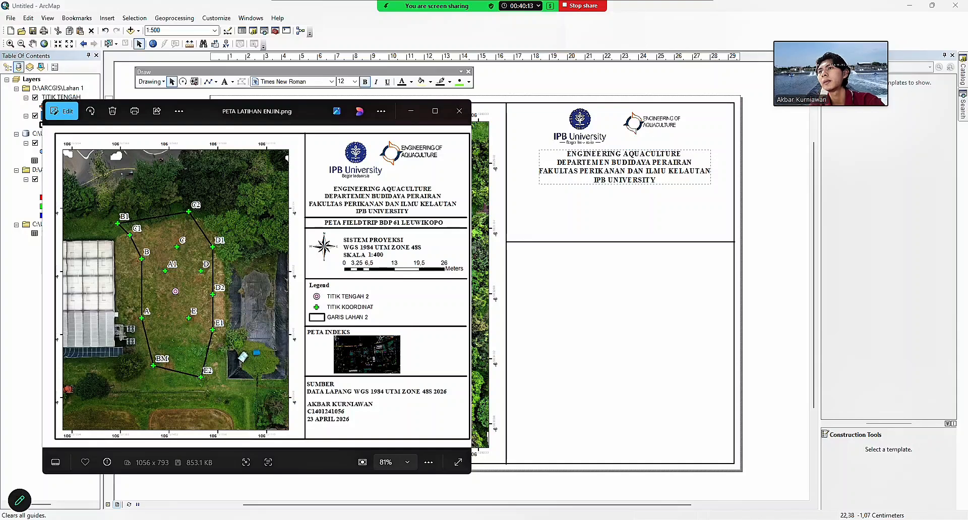
click(412, 111)
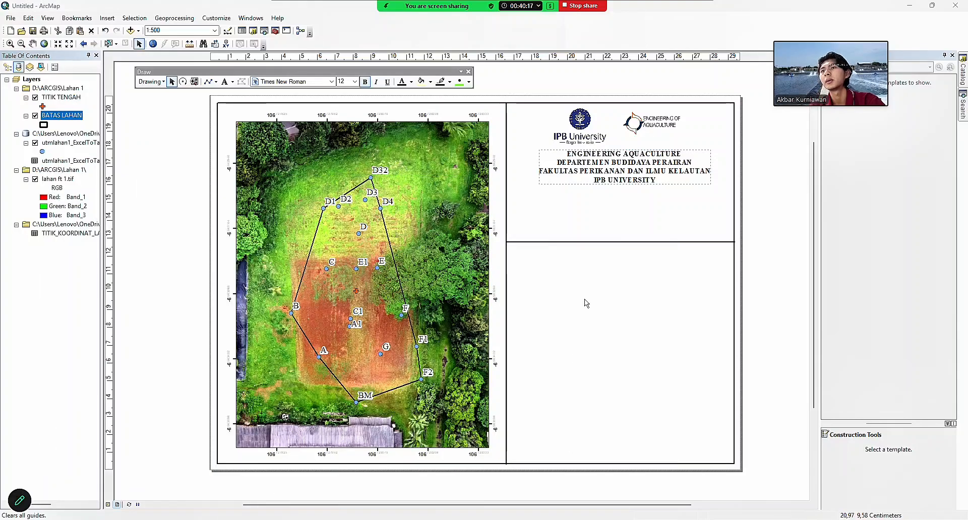
drag(598, 242, 600, 190)
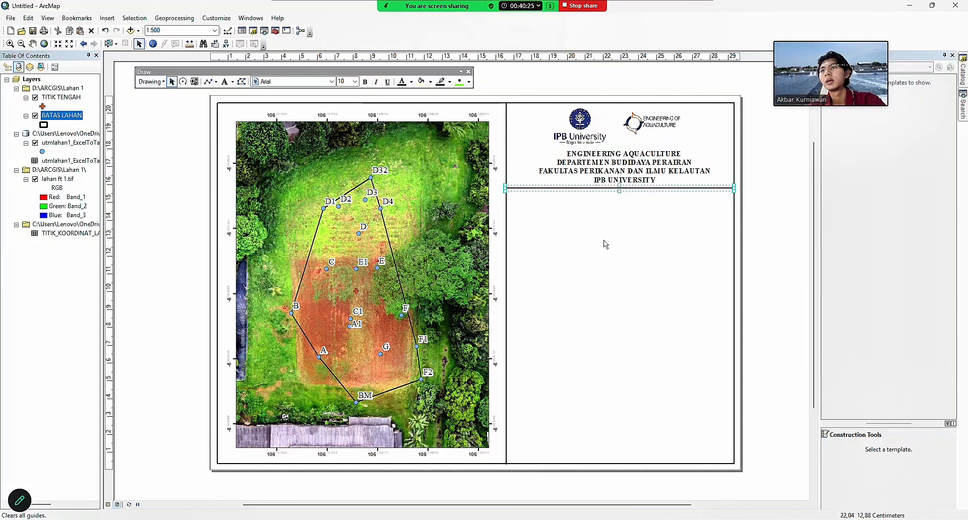
click(611, 189)
Duplicate the divider line and place the copy just below the first.
click(611, 189)
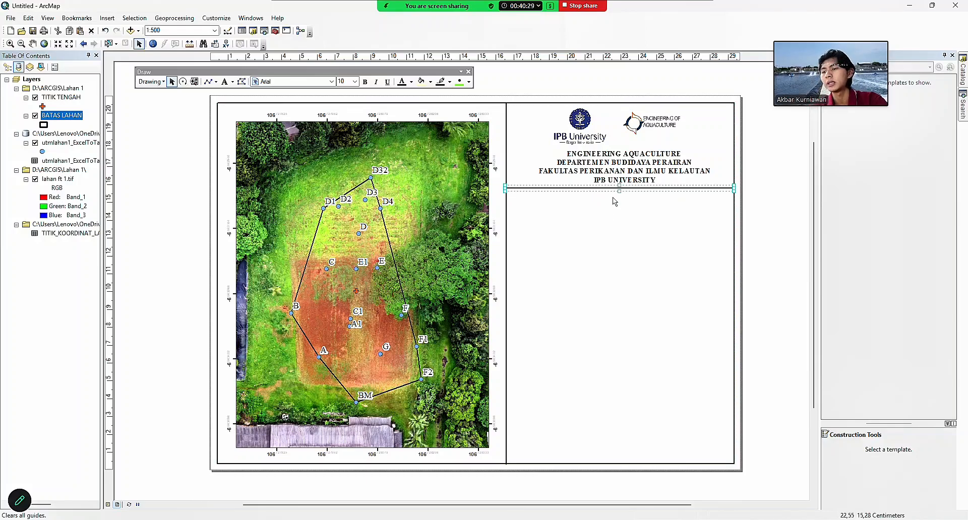
key(ctrl+c)
key(ctrl+v)
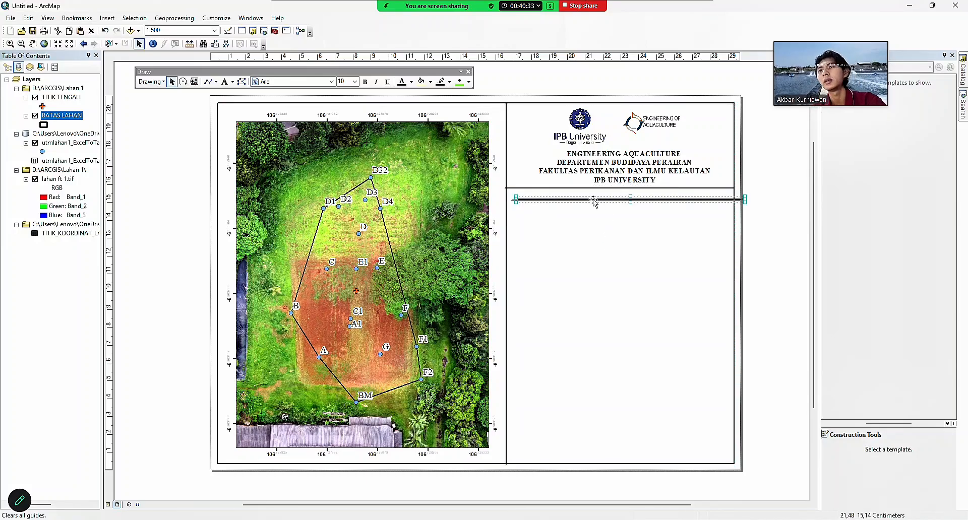
drag(590, 202, 581, 203)
click(619, 165)
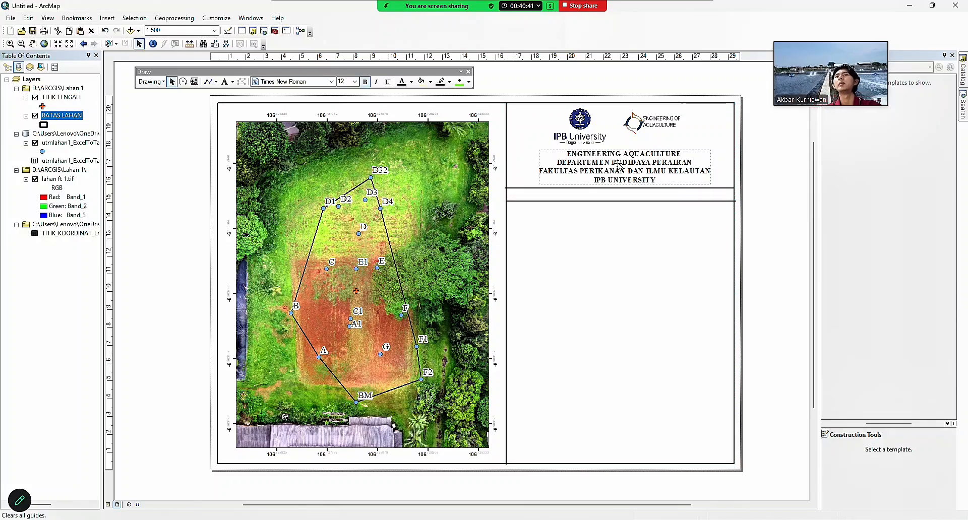
Duplicate the institution title and retype the copy as PETA FIELD TRIP BDP 61.
key(ctrl+c)
key(ctrl+v)
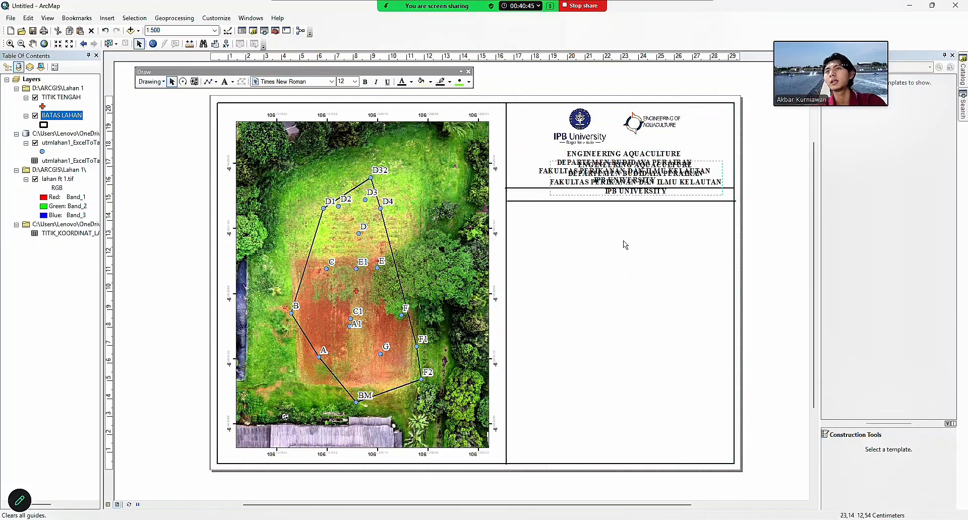
drag(630, 172, 620, 254)
double_click(622, 262)
key(BackSpace)
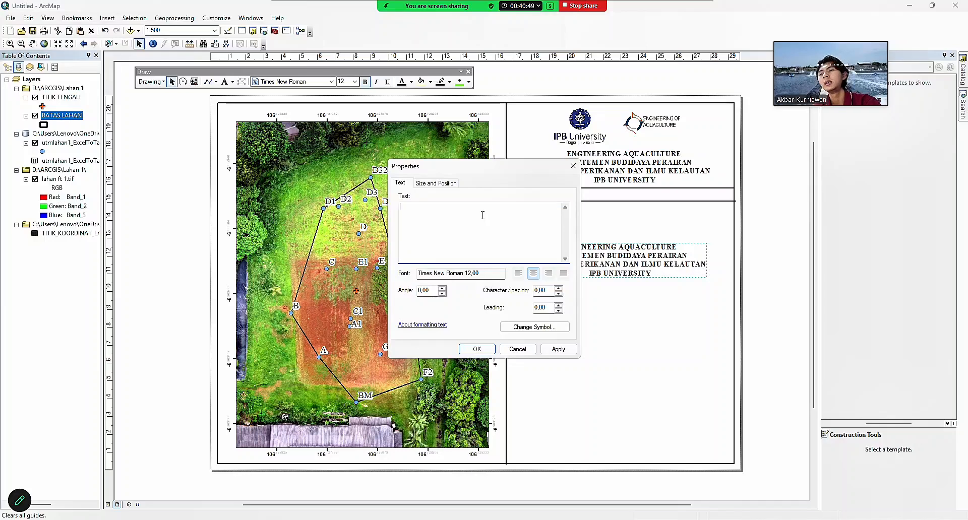
text(FIL)
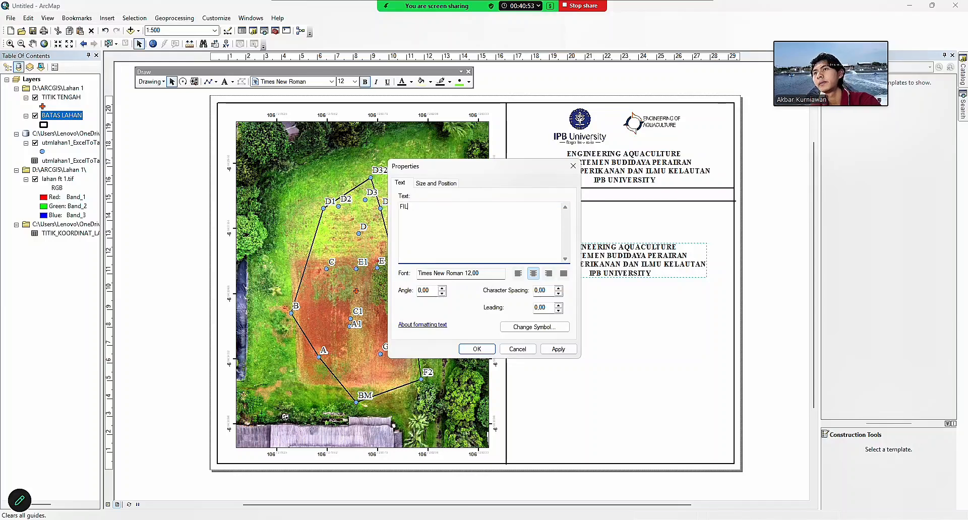
text(ED TR)
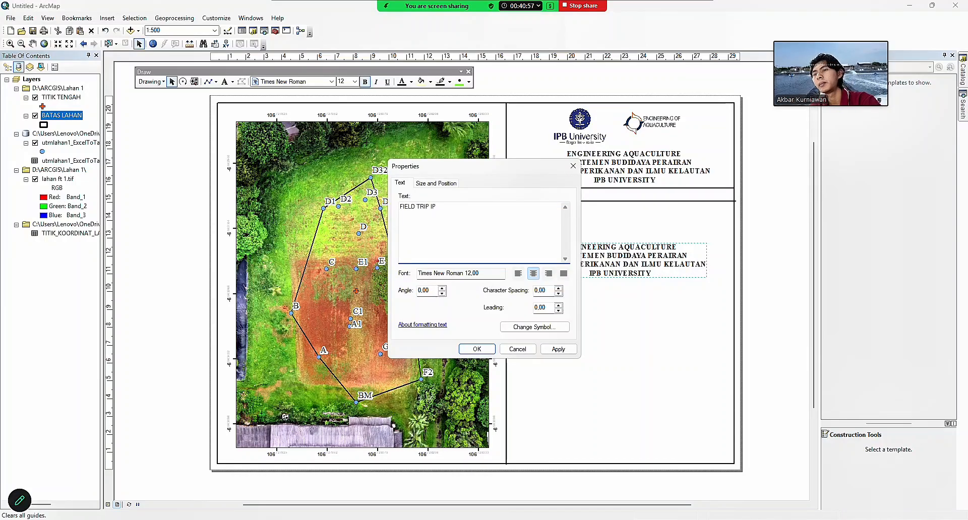
text(IP BDP 61 LEUWIKOPO)
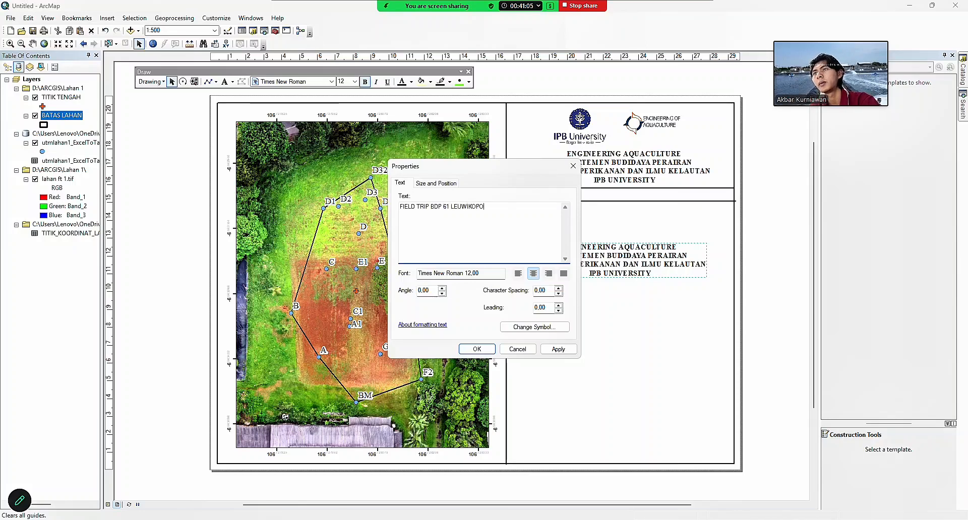
click(569, 483)
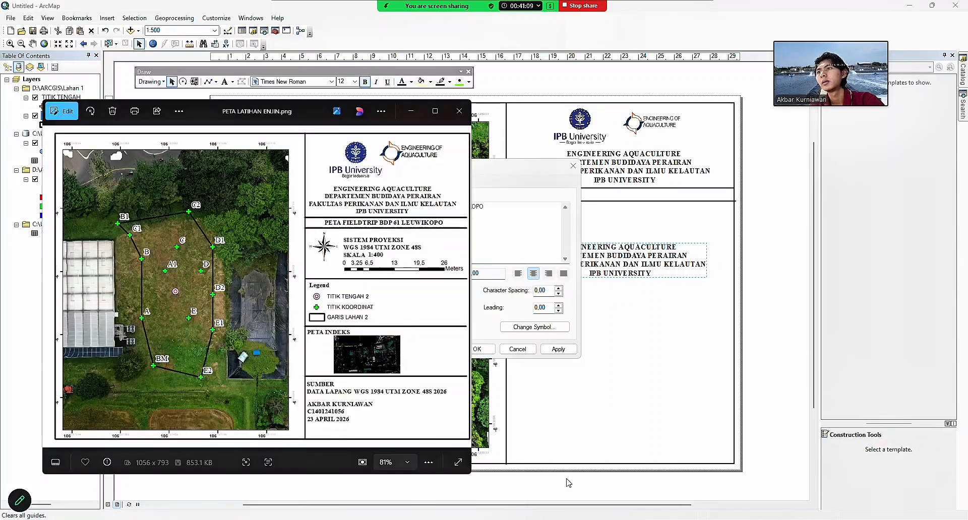
click(400, 207)
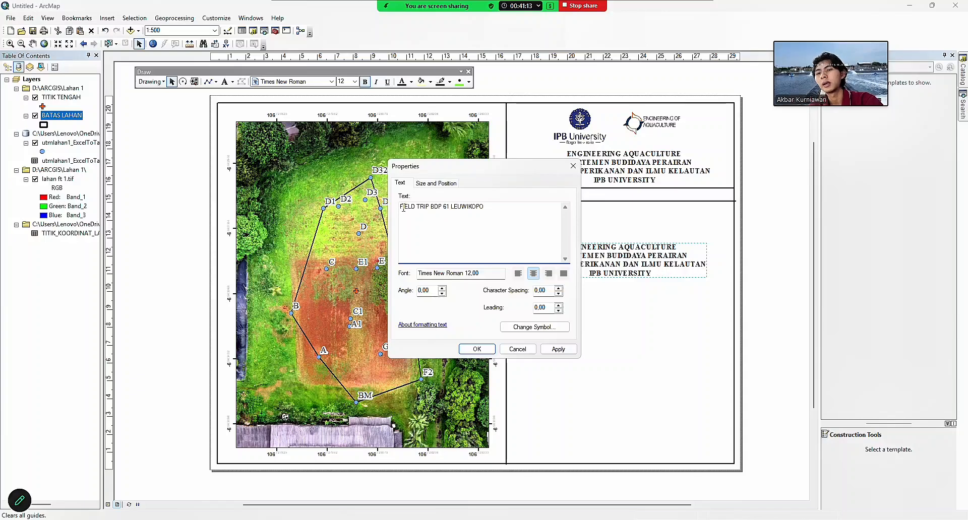
text(PETA)
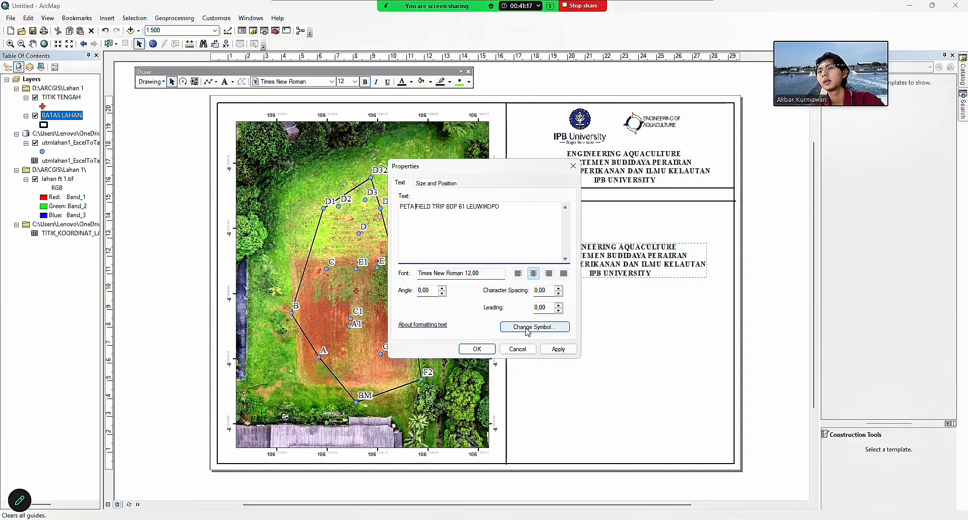
Apply the new map title and place it in the band between the two lines.
click(534, 327)
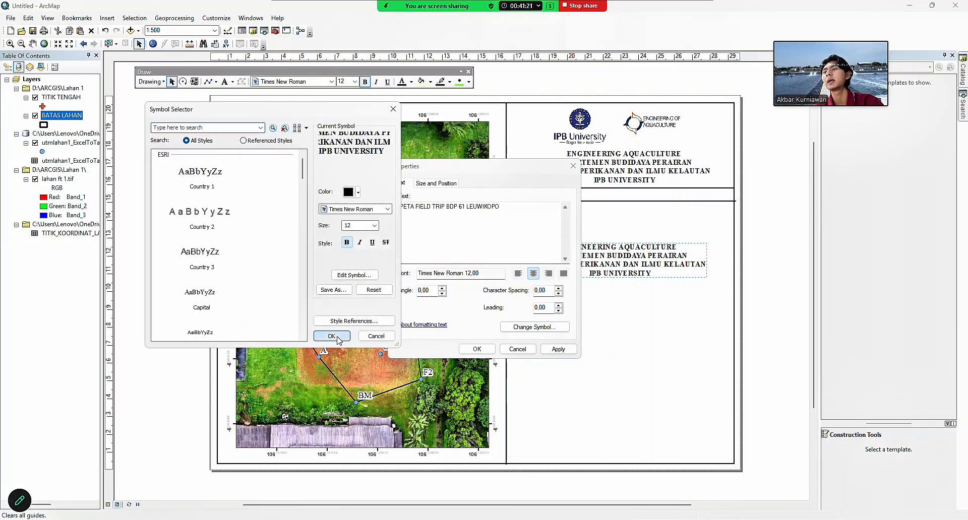
click(332, 336)
click(477, 349)
drag(621, 273, 623, 198)
click(628, 237)
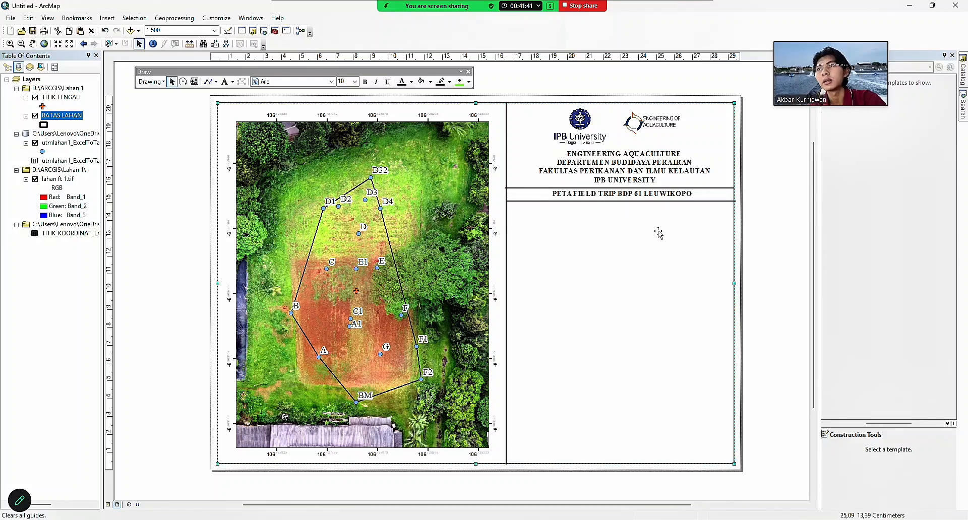
Insert an ESRI North 8 north arrow and place it below the map title band.
click(518, 202)
click(533, 208)
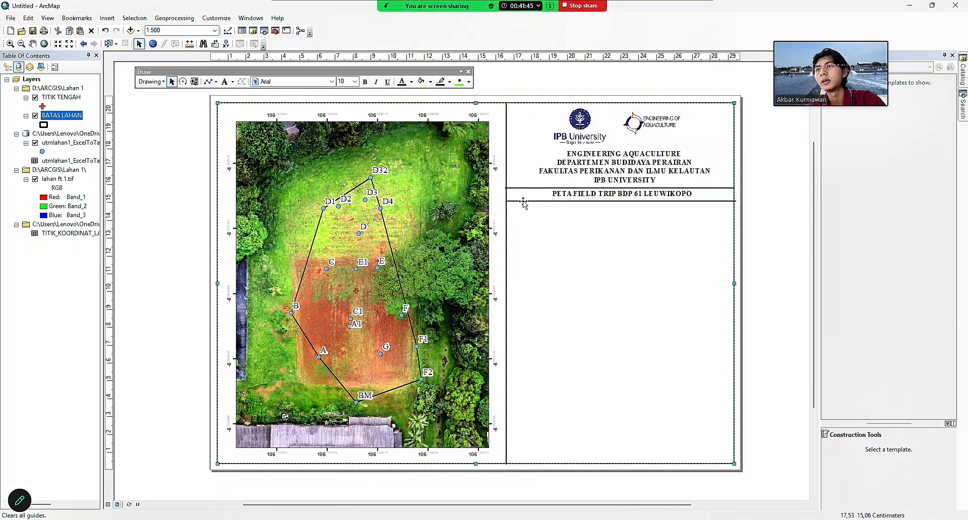
click(524, 202)
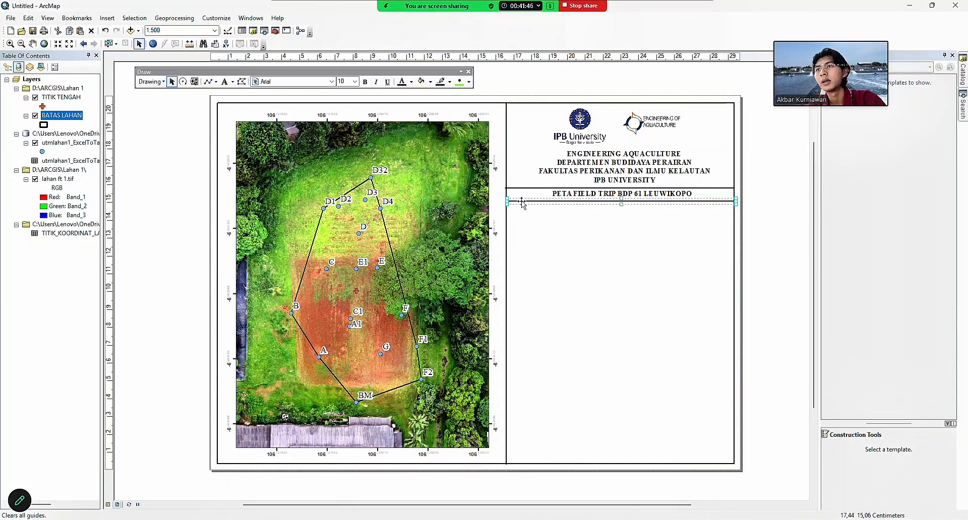
click(548, 254)
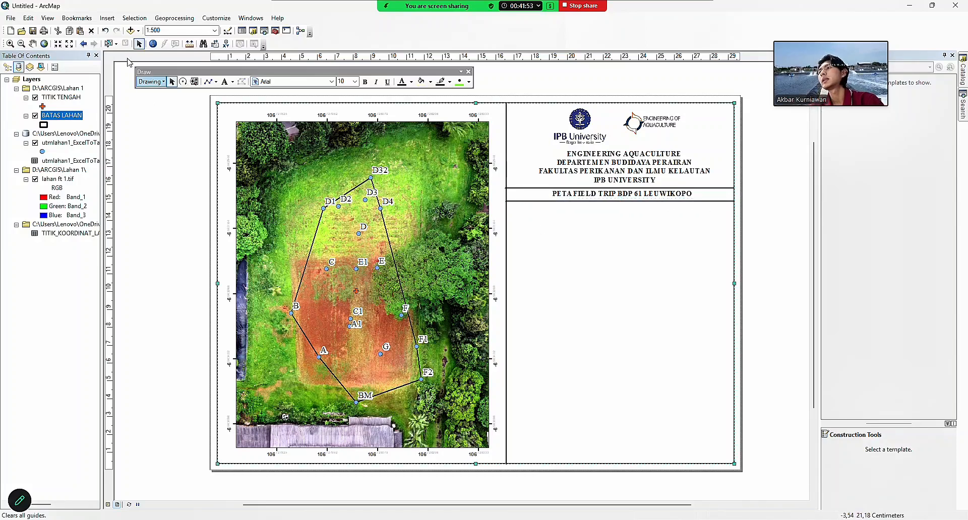
click(107, 18)
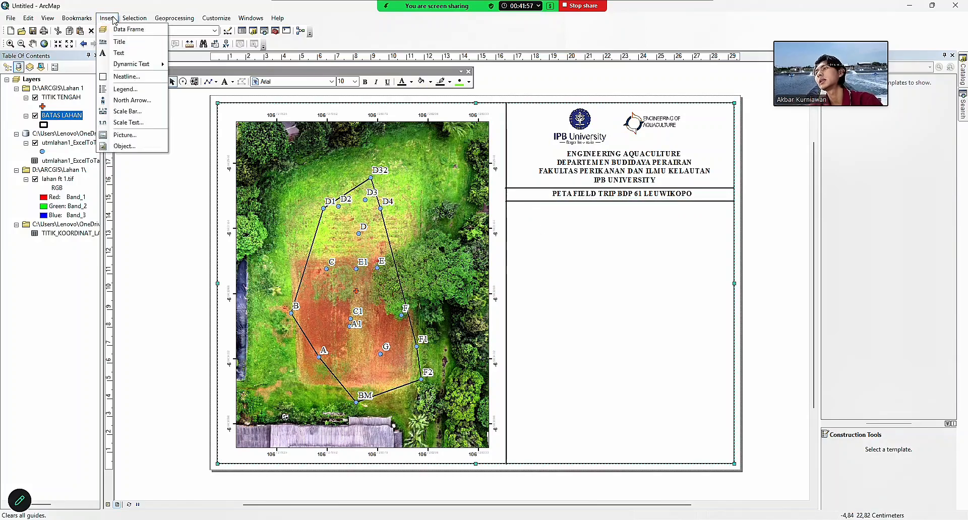
click(132, 100)
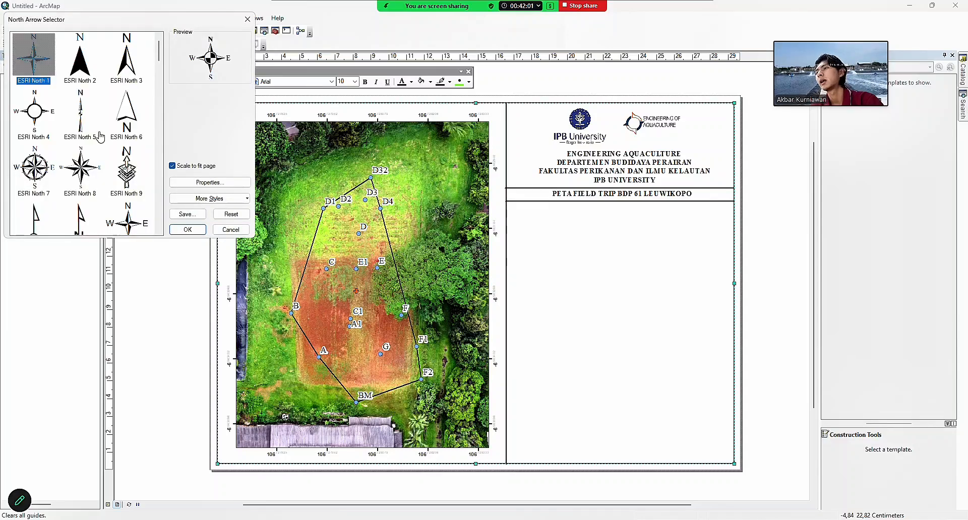
click(74, 59)
scroll(92, 133, down, 6)
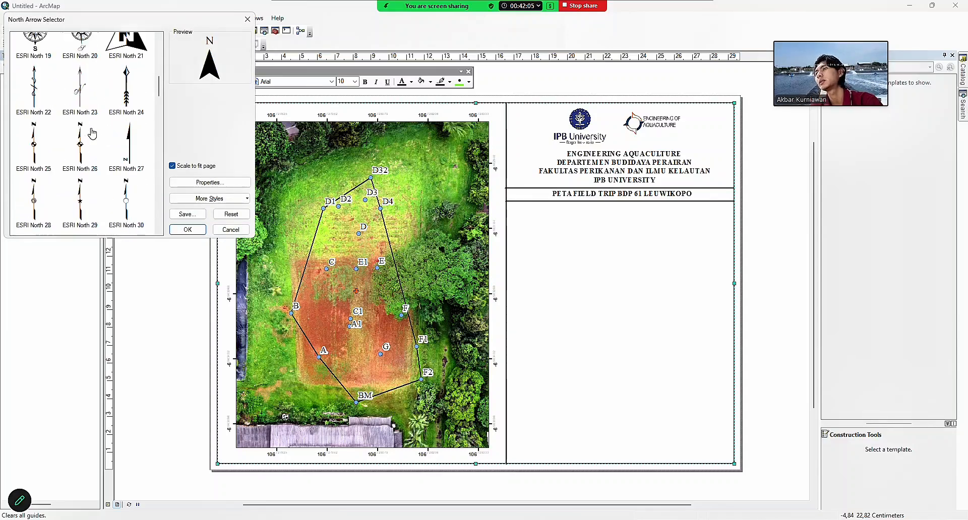
scroll(92, 133, up, 5)
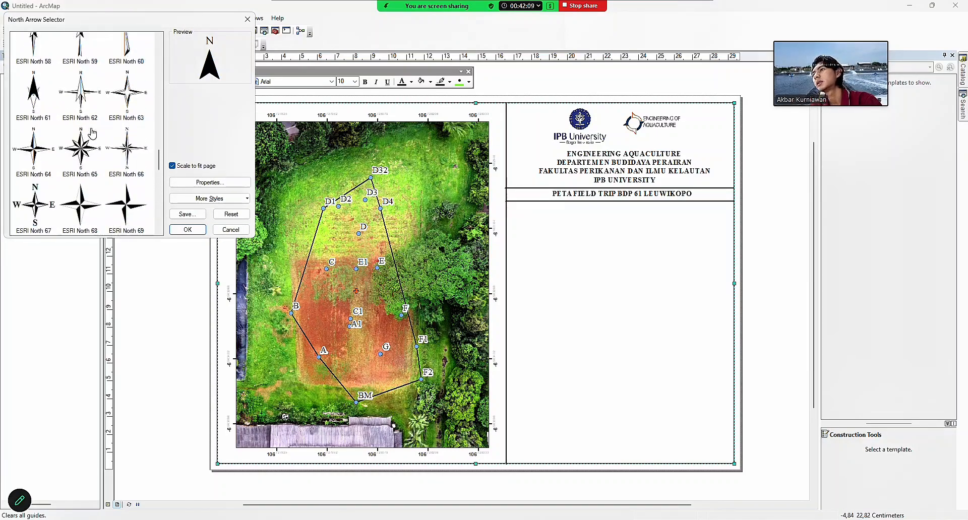
scroll(92, 133, up, 5)
click(89, 94)
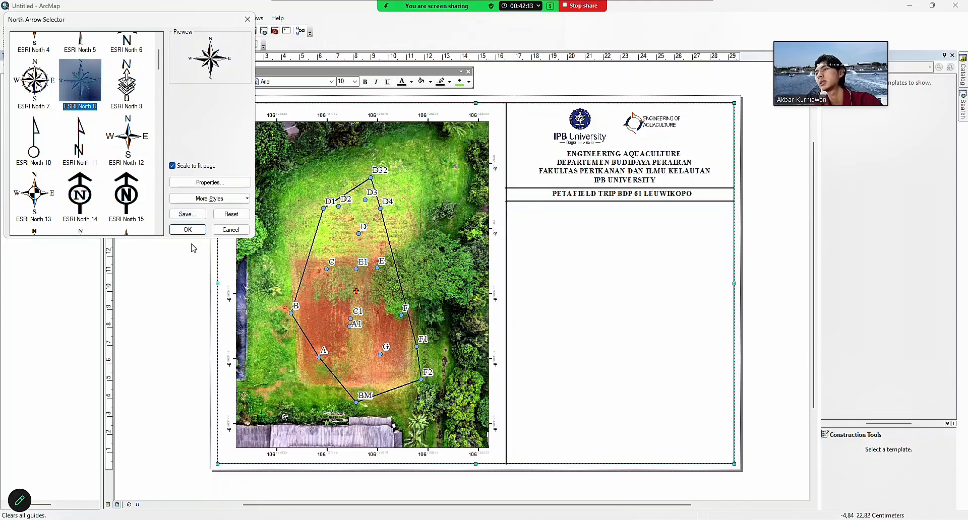
click(187, 230)
drag(391, 322, 535, 223)
click(604, 236)
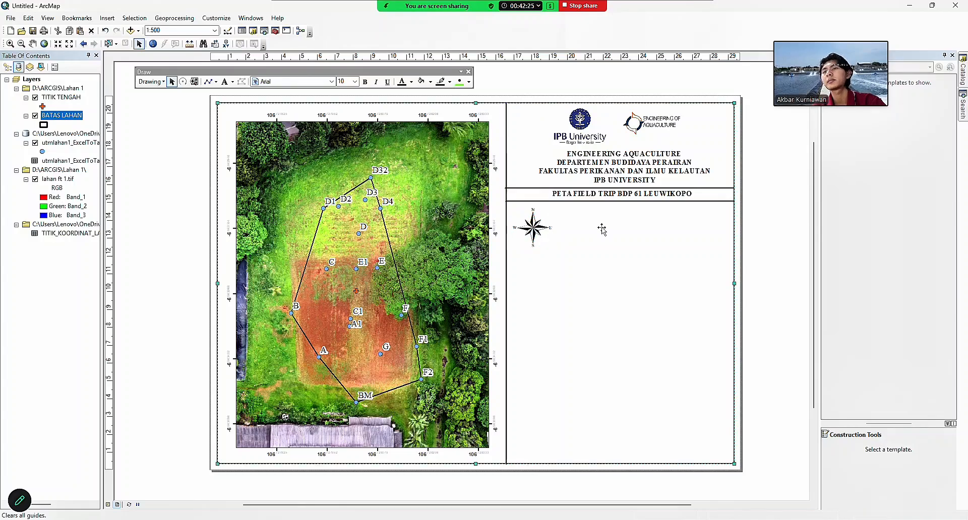
Paste a copy of the PETA FIELD TRIP BDP 61 LEUWIKOPO title beside the north arrow.
mouse_move(575, 517)
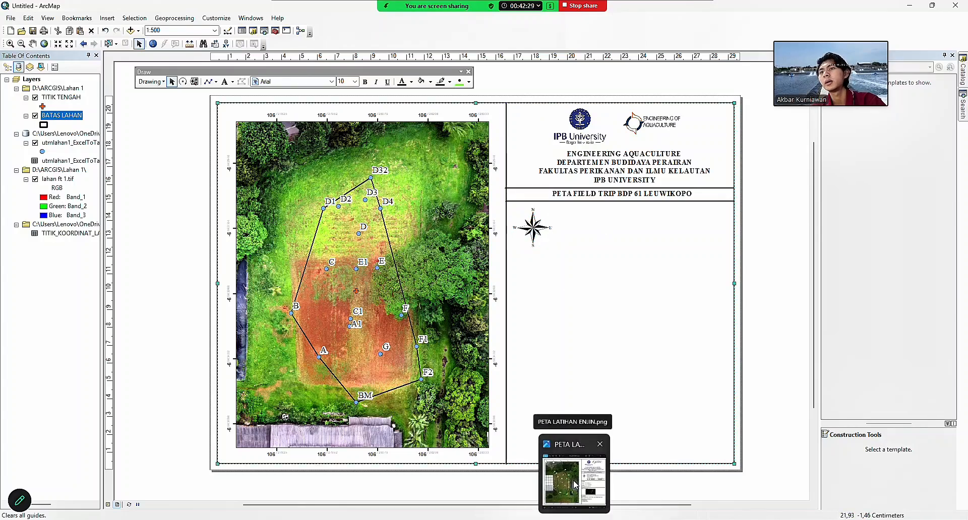
click(574, 484)
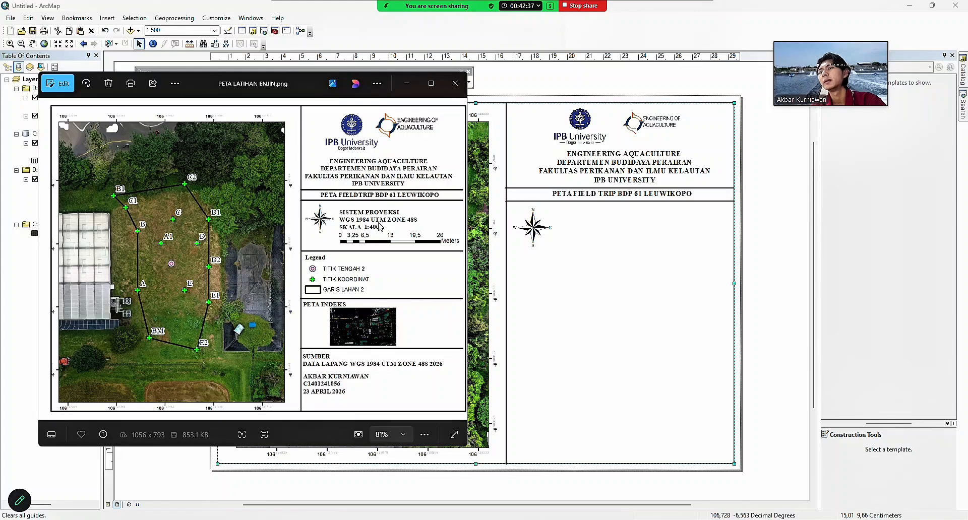
click(608, 197)
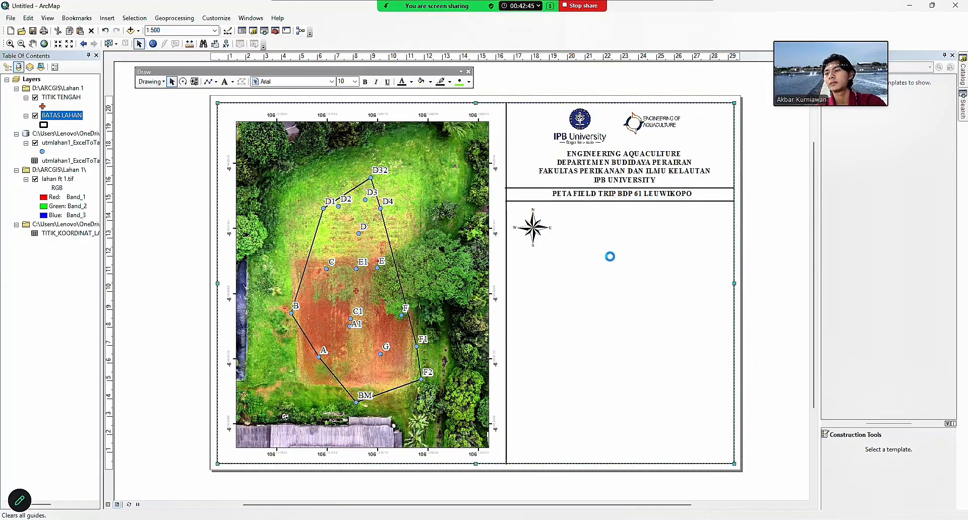
key(ctrl+v)
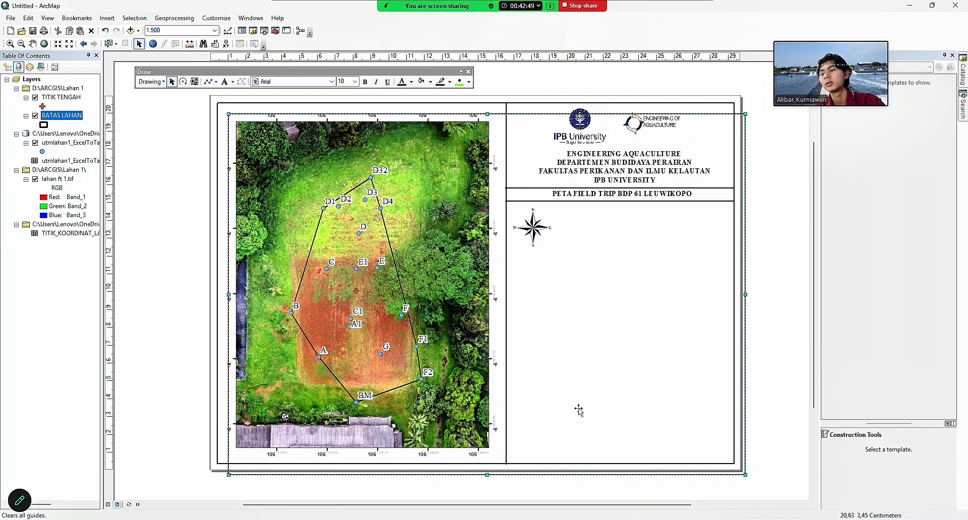
click(105, 29)
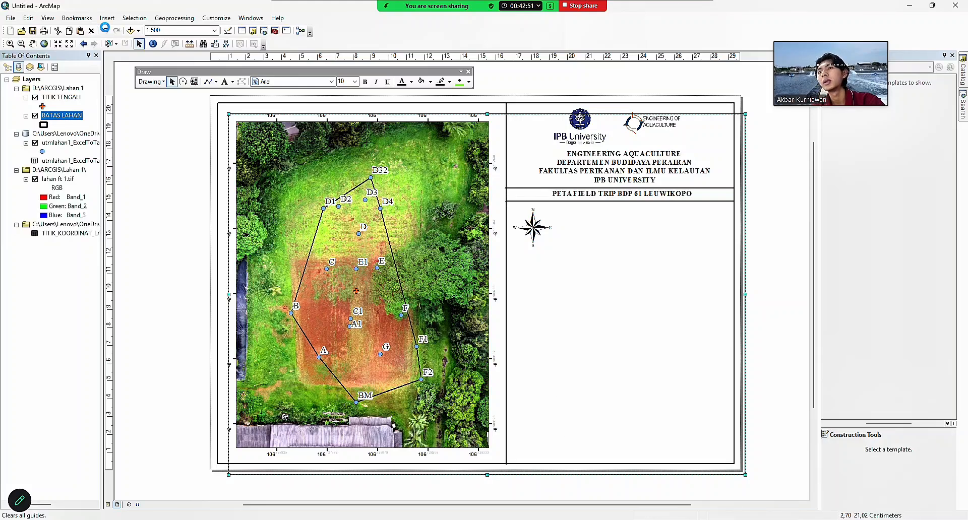
double_click(624, 194)
click(573, 167)
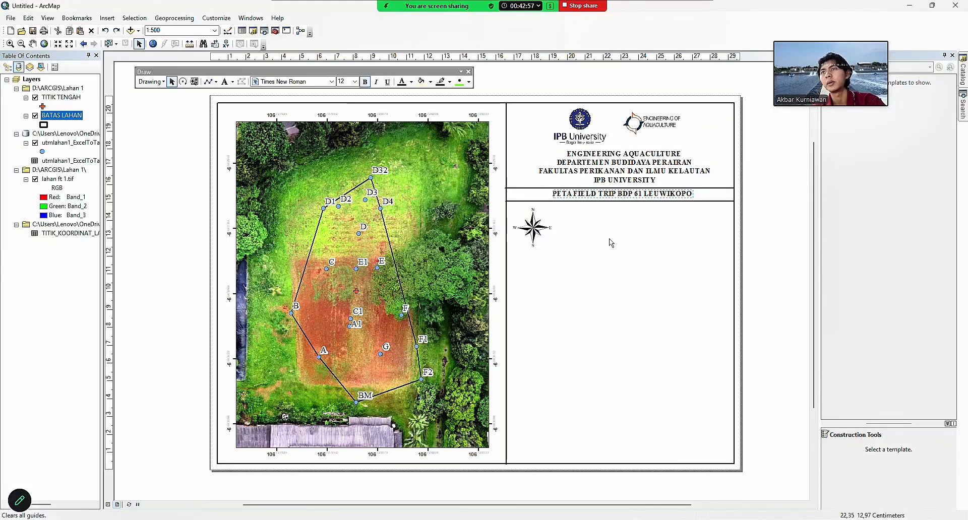
drag(633, 205, 630, 218)
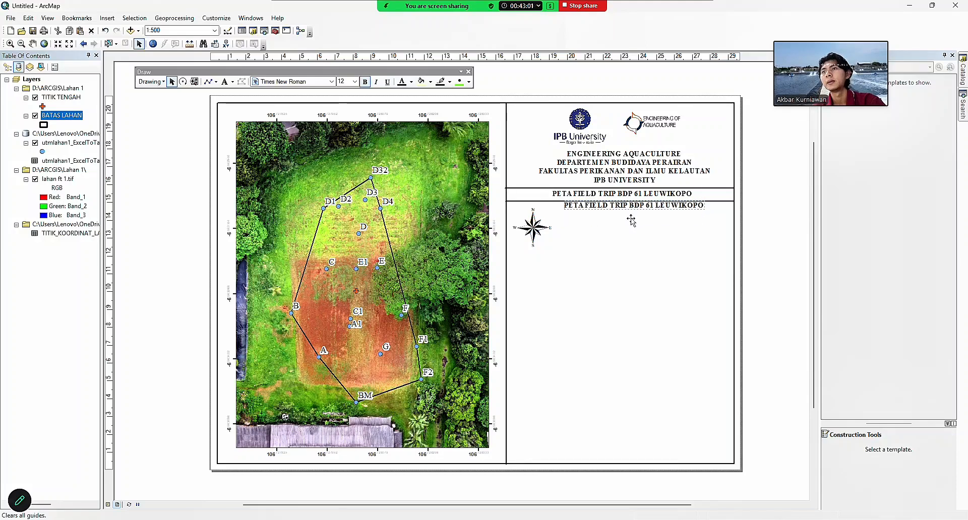
Replace the copied text with SISTEM PROYEKSI WGS 1984 UTM ZONE 48S and a new line.
mouse_move(565, 493)
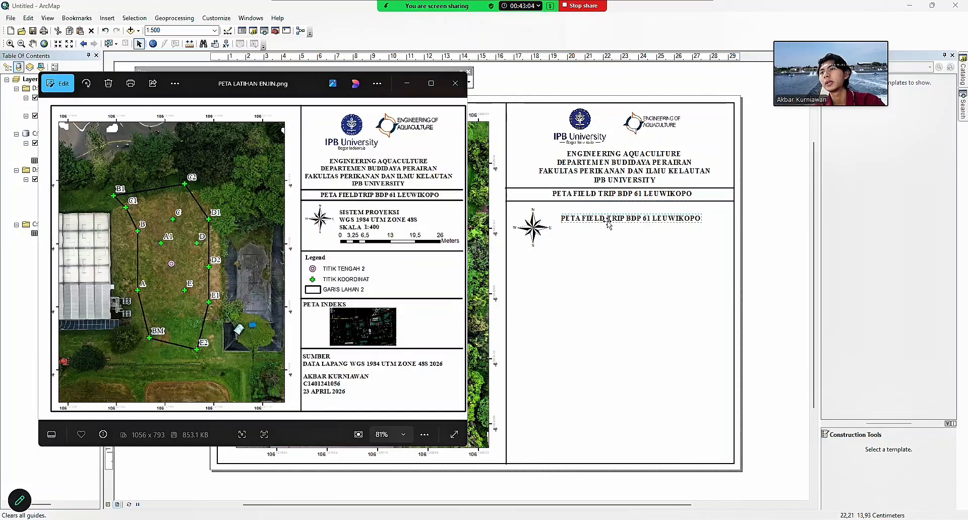
double_click(608, 223)
key(BackSpace)
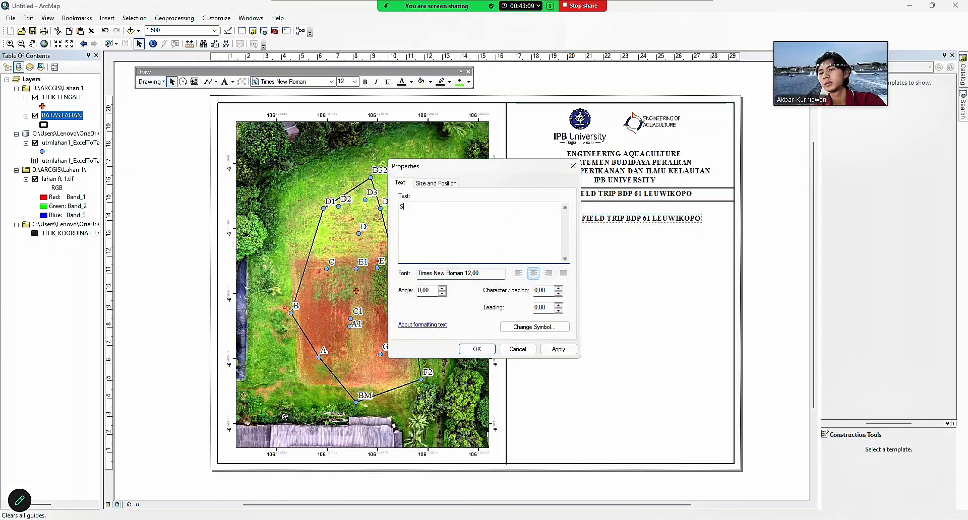
text(SISTEM PROYEK)
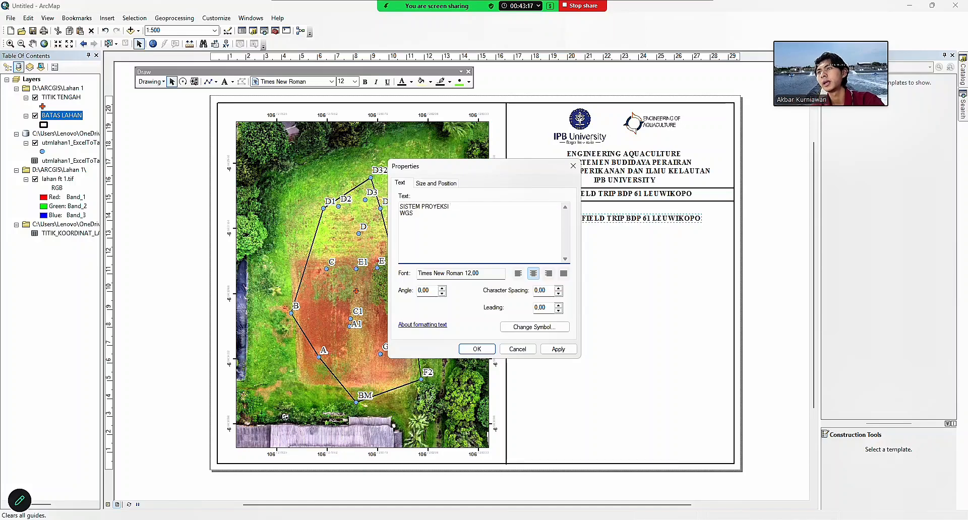
text(SI WGS)
click(562, 486)
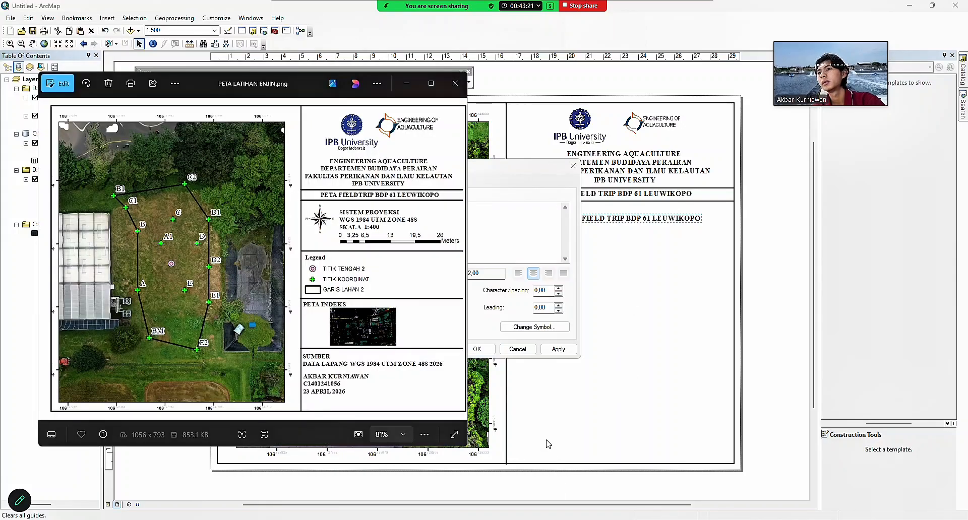
click(524, 236)
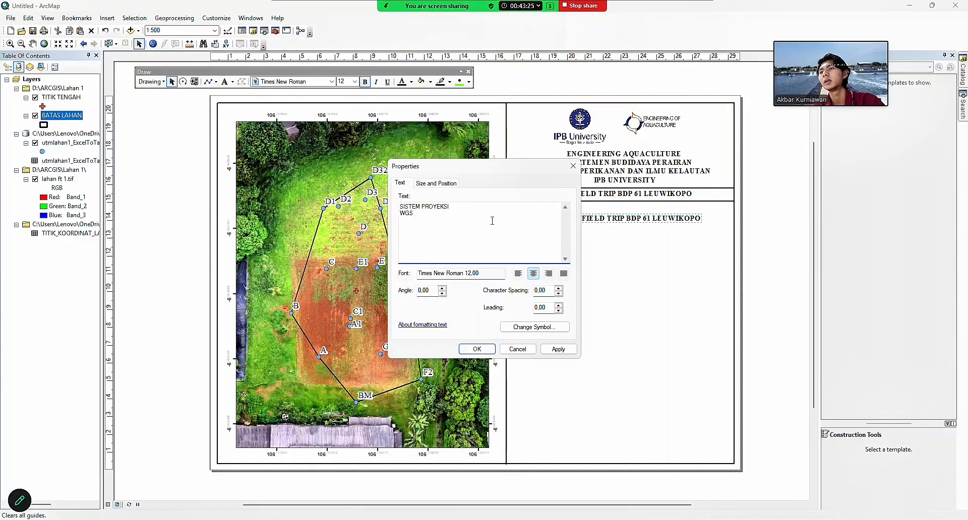
text(1984 UTM)
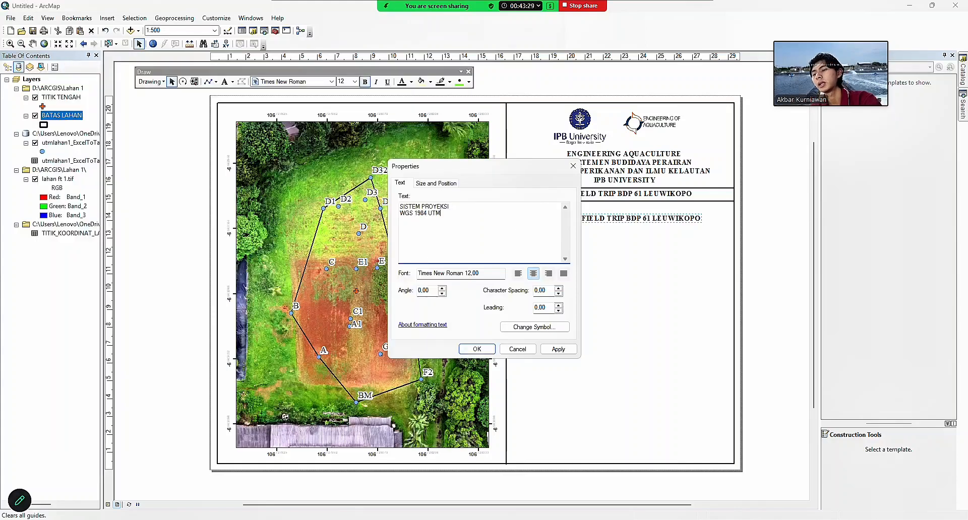
text( ZONE)
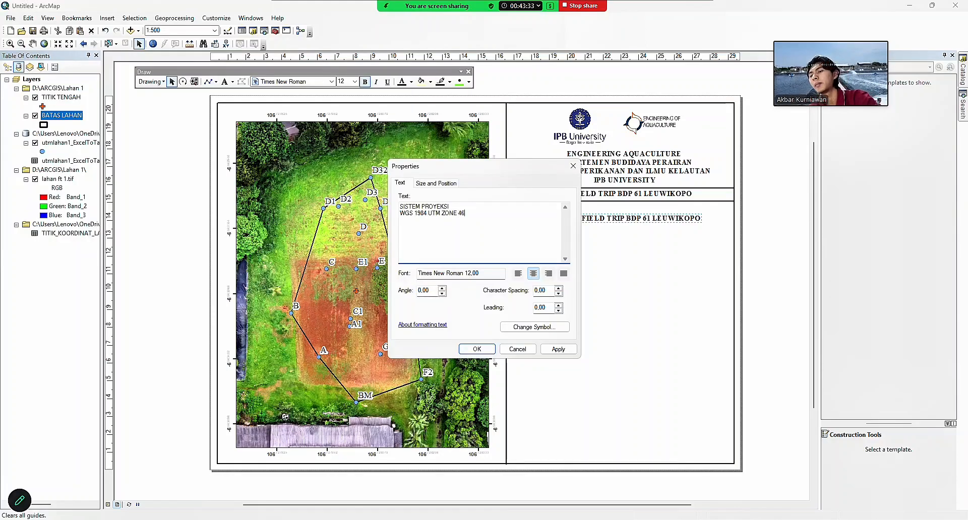
text( 48S)
key(Return)
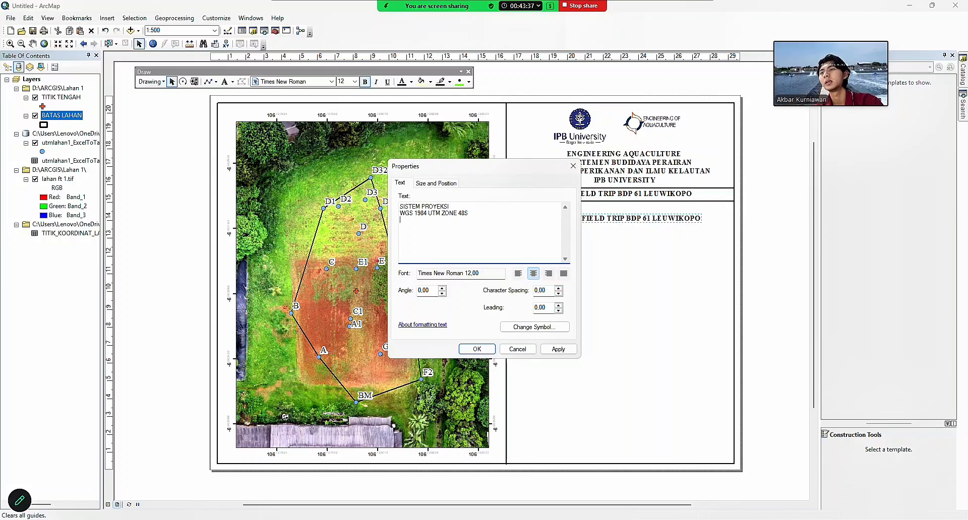
Left-align the projection text and position it beside the north arrow.
click(518, 274)
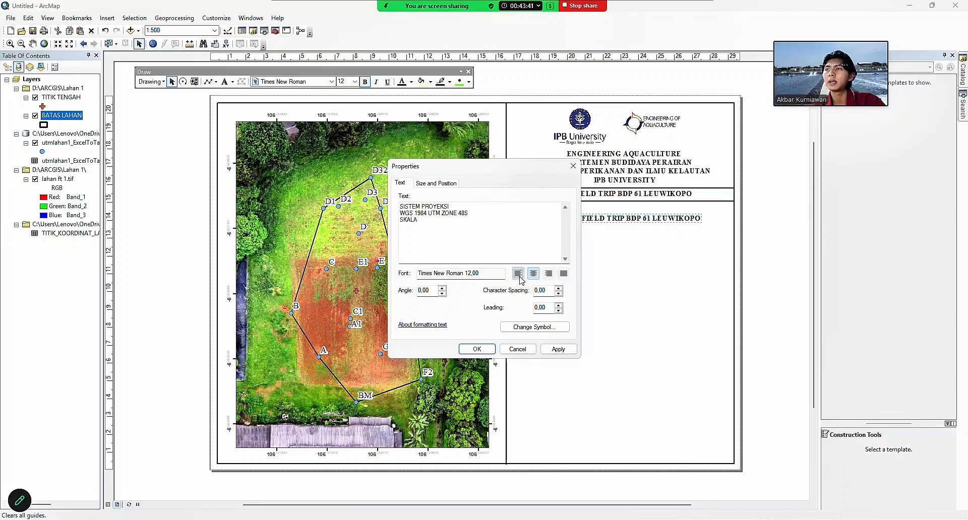
click(477, 348)
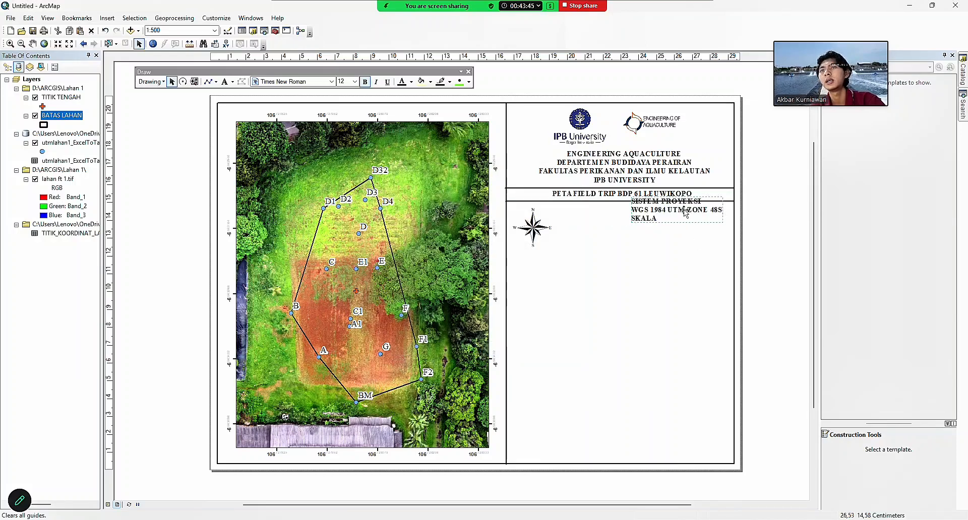
drag(684, 210, 611, 233)
drag(611, 230, 611, 227)
click(106, 31)
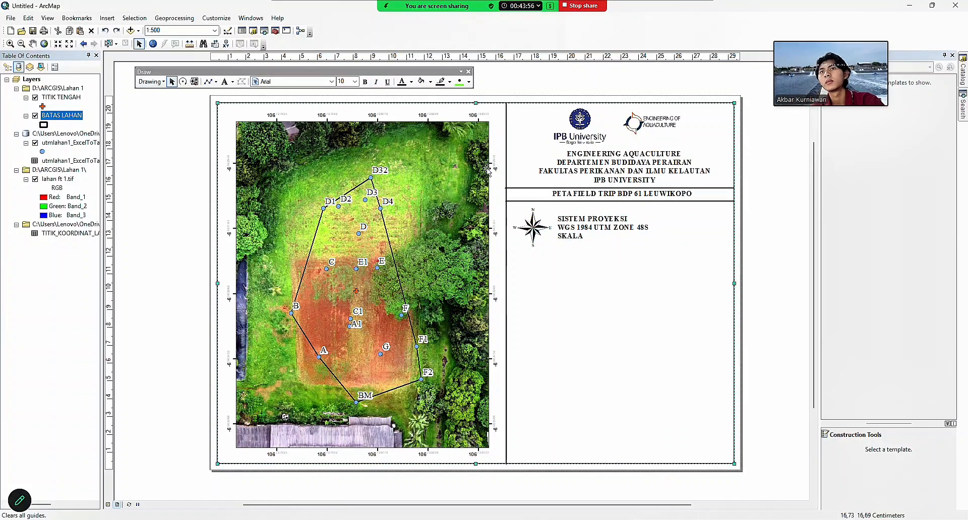
click(579, 221)
Insert an absolute scale text (1:500) and place it next to SKALA.
click(590, 274)
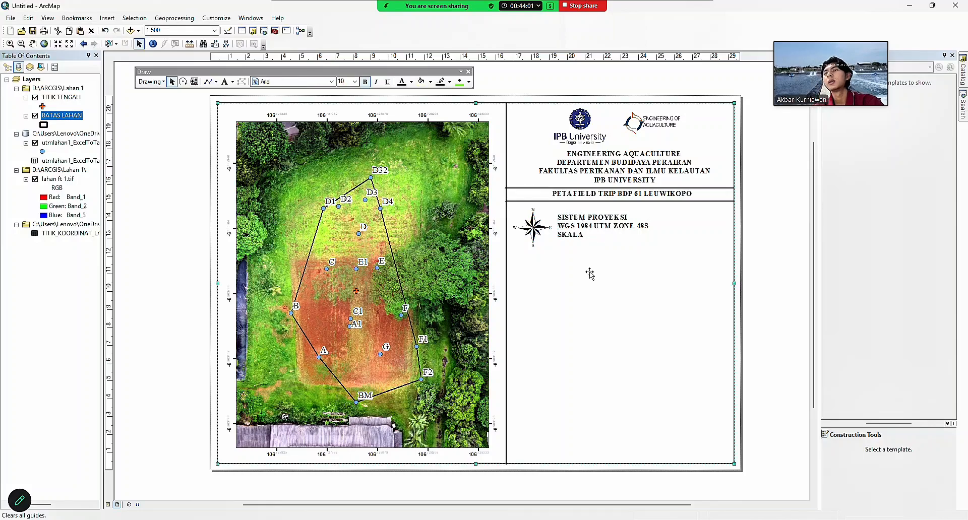
click(105, 18)
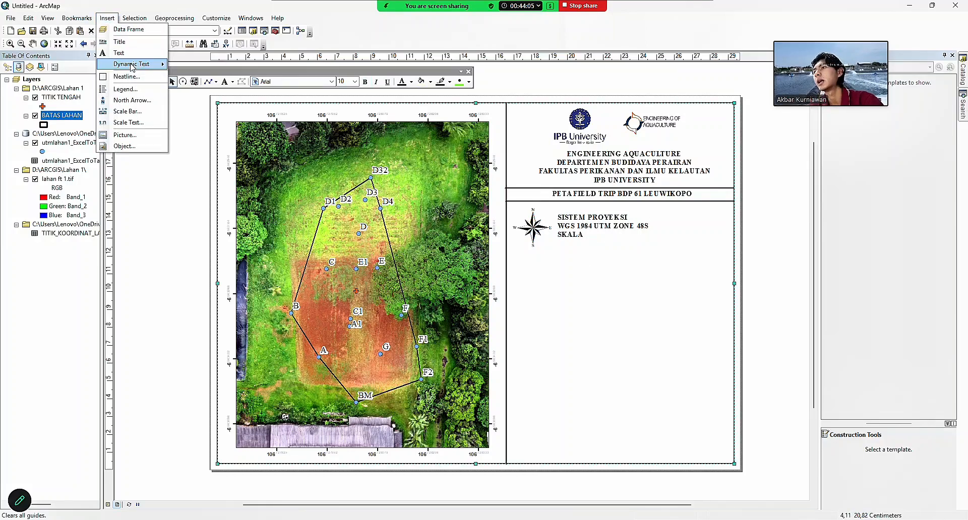
click(139, 126)
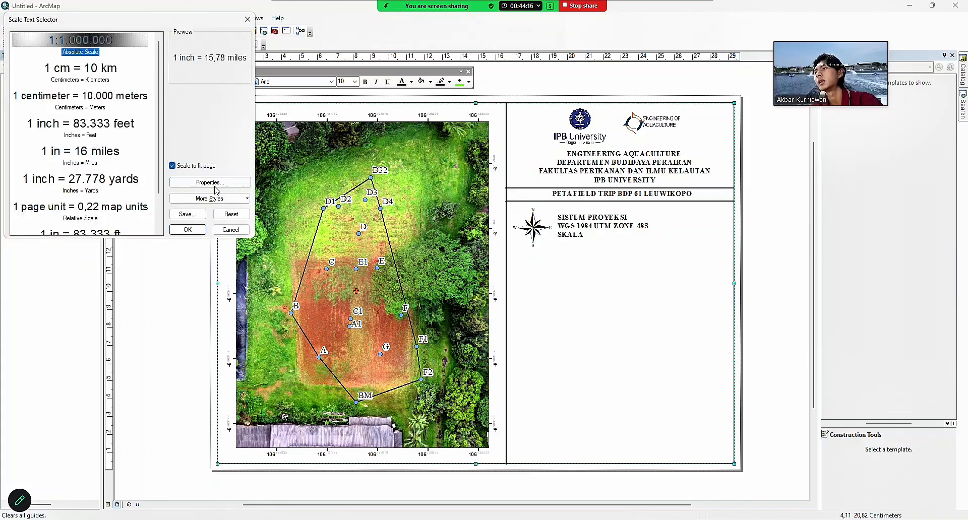
click(188, 230)
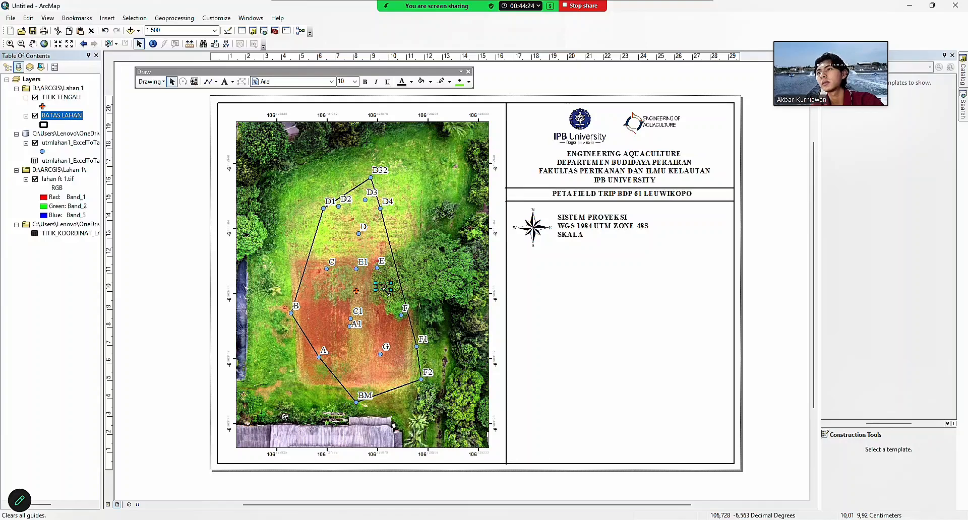
drag(383, 287, 598, 237)
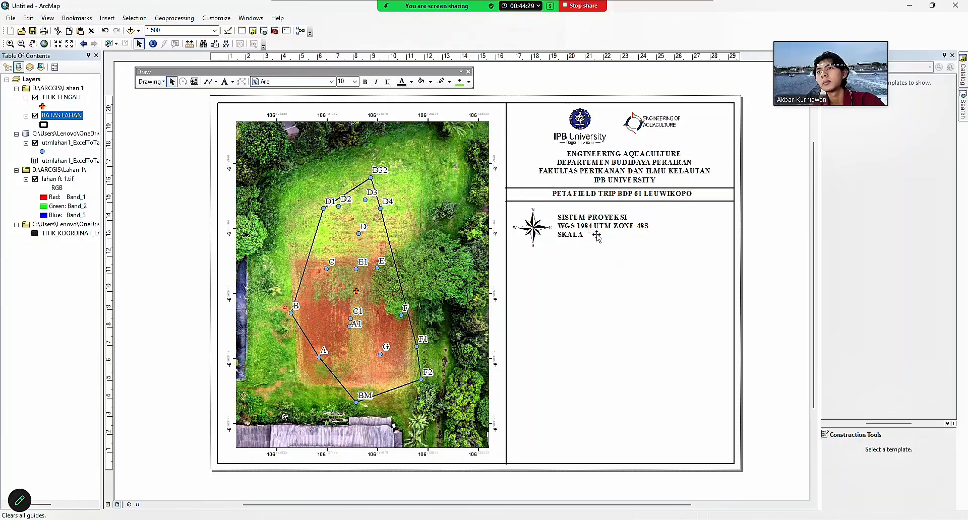
Set the 1:500 scale text to Times New Roman and make it bold.
right_click(598, 237)
click(638, 404)
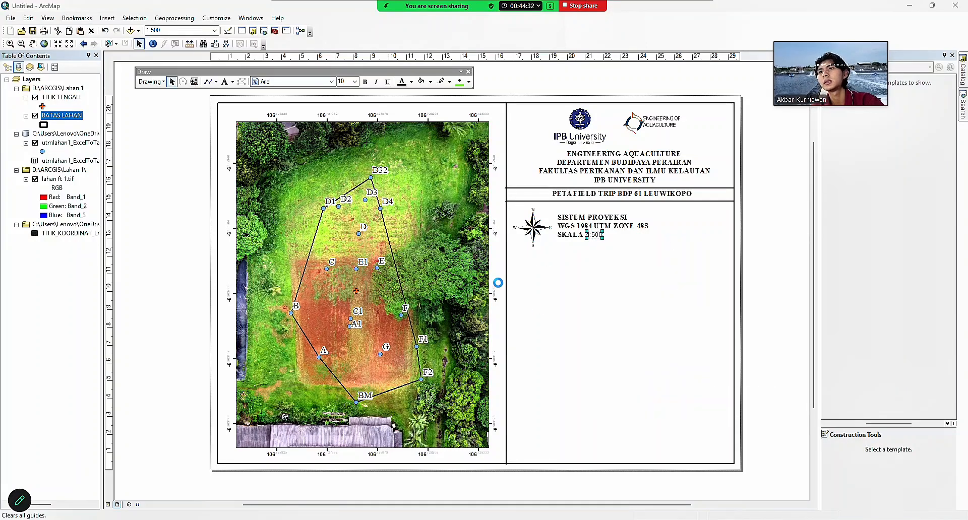
click(503, 174)
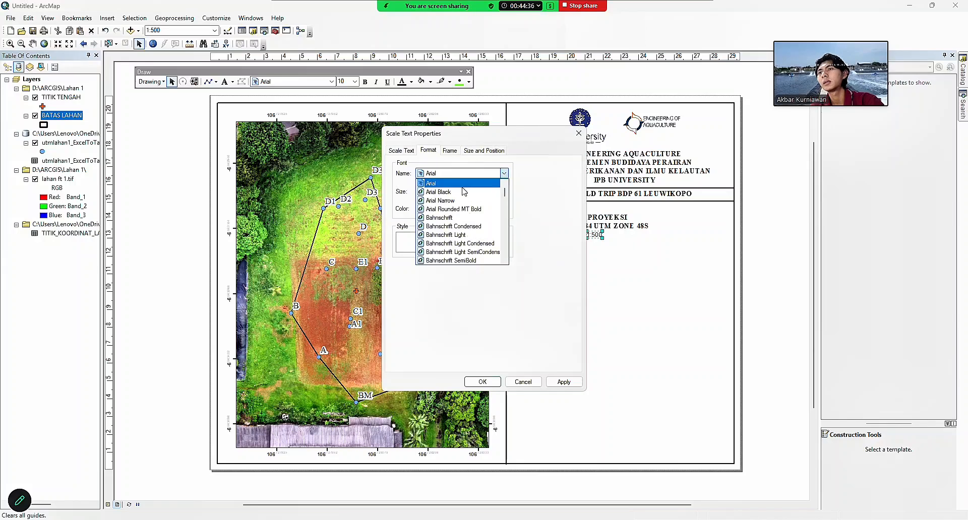
text(ti)
key(Return)
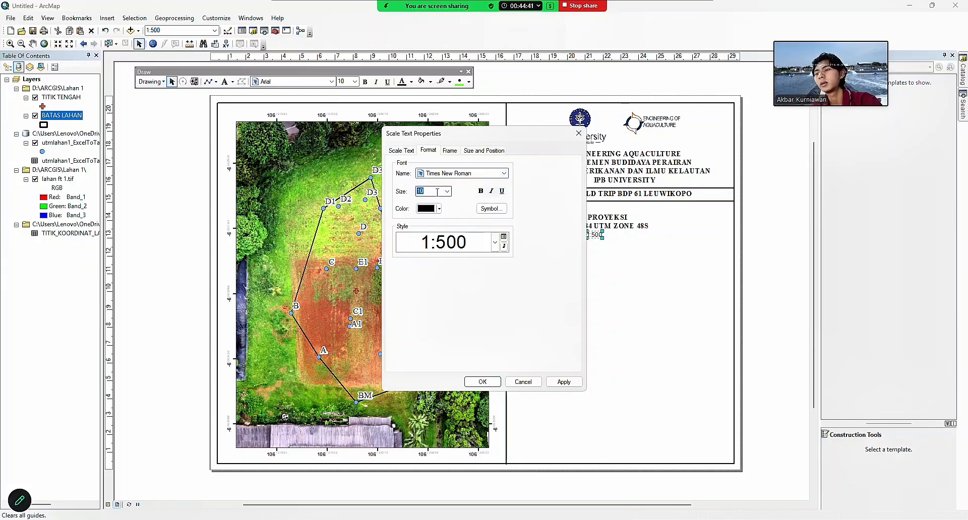
key(Return)
right_click(595, 235)
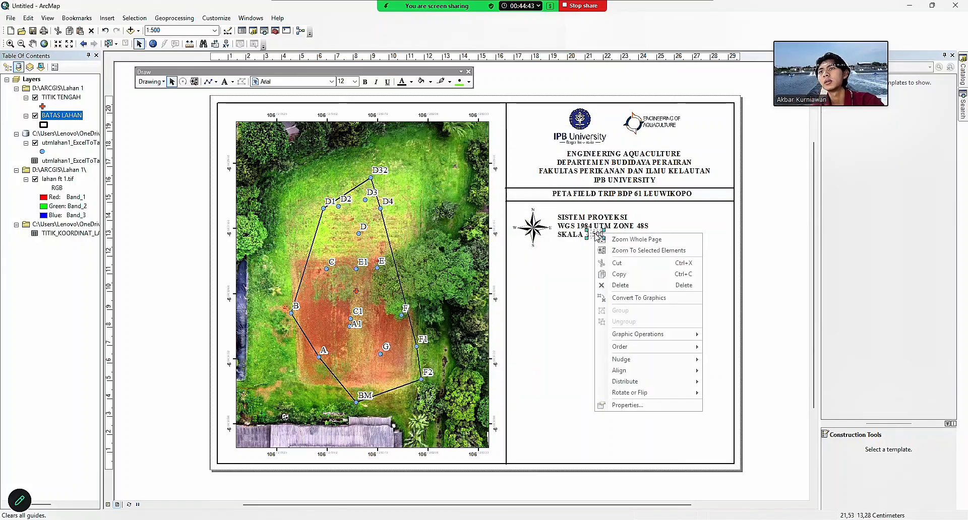
click(617, 403)
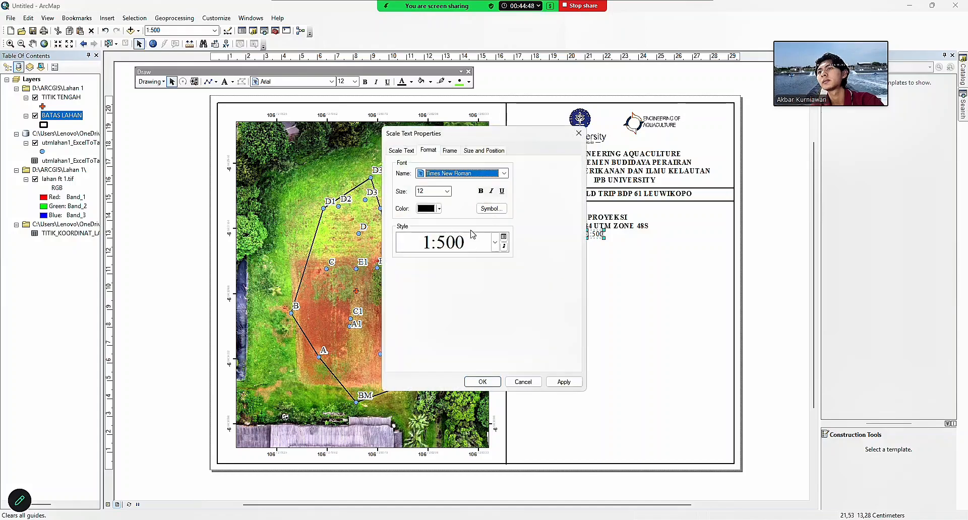
click(482, 192)
click(483, 381)
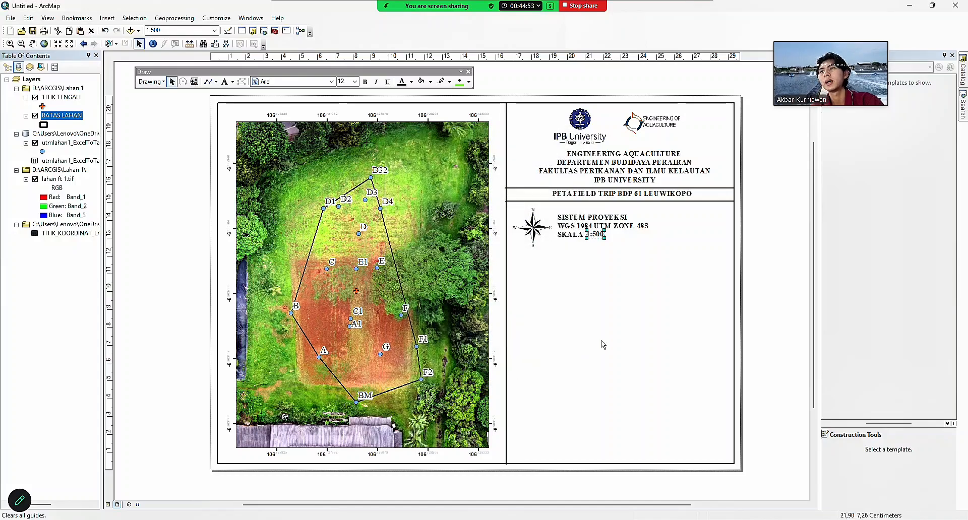
click(599, 235)
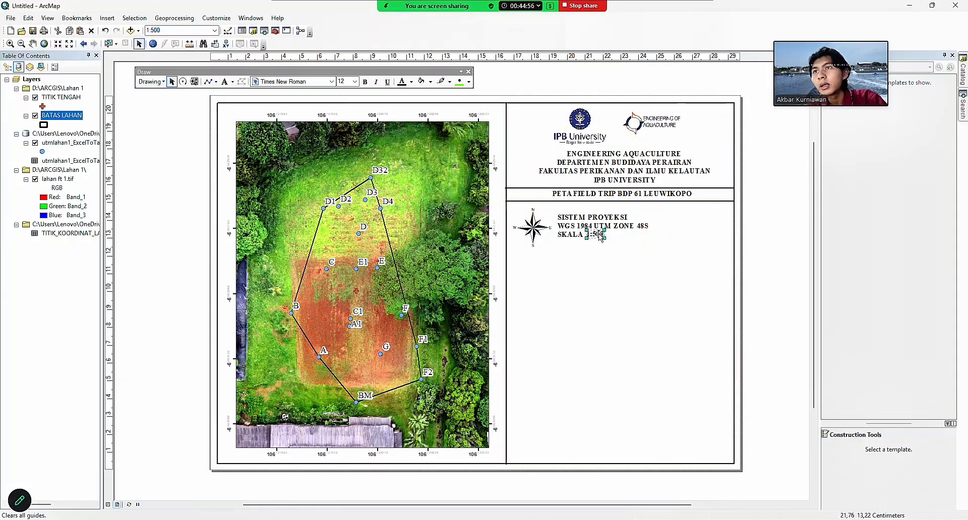
Move the thin divider line below SKALA 1:500 to close off the projection box.
click(633, 244)
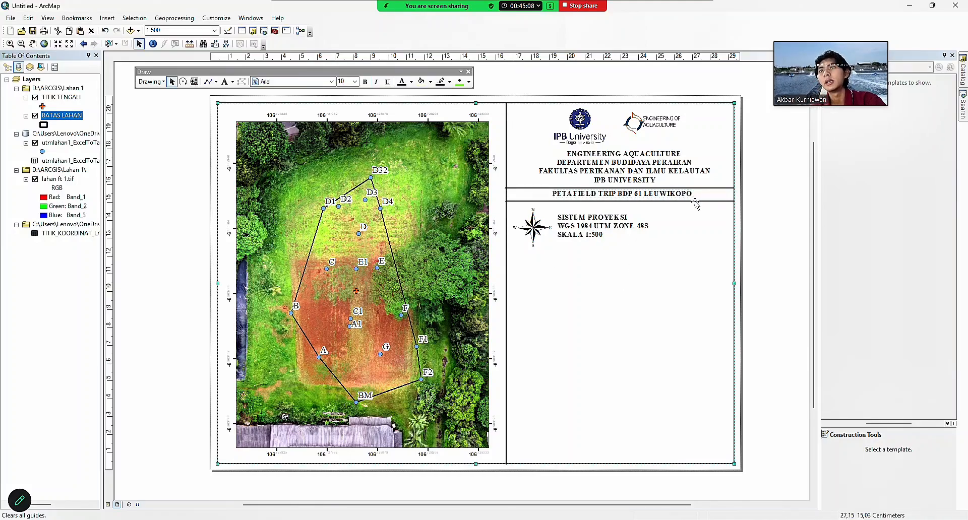
key(Tab)
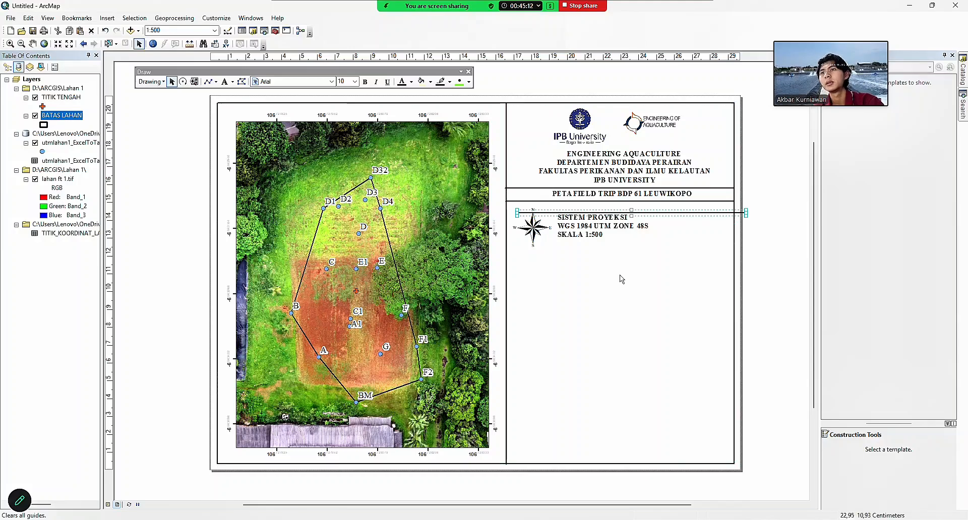
drag(677, 212, 664, 257)
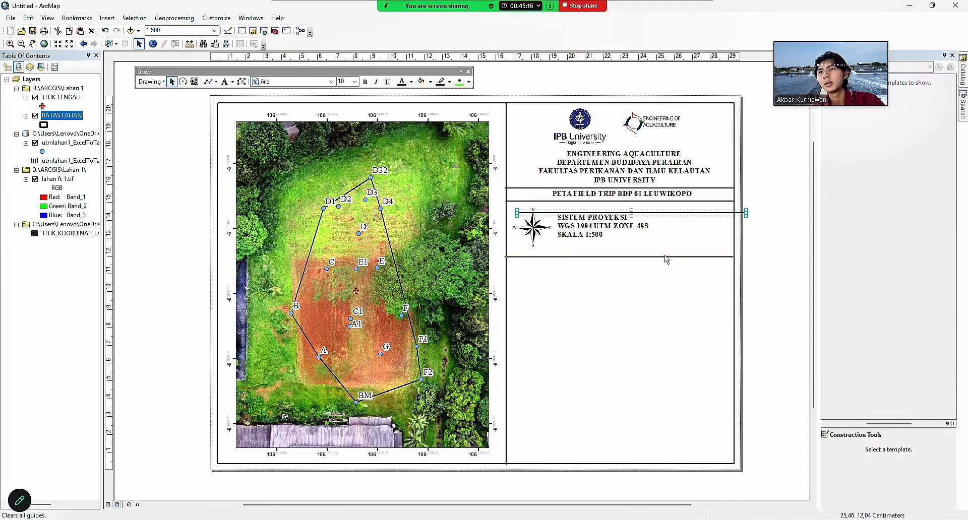
click(659, 303)
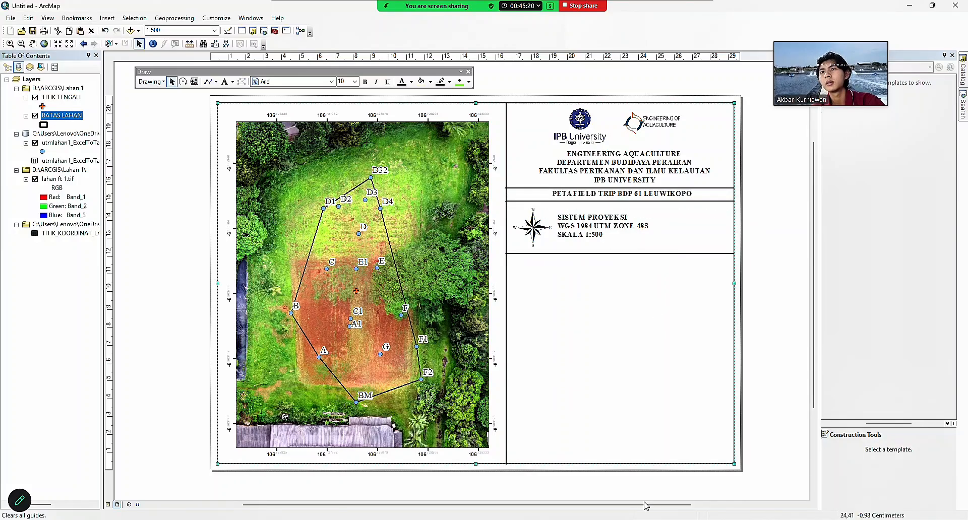
mouse_move(575, 519)
click(574, 487)
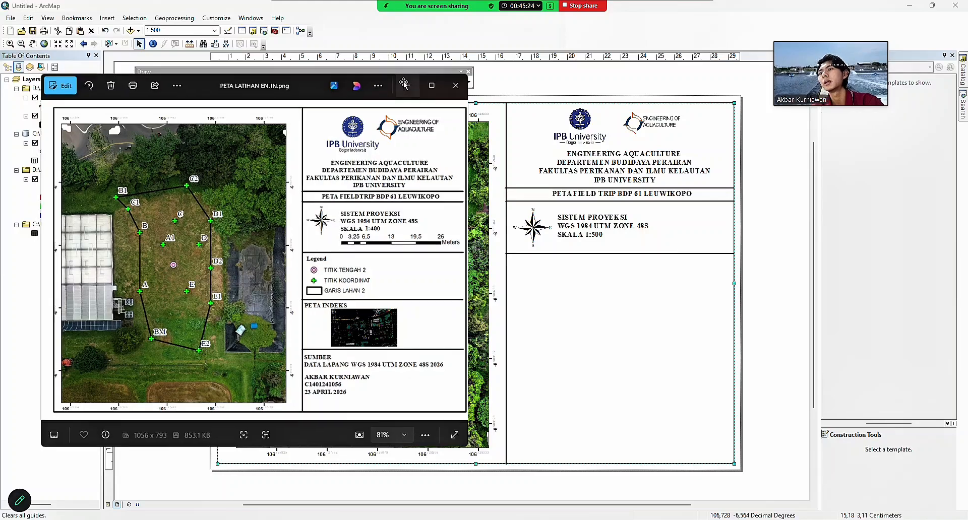
click(407, 83)
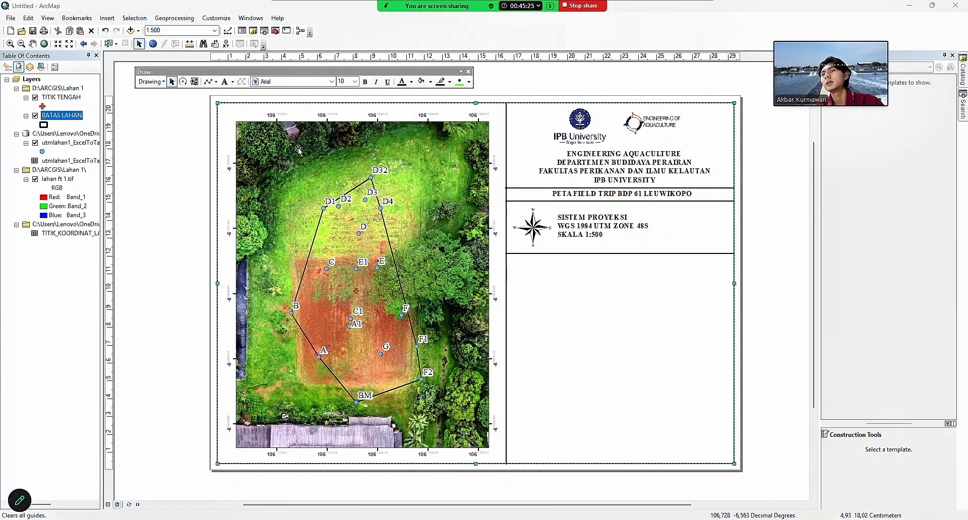
click(107, 18)
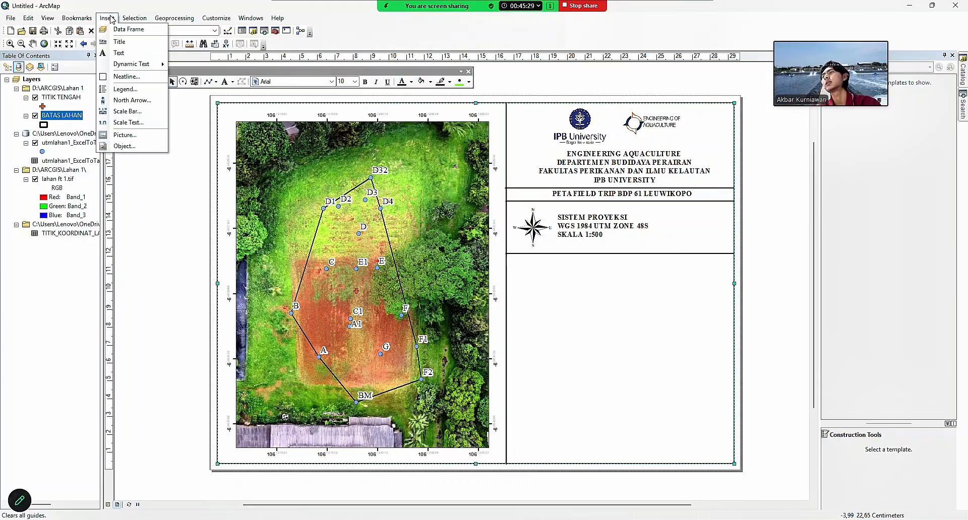
click(140, 91)
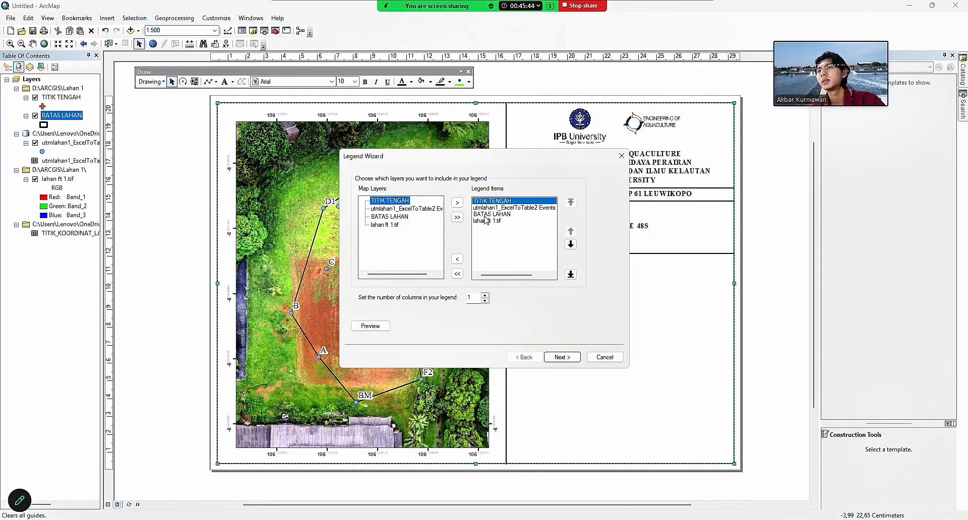
click(491, 208)
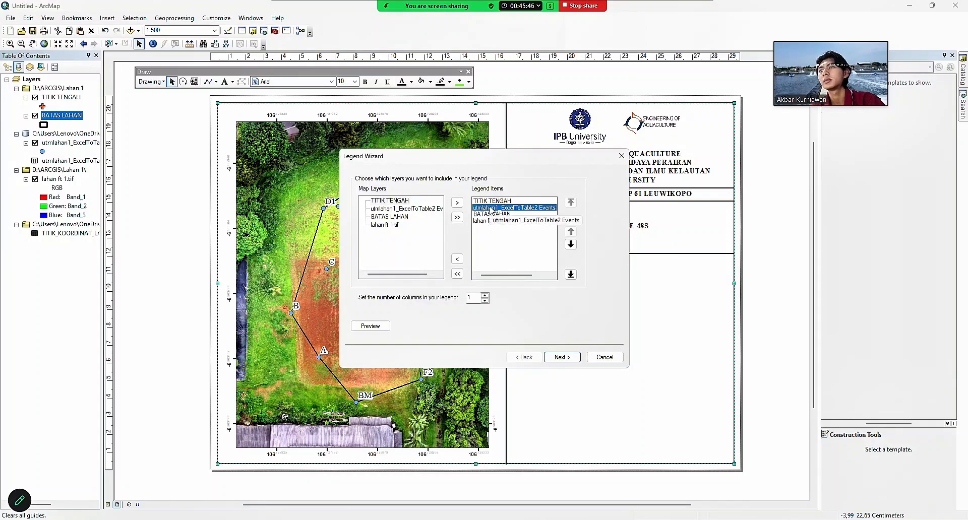
click(457, 260)
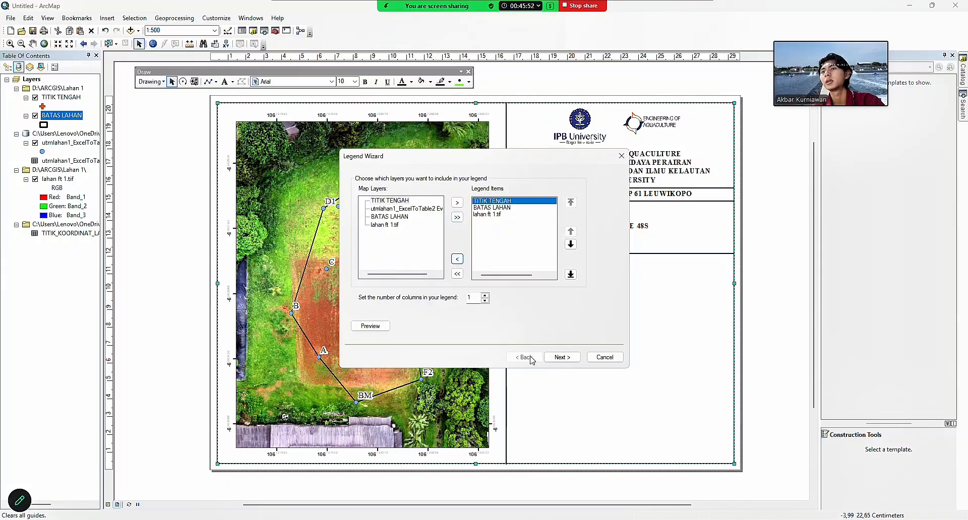
click(621, 156)
Insert an Alternating Scale Bar 1 with division units set to Meters.
click(105, 18)
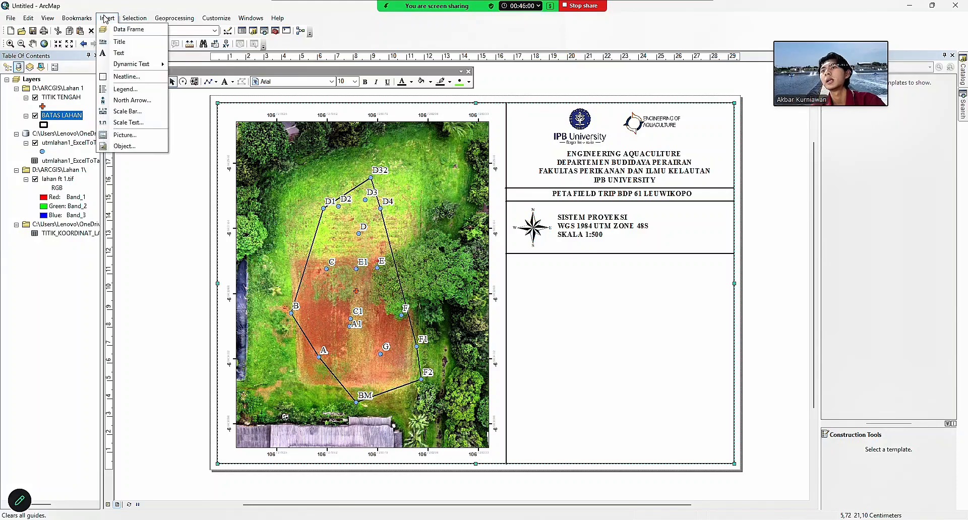
click(127, 111)
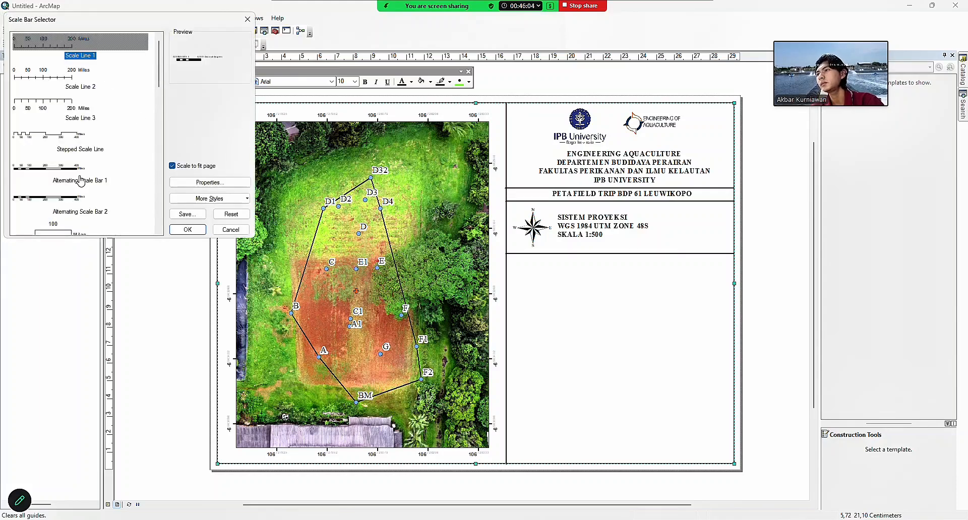
click(70, 171)
click(222, 181)
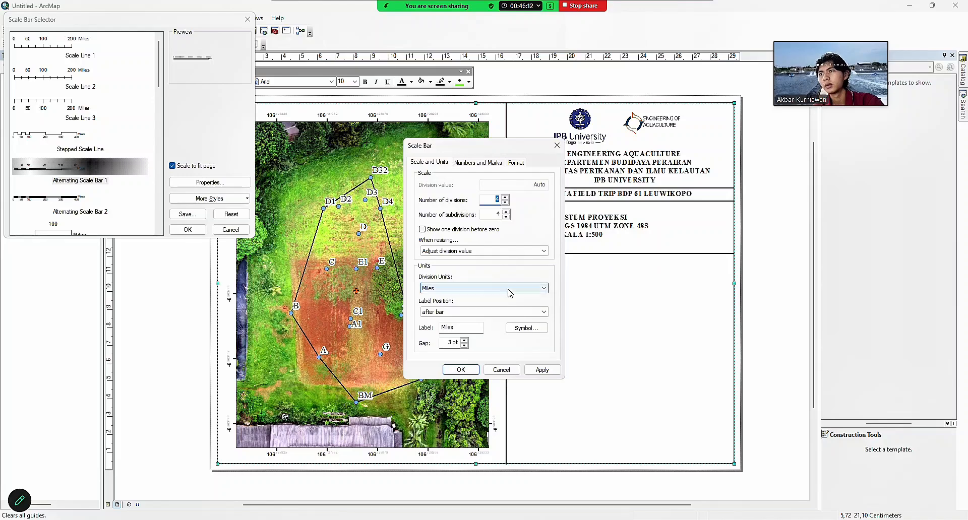
click(508, 289)
click(455, 336)
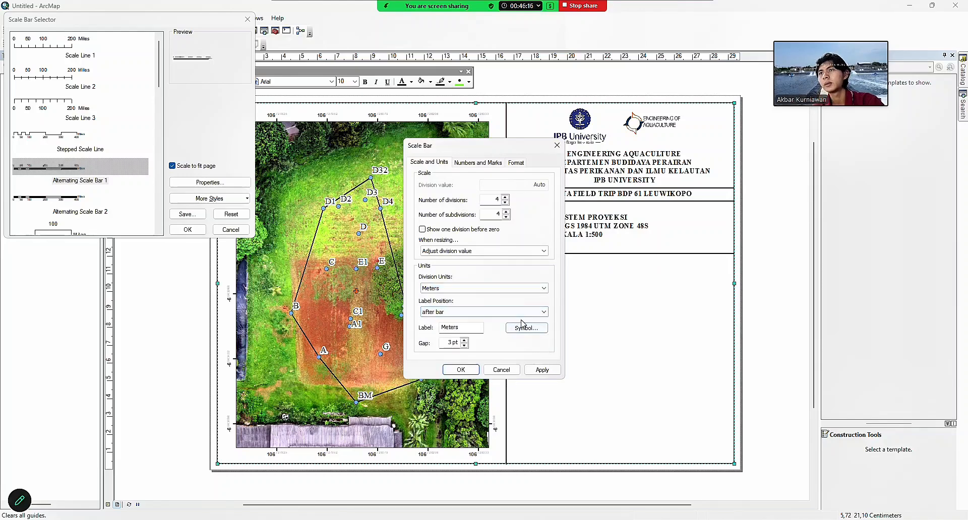
click(461, 369)
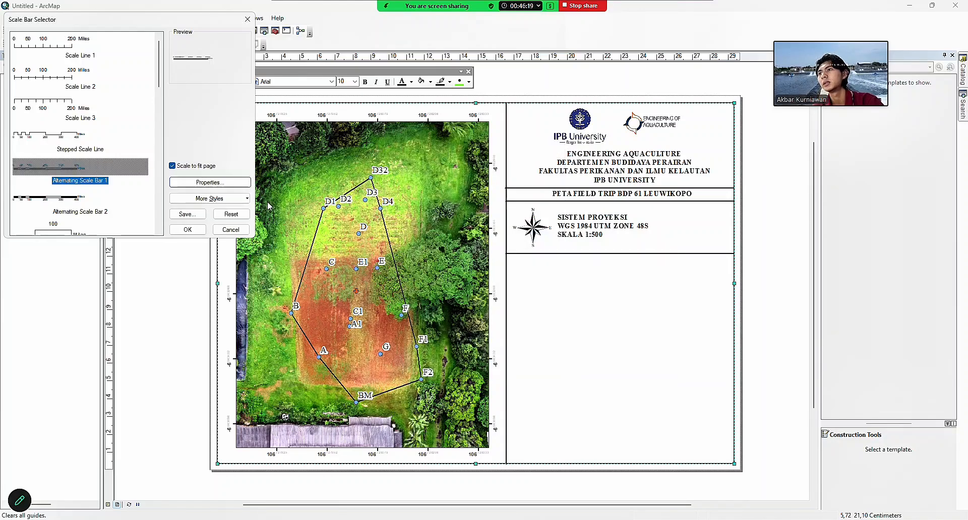
Position the 0–40 Meters scale bar under SKALA 1:500 in the projection box.
click(188, 229)
drag(451, 283, 630, 245)
click(620, 289)
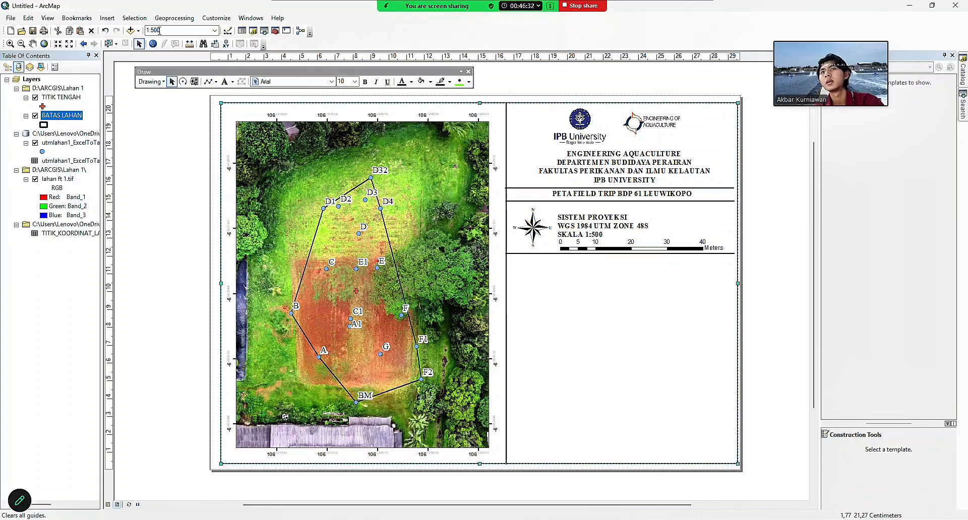
click(105, 31)
click(644, 246)
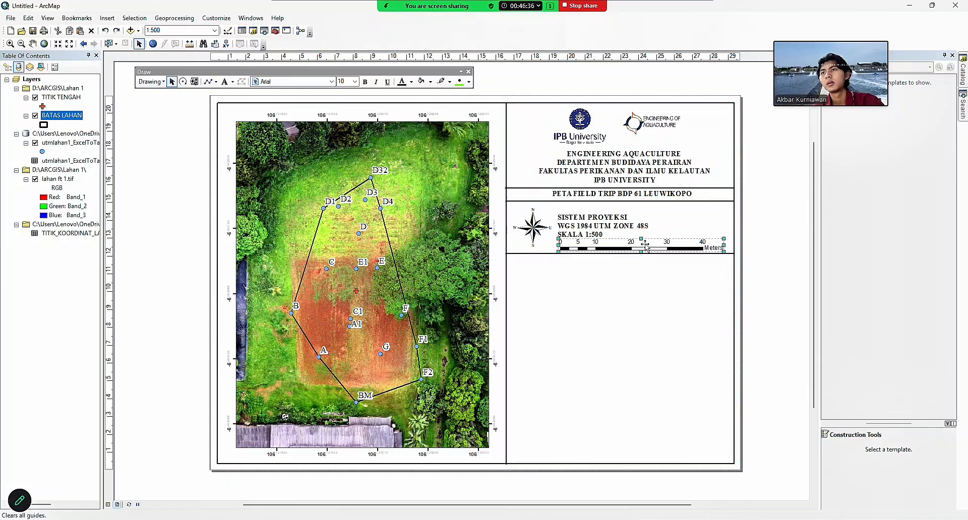
click(633, 340)
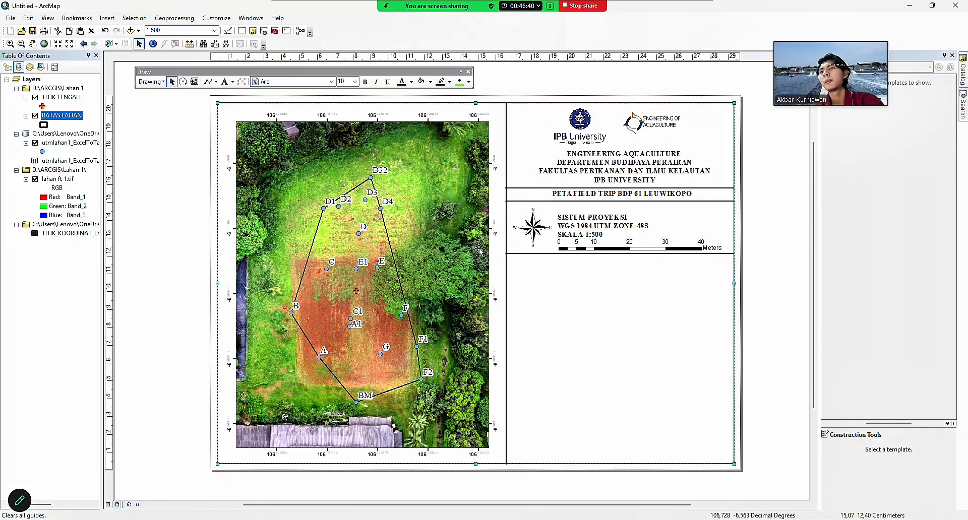
click(107, 17)
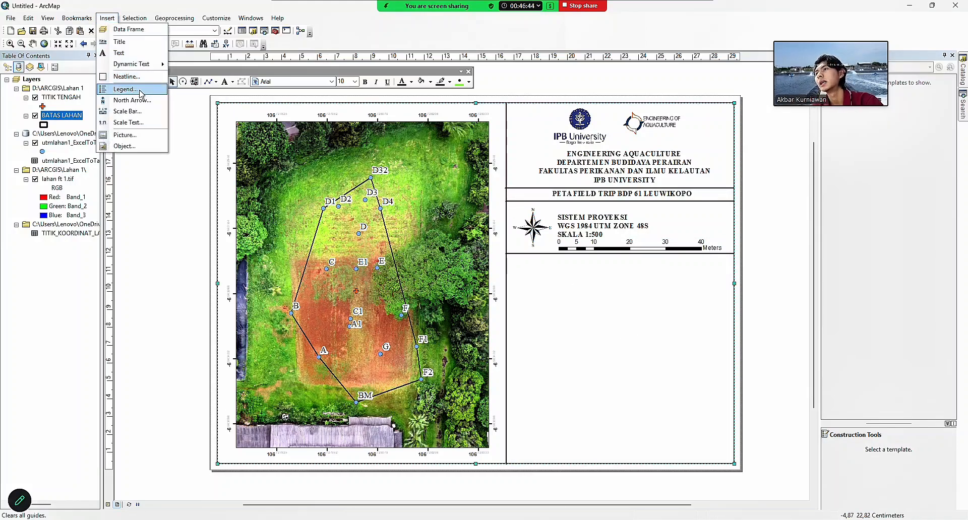
Start a legend and remove the lahan ft 1.tif entry from its items.
click(121, 88)
drag(363, 156, 514, 226)
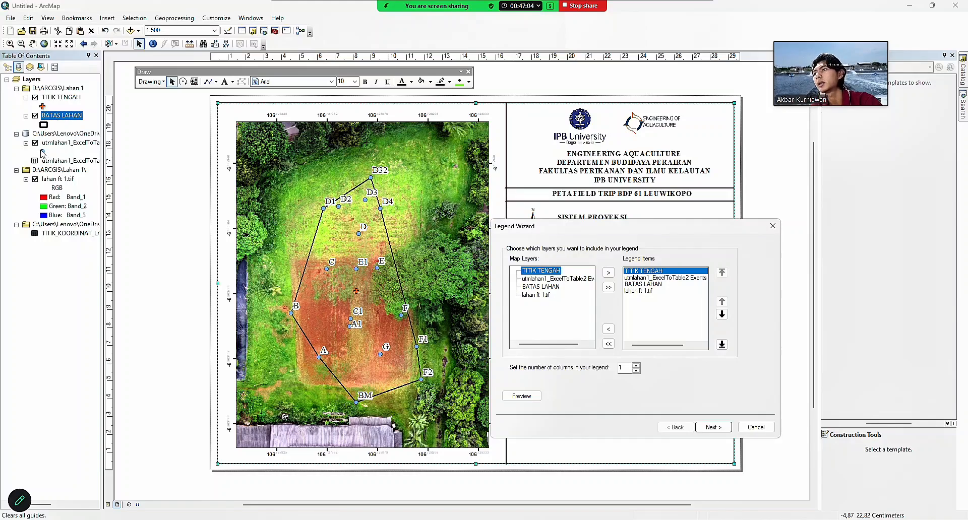
click(638, 290)
click(609, 329)
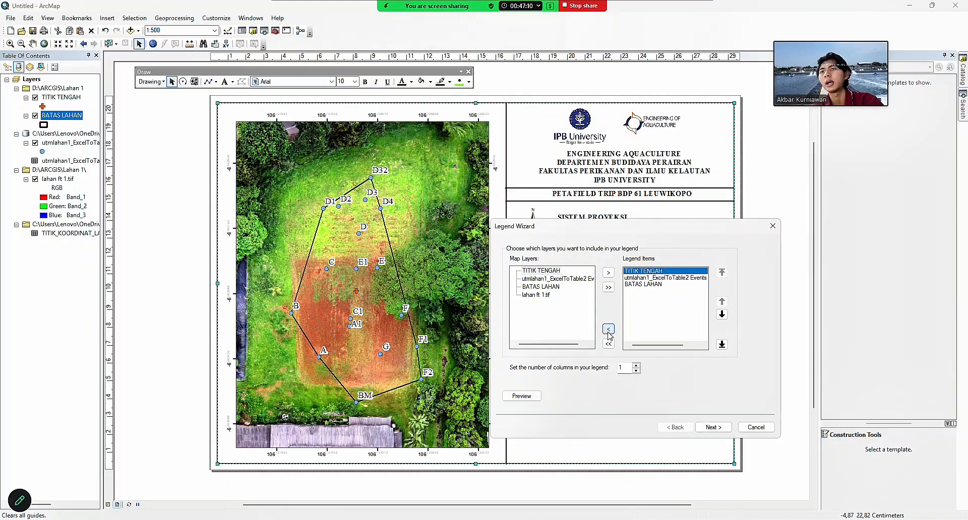
click(708, 427)
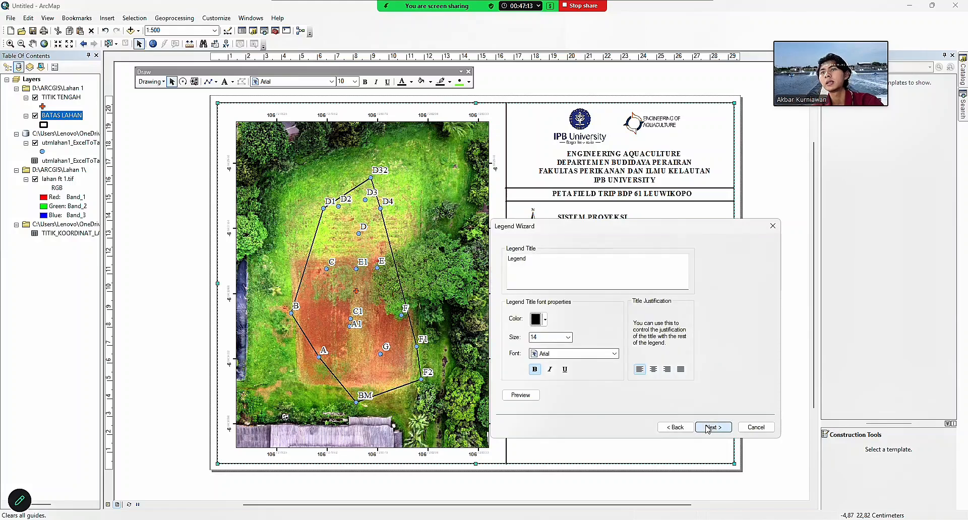
Set the legend title font to Times New Roman, size 12.
click(615, 354)
key(t)
key(t)
key(t)
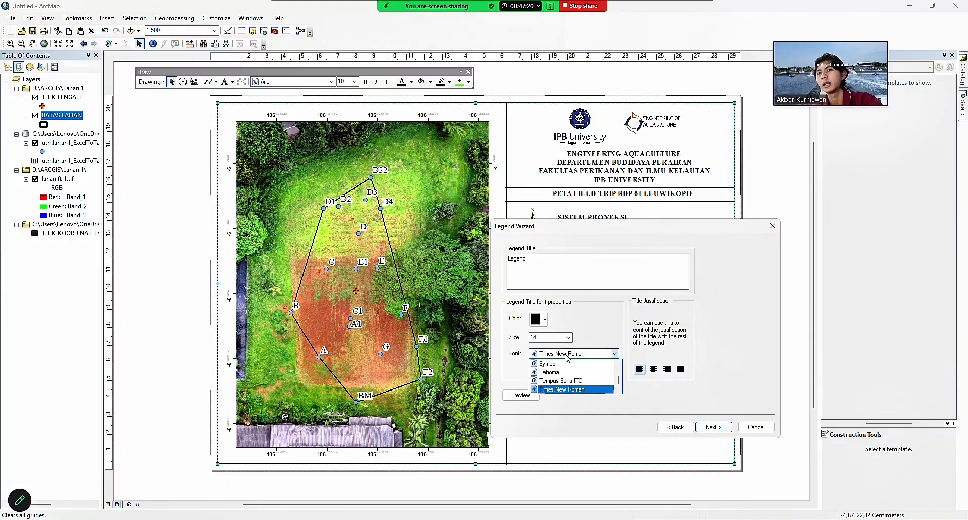
click(565, 355)
click(569, 338)
key(Up)
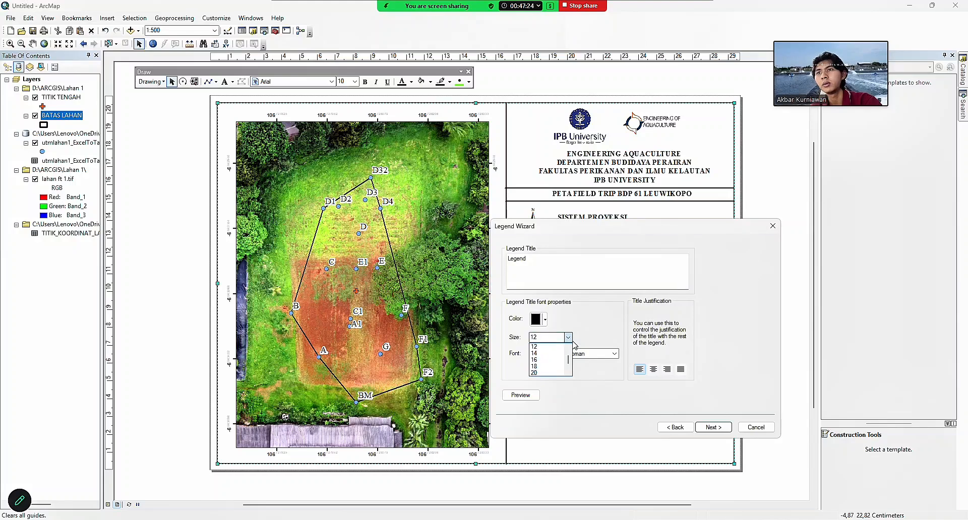
click(600, 334)
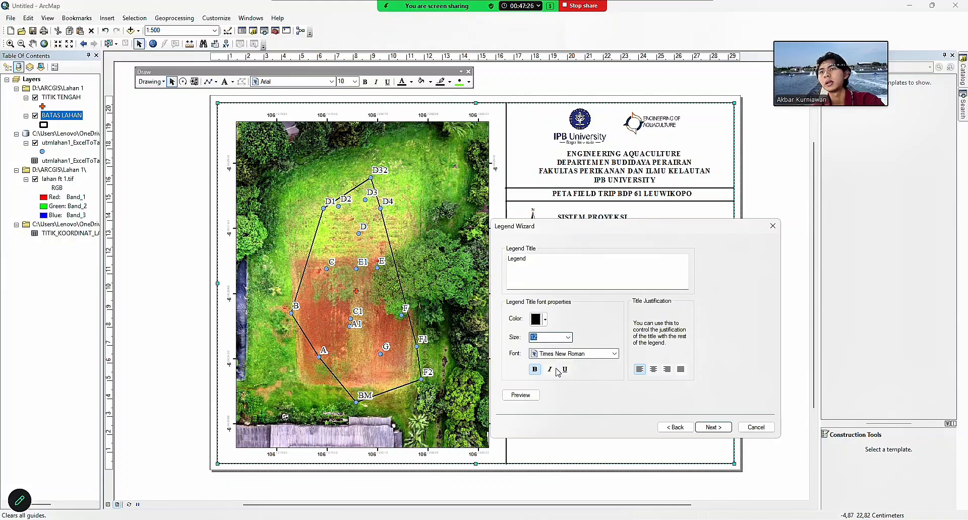
Finish the legend with default frame, patch and spacing, and fit it below the scale bar.
click(713, 429)
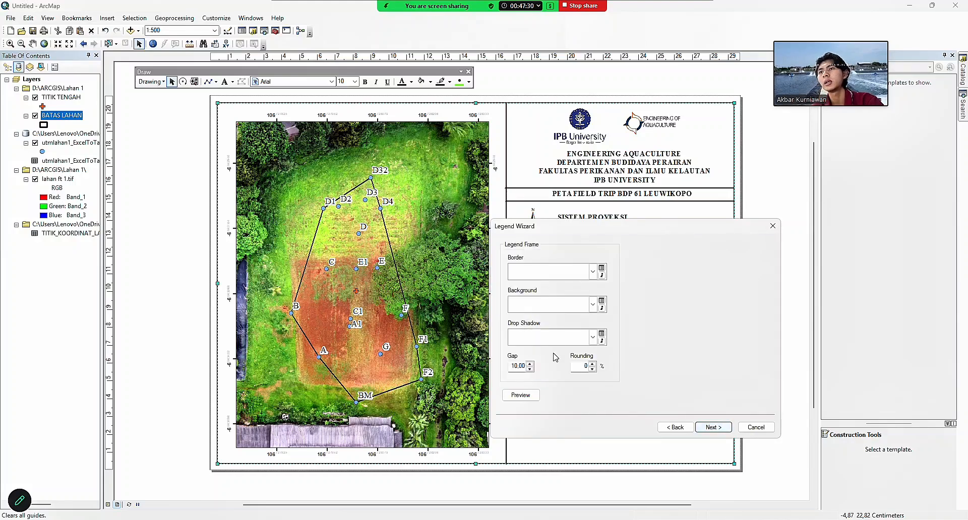
click(713, 428)
click(713, 428)
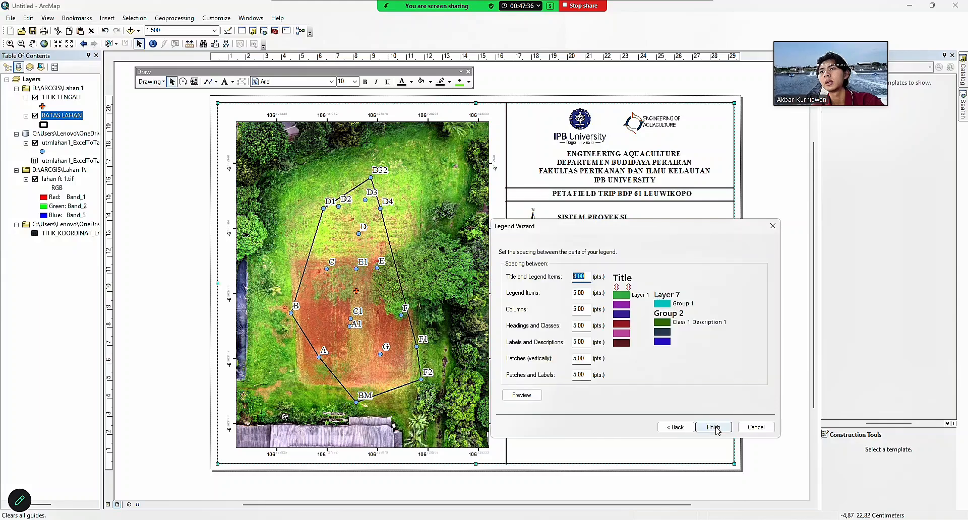
click(714, 427)
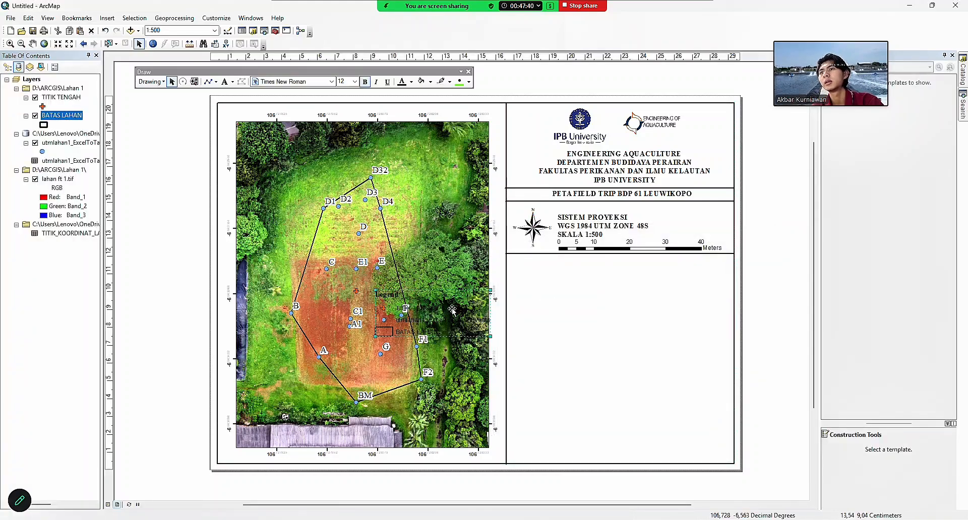
drag(453, 313, 626, 301)
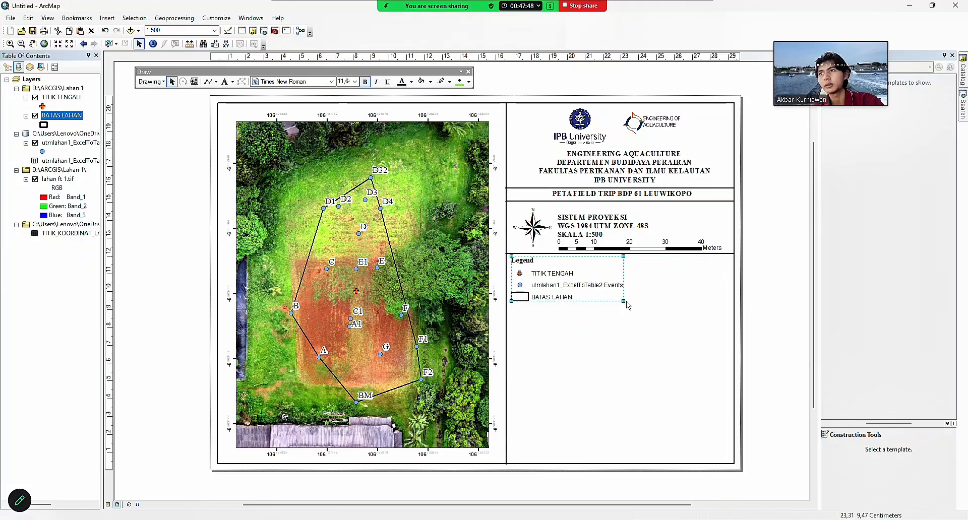
click(663, 298)
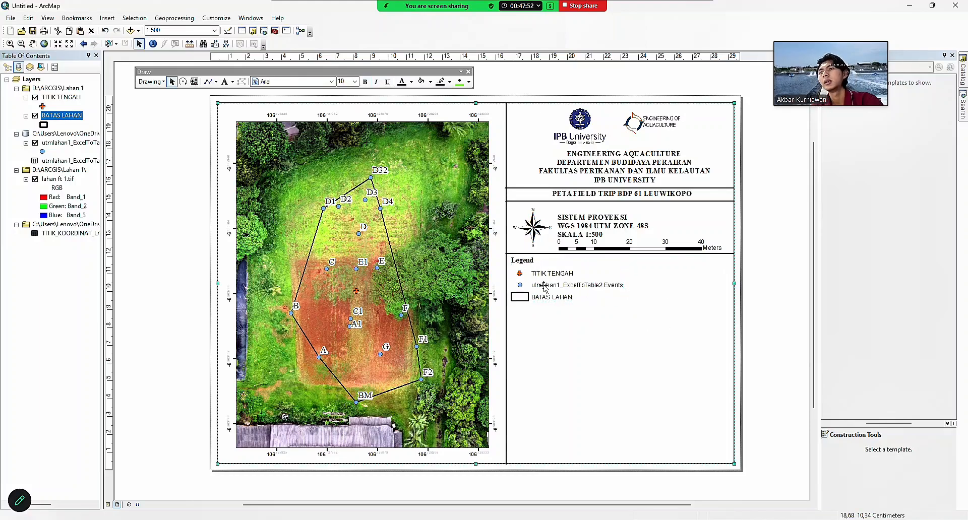
Rename the utmlahan1_ExcelToTable2 Events layer to TITIK LAHAN in its General properties.
right_click(68, 145)
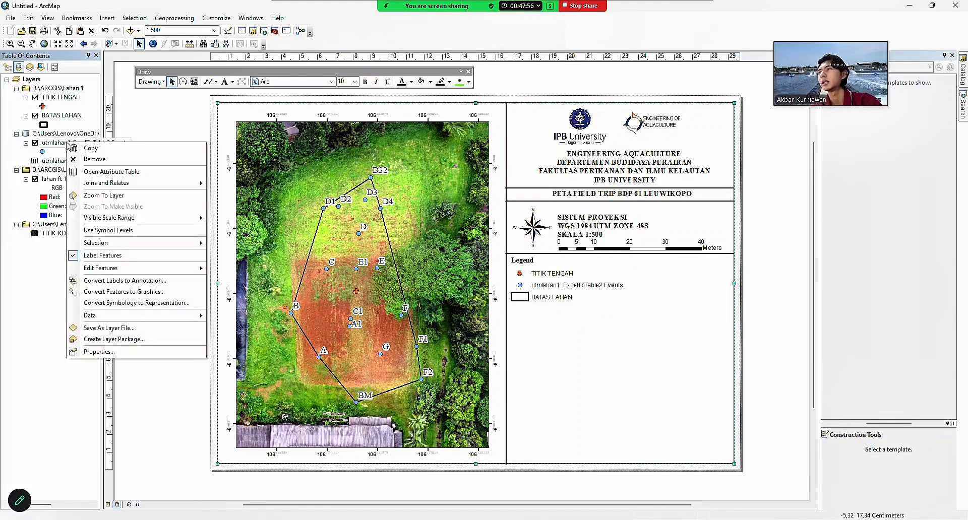
click(99, 352)
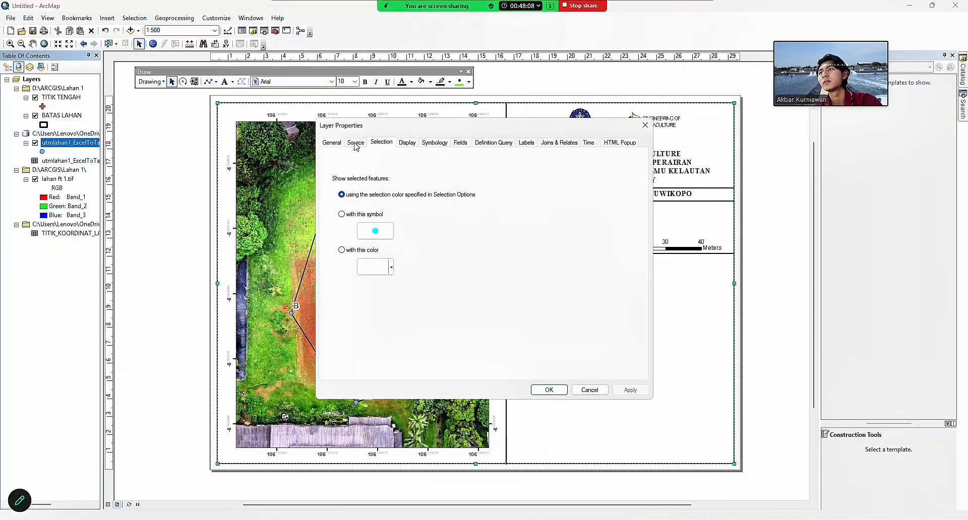
click(331, 143)
key(BackSpace)
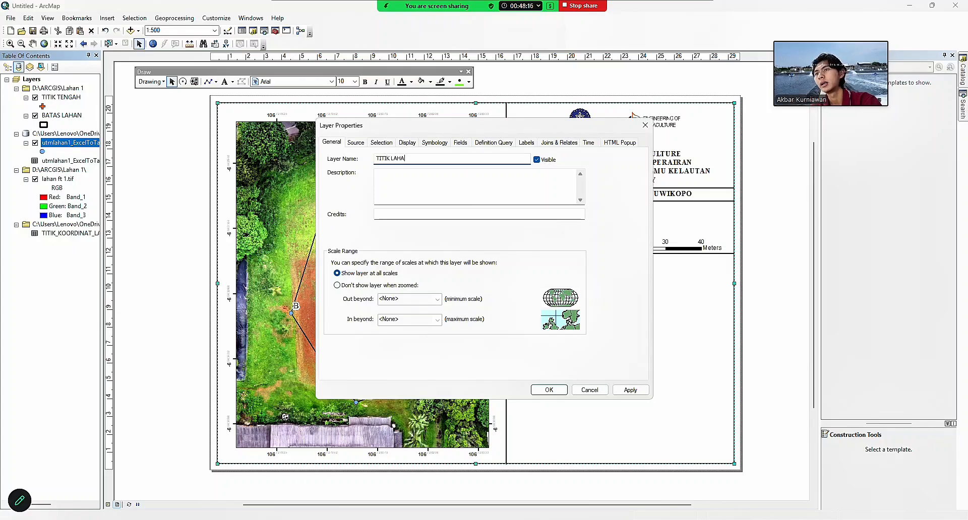
click(549, 390)
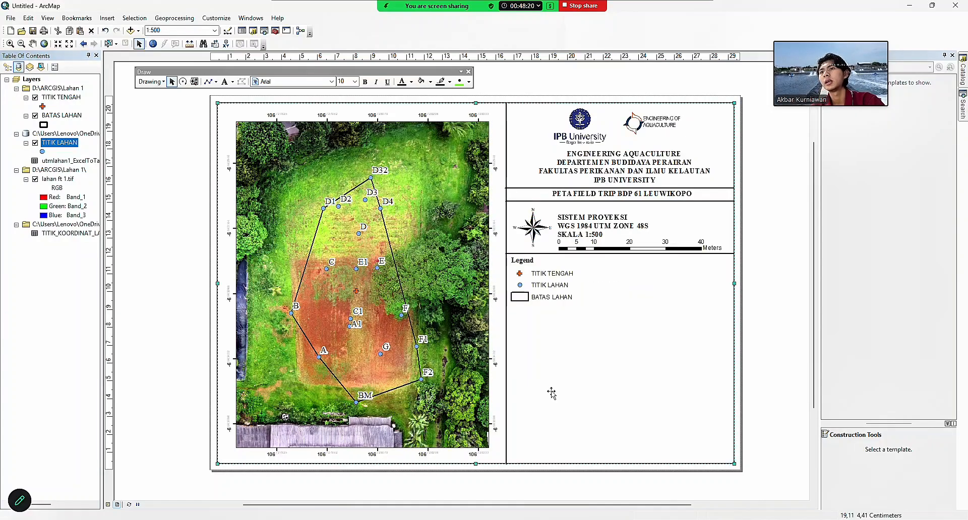
Move the divider line to just below BATAS LAHAN, closing off the legend.
click(590, 254)
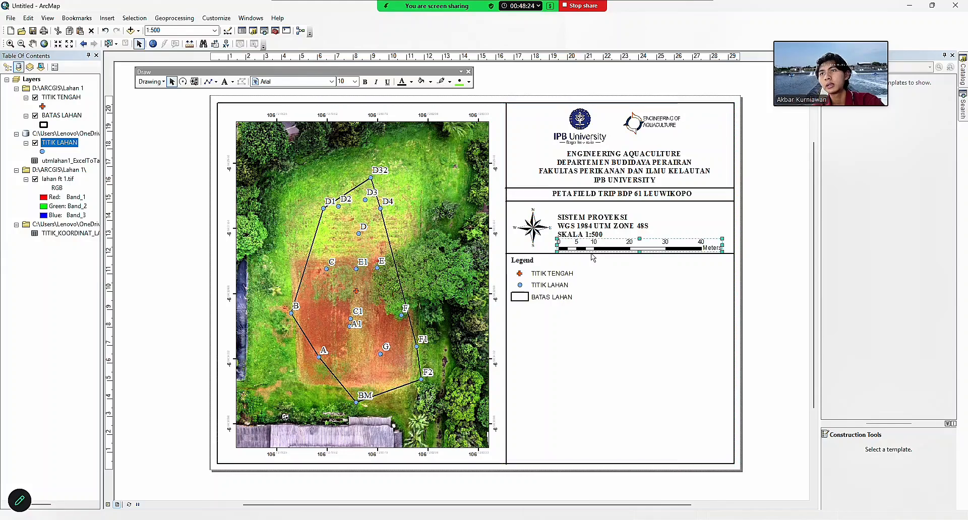
drag(534, 254, 544, 265)
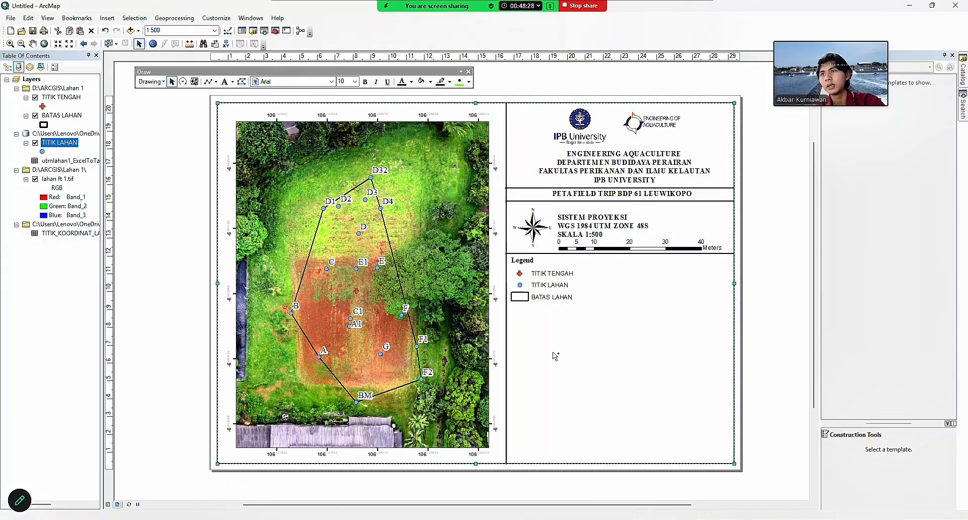
drag(608, 265, 597, 312)
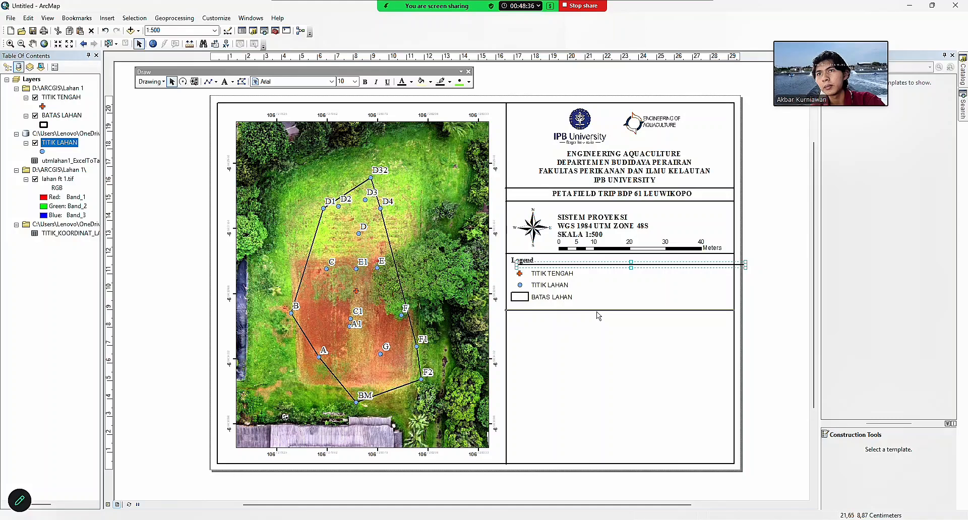
click(611, 359)
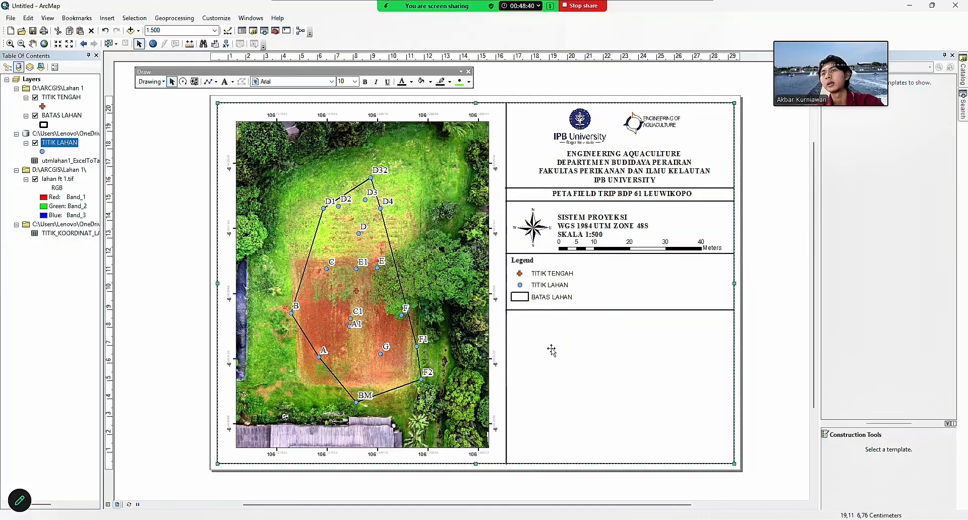
Duplicate the map title into the lower box, change it to PETA INDEKS, and align it left.
click(614, 192)
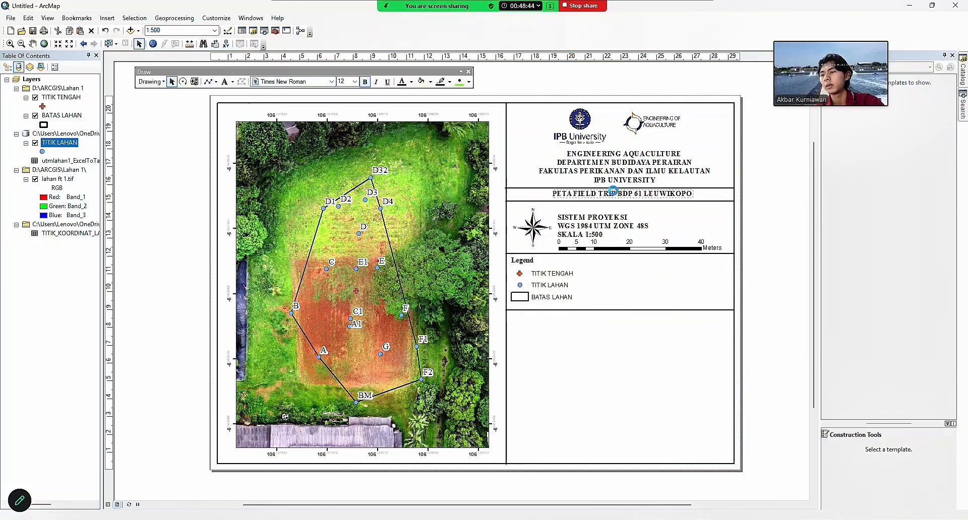
click(594, 346)
key(ctrl+v)
drag(649, 207, 595, 319)
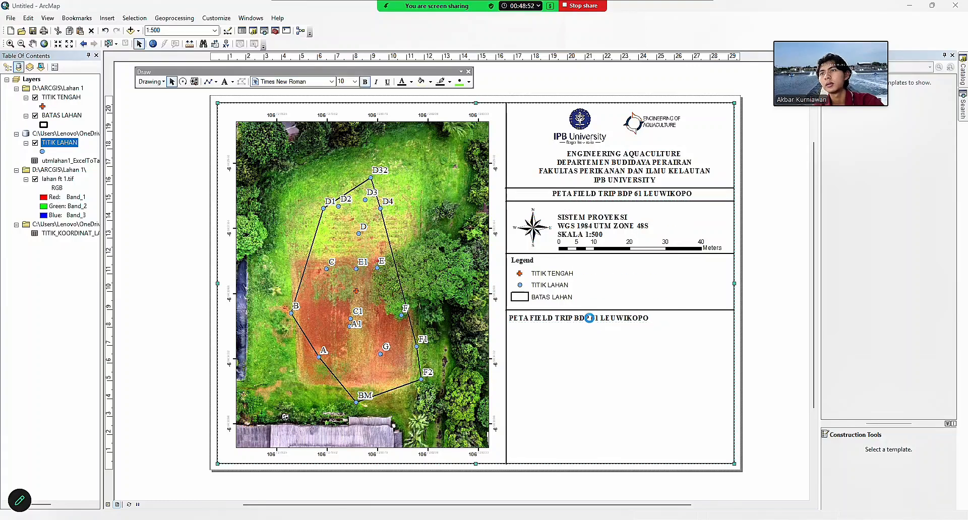
double_click(594, 320)
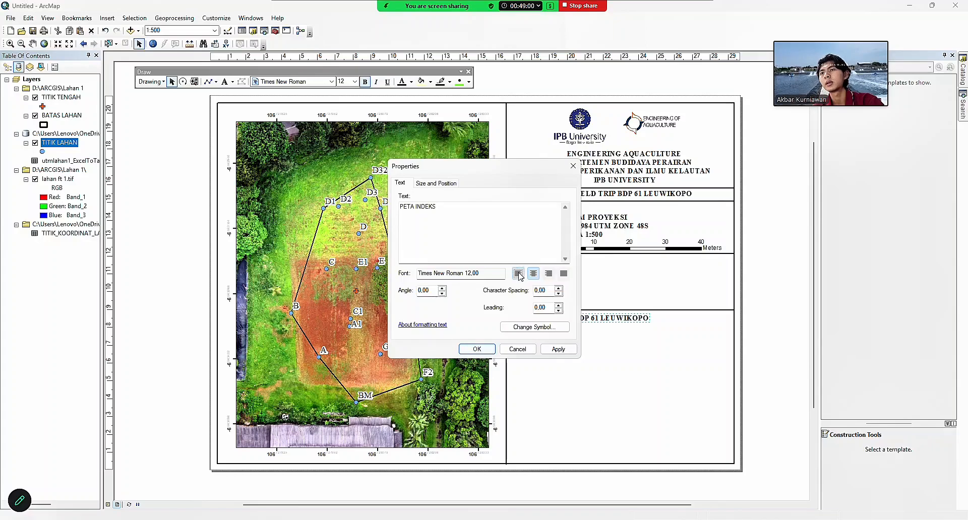
click(475, 349)
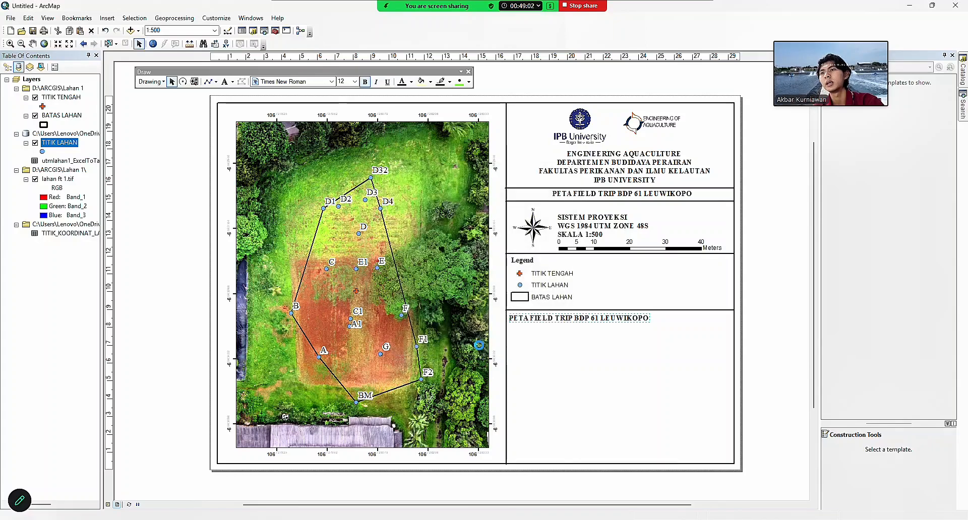
double_click(614, 318)
click(572, 167)
drag(615, 318, 547, 316)
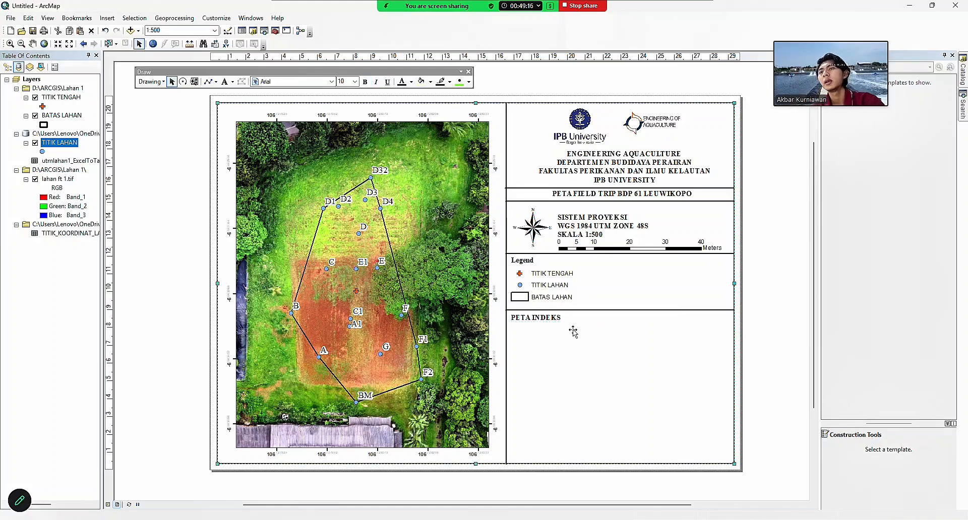
click(567, 329)
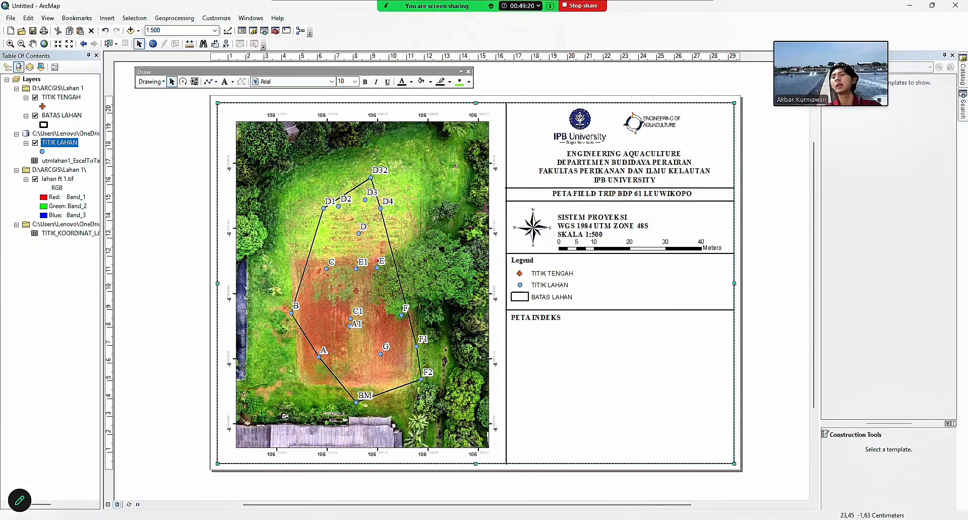
Snip a rectangle of the Leuwikopo area in Google Earth Pro, then return to ArcMap.
click(510, 477)
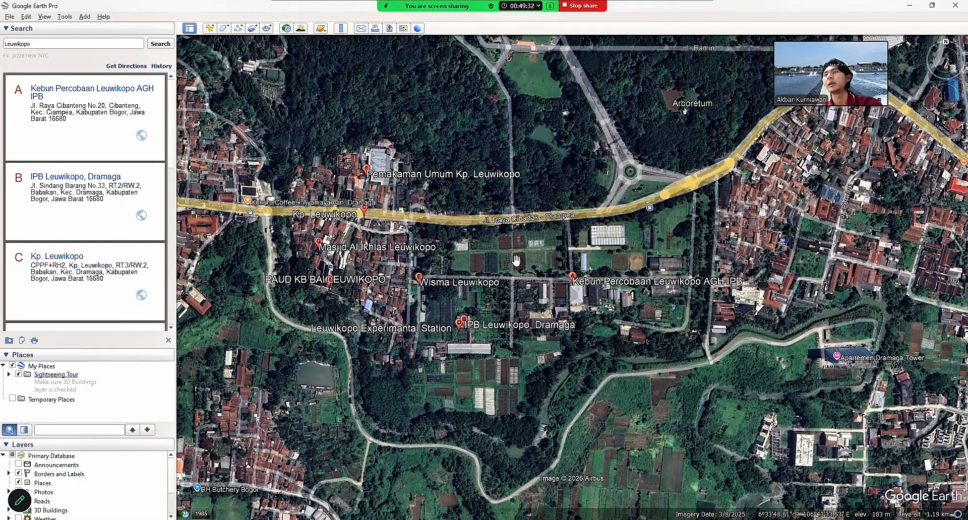
key(super+shift+s)
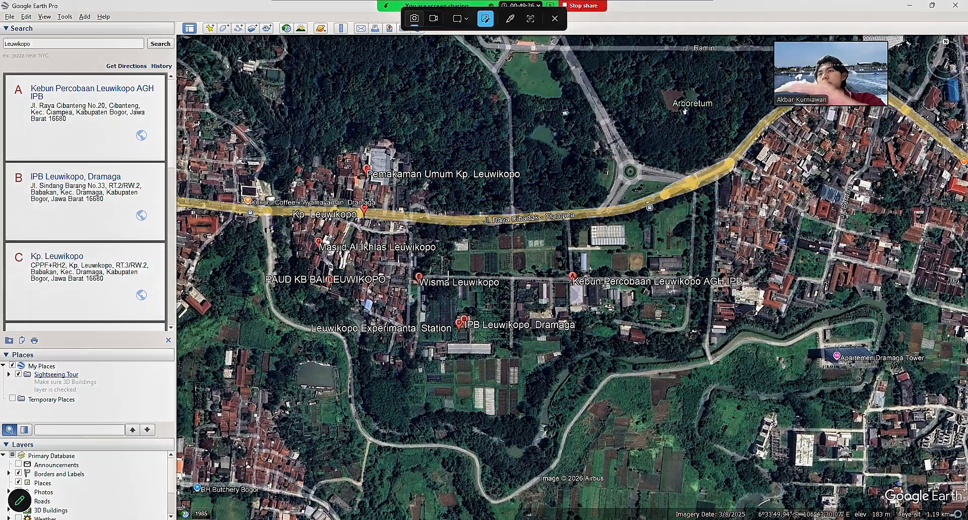
click(461, 19)
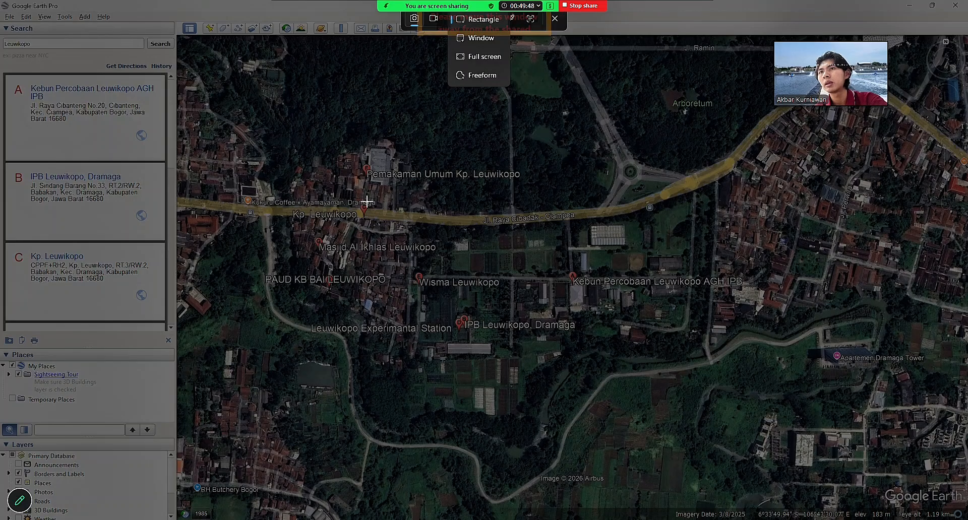
drag(397, 210, 746, 344)
click(470, 359)
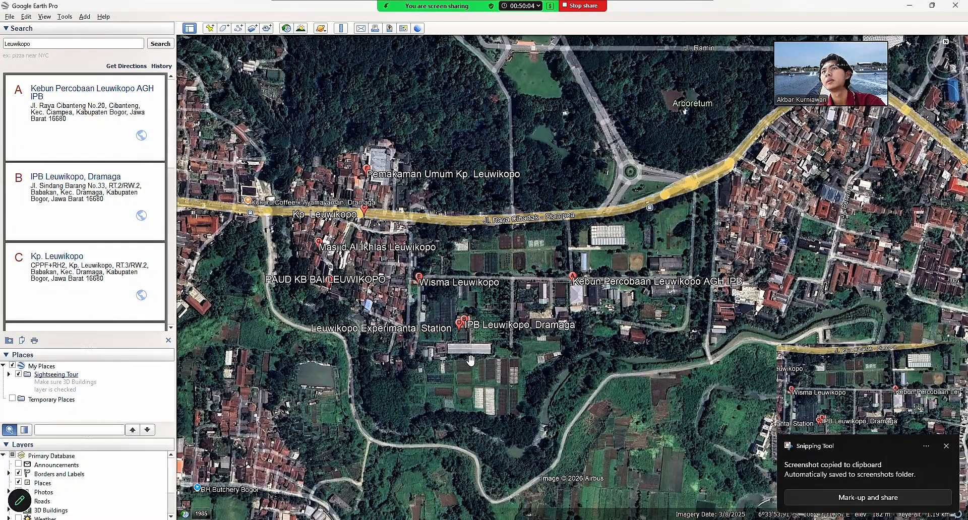
mouse_move(644, 519)
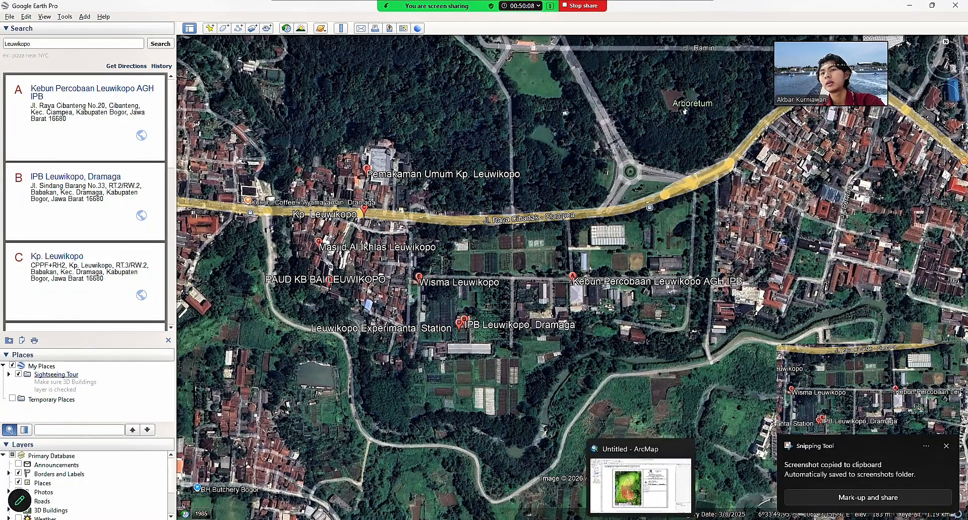
click(676, 497)
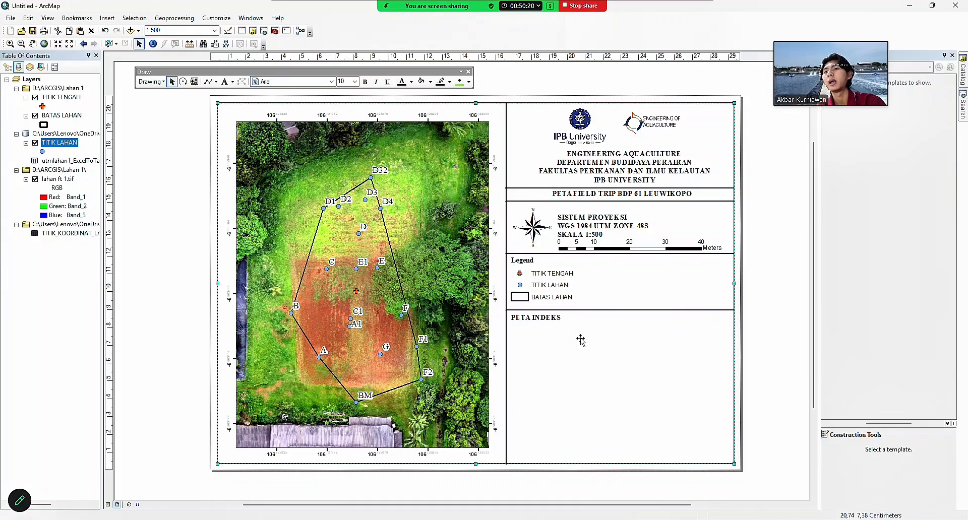
Paste the Leuwikopo satellite snip into the PETA INDEKS box as the index map.
key(ctrl+v)
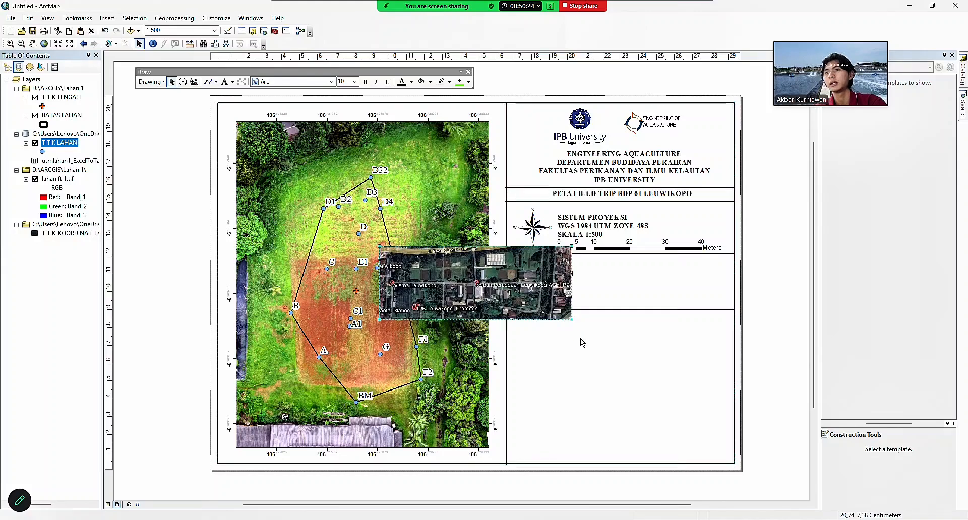
drag(500, 288, 640, 361)
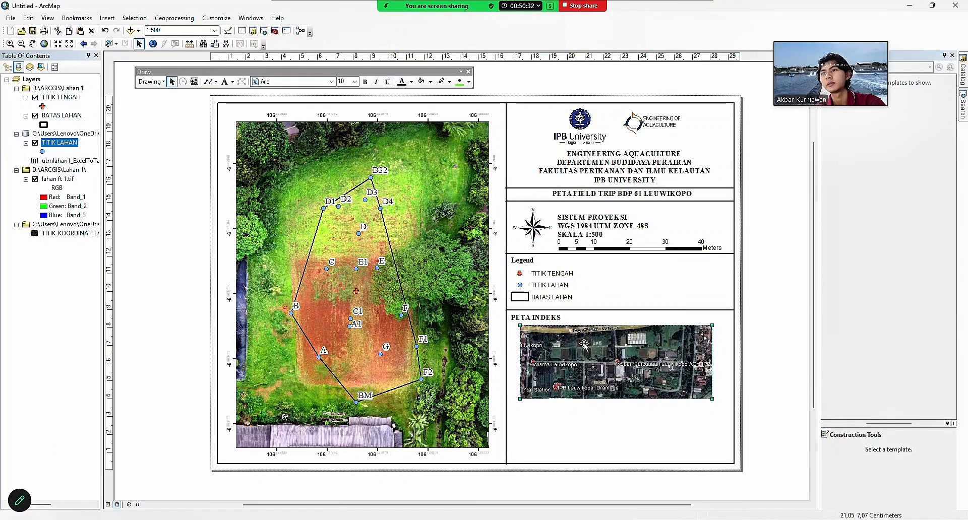
click(626, 347)
drag(656, 348, 657, 348)
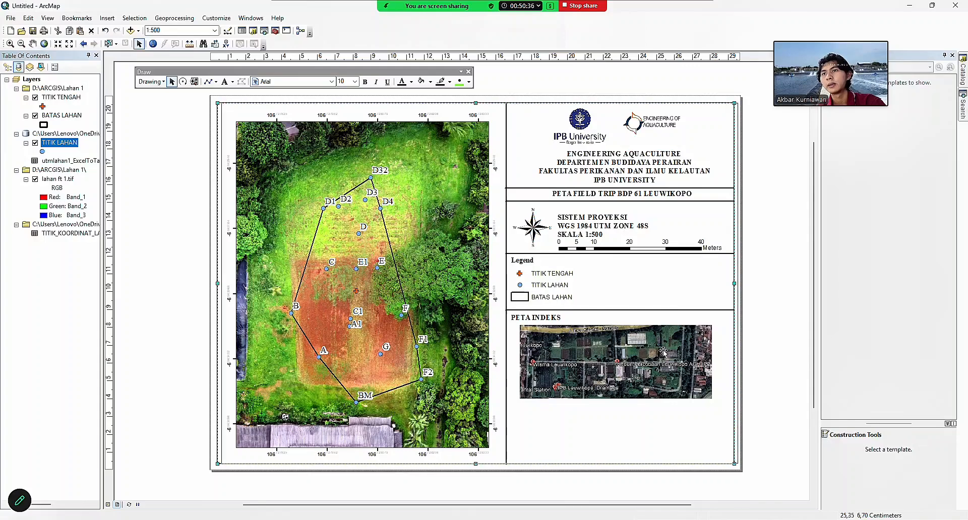
click(105, 31)
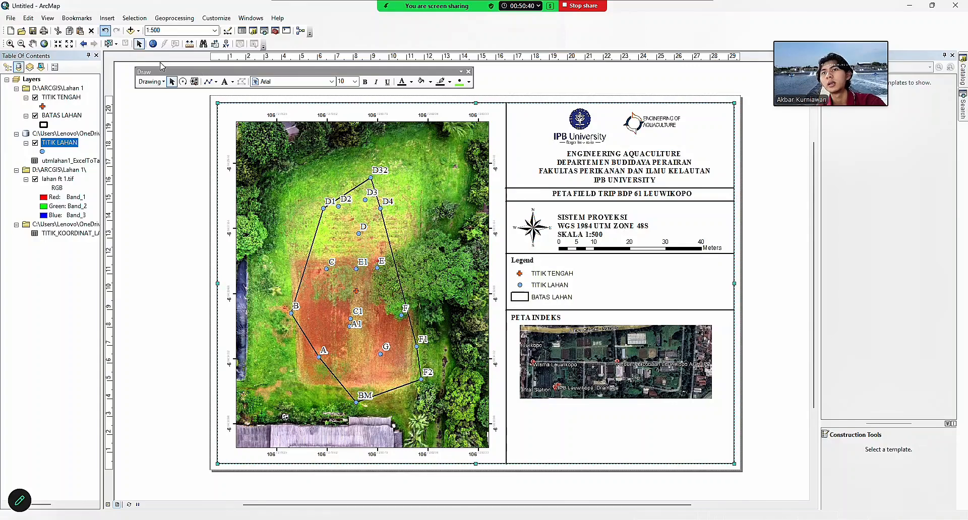
click(689, 389)
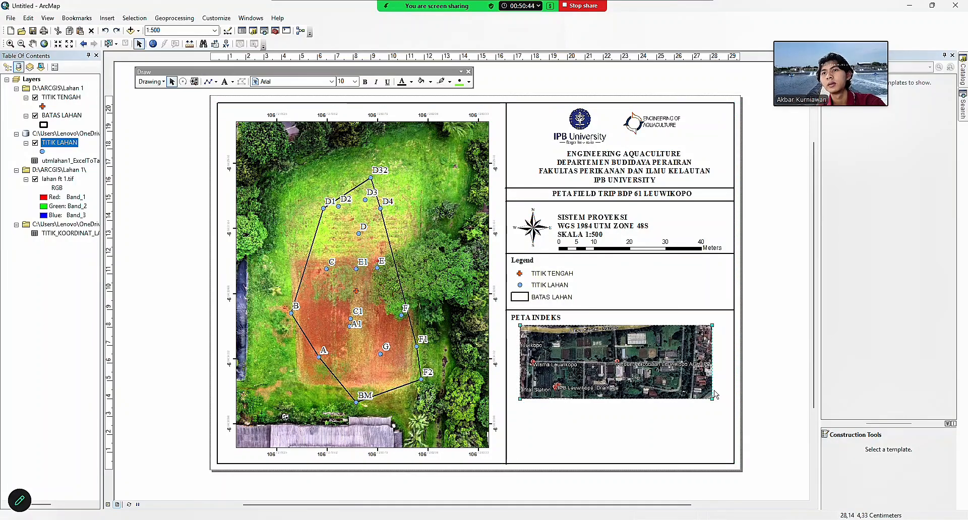
Copy the divider line above PETA INDEKS and place the copy below the index map.
click(627, 310)
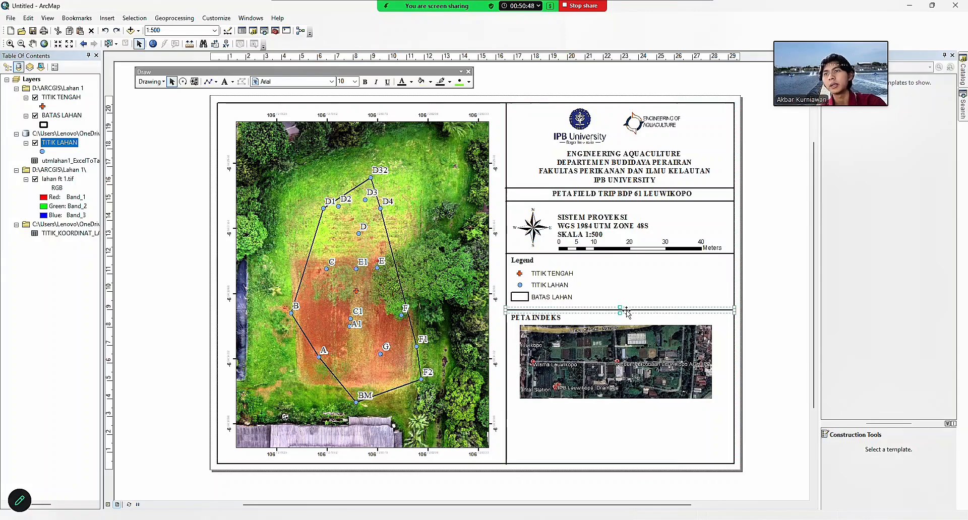
key(ctrl+c)
key(ctrl+v)
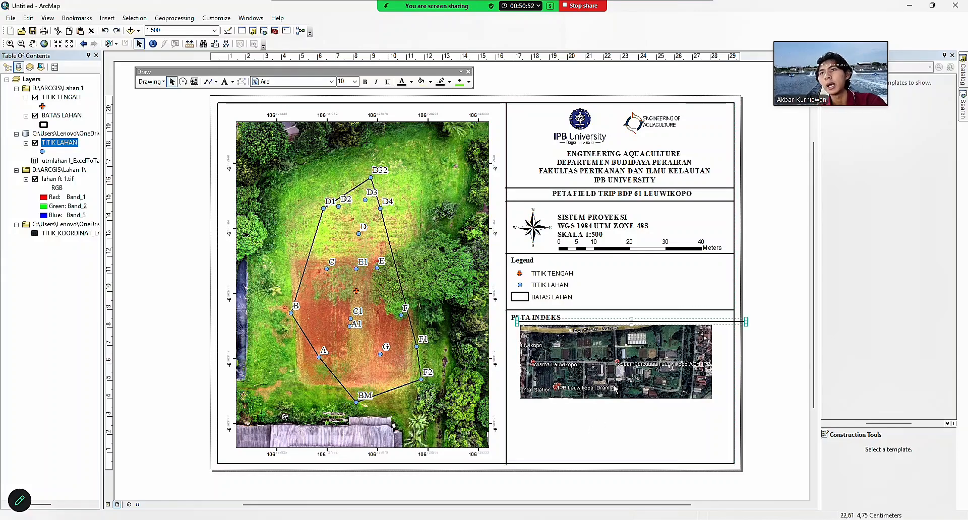
drag(677, 321, 666, 402)
Duplicate the PETA INDEKS heading and drag the copy into the bottom panel.
click(676, 444)
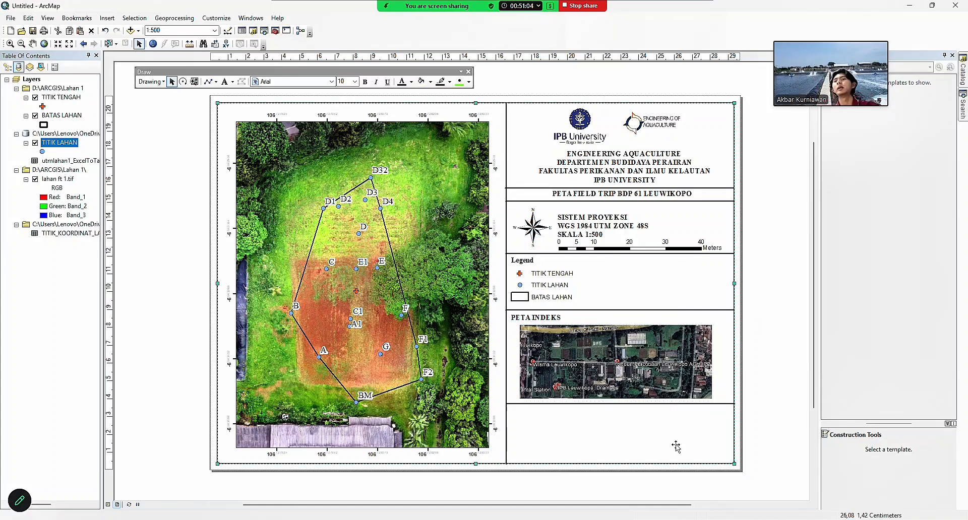
mouse_move(574, 519)
click(574, 487)
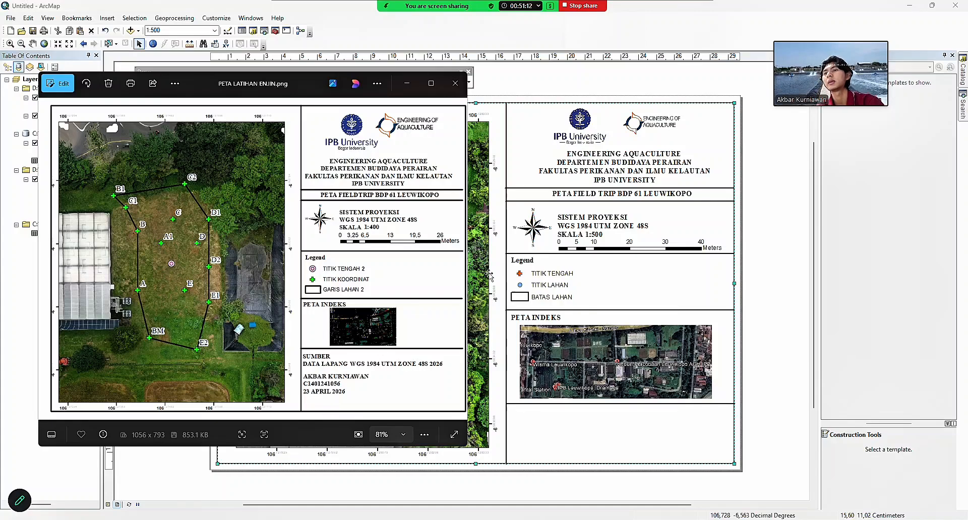
click(532, 317)
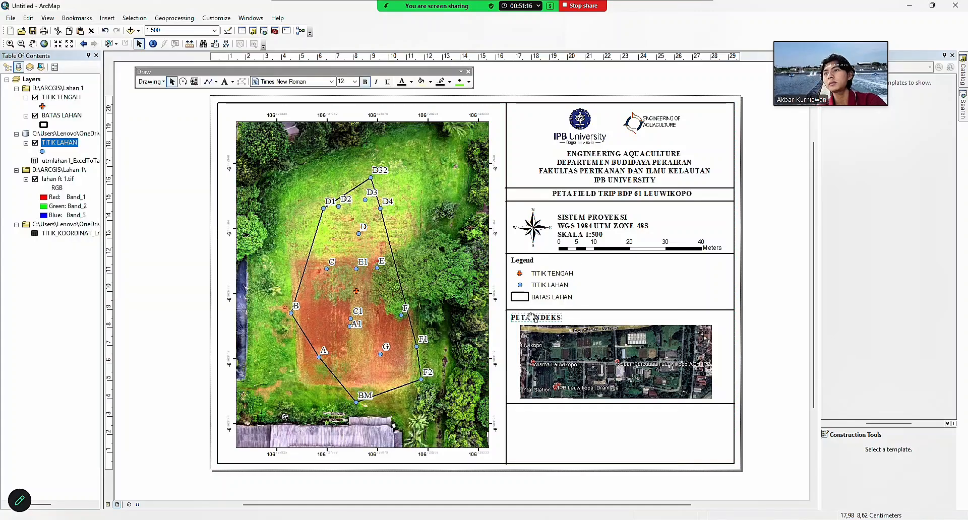
key(ctrl+c)
key(ctrl+v)
drag(555, 330, 543, 411)
double_click(543, 409)
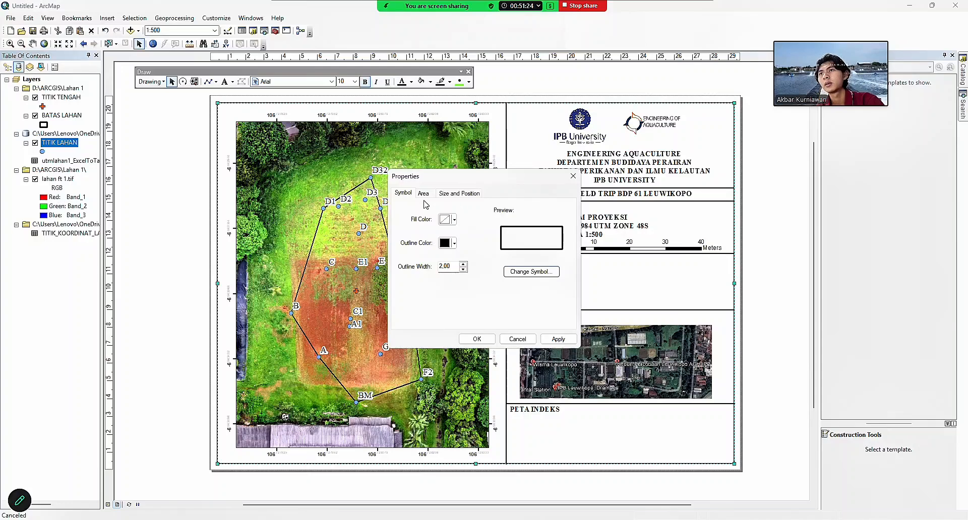
click(573, 176)
click(538, 410)
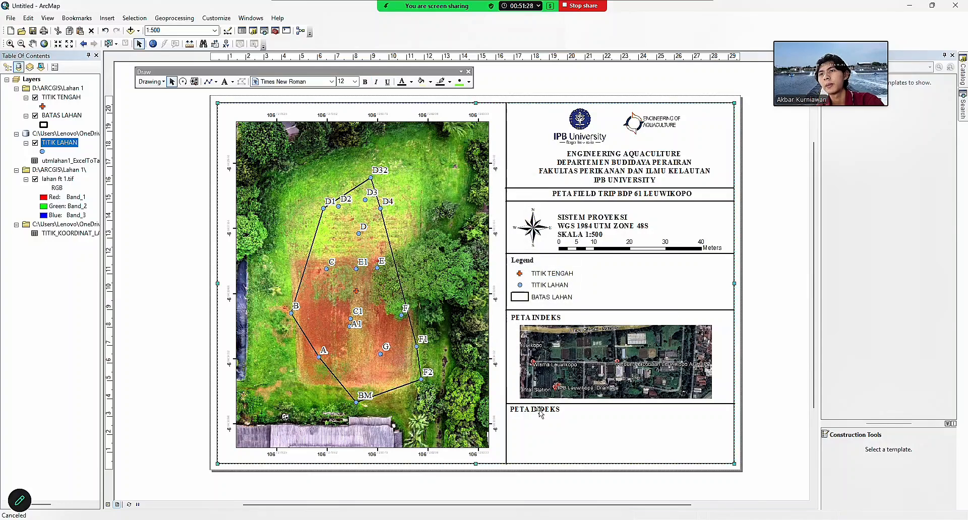
Replace the copied heading's text with SUMBER, putting DATA LAPANG on a second line.
double_click(538, 410)
text(SUMBER)
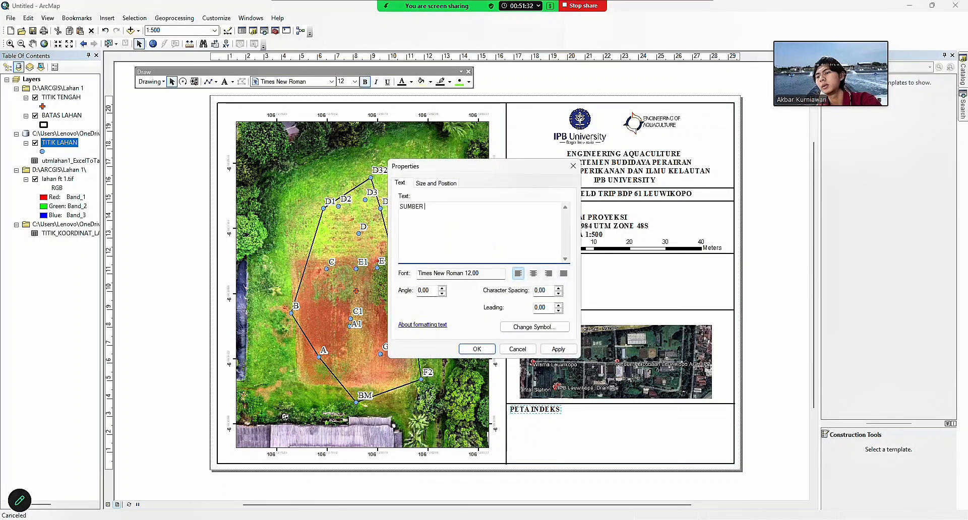
text( DATA LAPANG)
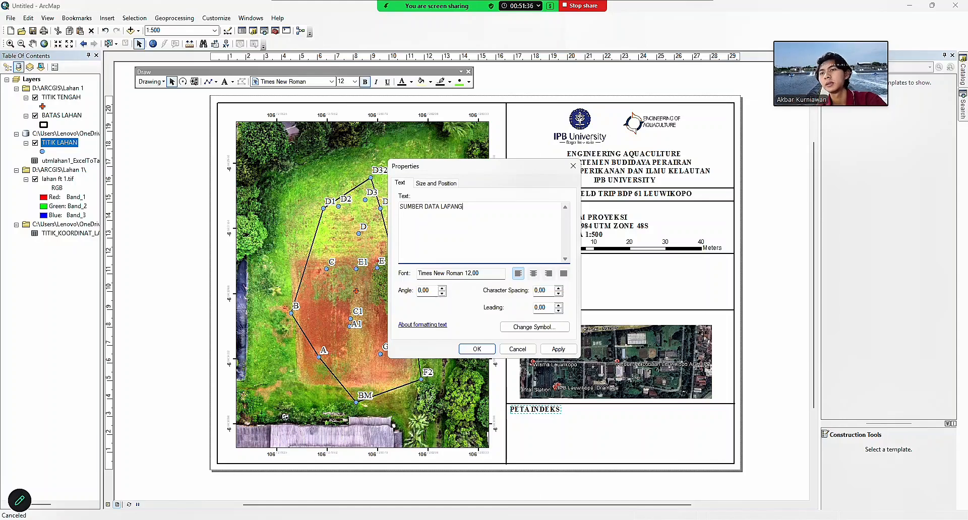
mouse_move(570, 518)
click(564, 494)
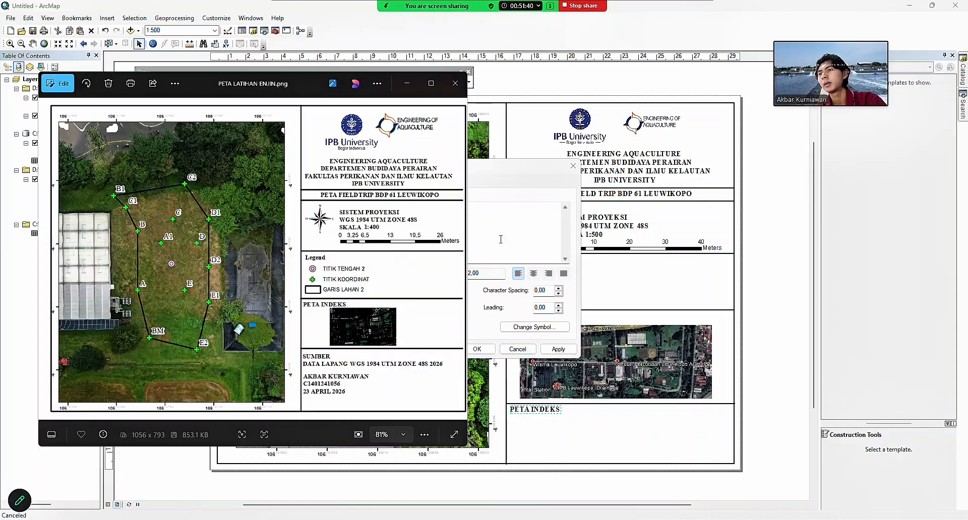
click(501, 222)
click(426, 207)
key(Return)
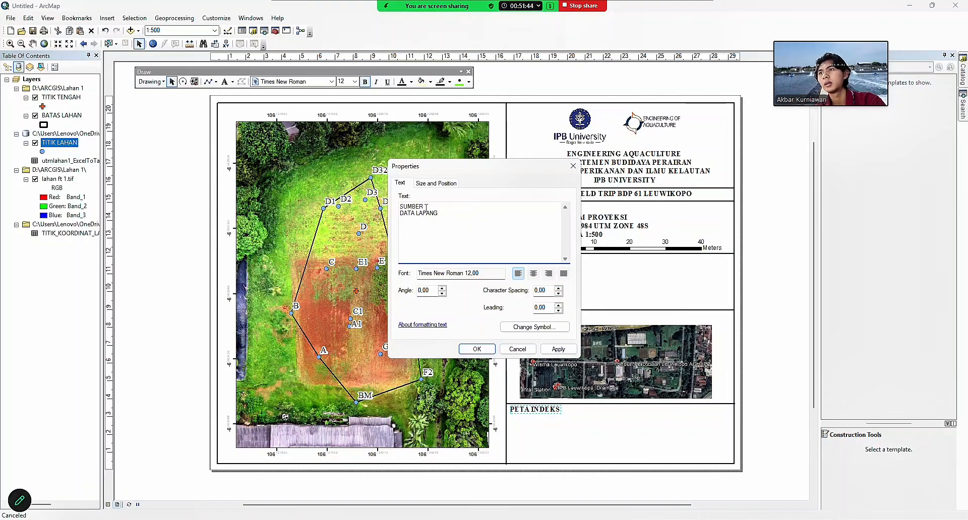
Extend the second line to DATA LAPANG WGS 1984 UTM ZONE 48S 2026, checking the reference image.
text(WGS 1984 UTM)
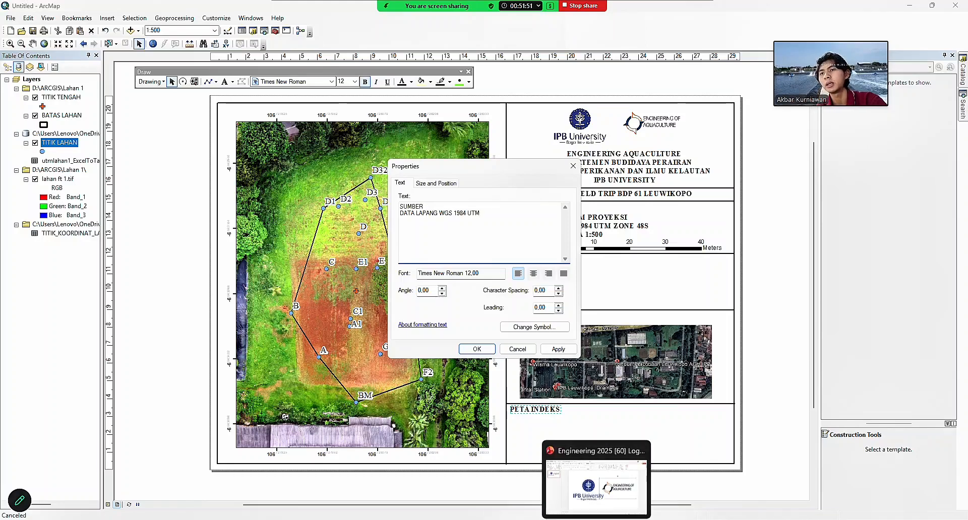
mouse_move(573, 519)
click(566, 495)
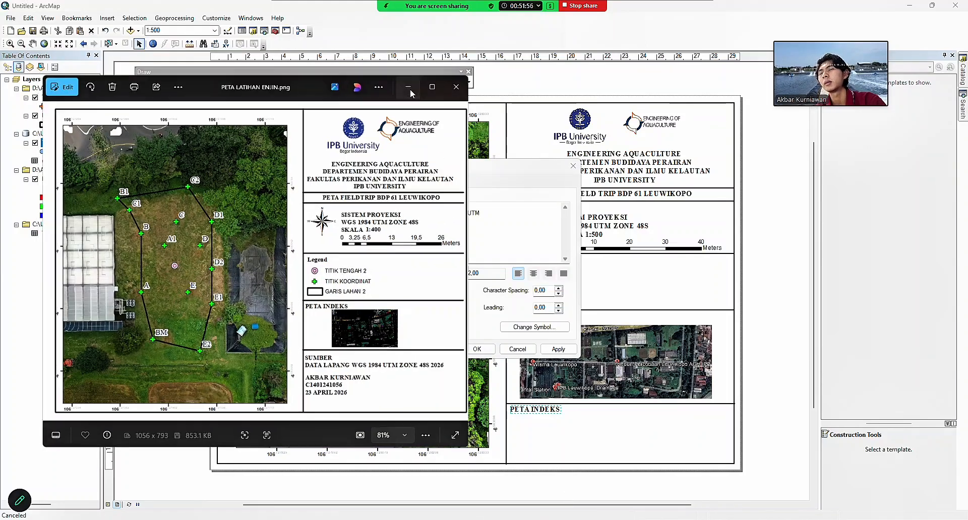
click(490, 225)
text(UTM ZONE )
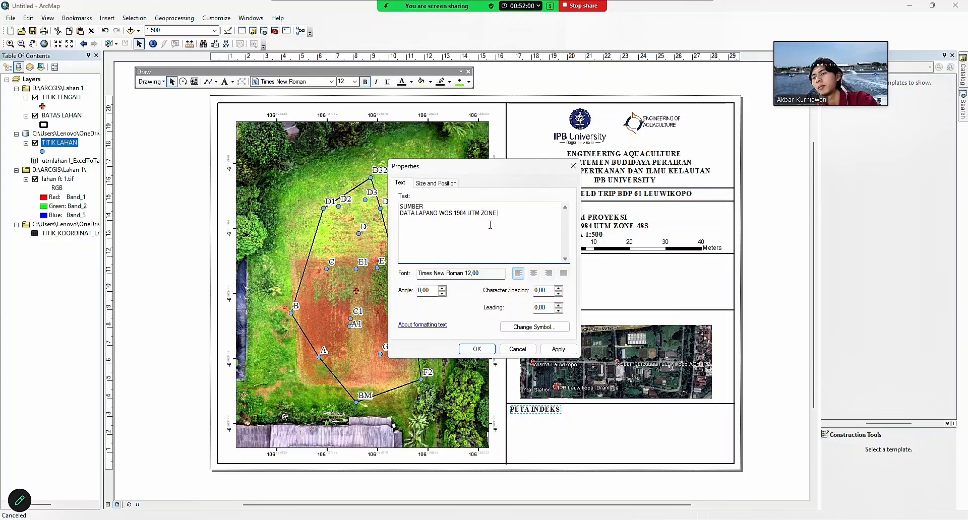
text(48S 2020)
key(BackSpace)
text(6)
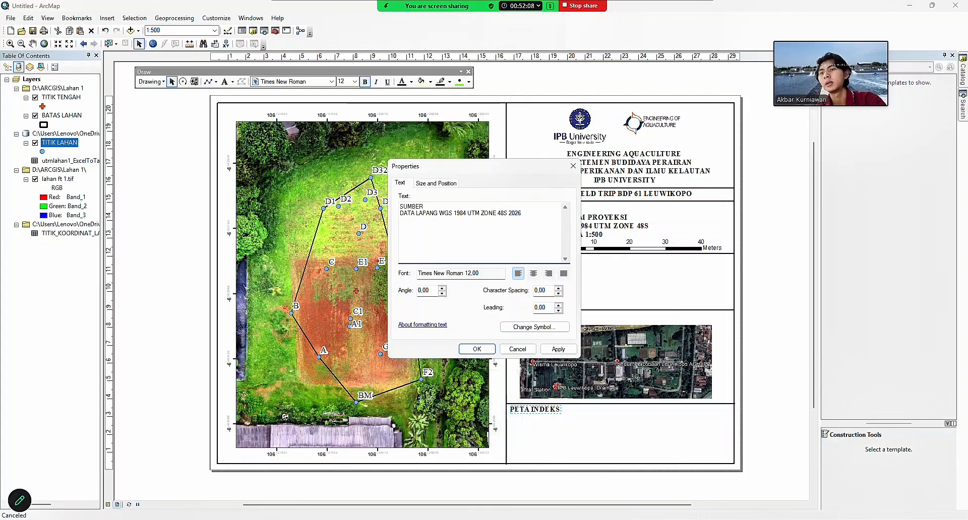
click(473, 397)
click(406, 83)
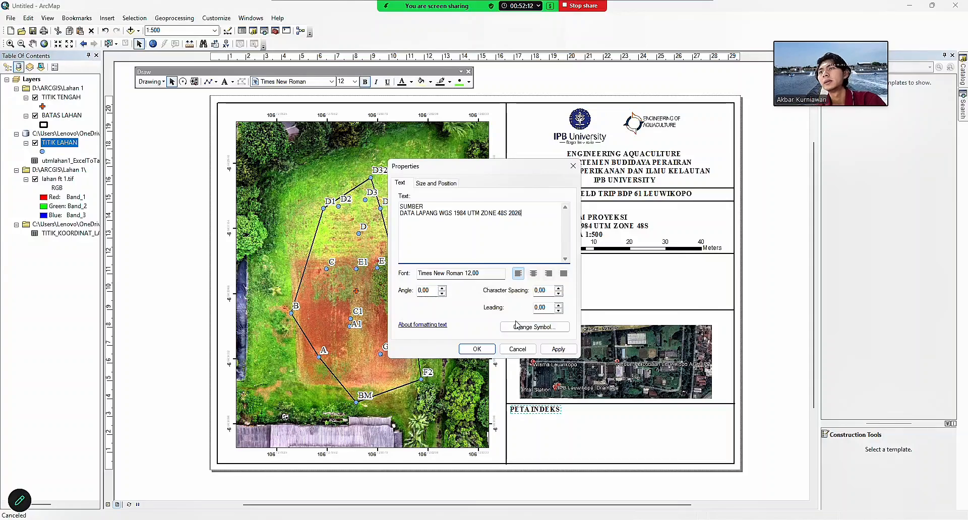
click(574, 519)
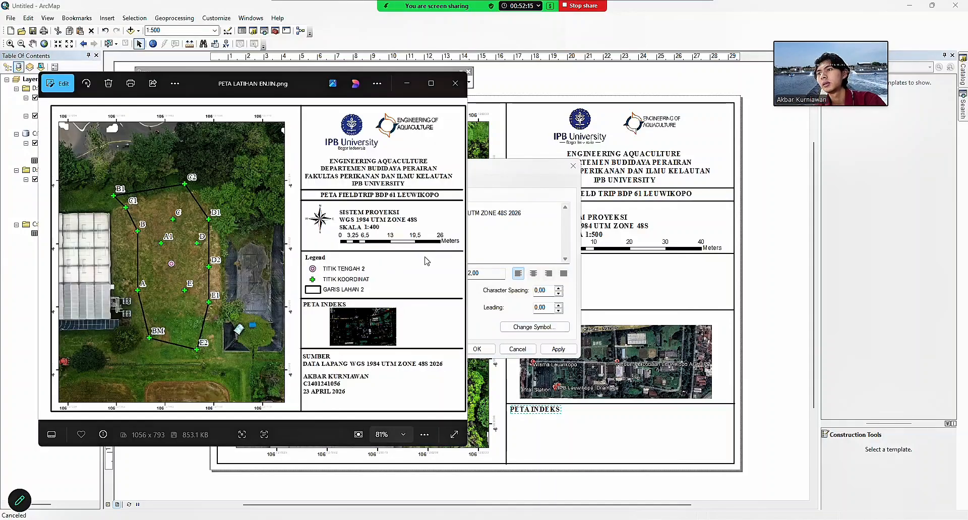
Apply the source text, lower the SUMBER block slightly and nudge PETA INDEKS up.
click(406, 84)
click(475, 349)
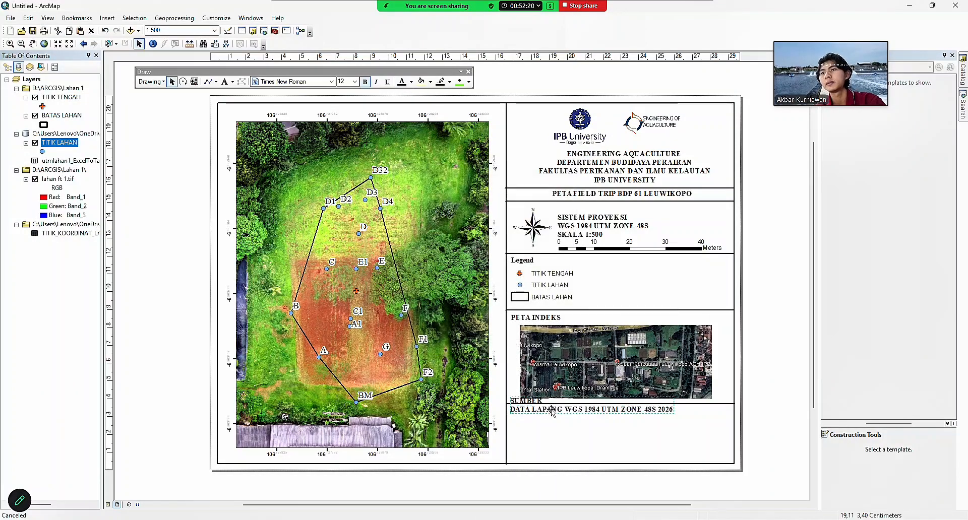
mouse_move(553, 412)
mouse_down()
mouse_move(555, 431)
mouse_move(557, 421)
mouse_up()
click(538, 319)
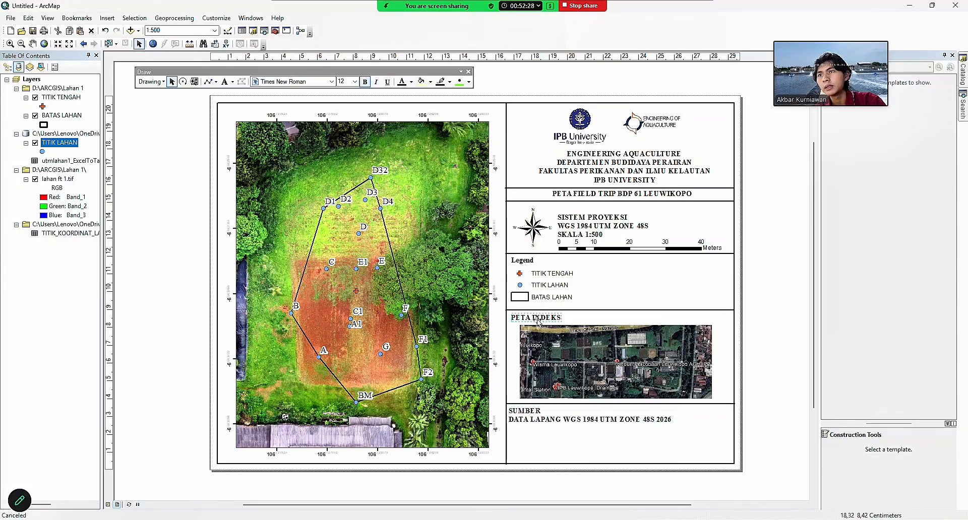
drag(538, 320, 538, 319)
Move the index map picture and its divider lines slightly up, undoing an accidental frame move.
click(562, 355)
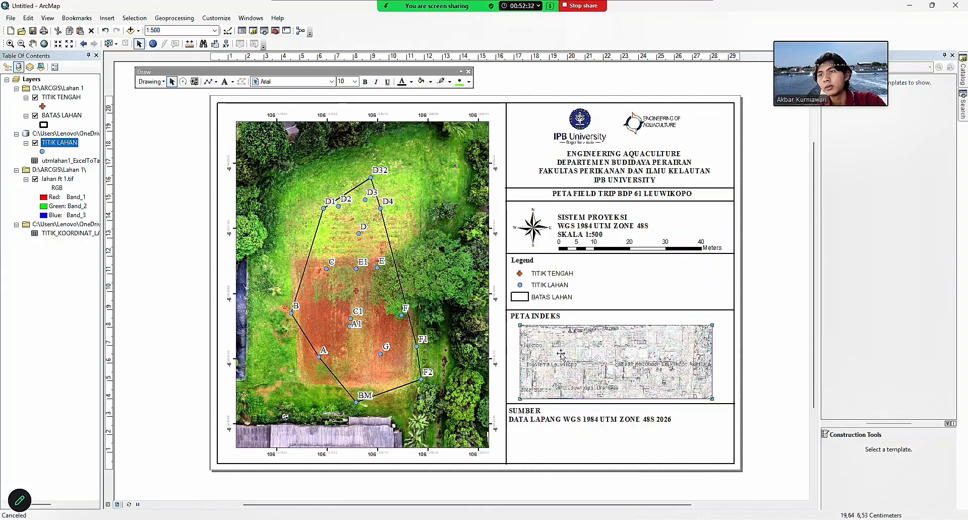
drag(561, 348, 562, 343)
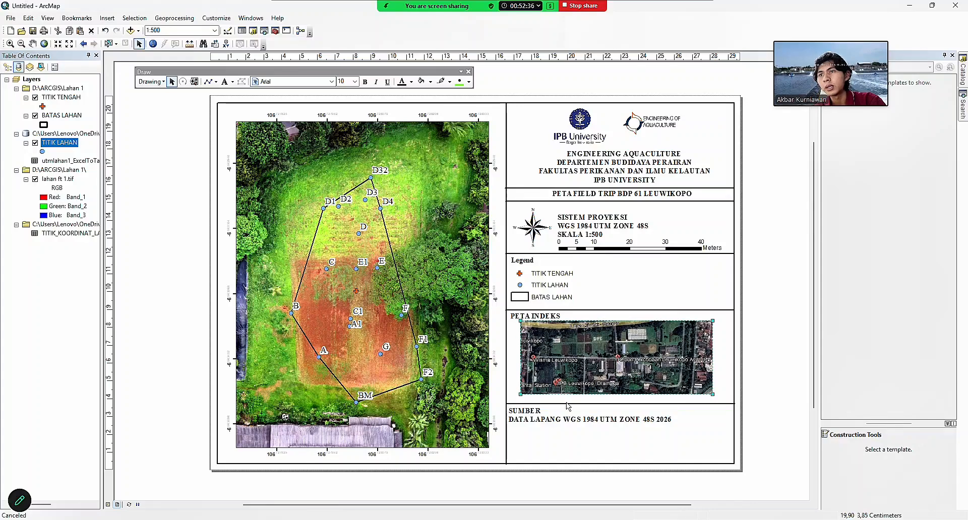
click(569, 404)
drag(570, 403, 570, 401)
click(582, 450)
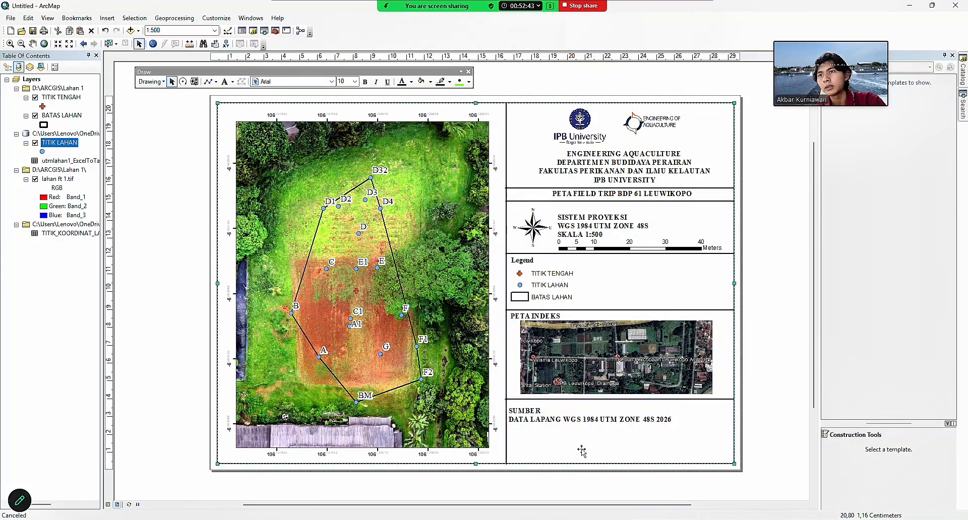
click(582, 399)
drag(582, 399, 583, 397)
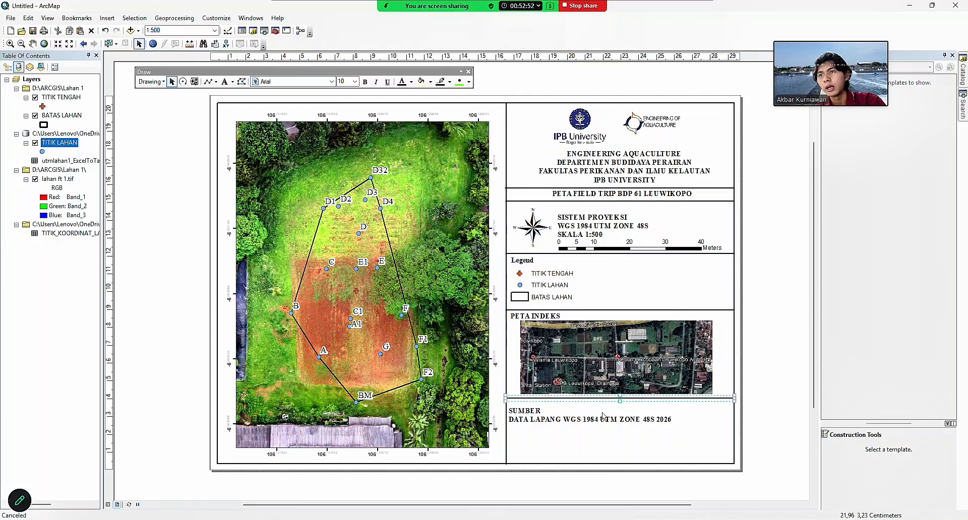
click(574, 419)
drag(572, 420, 571, 418)
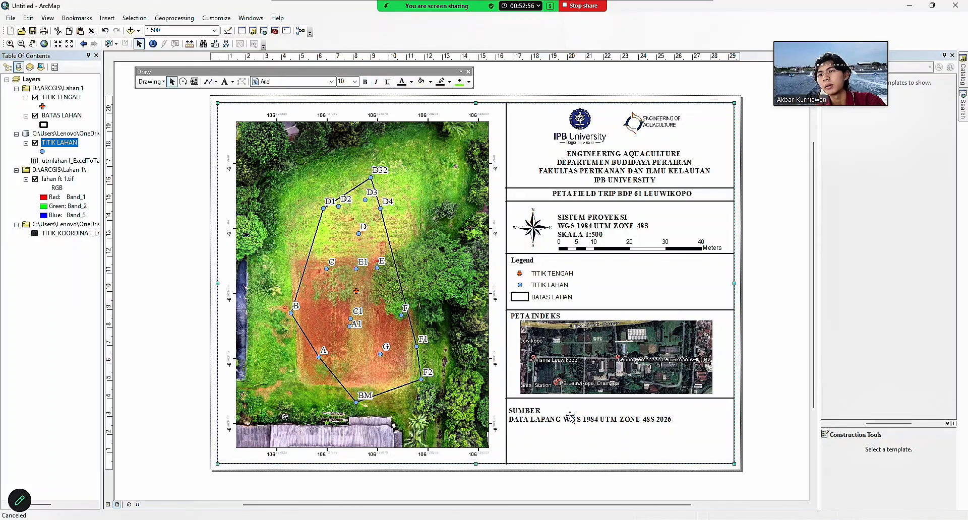
click(105, 30)
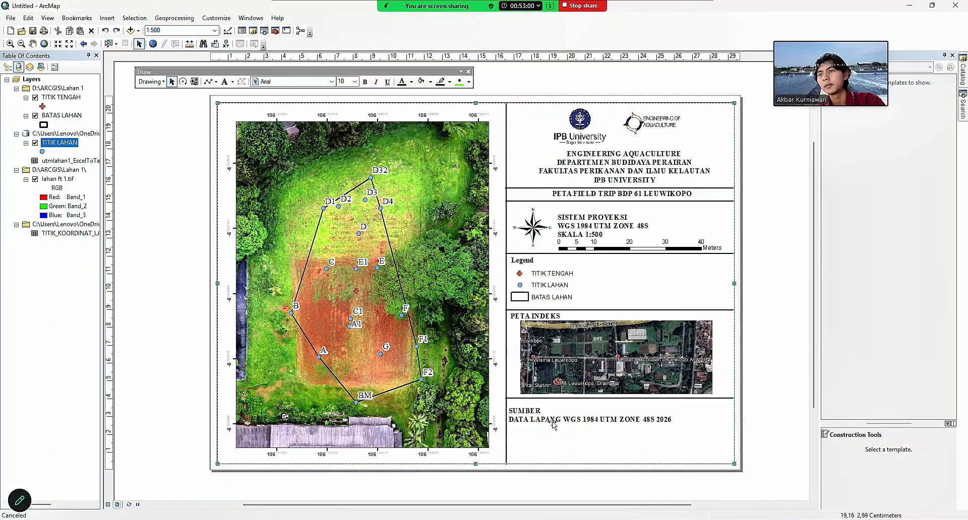
Raise the SUMBER text block, undoing an accidental shift of the layout frame.
click(533, 410)
drag(533, 411, 533, 404)
click(546, 416)
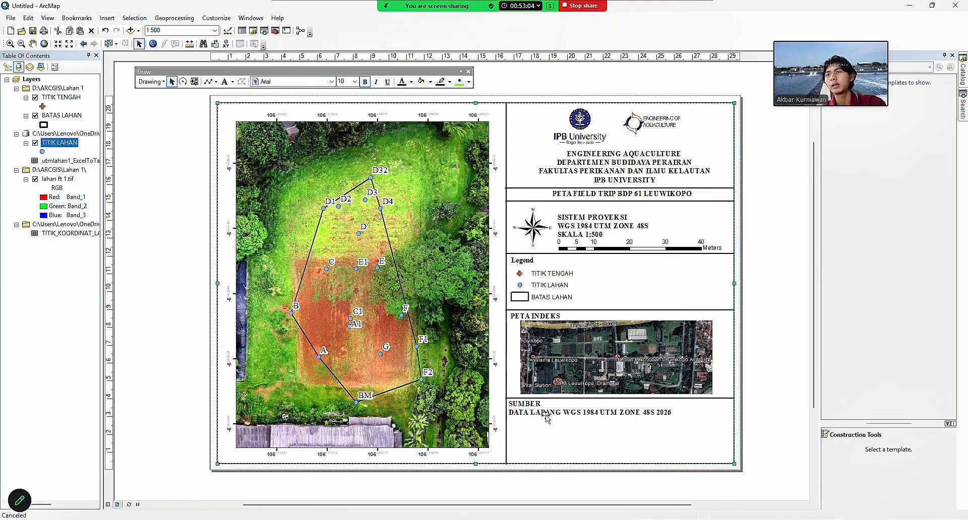
drag(561, 446, 572, 458)
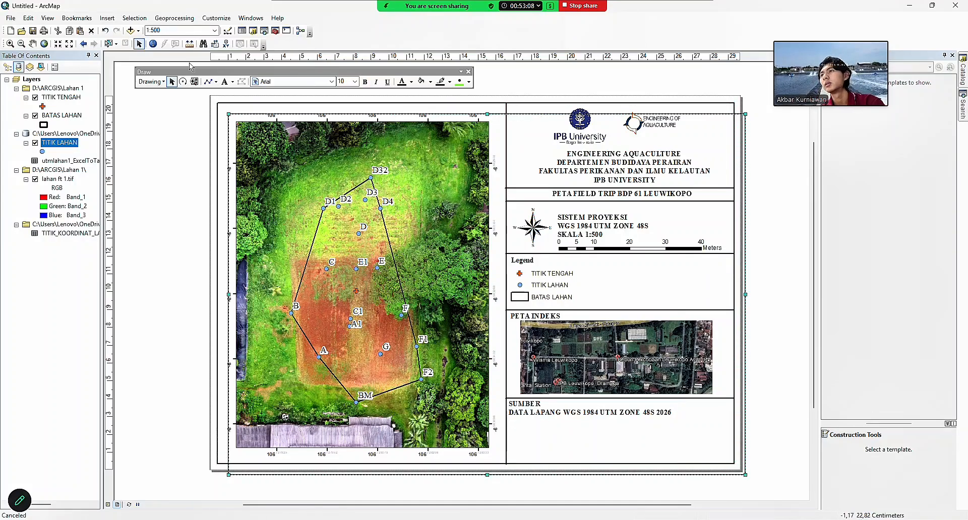
click(104, 31)
Duplicate the SUMBER text block and move the copy further down the panel.
click(553, 413)
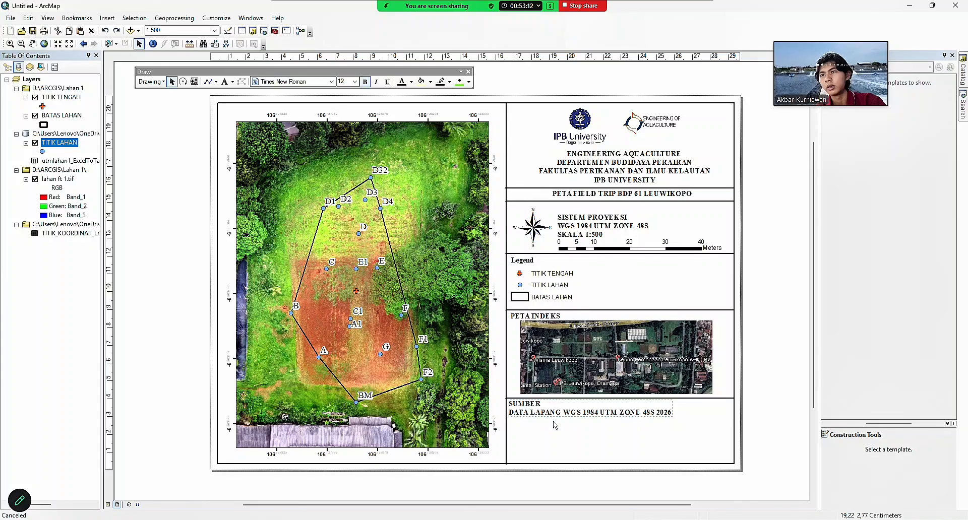
click(554, 438)
key(ctrl+v)
drag(550, 424, 546, 441)
Change the copy to the author's name, student ID and 26 APRIL 2026, placed under SUMBER.
double_click(546, 442)
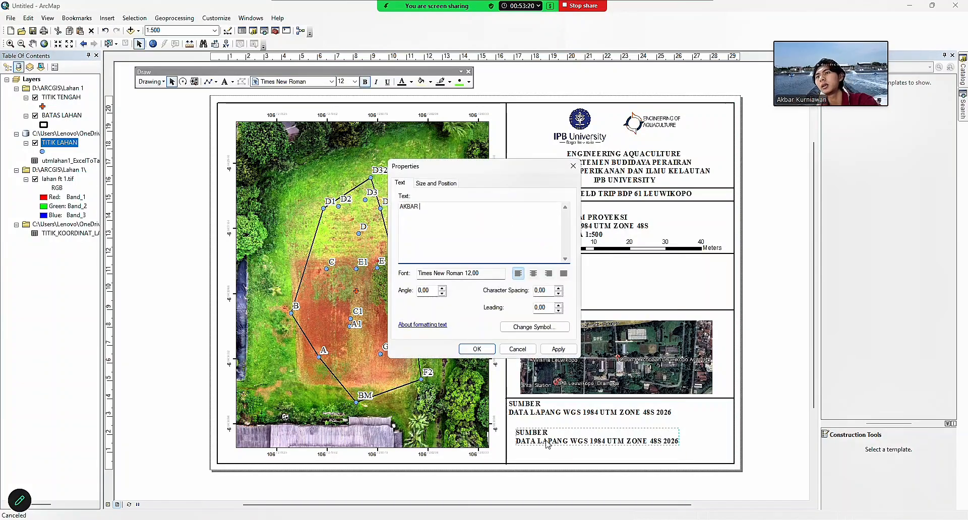
key(Return)
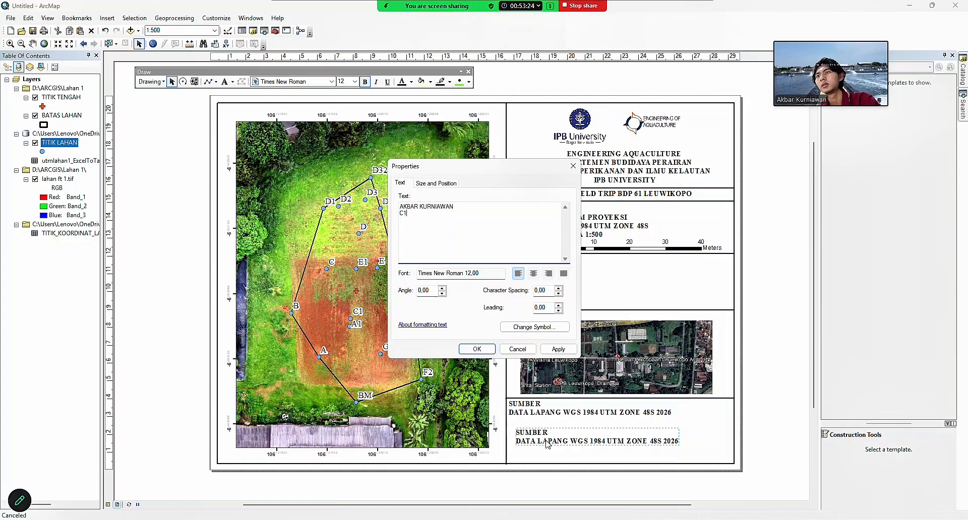
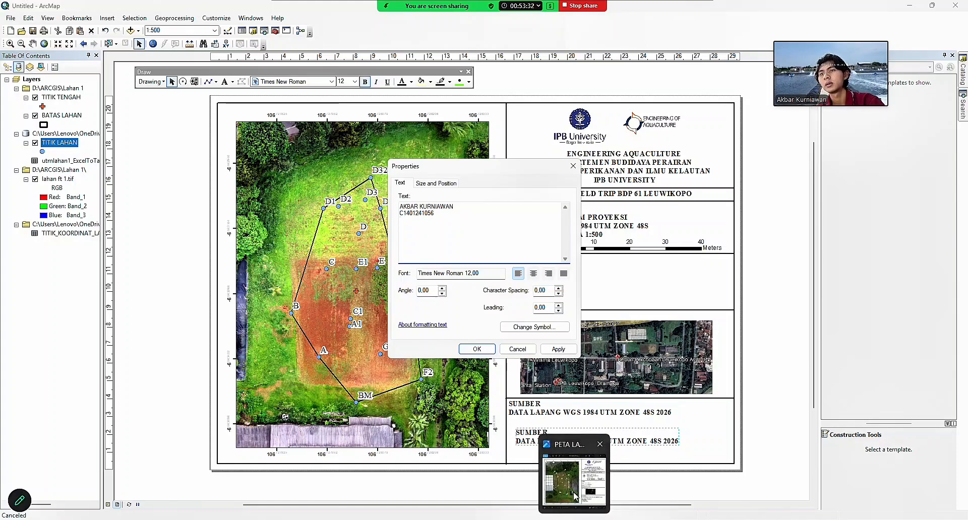
click(575, 493)
click(411, 87)
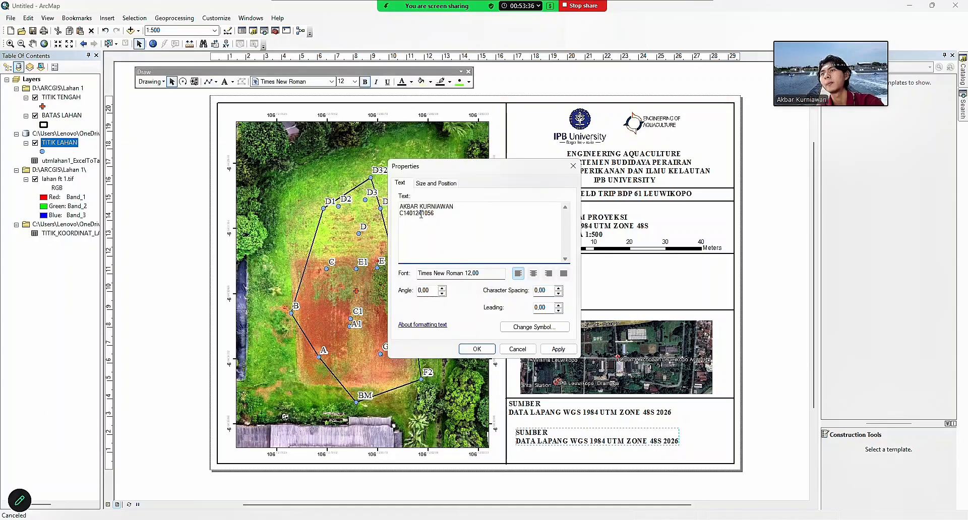
text(26 )
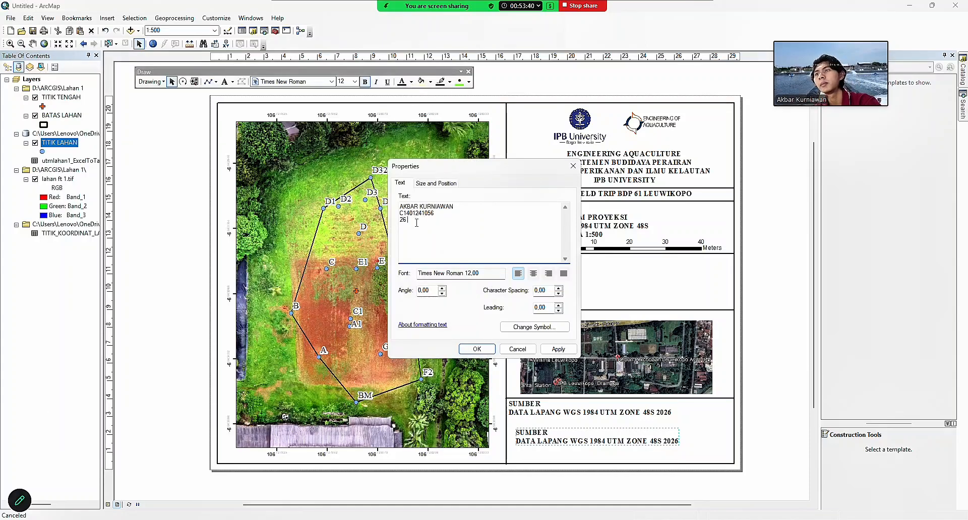
text(APRIL 2026)
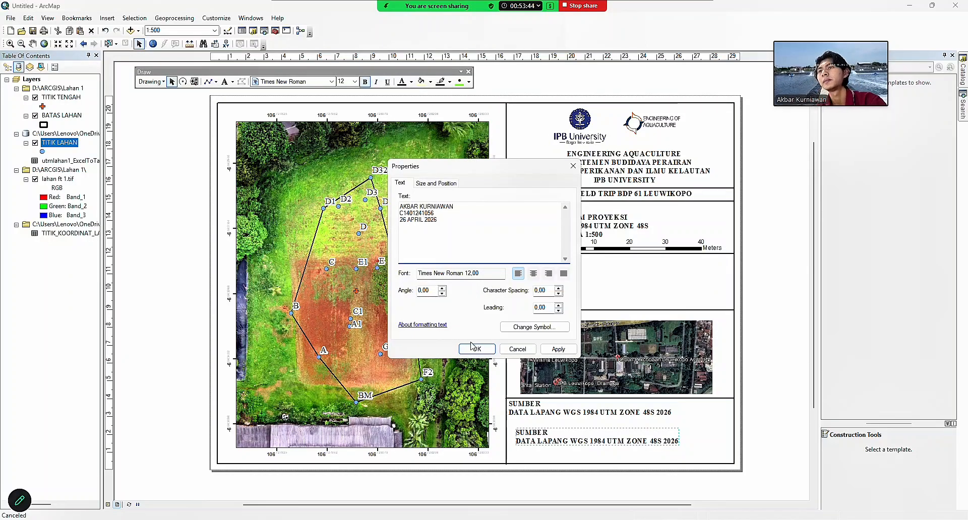
click(474, 348)
drag(560, 440, 553, 432)
click(620, 444)
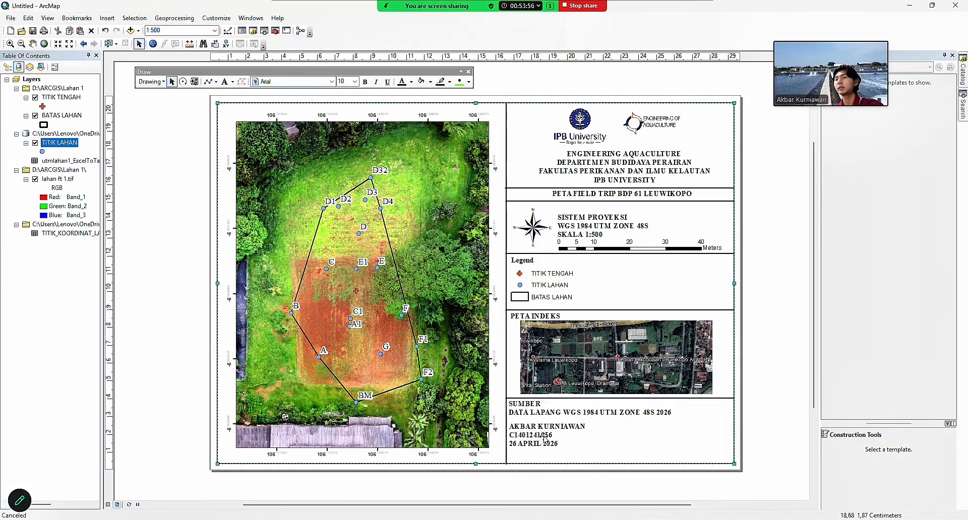
Raise the projection text block slightly and align the 1:500 scale text beside SKALA.
click(192, 249)
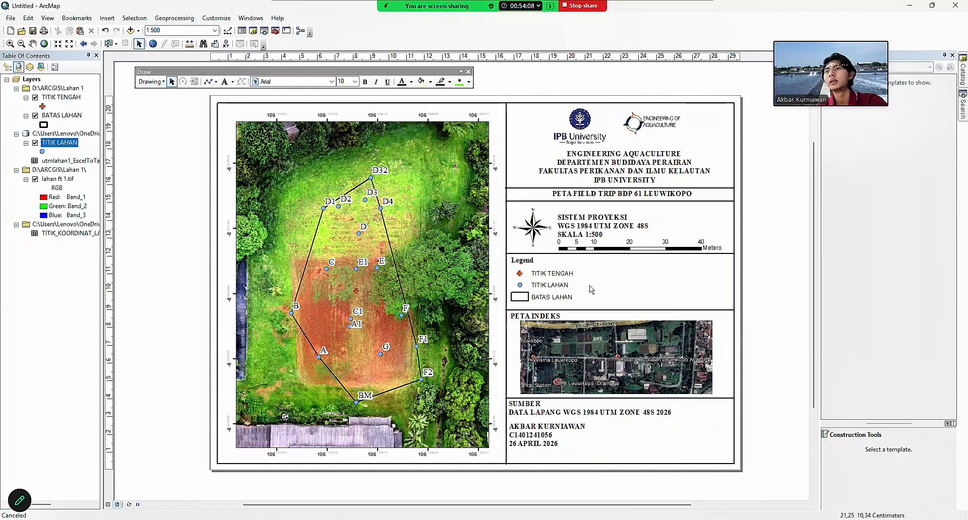
drag(595, 237, 594, 233)
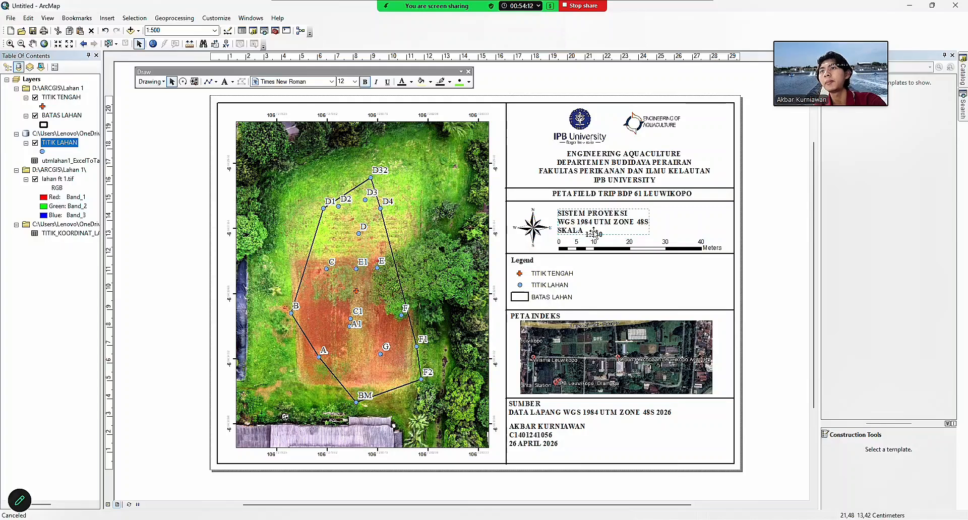
click(595, 233)
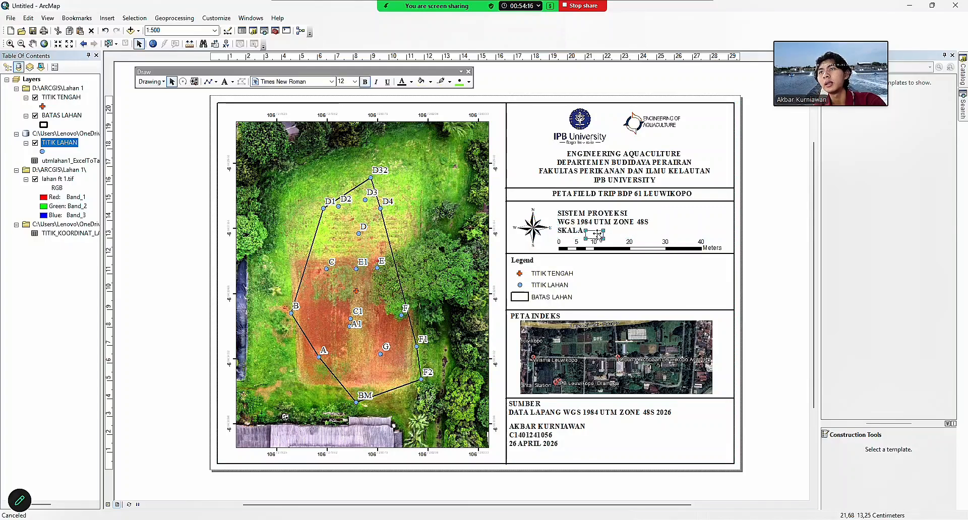
drag(597, 234, 597, 230)
click(626, 232)
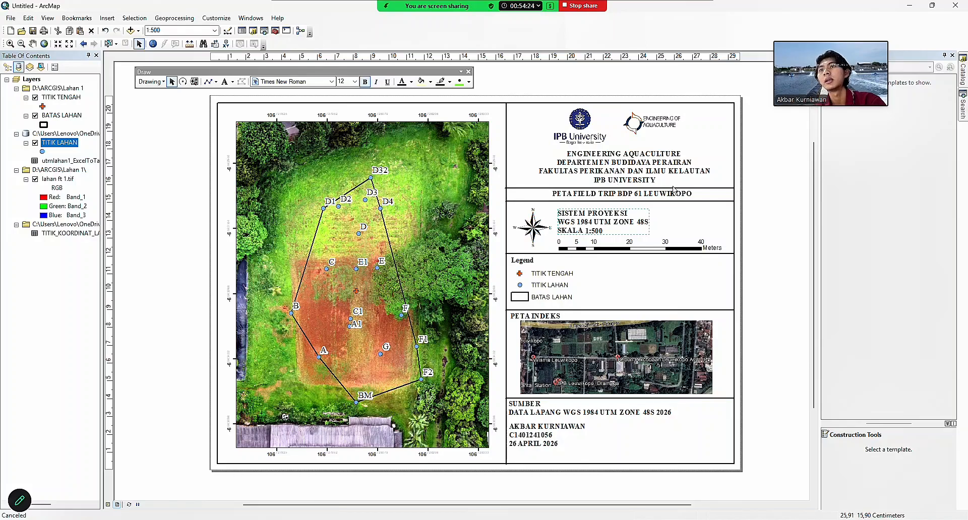
click(703, 189)
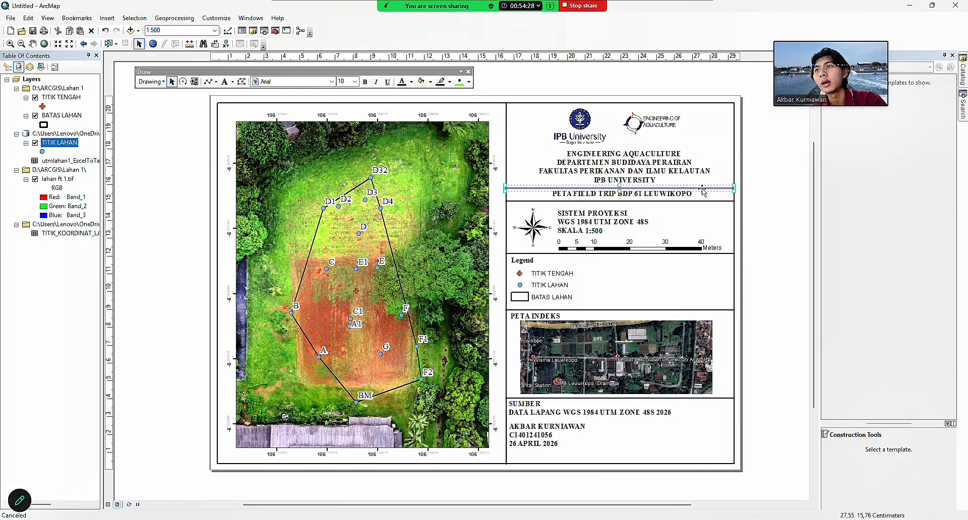
click(767, 190)
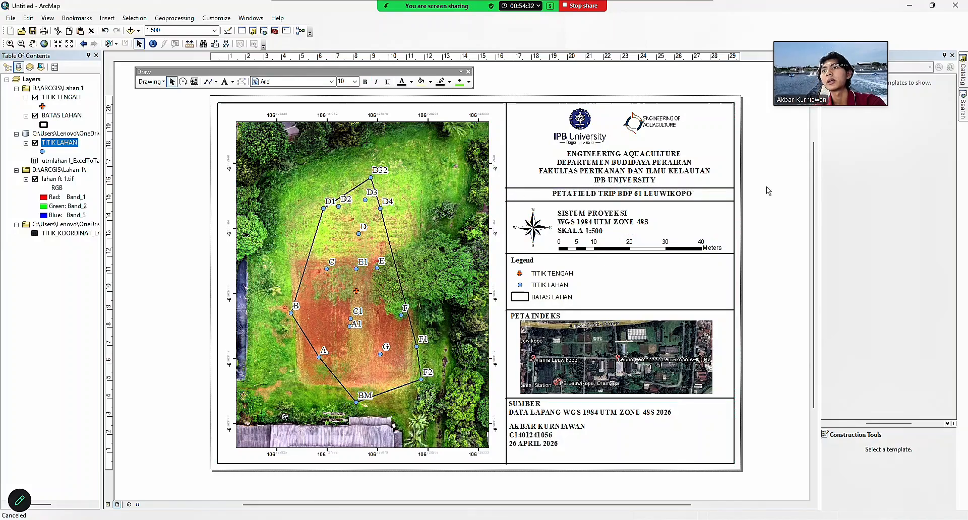
click(15, 22)
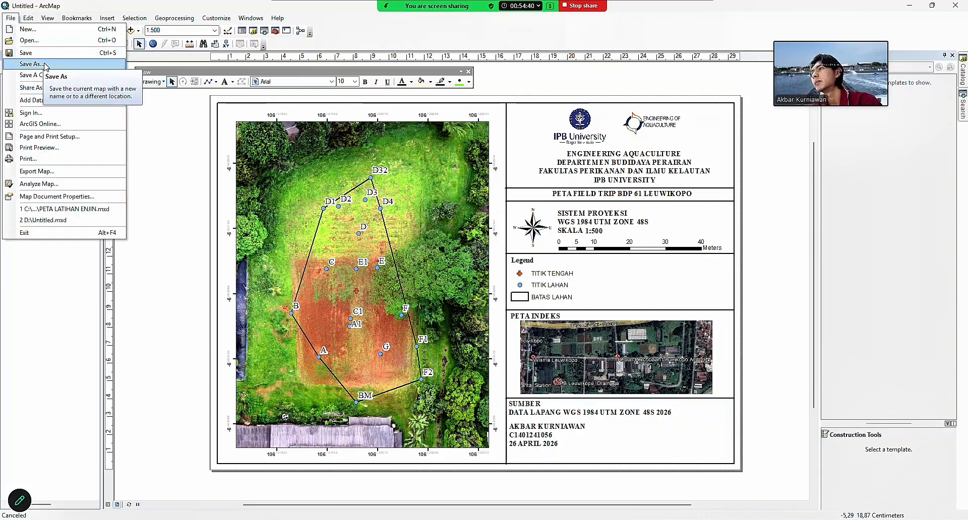
click(44, 64)
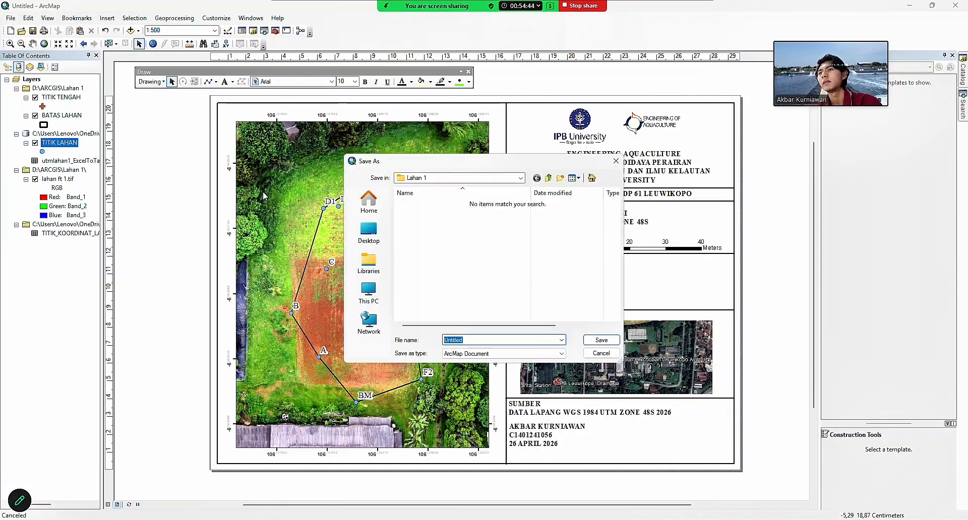
click(559, 356)
click(559, 355)
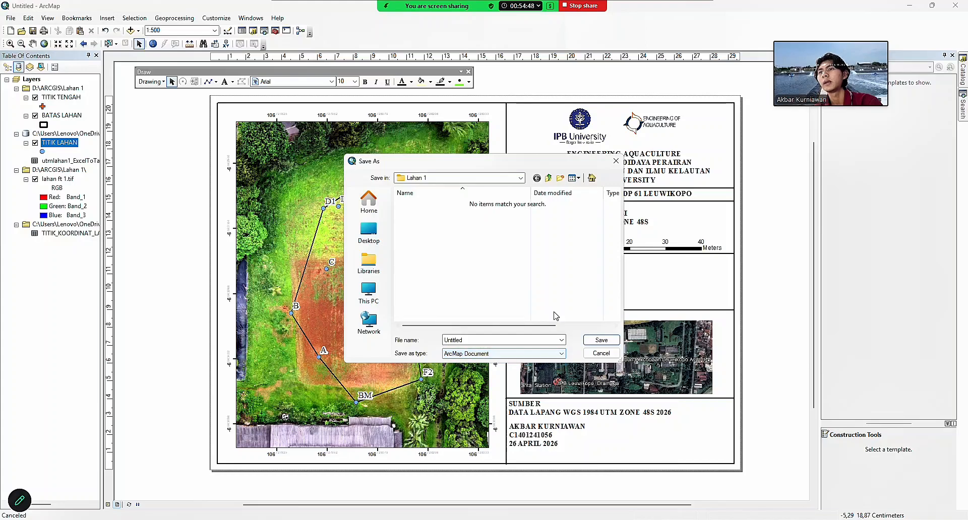
click(616, 162)
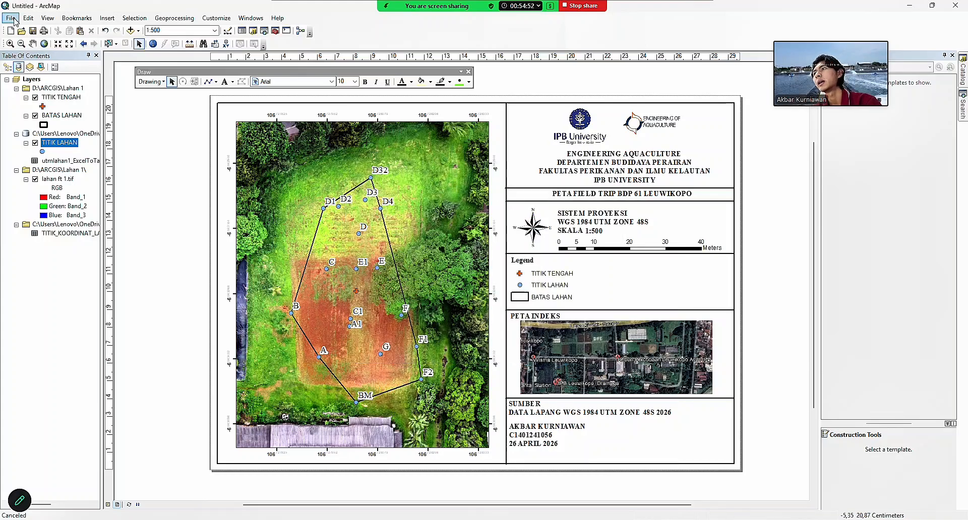
click(11, 18)
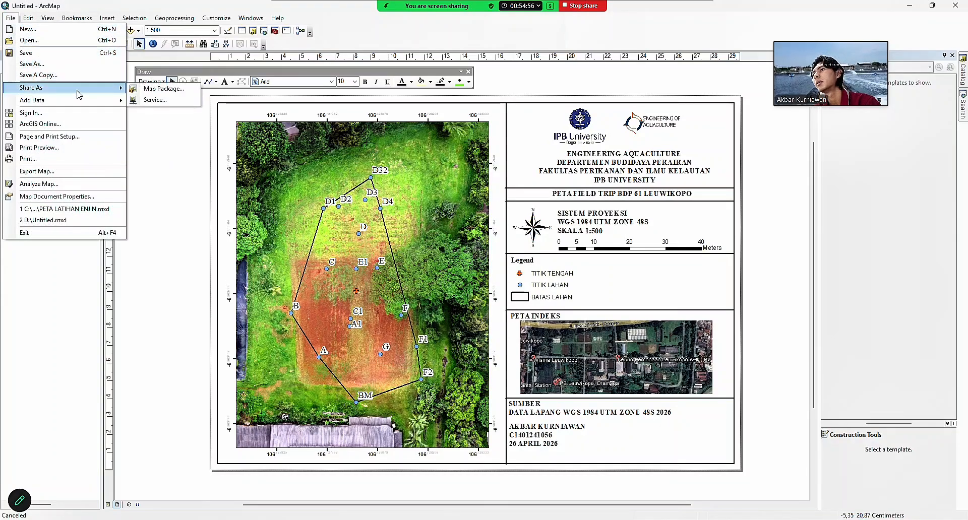
Export the layout as a 96 dpi PNG named 'PETA FIELDTRIP LEUWIKOPO LAHAN' in the Lahan 1 folder.
click(90, 173)
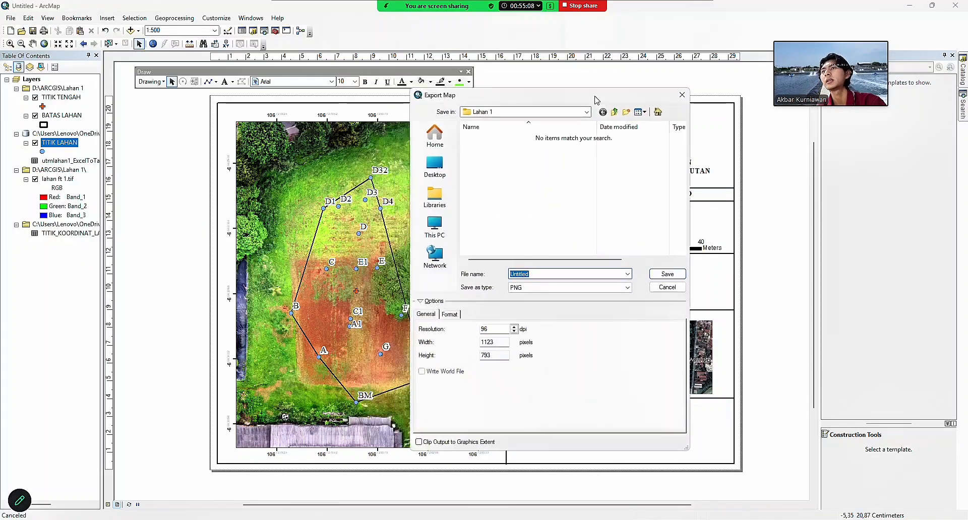
drag(597, 99, 567, 89)
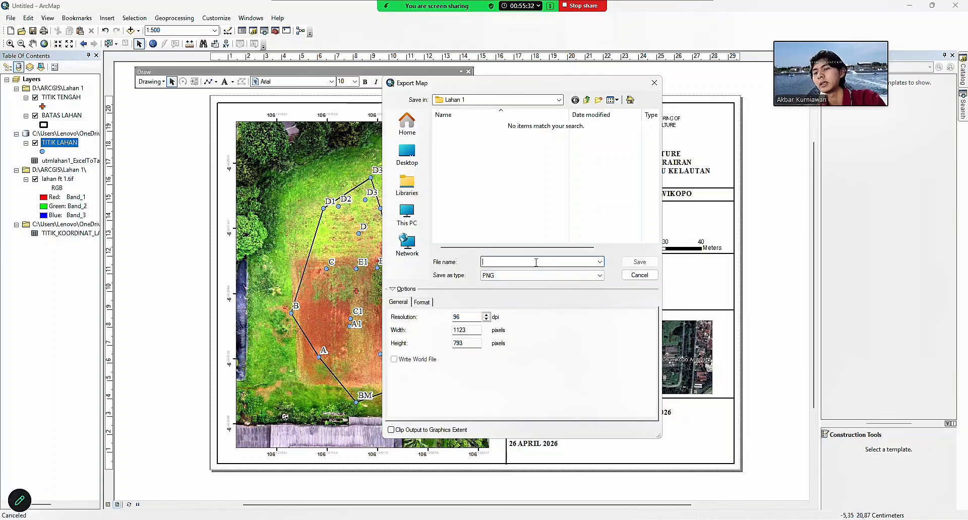
text(PETA FIEL)
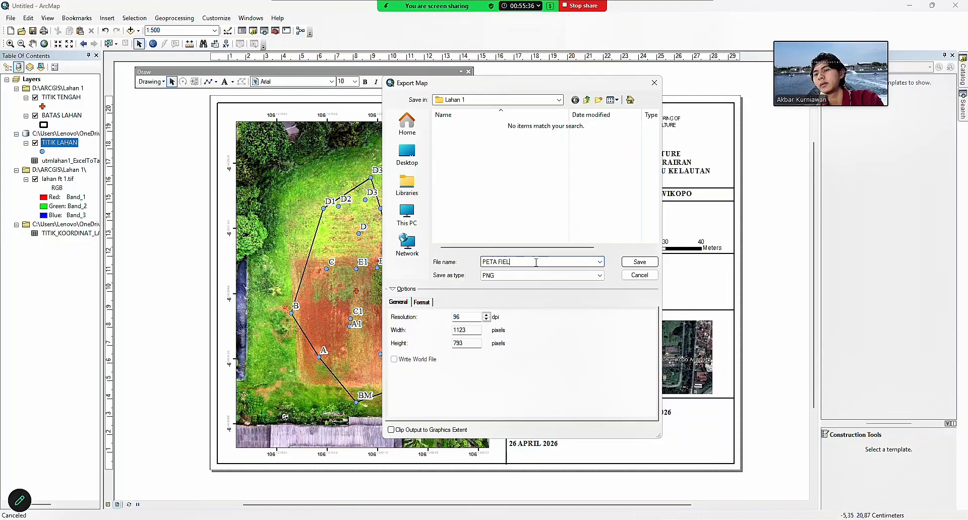
text(DTRIP LEU)
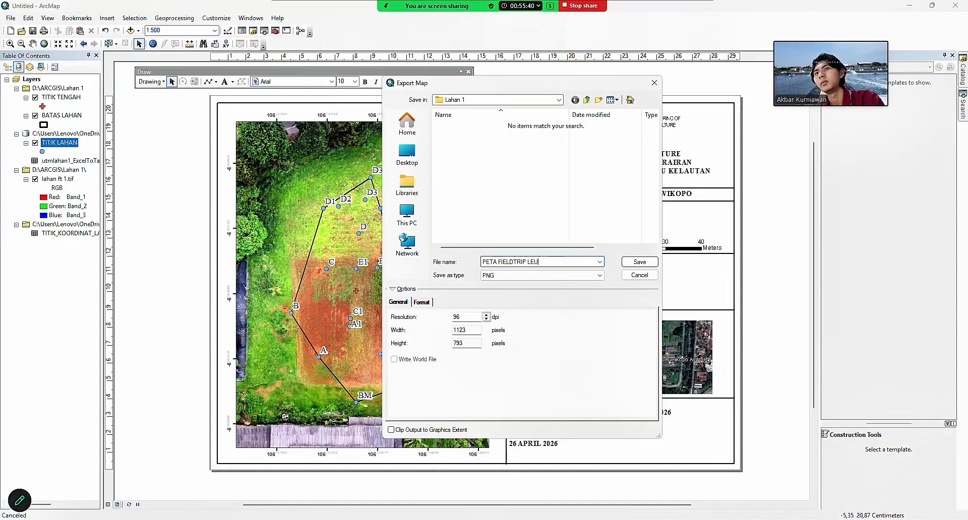
text(WIKOPO LAHAN 1)
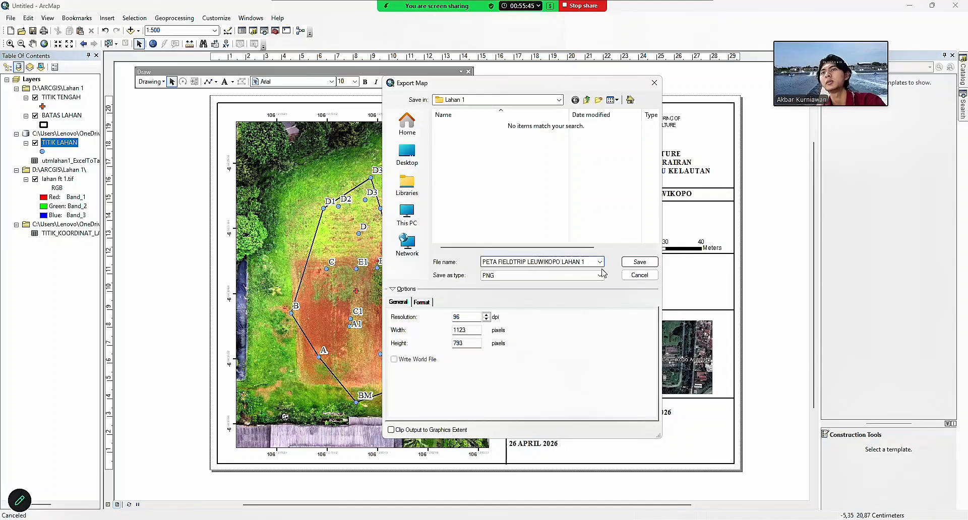
click(639, 262)
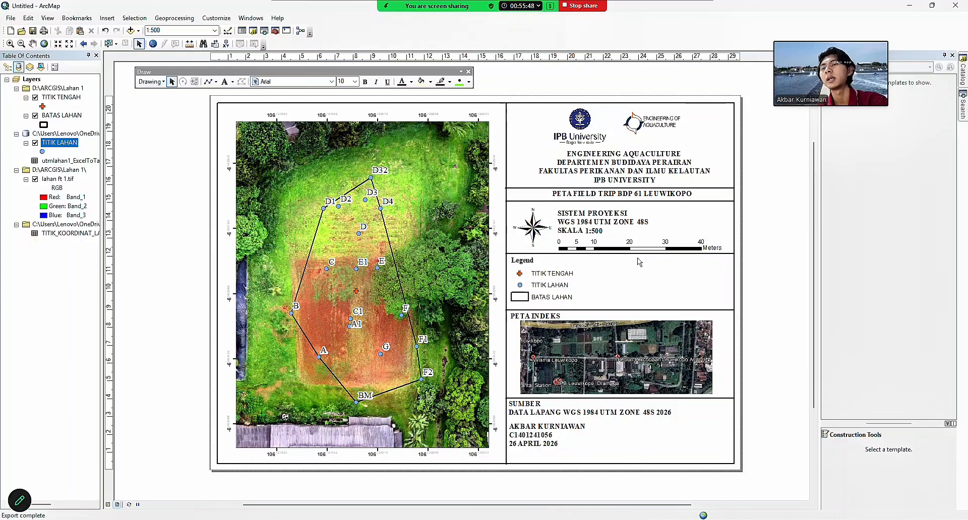